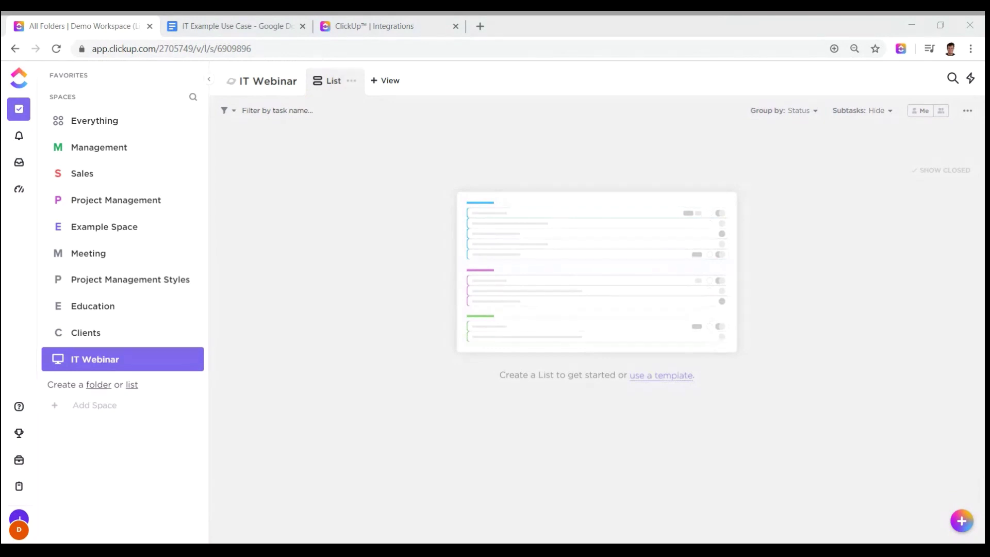
# Switch to the IT Example Use Case document in Google Docs and read its introduction of the IT department and company.
pyautogui.click(247, 16)
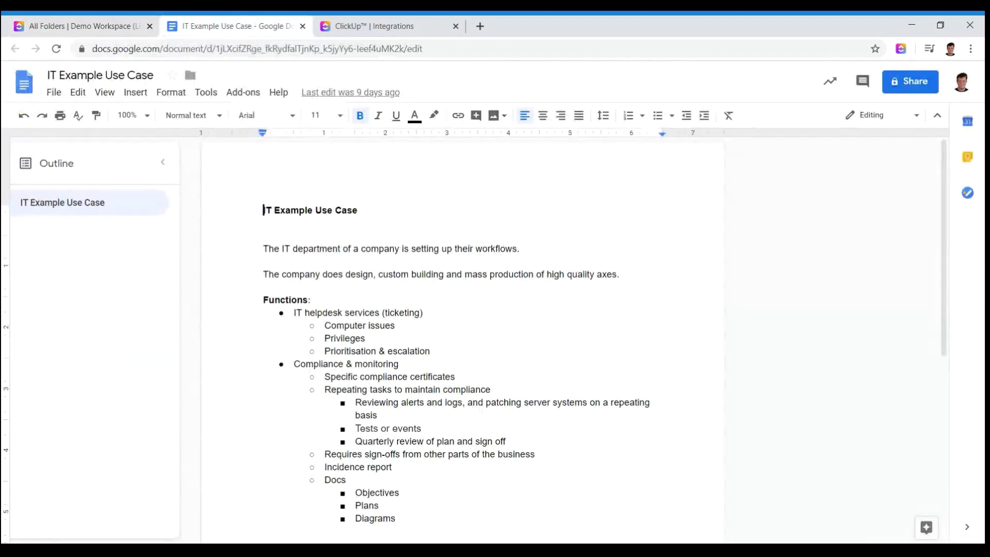
pyautogui.scroll(-1, 463, 335)
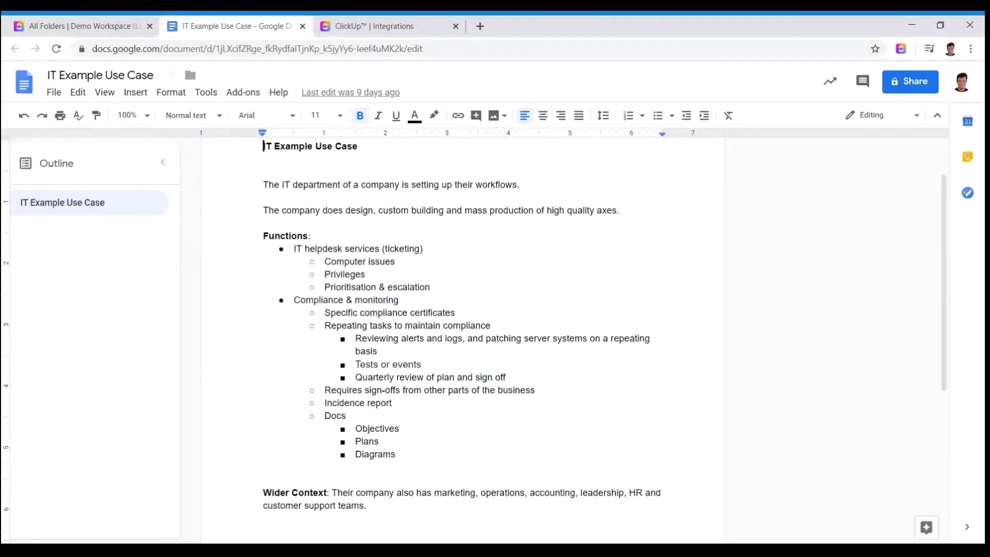
pyautogui.scroll(1, 463, 335)
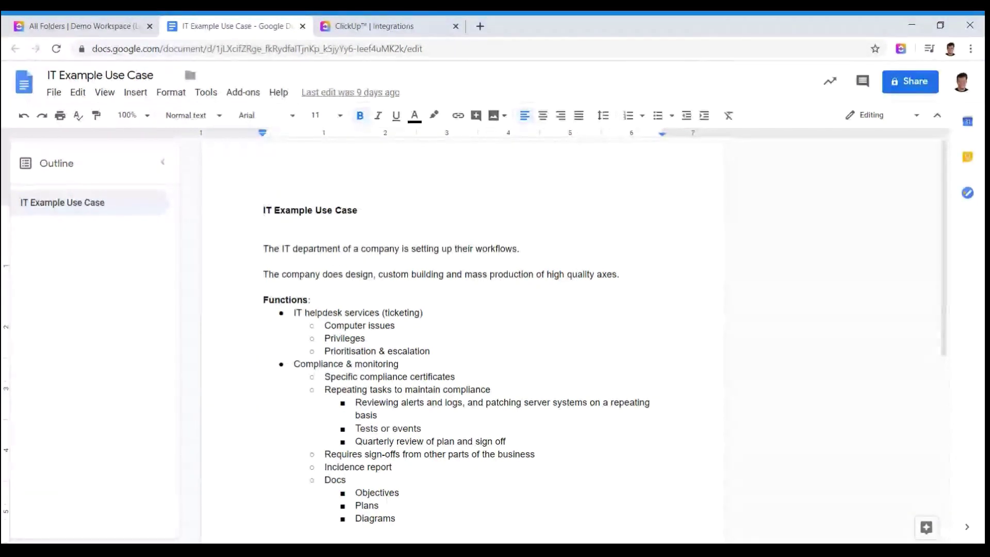
pyautogui.click(520, 248)
pyautogui.scroll(-2, 475, 342)
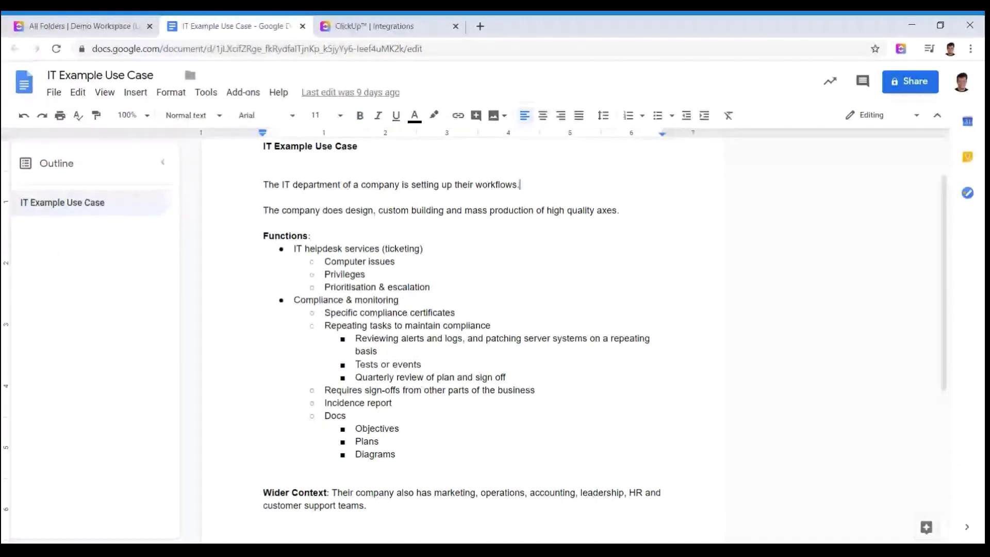
pyautogui.moveTo(553, 210); pyautogui.dragTo(626, 222)
pyautogui.click(621, 211)
pyautogui.scroll(-1, 476, 342)
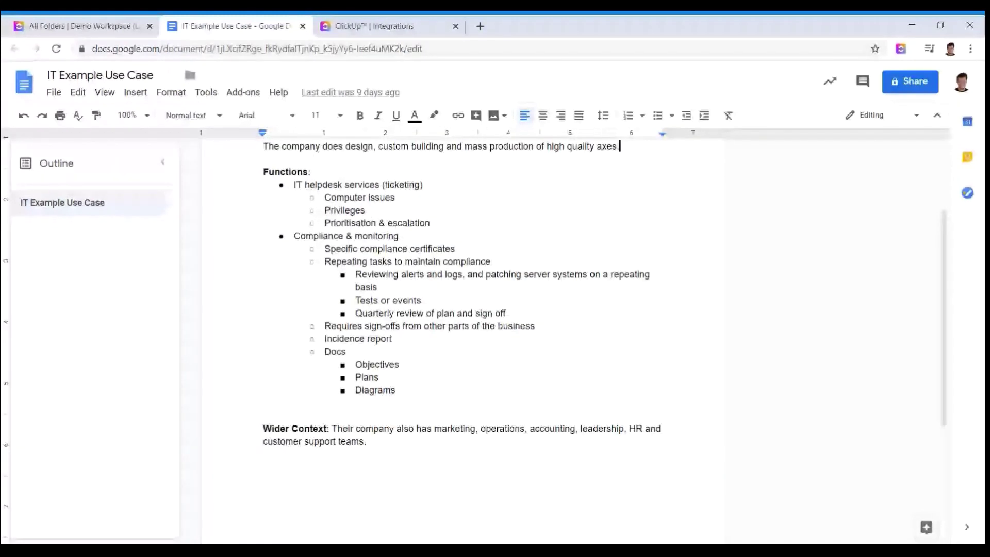
pyautogui.scroll(1, 476, 303)
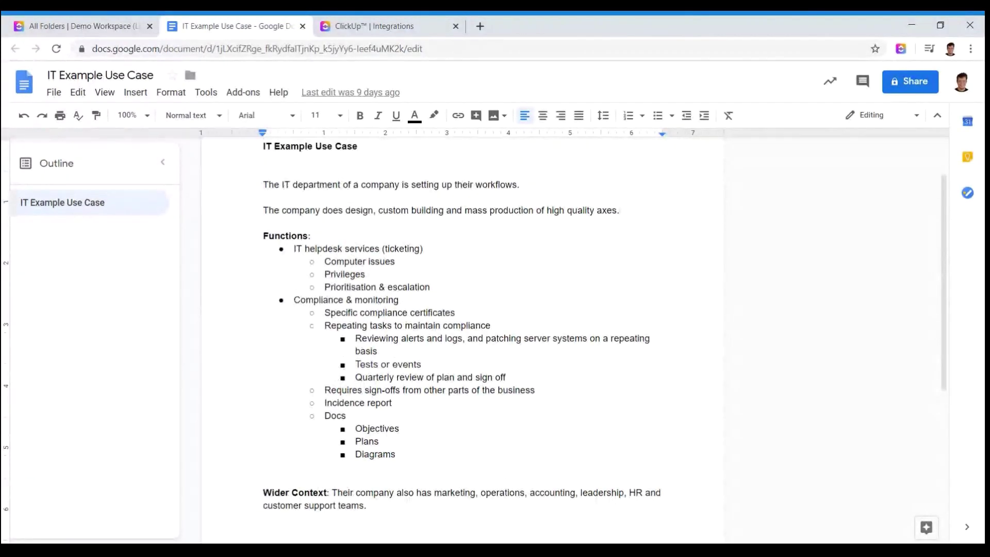
# Review the IT helpdesk services (ticketing) function and its sub-items down to Prioritisation & escalation.
pyautogui.moveTo(303, 249); pyautogui.dragTo(404, 240)
pyautogui.click(379, 249)
pyautogui.click(424, 249)
pyautogui.press('Down')
pyautogui.press('Down')
pyautogui.press('Down')
pyautogui.press('End')
pyautogui.moveTo(431, 286); pyautogui.dragTo(324, 287)
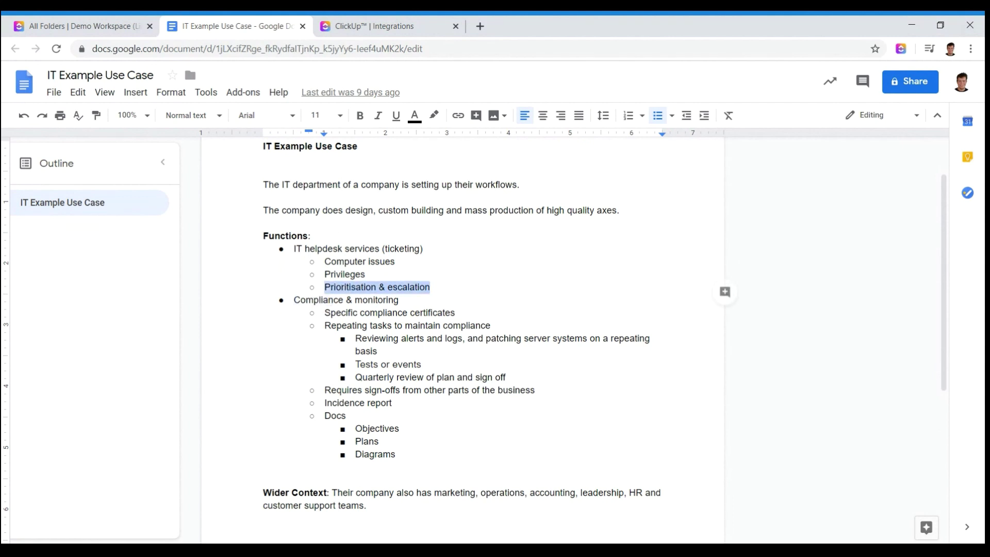
pyautogui.click(425, 287)
# Read through the Compliance & monitoring items, the Docs sub-items and the Wider Context paragraph.
pyautogui.scroll(-1, 426, 287)
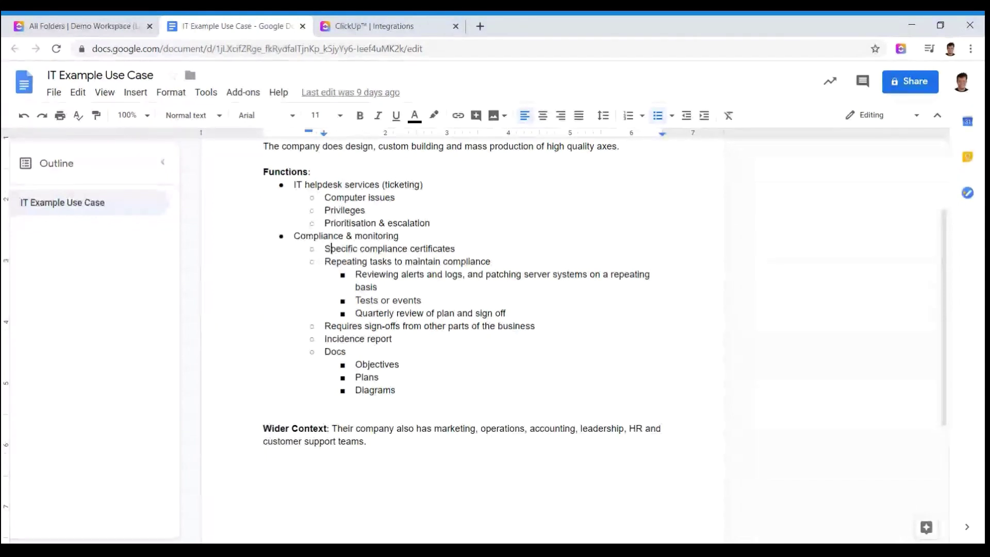
pyautogui.click(331, 249)
pyautogui.scroll(-1, 464, 309)
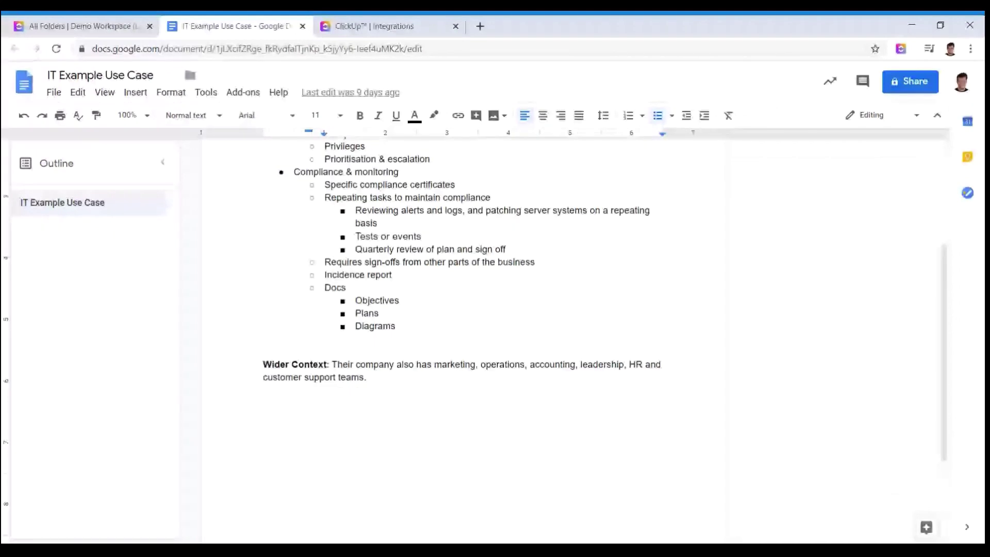
pyautogui.click(332, 287)
pyautogui.scroll(2, 464, 309)
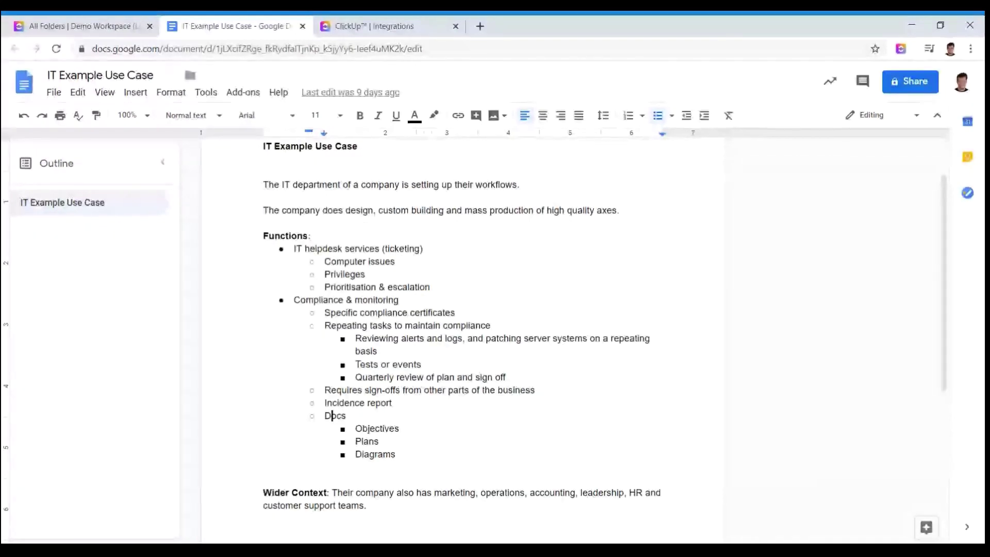
pyautogui.moveTo(362, 429); pyautogui.dragTo(399, 429)
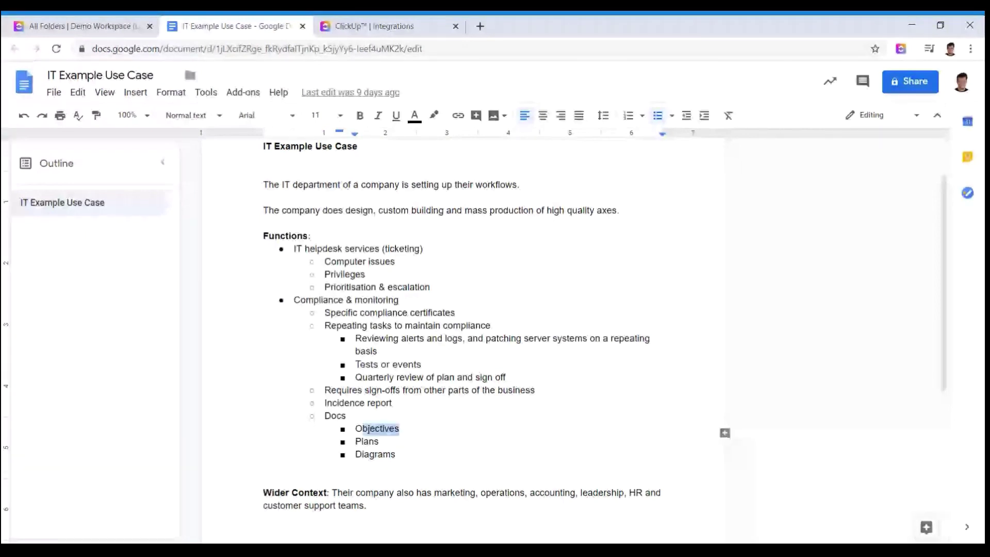
pyautogui.press('Right')
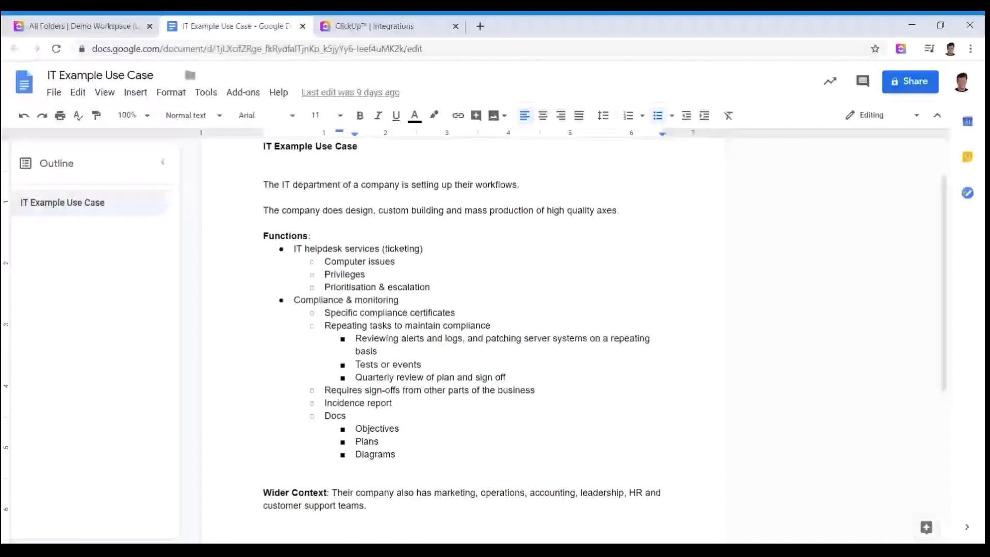
pyautogui.scroll(-1, 515, 428)
pyautogui.click(515, 428)
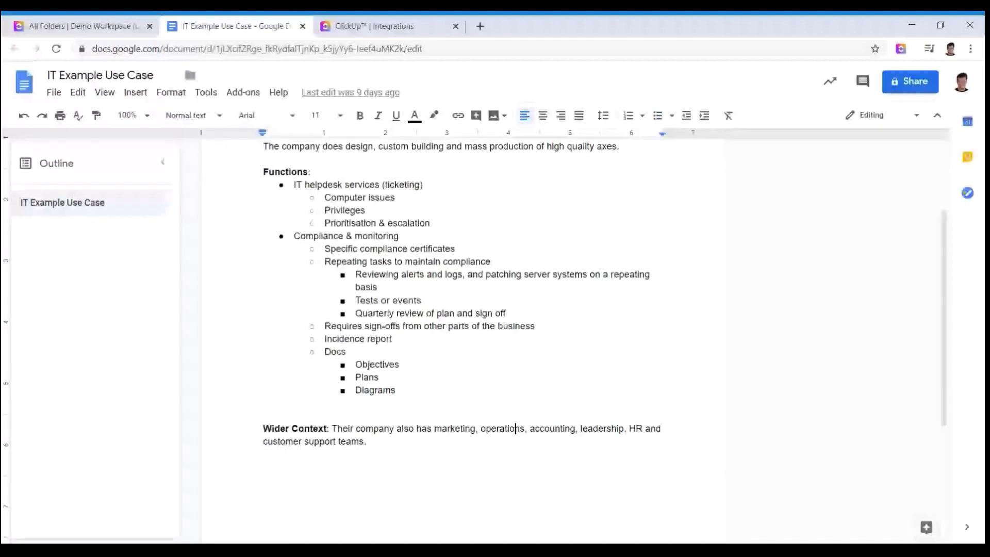
pyautogui.tripleClick(516, 428)
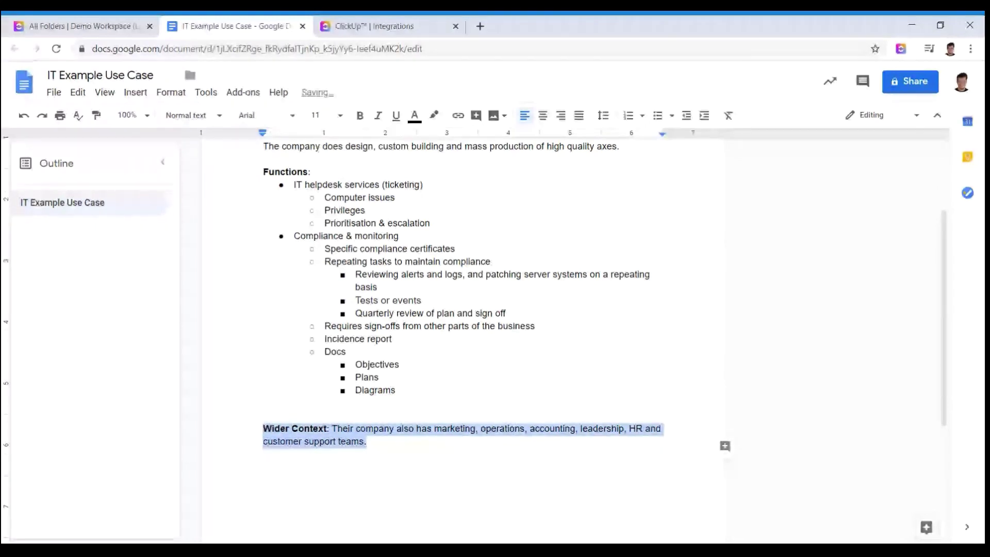
pyautogui.hotkey('alt', 'Tab')
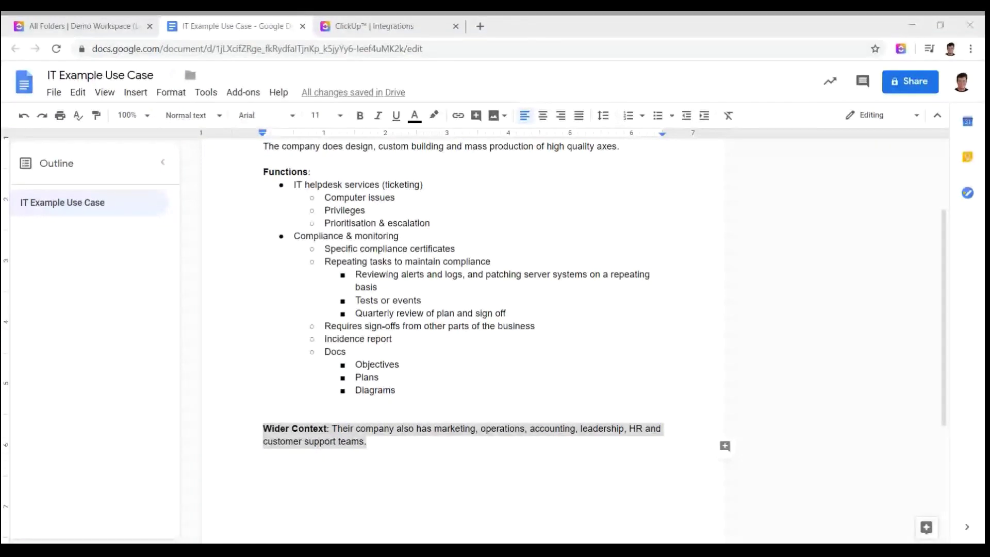
pyautogui.hotkey('alt', 'Tab')
pyautogui.click(379, 376)
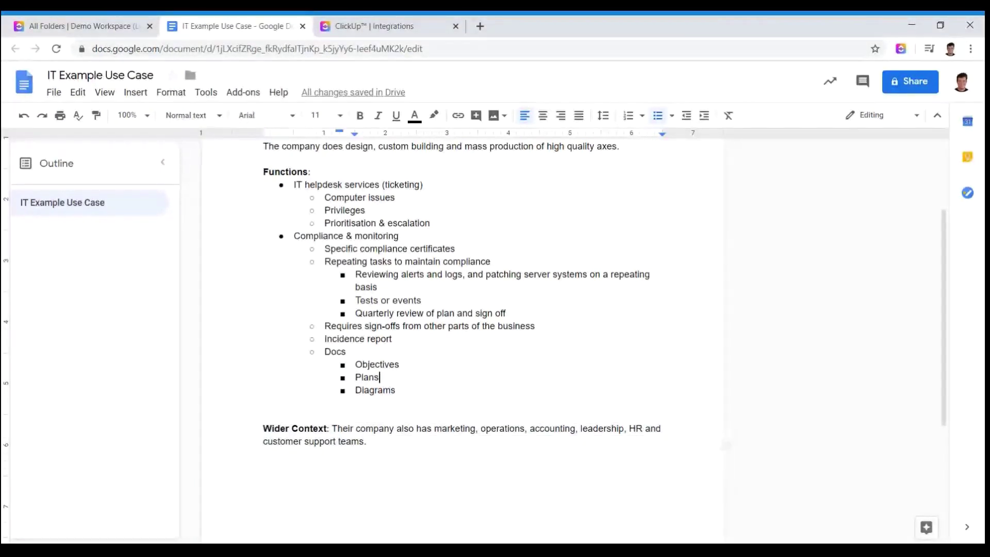
pyautogui.scroll(3, 379, 377)
pyautogui.scroll(-1, 461, 335)
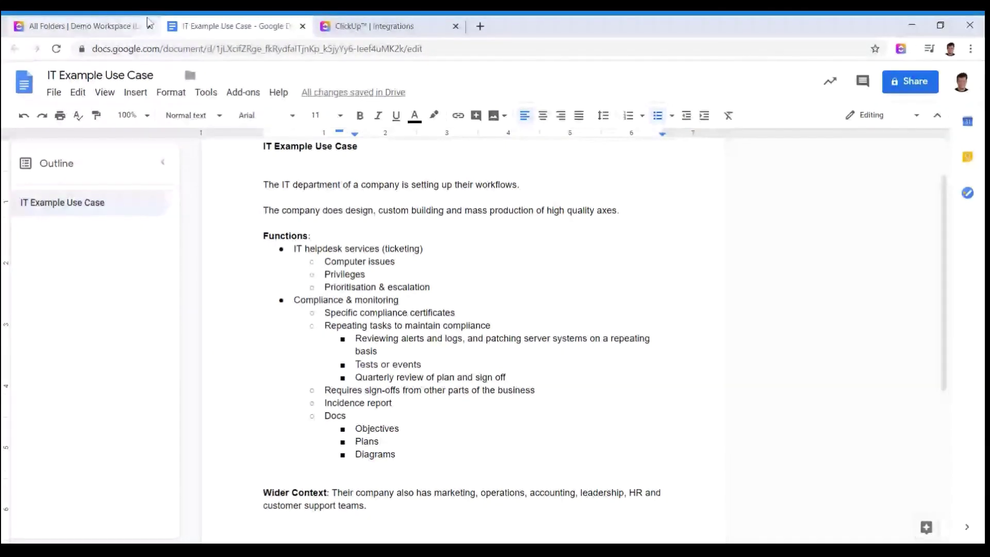
# Switch back to ClickUp and examine the bug report form in its Resource Center as a ticketing example, closing it when done.
pyautogui.hotkey('ctrl', 'shift', 'Tab')
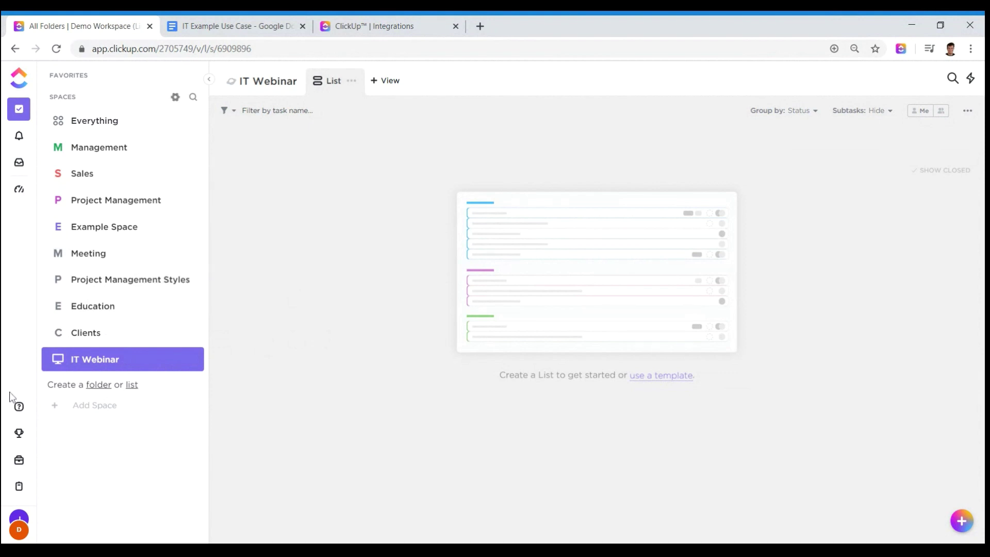
pyautogui.click(19, 407)
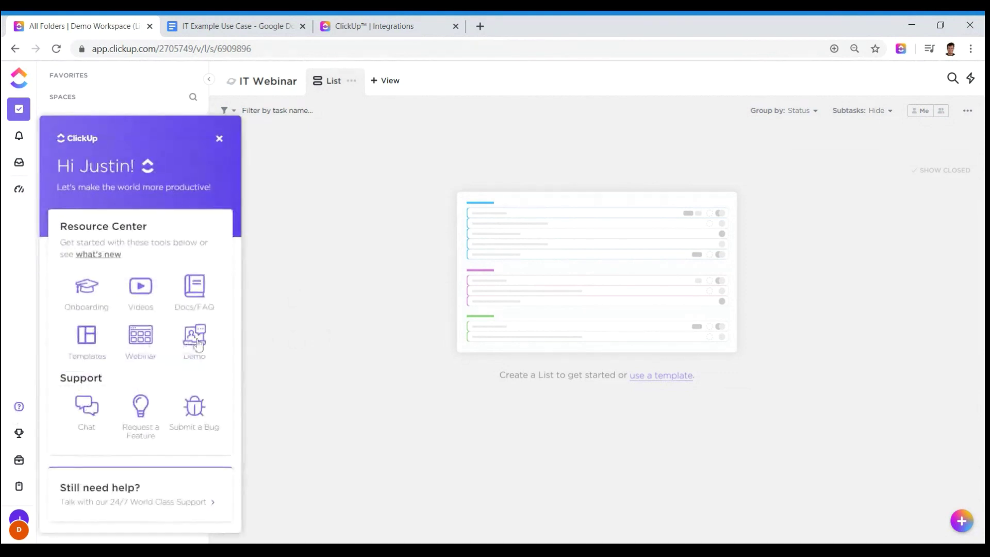
pyautogui.click(207, 420)
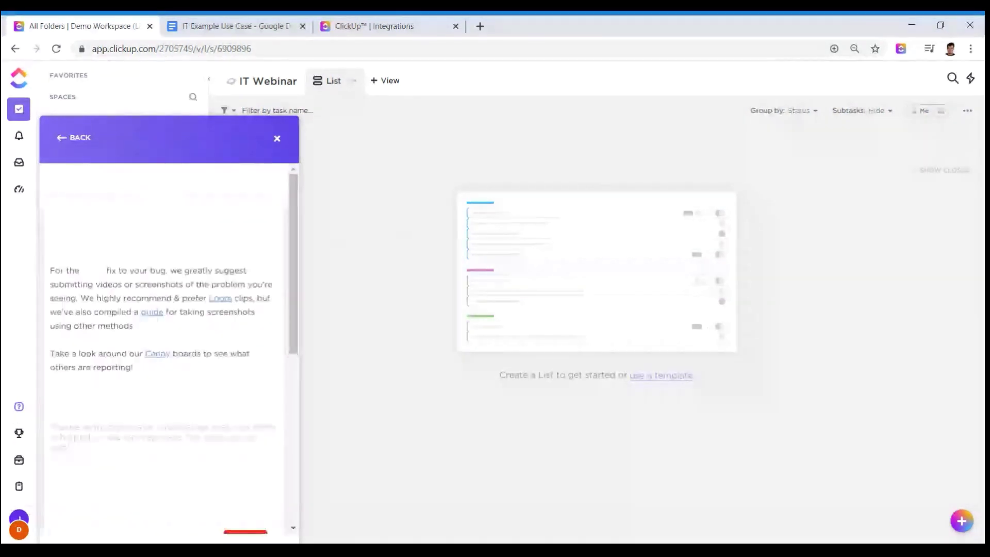
pyautogui.scroll(-7, 216, 289)
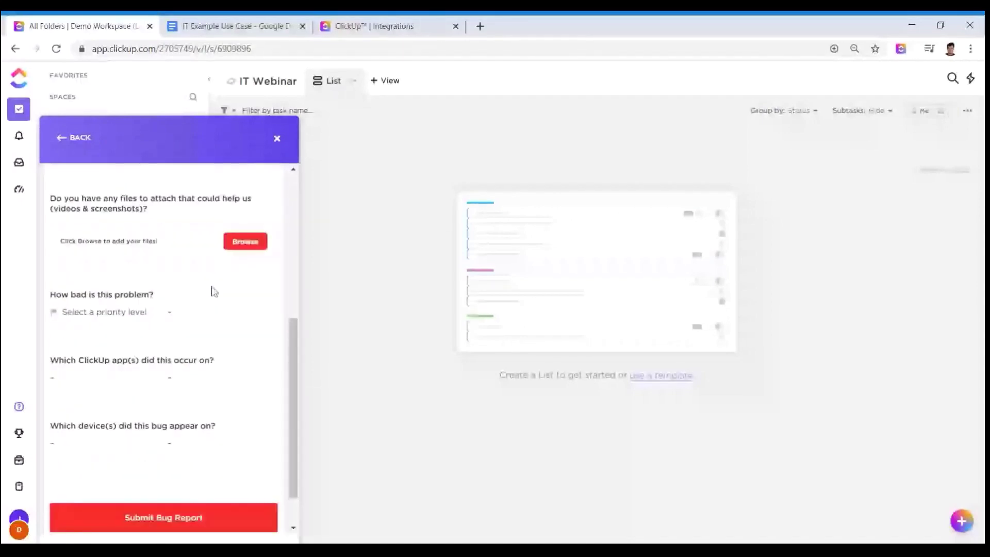
pyautogui.scroll(-1, 181, 428)
pyautogui.scroll(10, 178, 420)
pyautogui.click(80, 137)
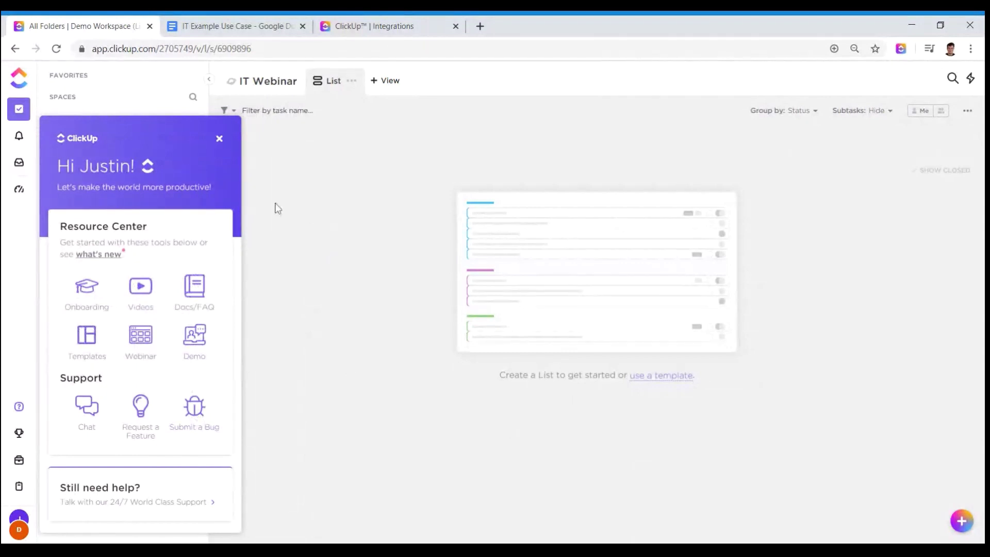
pyautogui.click(219, 144)
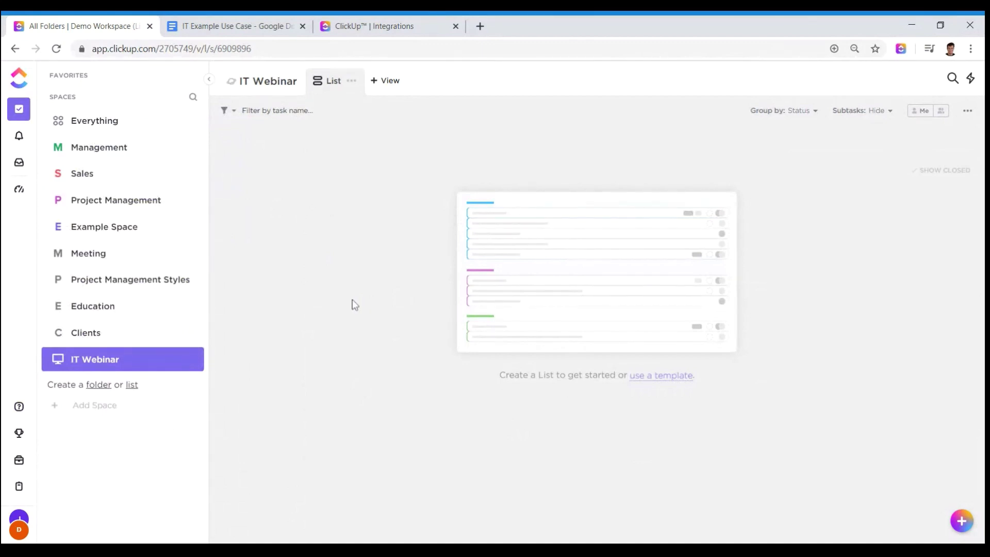
# Create a list named IT Helpdesk in the IT Webinar space.
pyautogui.click(131, 385)
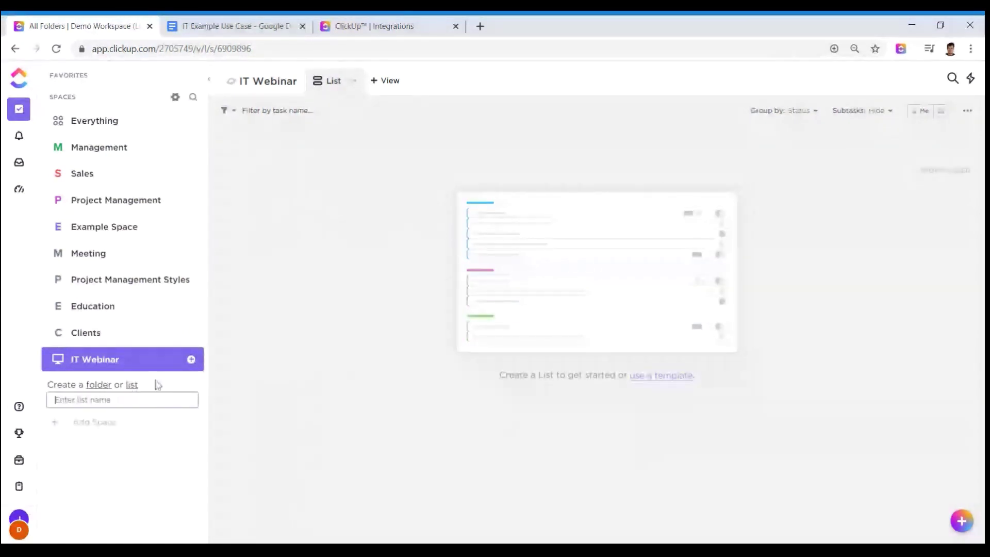
pyautogui.write('IT Helpdesk')
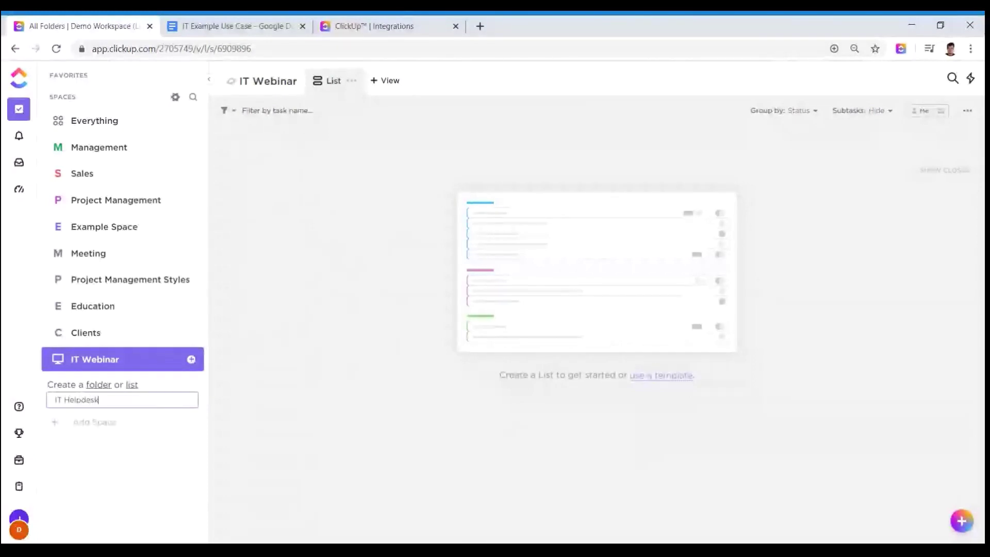
pyautogui.press('Return')
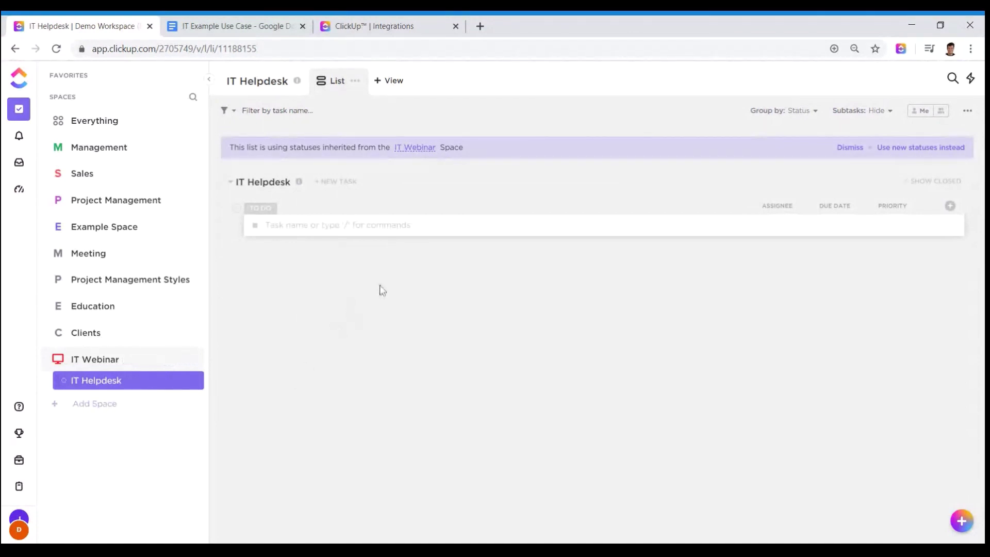
# Add a Form view to the IT Helpdesk list and title the form IT Request.
pyautogui.click(394, 82)
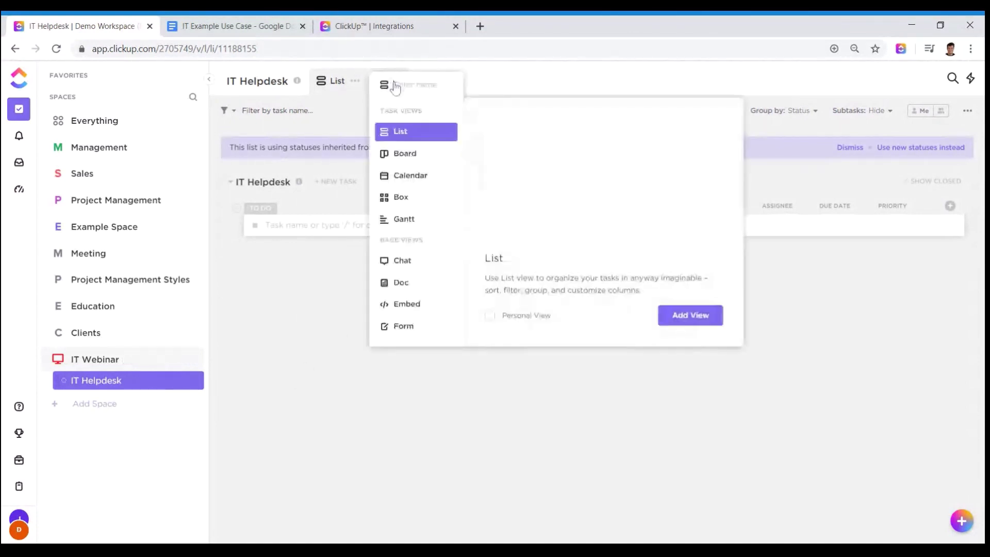
pyautogui.click(415, 329)
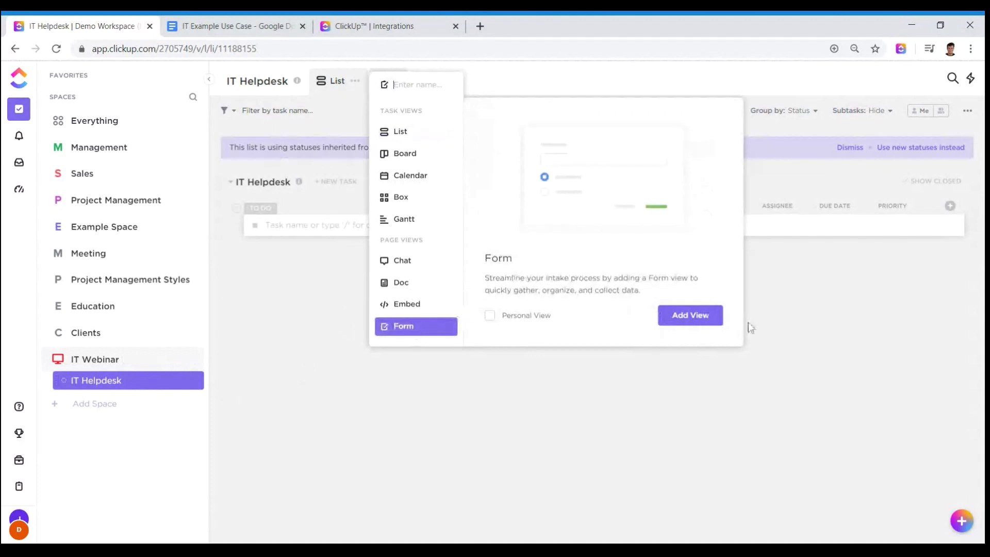
pyautogui.click(696, 317)
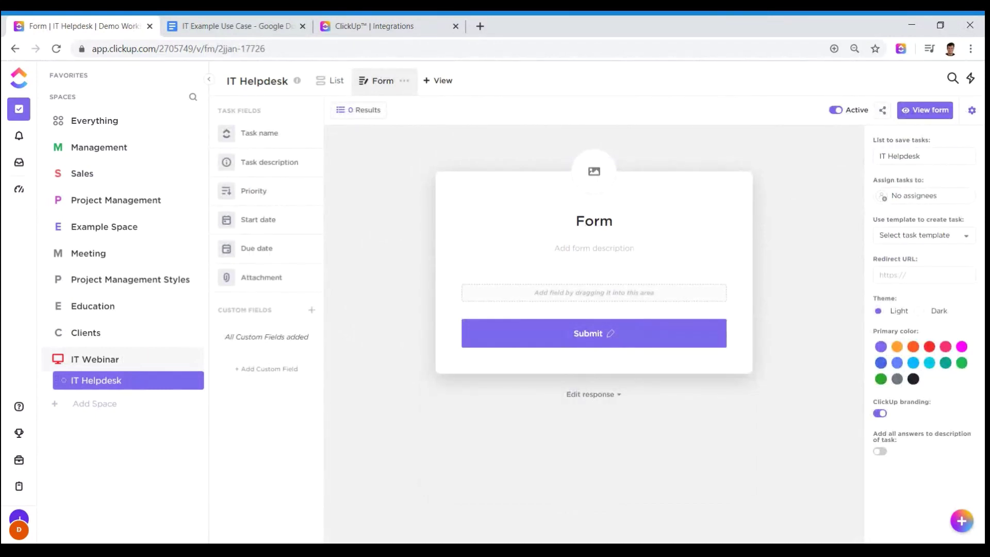
pyautogui.write('R')
pyautogui.press('BackSpace')
pyautogui.write('IT Request')
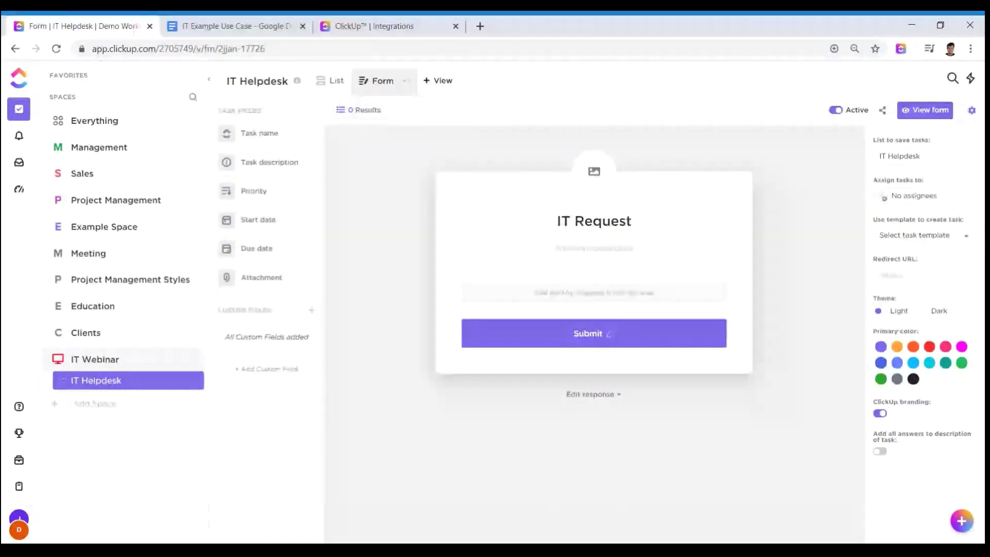
# Add the Task name field to the IT Request form and relabel it Issue Name.
pyautogui.moveTo(262, 137); pyautogui.dragTo(549, 313)
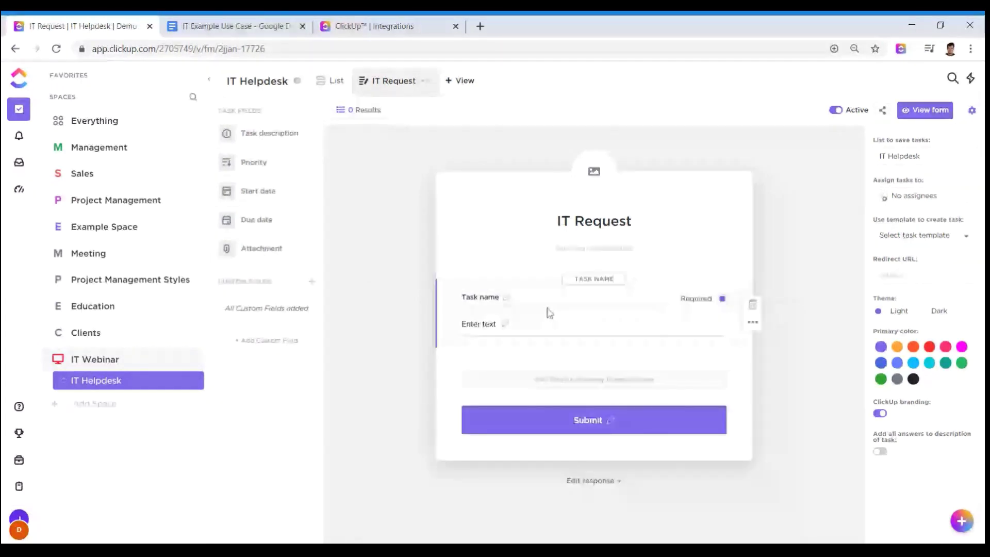
pyautogui.click(509, 304)
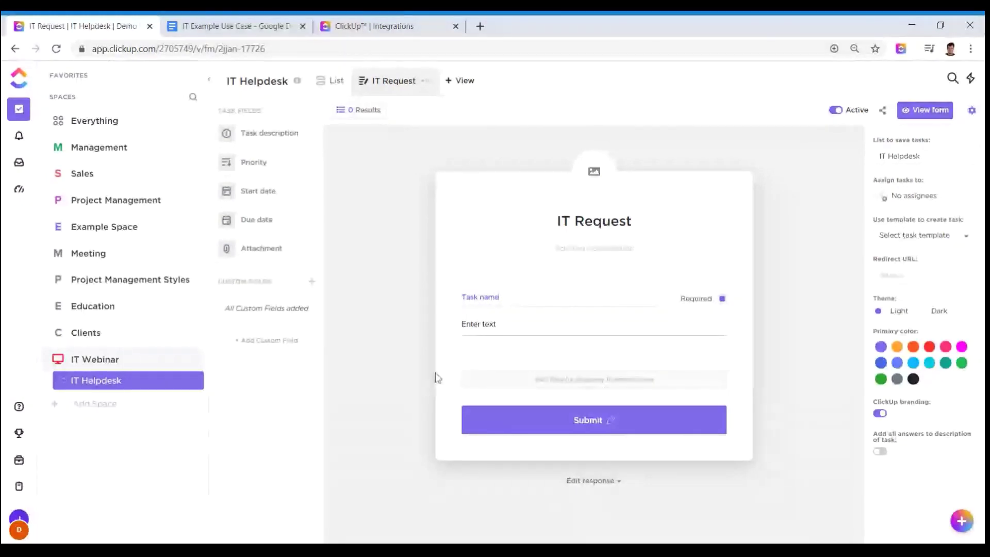
pyautogui.hotkey('ctrl', 'a')
pyautogui.write('T')
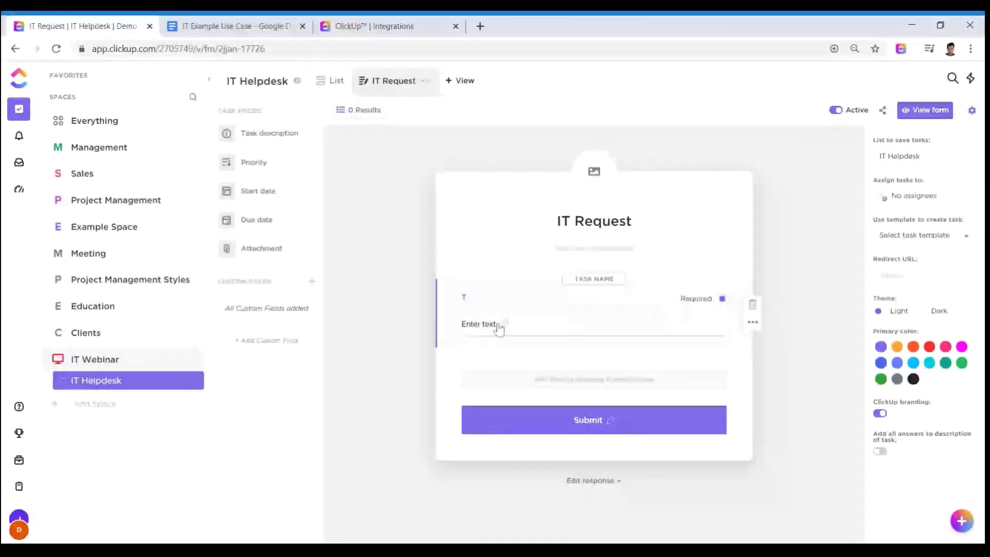
pyautogui.write('ssue Name')
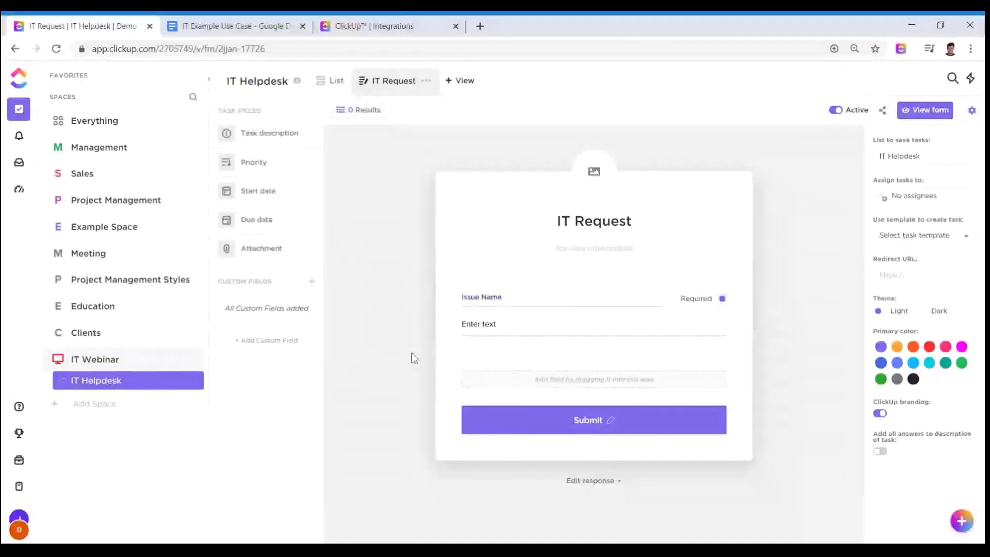
# Add the Task description field to the form below Issue Name.
pyautogui.moveTo(269, 133); pyautogui.dragTo(544, 379)
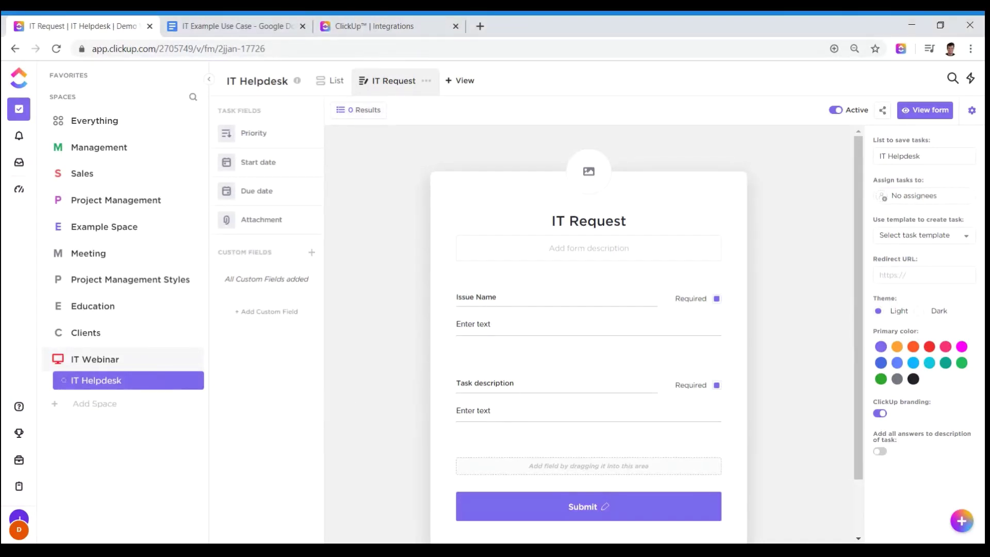
# Add the Priority field to the IT Request form below Task description.
pyautogui.scroll(-2, 398, 171)
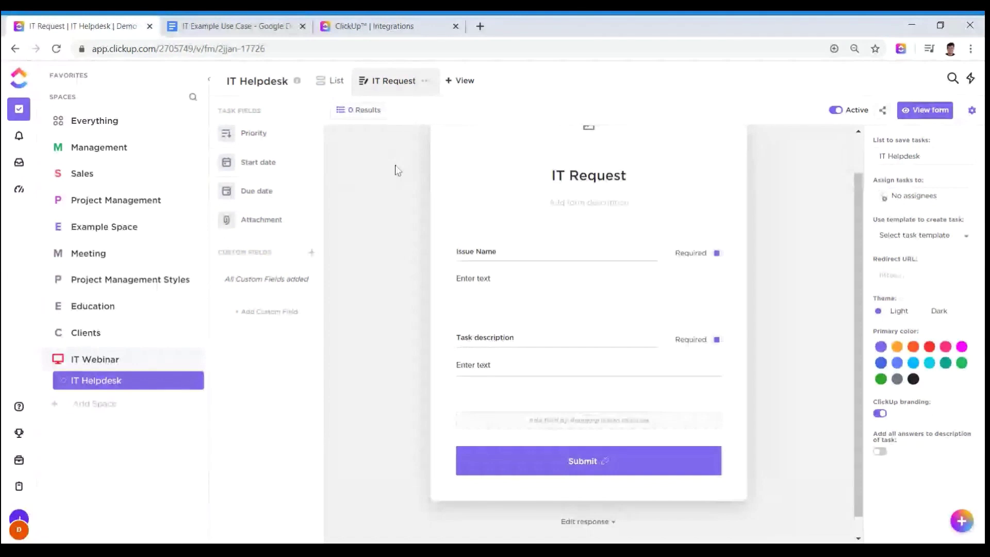
pyautogui.scroll(2, 398, 171)
pyautogui.moveTo(254, 133); pyautogui.dragTo(513, 456)
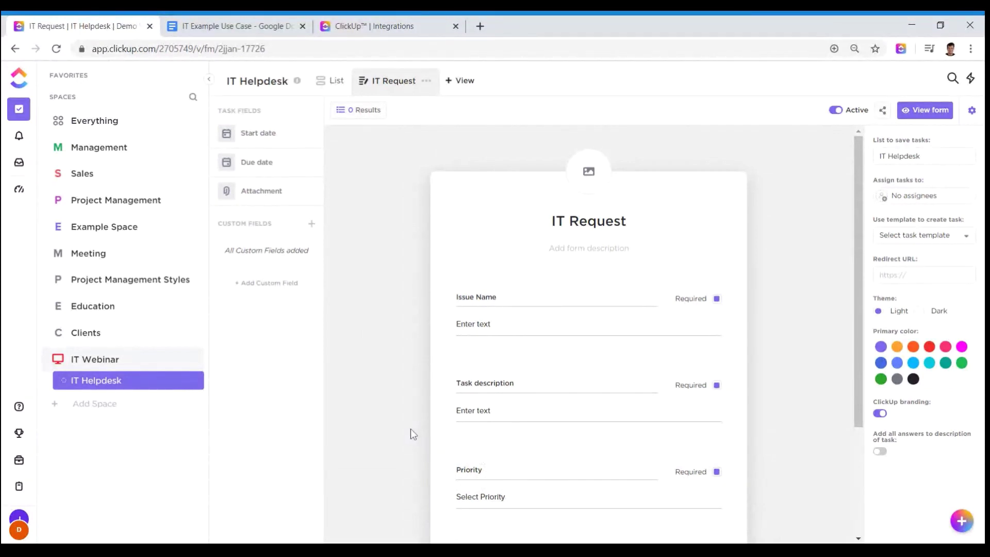
# Relabel the Task description field on the form as "Please enter more details".
pyautogui.scroll(-1, 410, 428)
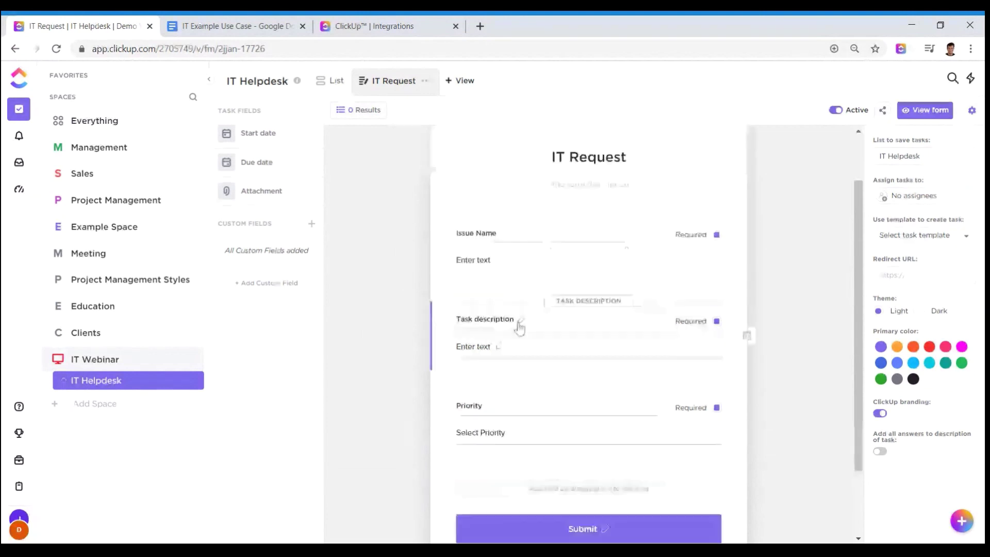
pyautogui.click(516, 321)
pyautogui.press('BackSpace')
pyautogui.press('BackSpace')
pyautogui.press('BackSpace')
pyautogui.press('BackSpace')
pyautogui.press('BackSpace')
pyautogui.press('BackSpace')
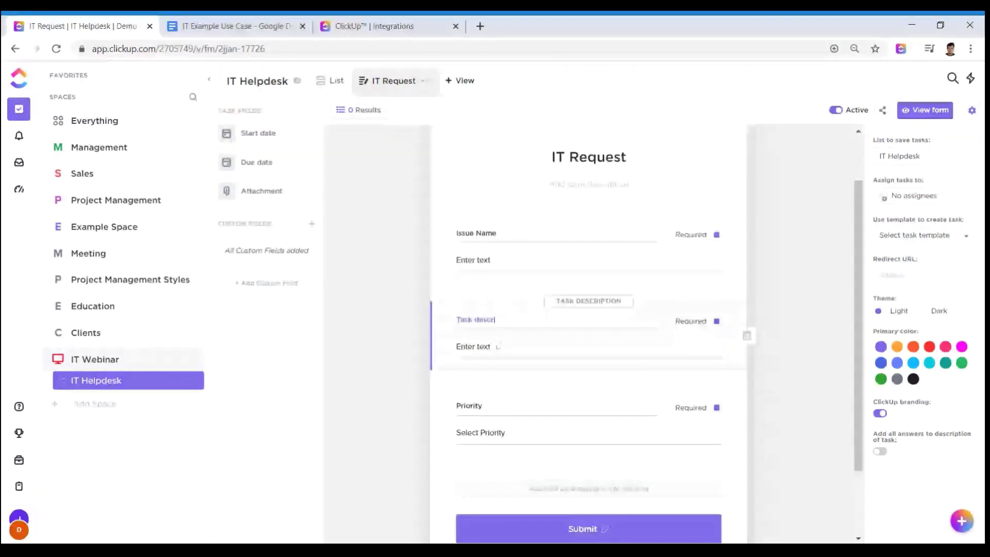
pyautogui.press('BackSpace')
pyautogui.press('BackSpace')
pyautogui.press('BackSpace')
pyautogui.press('BackSpace')
pyautogui.press('BackSpace')
pyautogui.press('BackSpace')
pyautogui.press('BackSpace')
pyautogui.press('BackSpace')
pyautogui.press('BackSpace')
pyautogui.press('BackSpace')
pyautogui.write('Please enter mor')
pyautogui.write(' details')
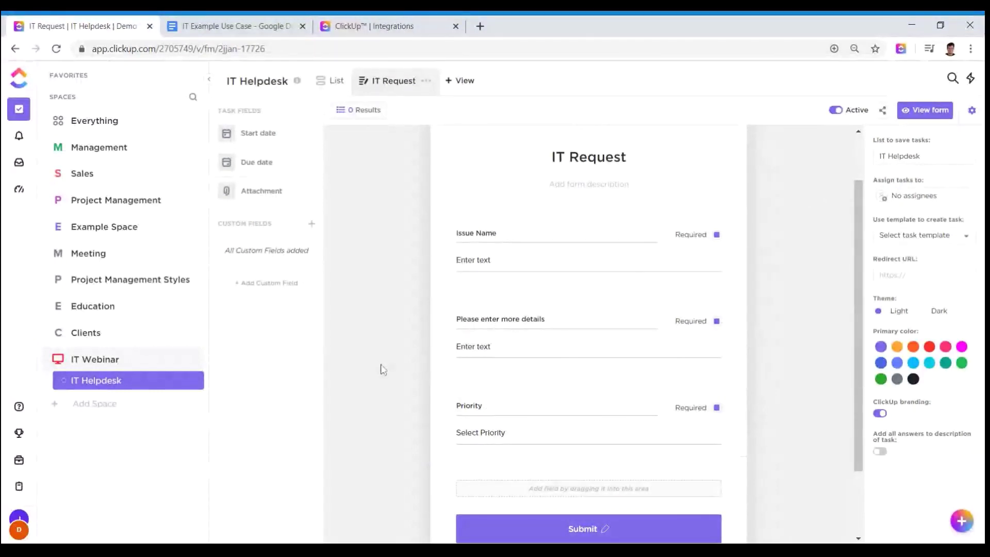
# Create a Long text custom field named "How long has it been happening?" and place it below Priority on the form.
pyautogui.click(262, 287)
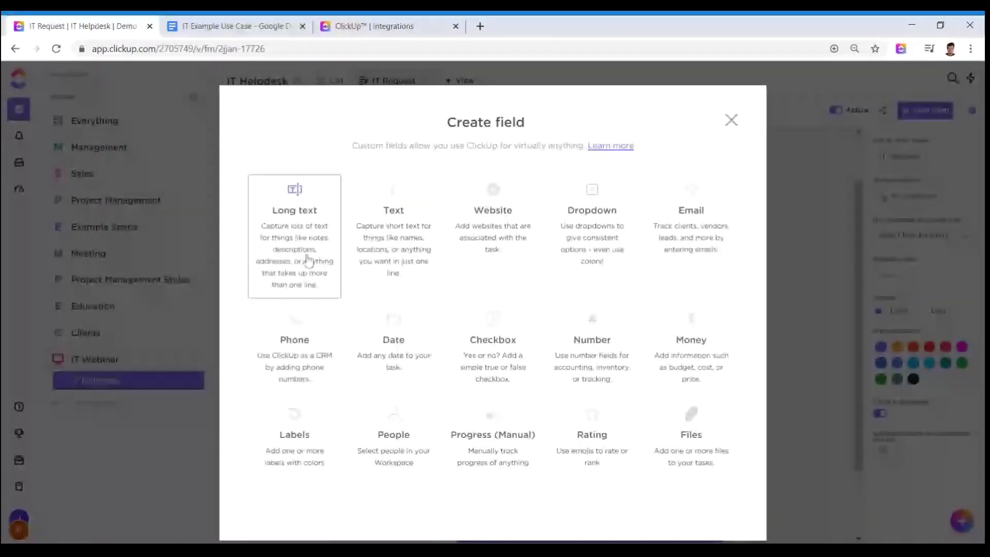
pyautogui.click(308, 259)
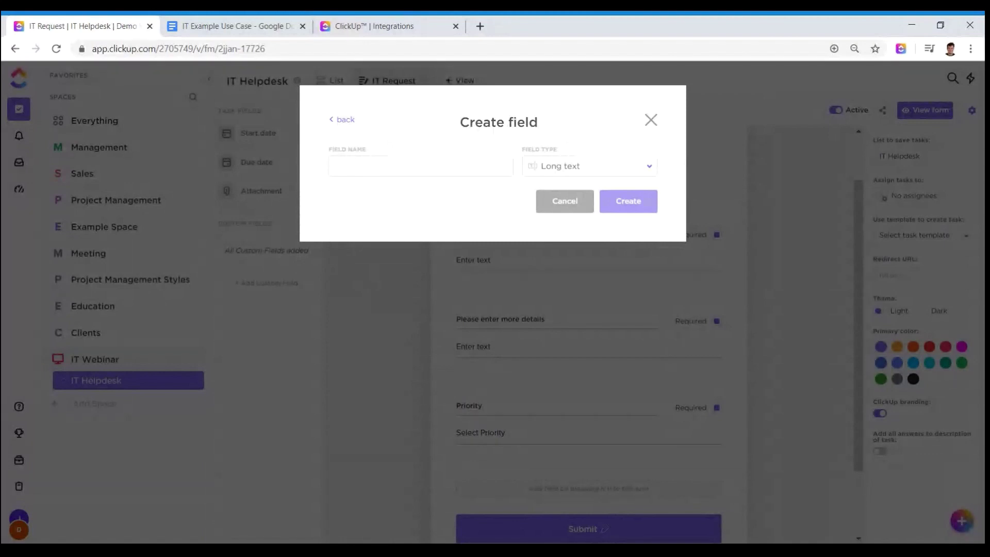
pyautogui.click(637, 200)
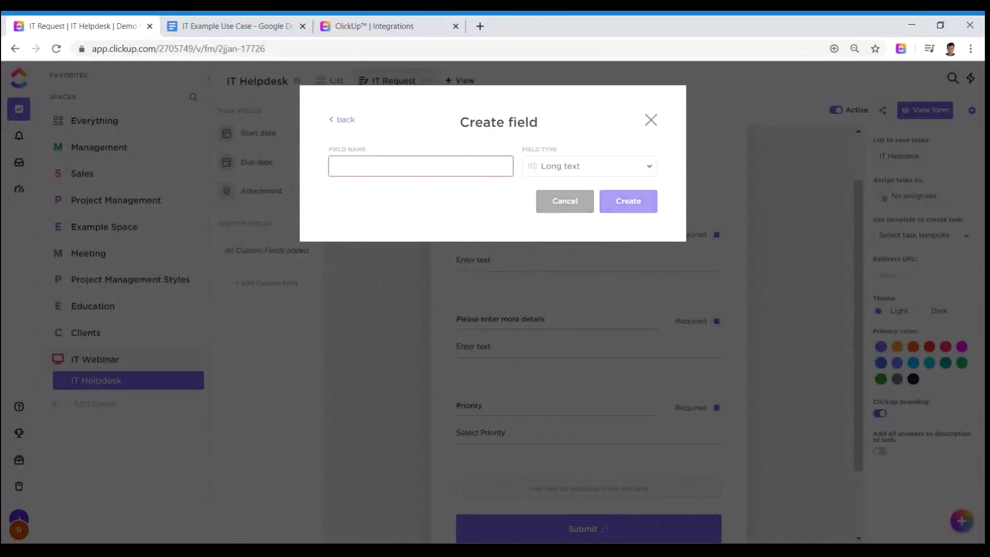
pyautogui.write('How l')
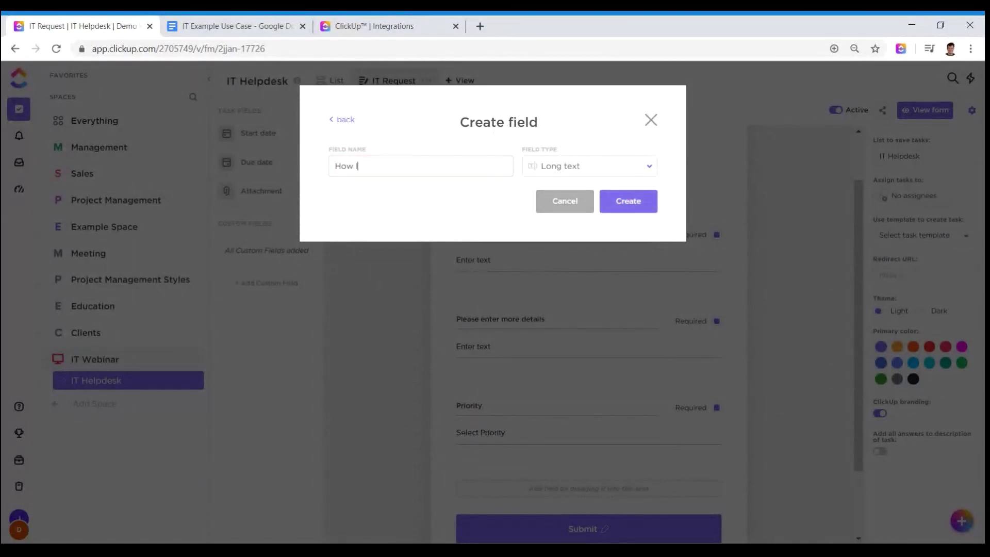
pyautogui.write('ong has it been ')
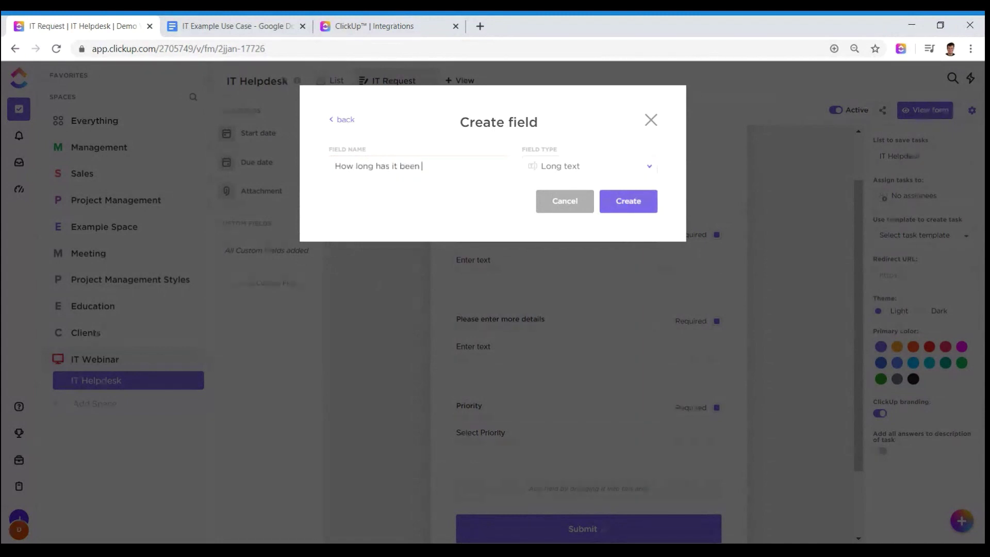
pyautogui.write('happening?')
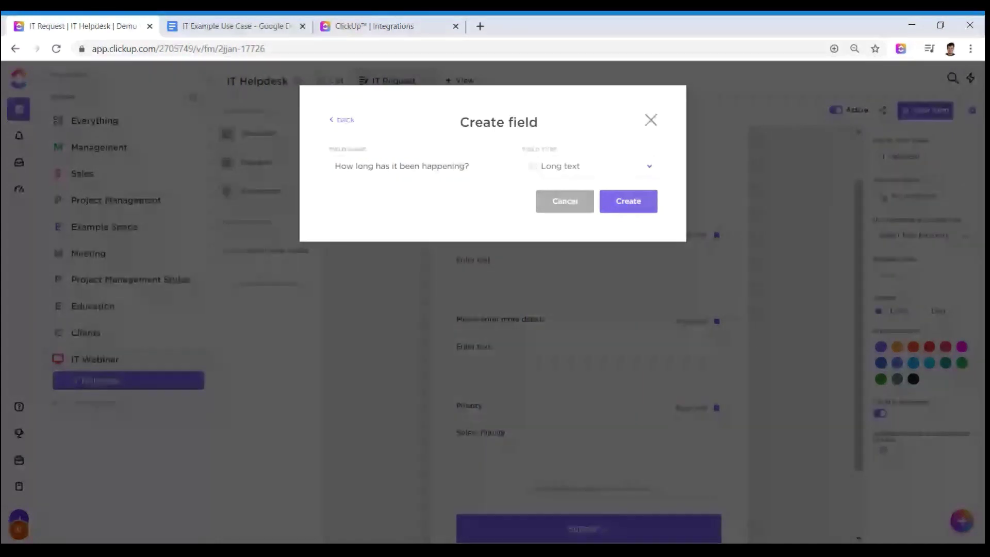
pyautogui.click(630, 202)
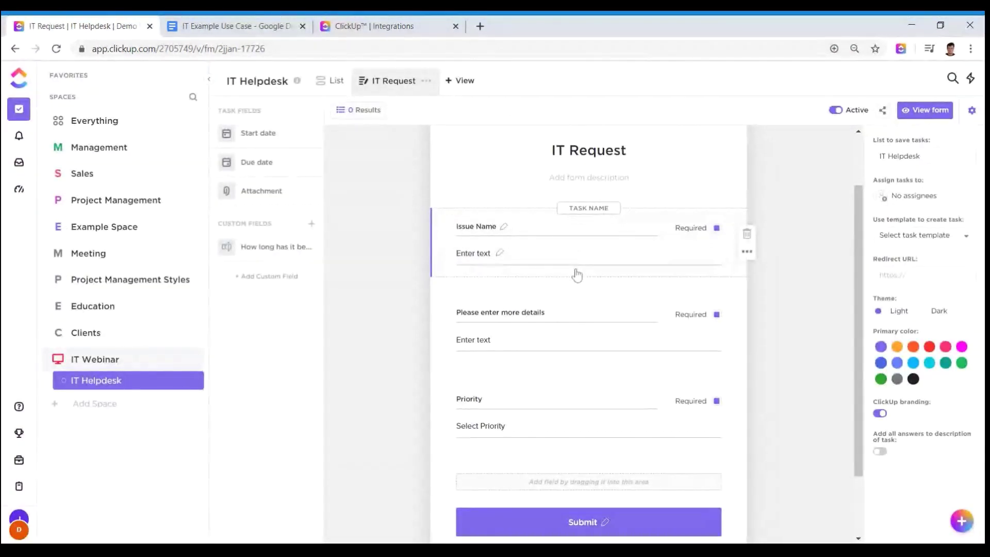
pyautogui.scroll(-2, 577, 274)
pyautogui.moveTo(275, 251); pyautogui.dragTo(593, 446)
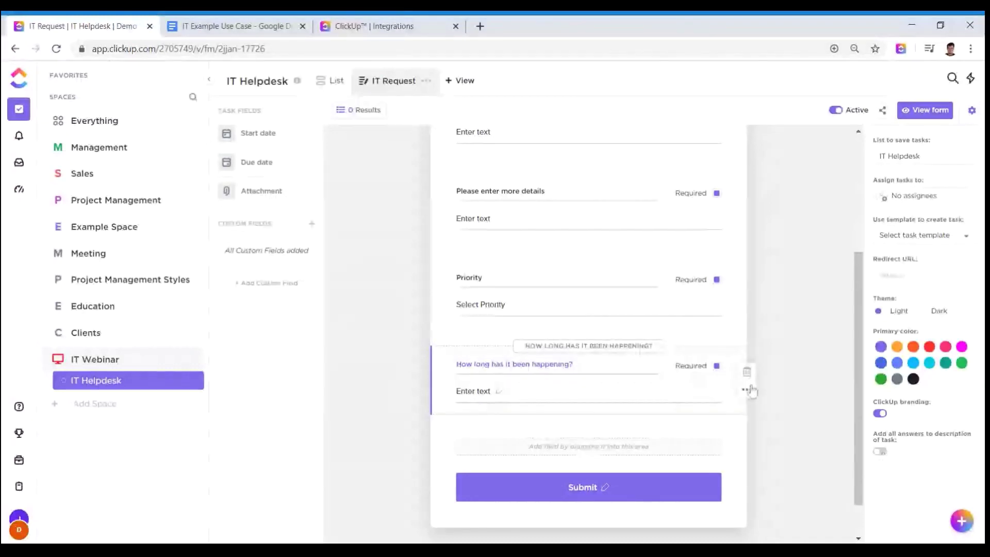
# Look at the additional options of the "How long has it been happening?" field and review the form's questions.
pyautogui.click(747, 390)
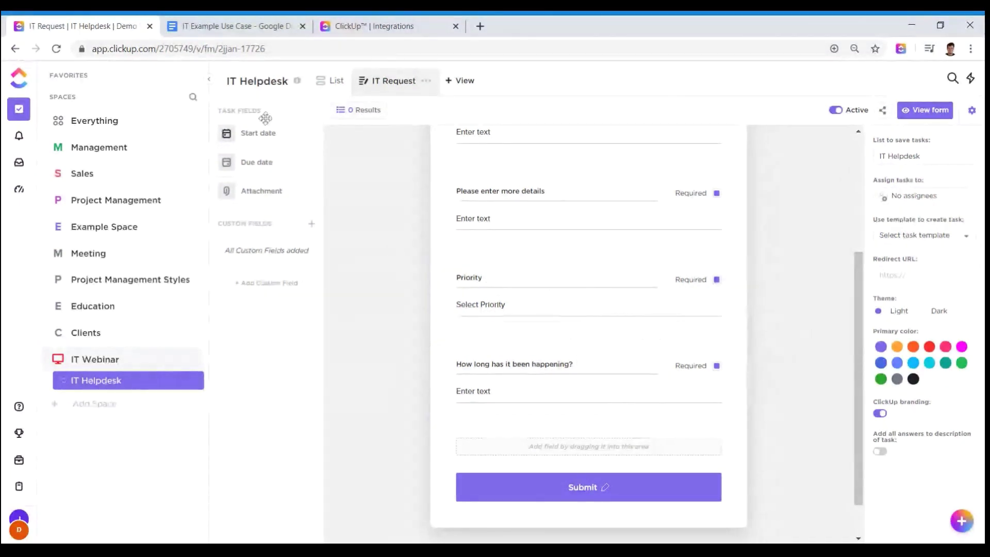
pyautogui.click(747, 389)
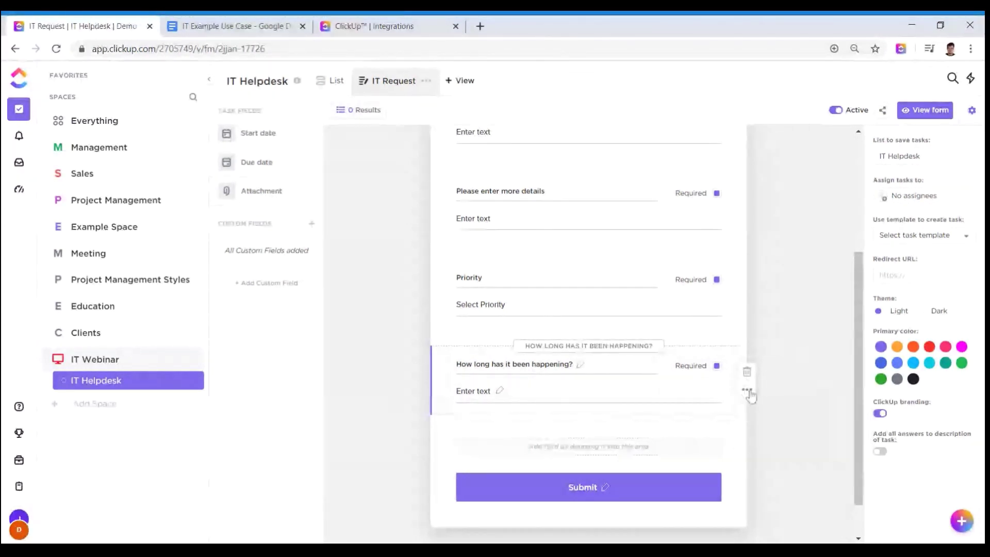
pyautogui.click(746, 390)
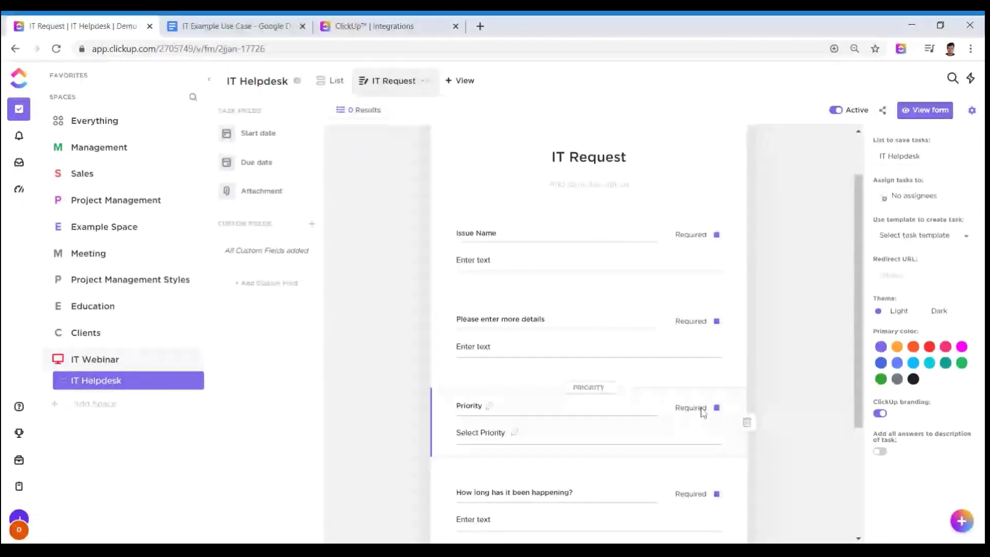
pyautogui.scroll(1, 775, 374)
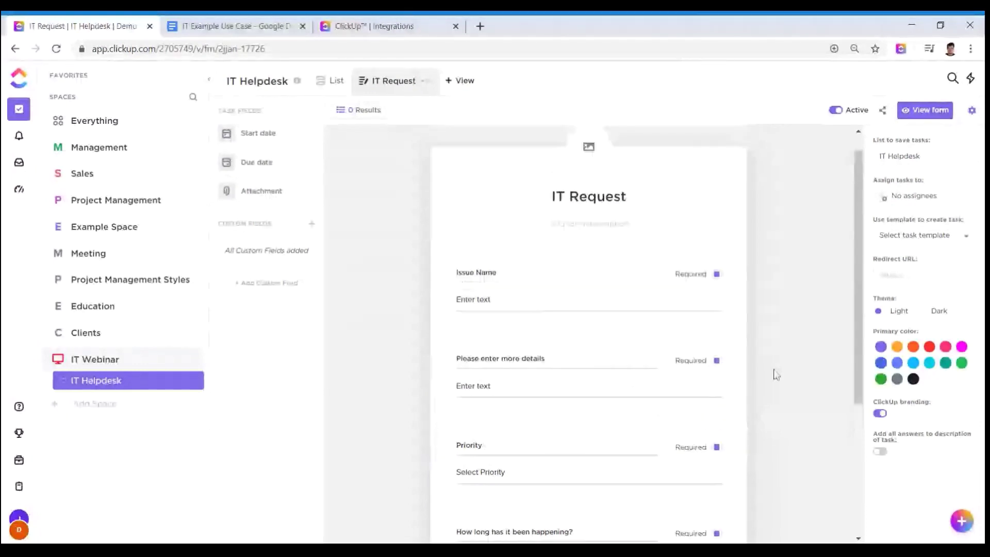
pyautogui.scroll(-3, 775, 374)
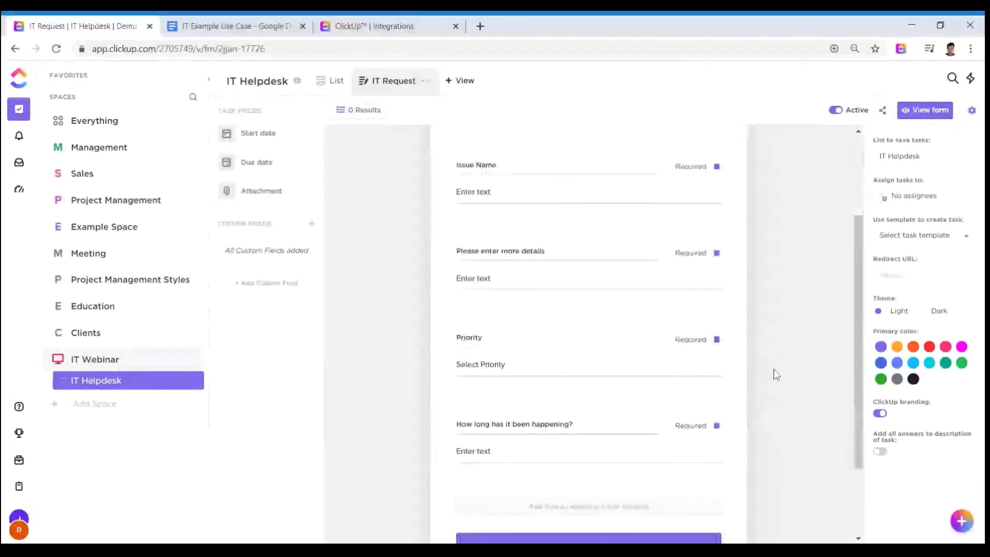
pyautogui.click(746, 390)
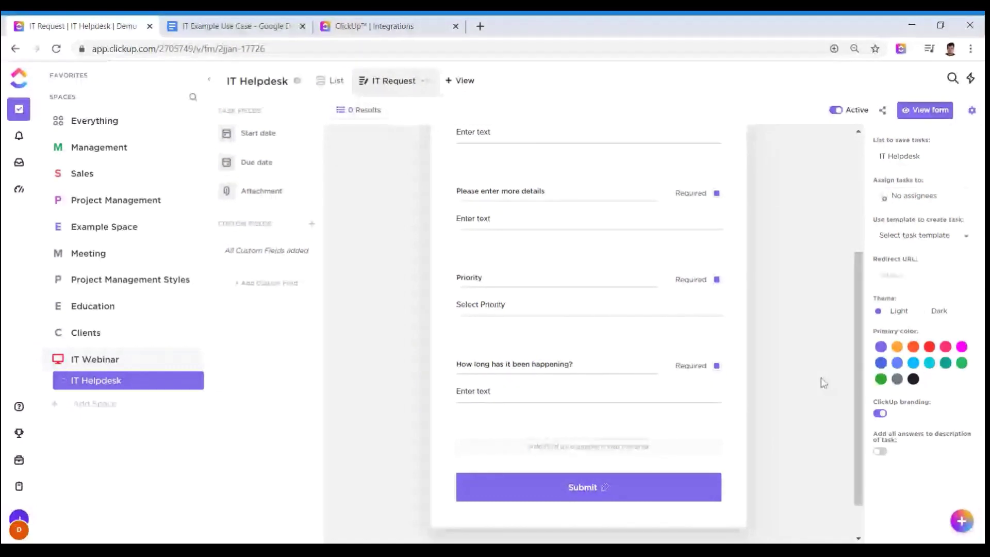
# Create a Text custom field named Computer Name and place it between Priority and "How long has it been happening?" on the form.
pyautogui.click(260, 283)
pyautogui.click(392, 236)
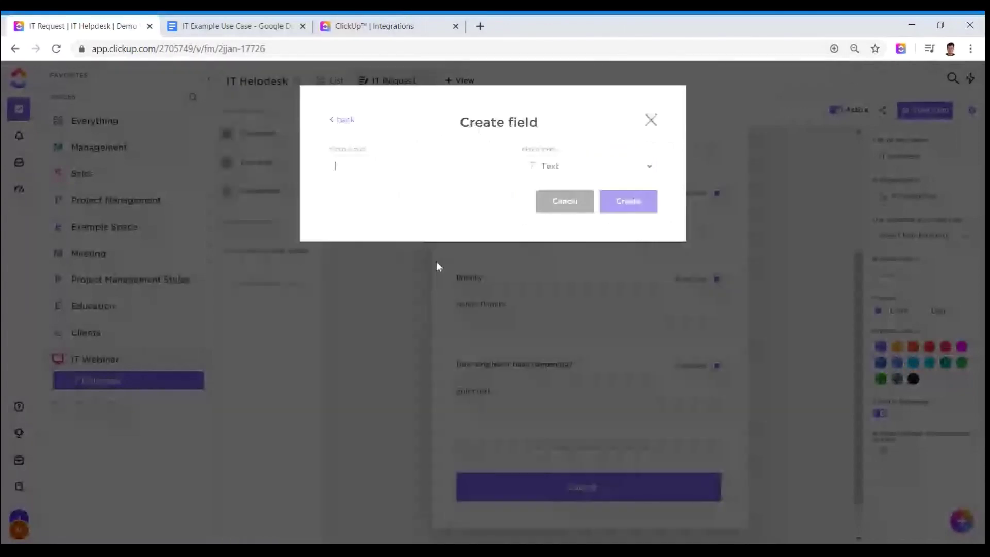
pyautogui.write('Computer Na')
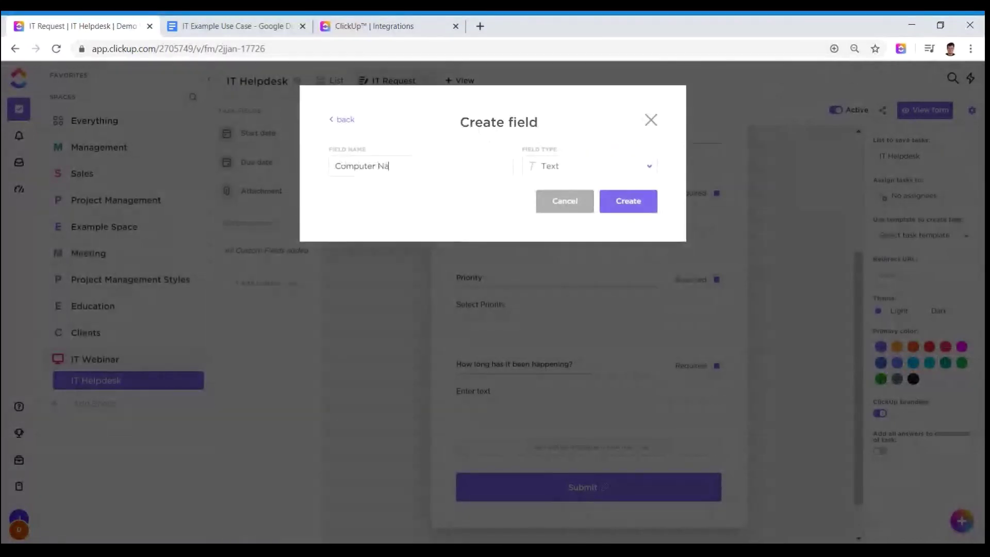
pyautogui.write('me')
pyautogui.click(632, 208)
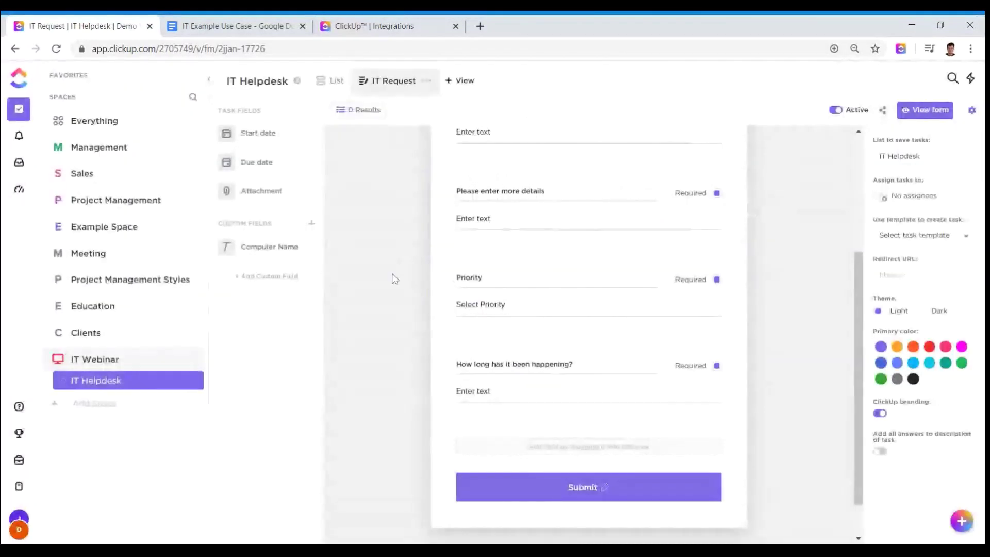
pyautogui.moveTo(235, 244); pyautogui.dragTo(526, 371)
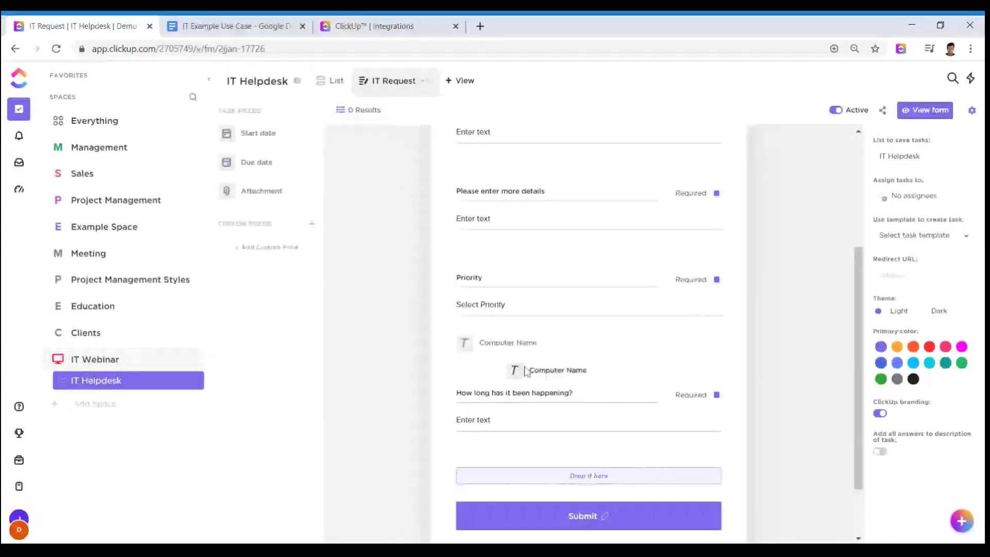
pyautogui.moveTo(525, 371); pyautogui.dragTo(525, 372)
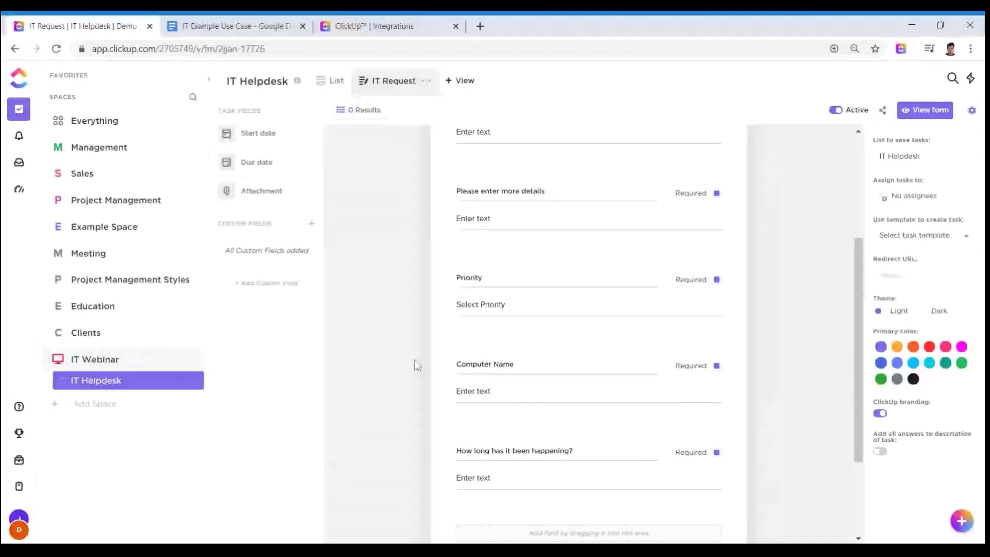
# Create a Long text custom field named Error Message and place it below "How long has it been happening?" on the form.
pyautogui.click(260, 284)
pyautogui.click(314, 203)
pyautogui.write('Er')
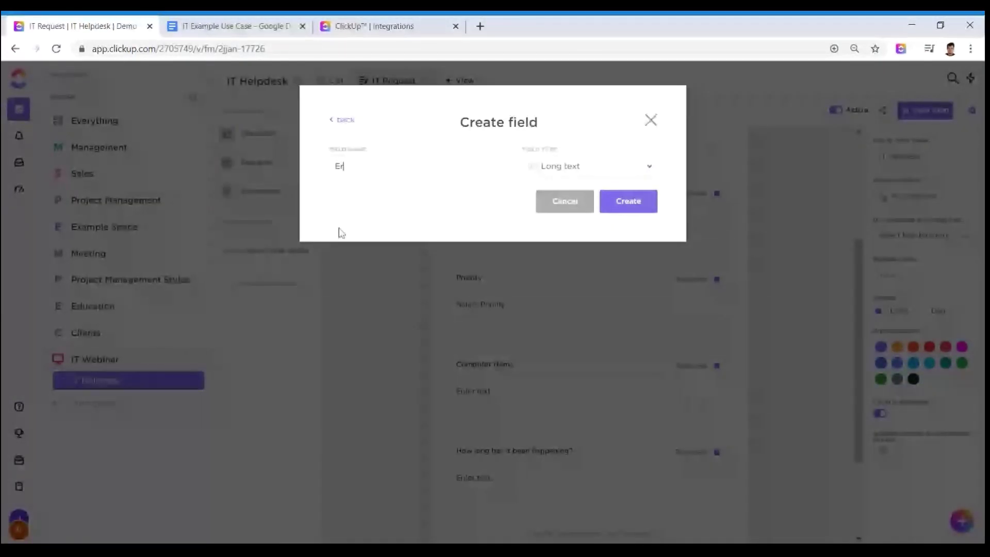
pyautogui.write('ror Message')
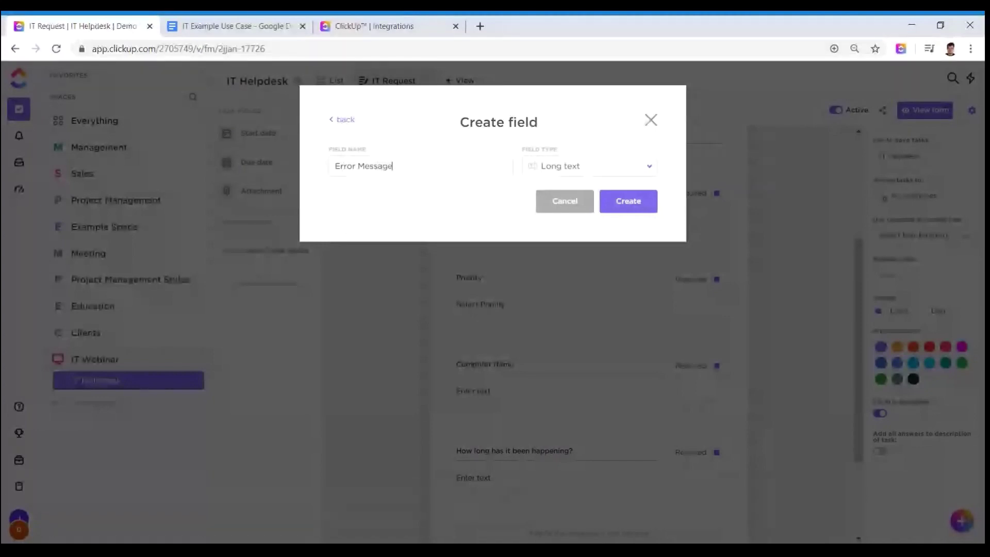
pyautogui.press('Return')
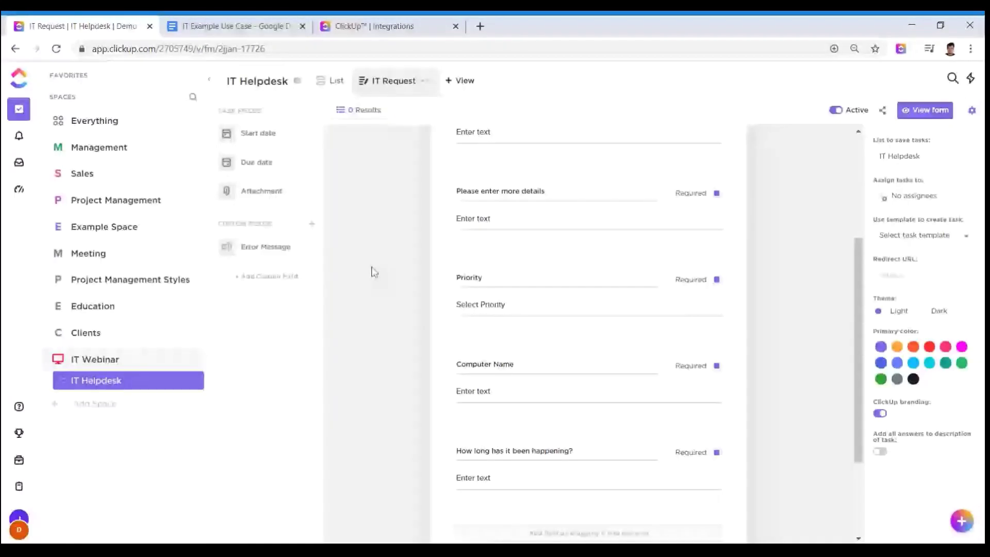
pyautogui.moveTo(249, 255); pyautogui.dragTo(522, 513)
pyautogui.scroll(-2, 595, 407)
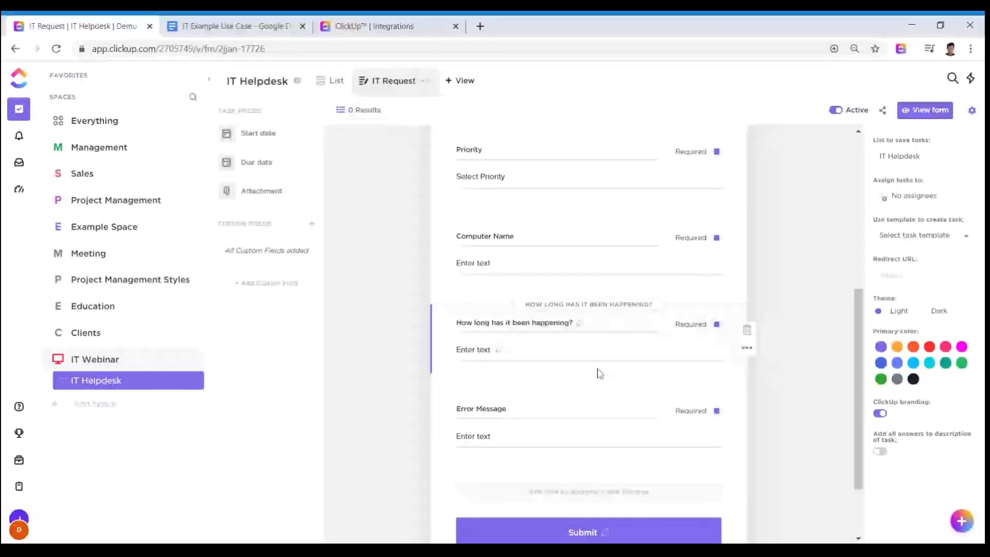
# Make the Error Message, "How long has it been happening?" and Computer Name fields optional on the form.
pyautogui.scroll(4, 639, 379)
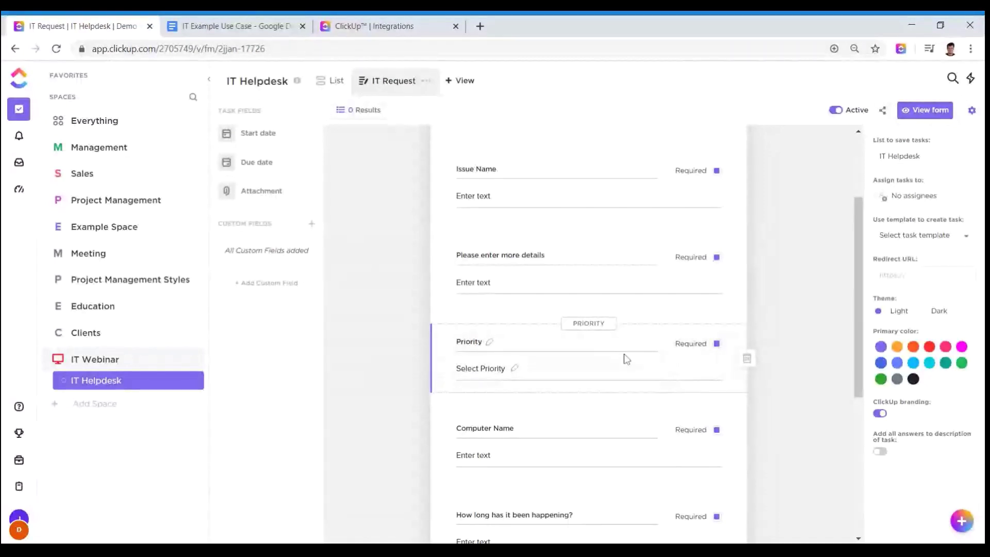
pyautogui.scroll(3, 627, 358)
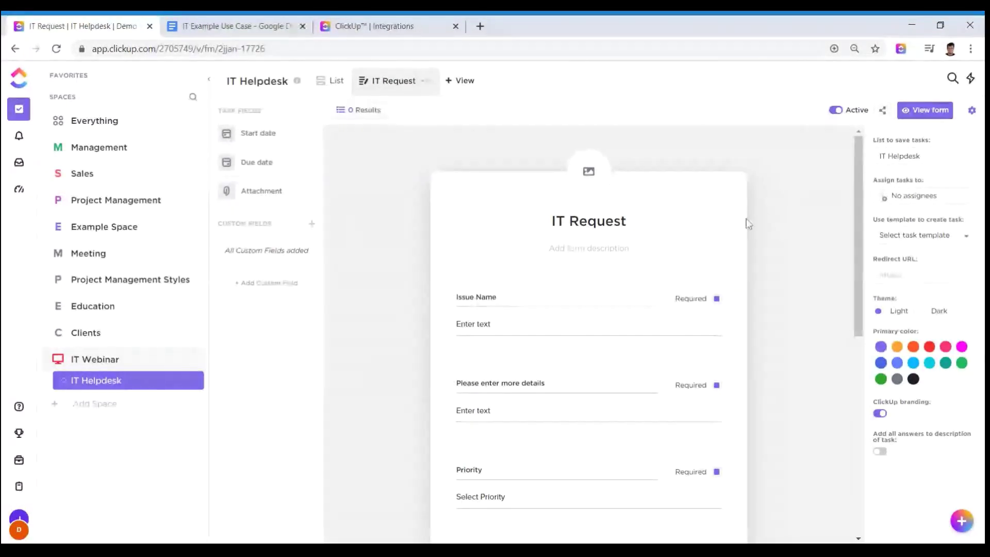
pyautogui.scroll(-1, 641, 265)
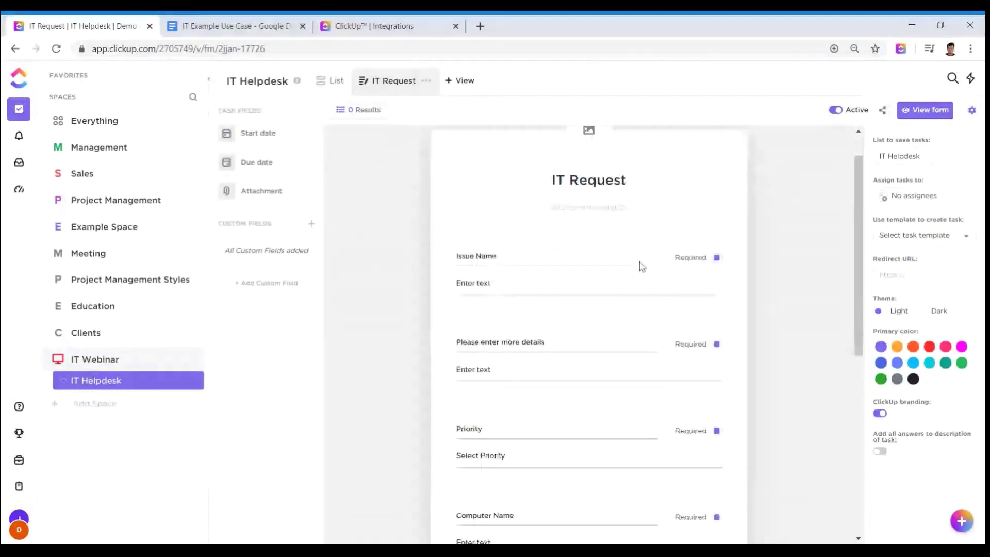
pyautogui.scroll(-3, 642, 265)
pyautogui.scroll(-1, 642, 407)
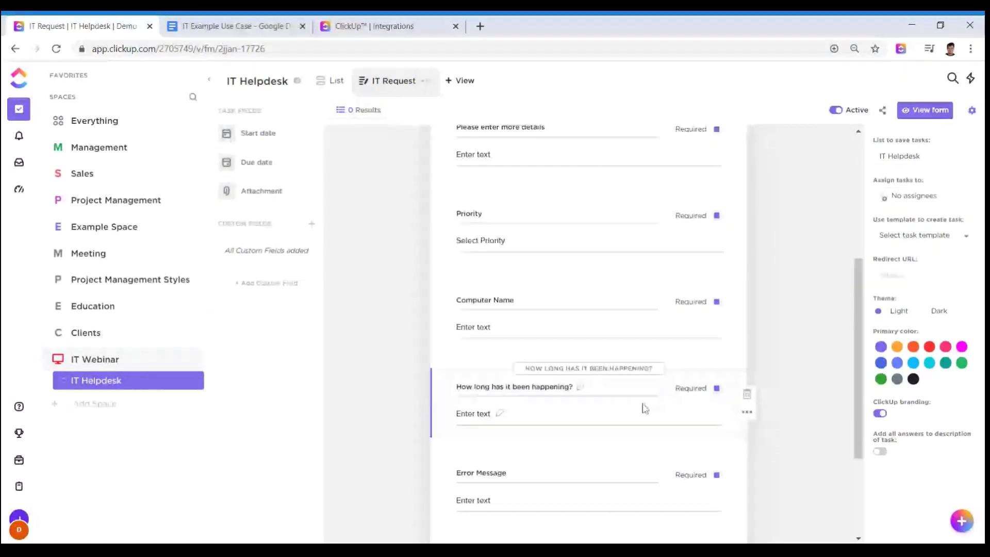
pyautogui.scroll(-1, 678, 365)
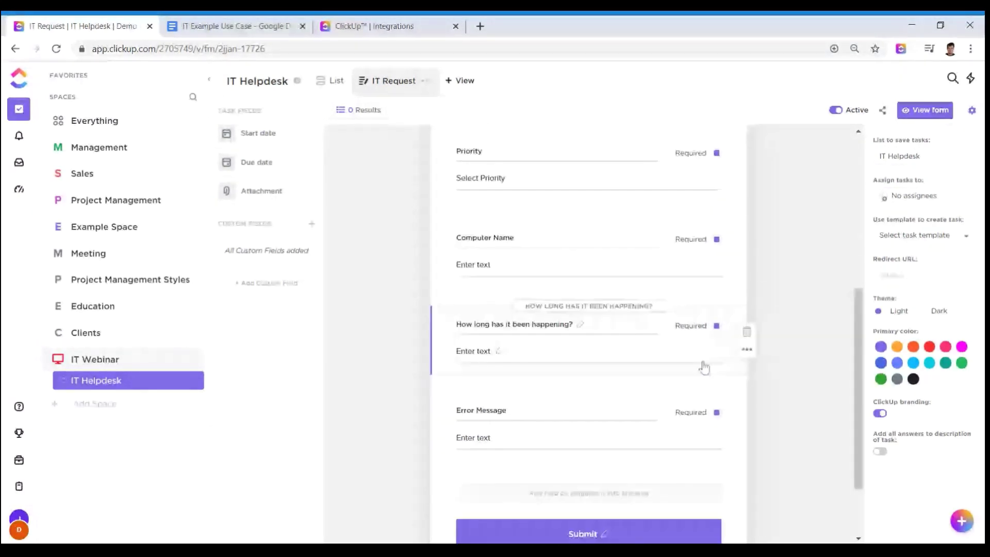
pyautogui.click(717, 412)
pyautogui.click(717, 325)
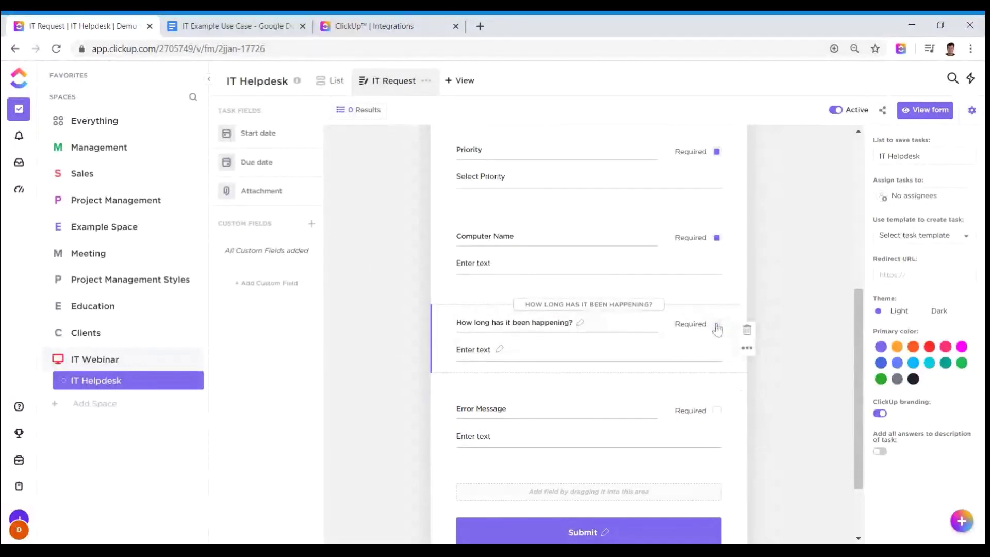
pyautogui.click(717, 238)
pyautogui.scroll(1, 644, 418)
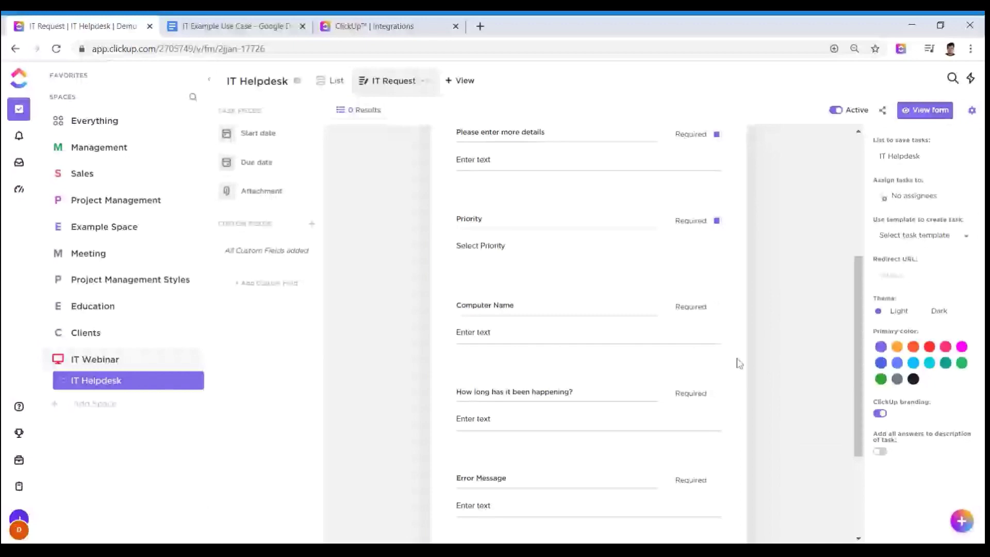
# Look at the IT Request form's sharing options, including the embed code and direct link.
pyautogui.scroll(3, 653, 372)
pyautogui.scroll(1, 658, 252)
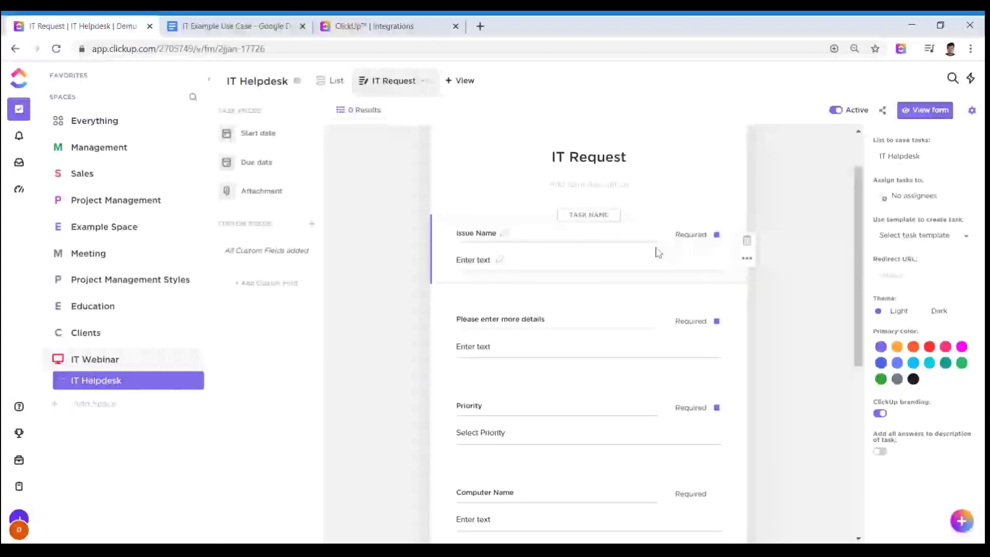
pyautogui.scroll(1, 657, 252)
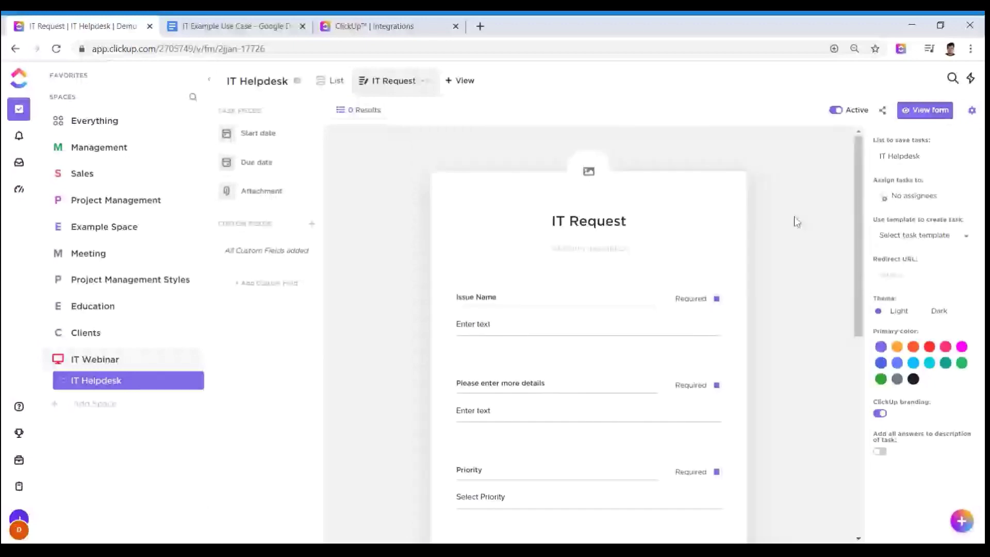
pyautogui.click(883, 109)
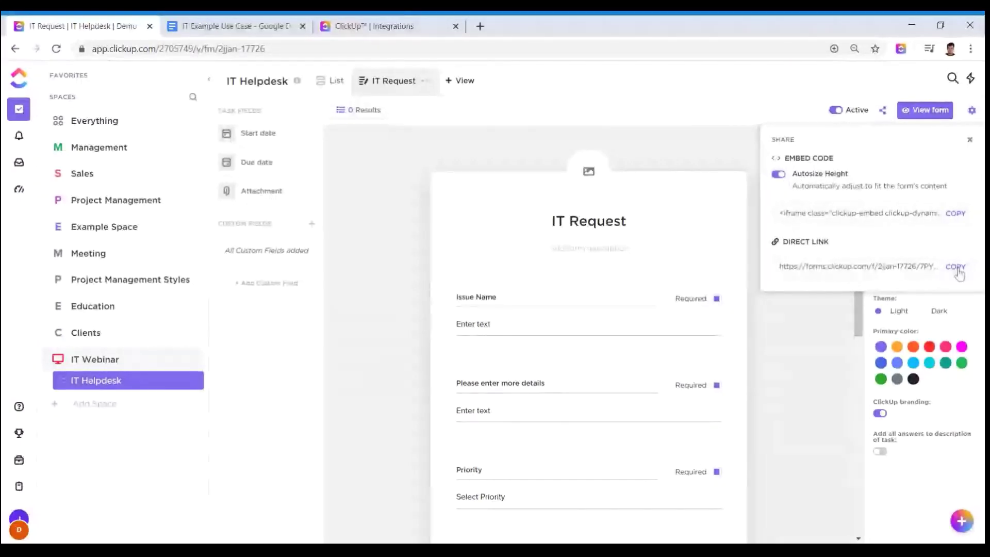
pyautogui.click(693, 146)
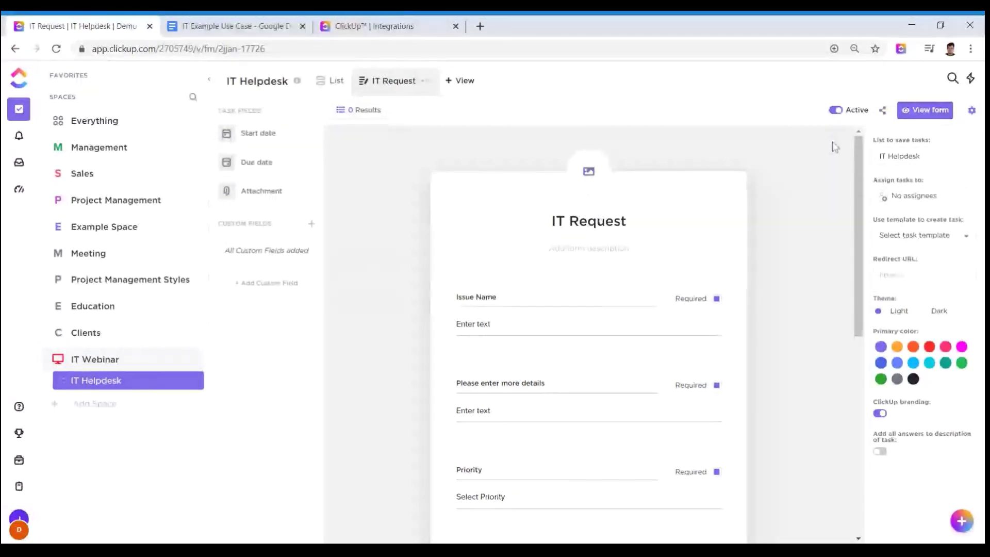
# View the live IT Request form, review its questions through to the end, and return to the form editor.
pyautogui.click(926, 110)
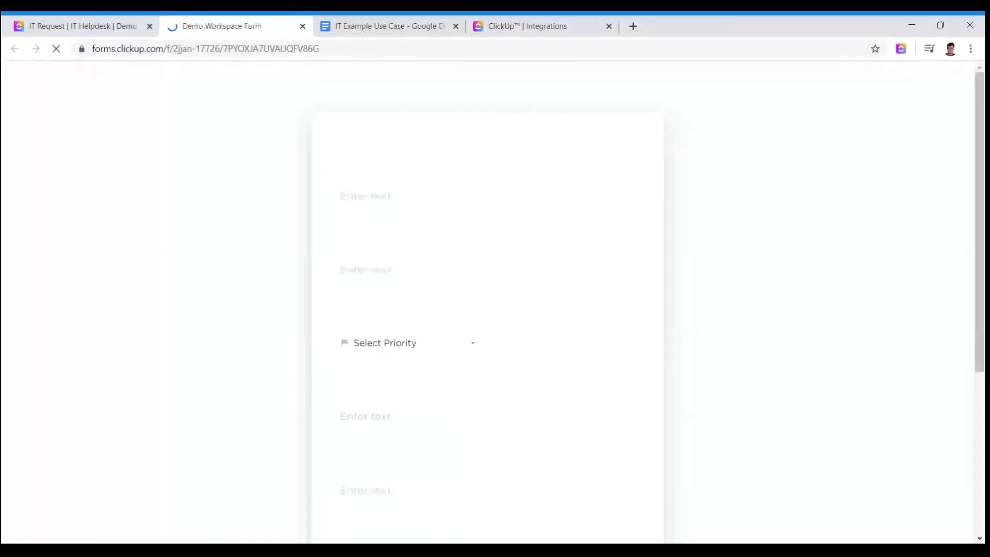
pyautogui.scroll(-5, 563, 314)
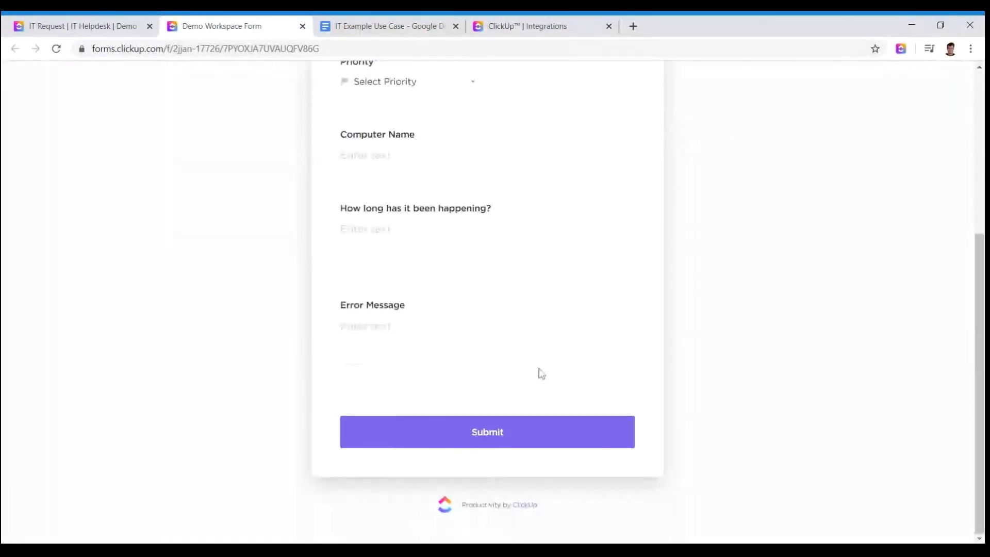
pyautogui.scroll(5, 468, 367)
pyautogui.hotkey('ctrl', 'shift', 'Tab')
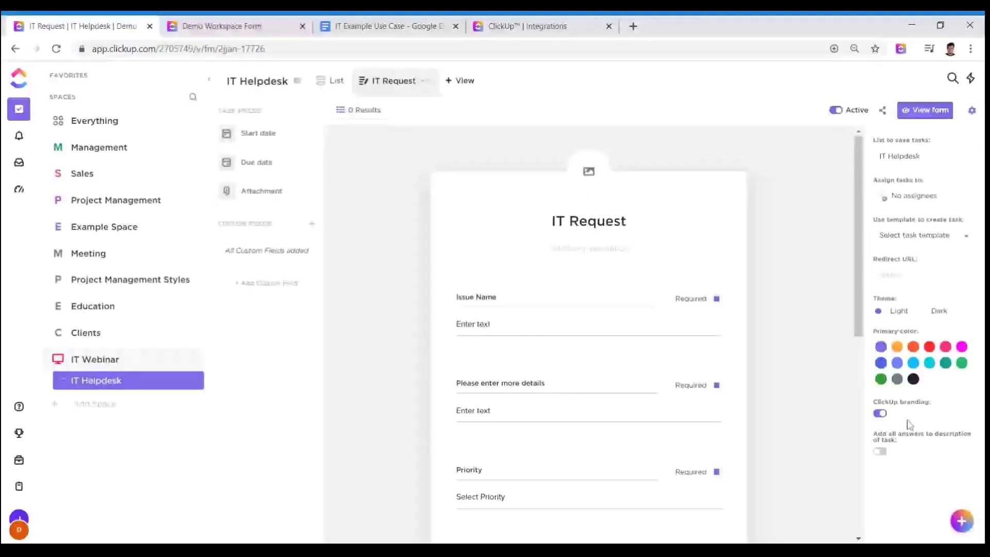
# Turn off ClickUp branding for the form and reload the live form to check it.
pyautogui.click(880, 413)
pyautogui.click(185, 26)
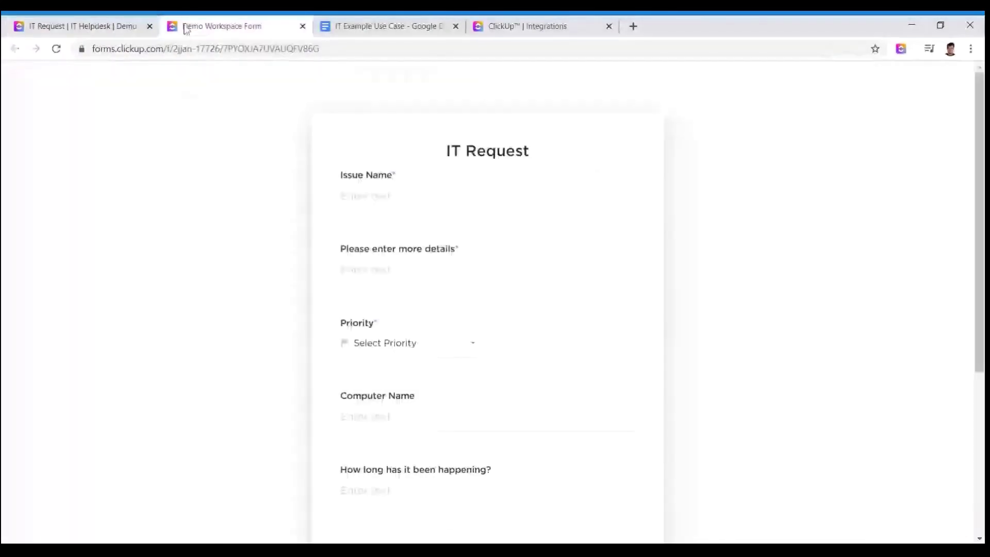
pyautogui.click(56, 48)
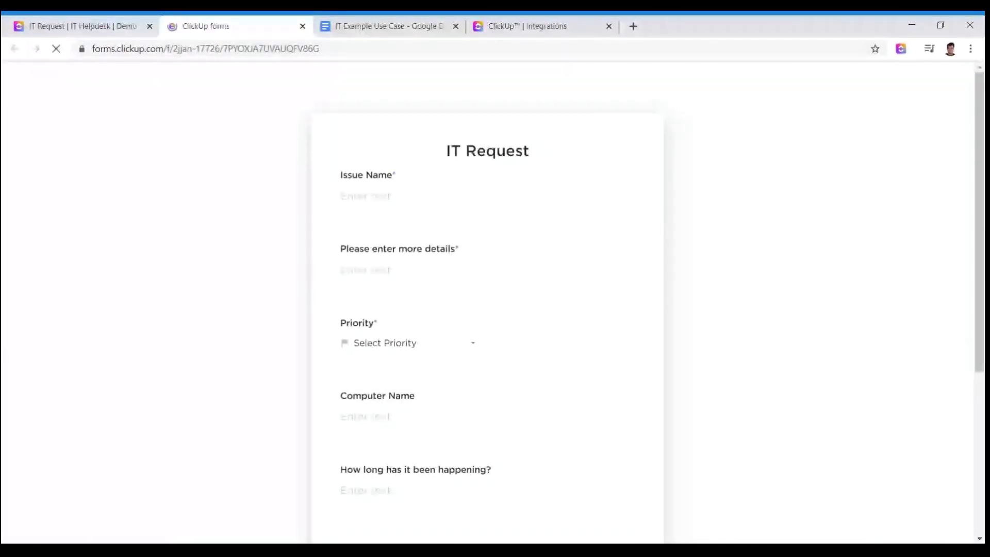
pyautogui.scroll(-5, 333, 327)
pyautogui.scroll(5, 490, 365)
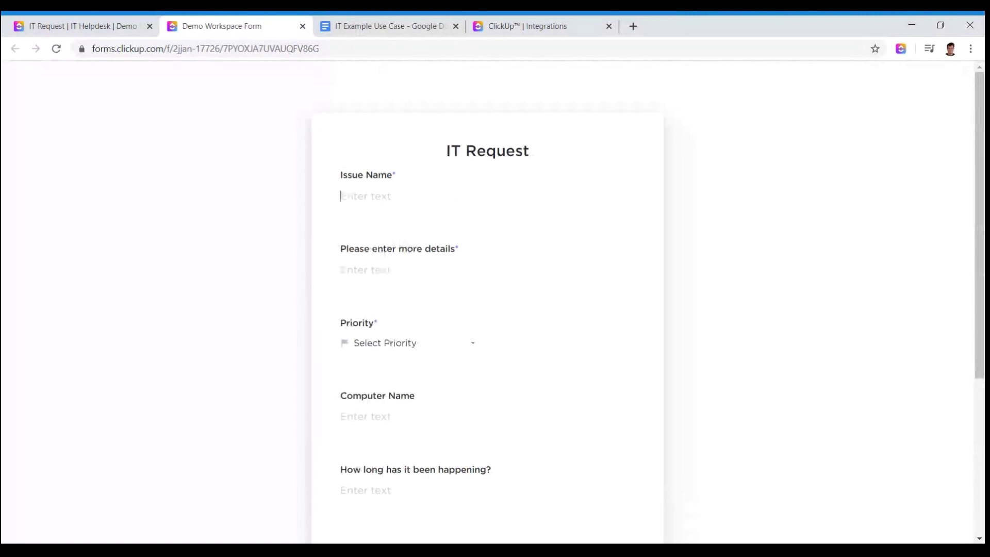
# Fill in the live form with issue name "Computer won't turn on", details "Tried 3 times" and Urgent priority.
pyautogui.write("Computer won't turn on")
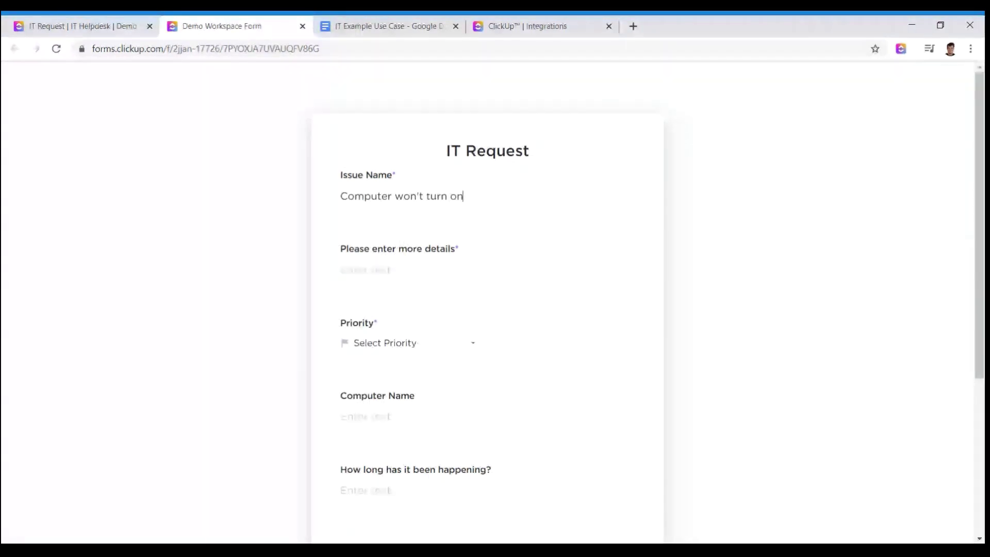
pyautogui.click(361, 270)
pyautogui.write('Tried 3 times')
pyautogui.scroll(-1, 461, 266)
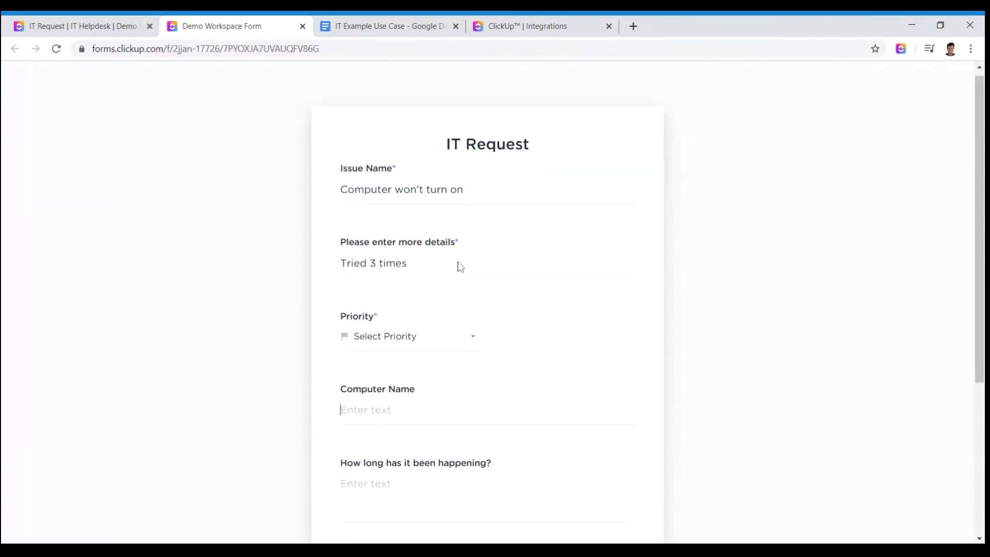
pyautogui.click(420, 289)
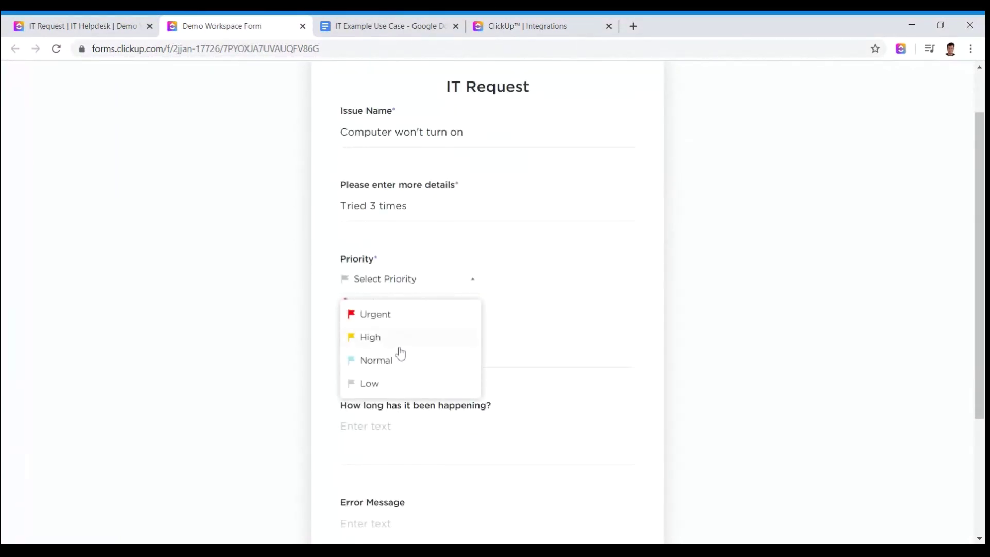
pyautogui.click(427, 320)
pyautogui.press('Tab')
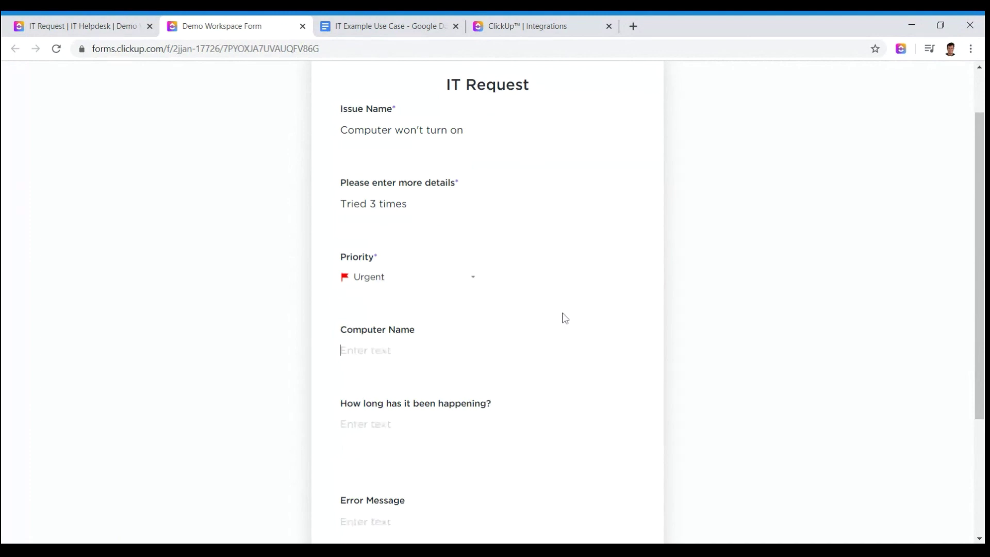
# Enter the computer's name, "All morning" for how long it has been happening, and "None" as the error message.
pyautogui.scroll(-1, 564, 317)
pyautogui.write('Jim')
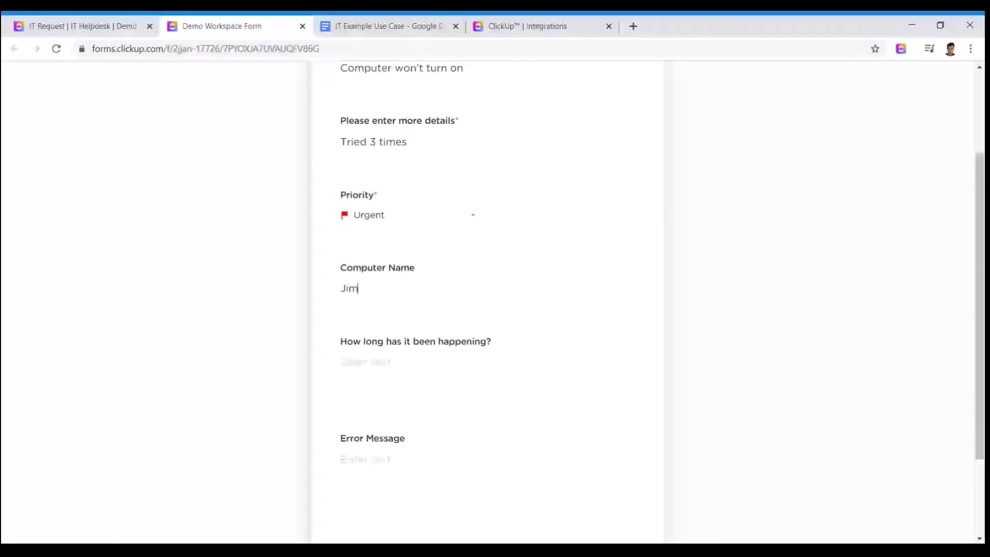
pyautogui.write("'s")
pyautogui.press('Tab')
pyautogui.write('A')
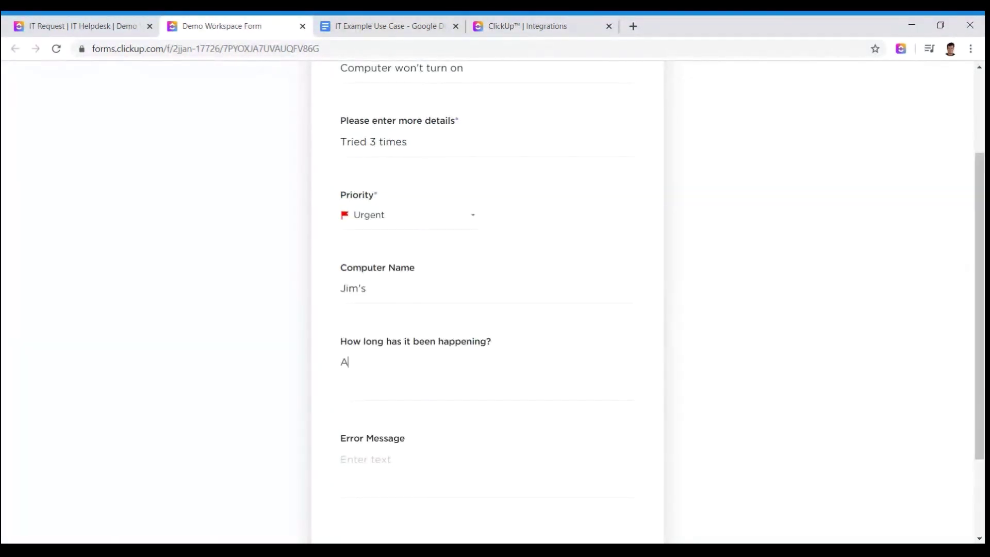
pyautogui.write('ll morning')
pyautogui.click(394, 454)
pyautogui.write('None')
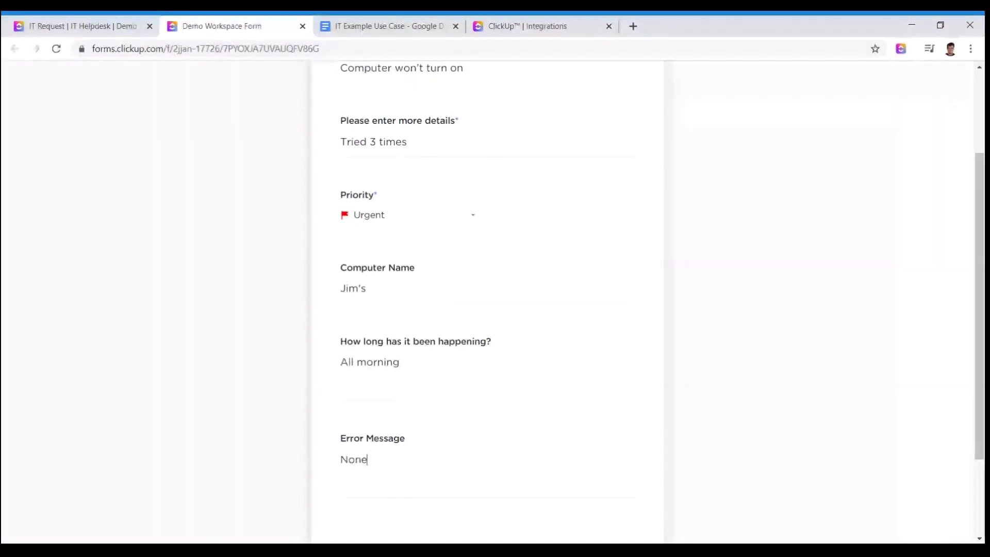
# Submit the completed IT request and close the live form page.
pyautogui.scroll(-3, 487, 309)
pyautogui.click(404, 449)
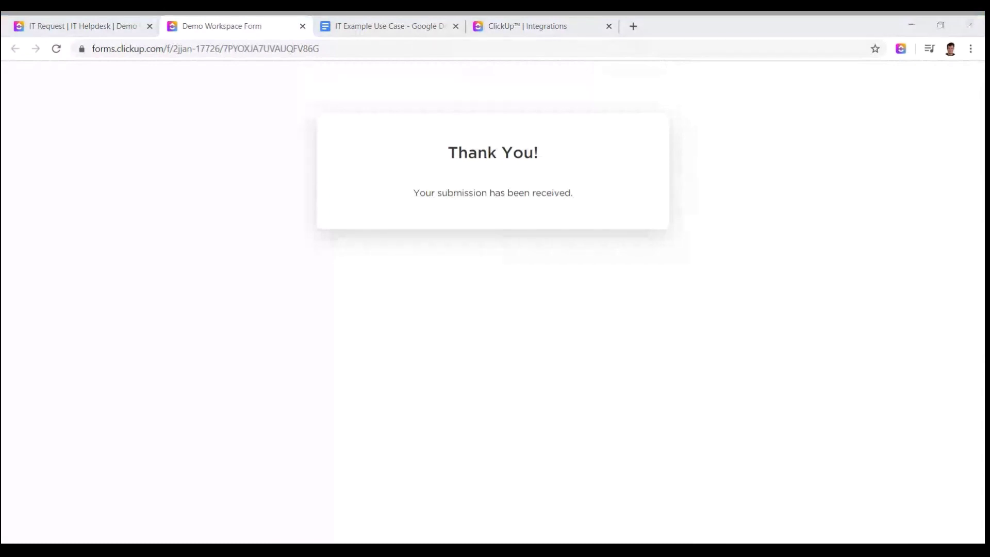
pyautogui.click(172, 539)
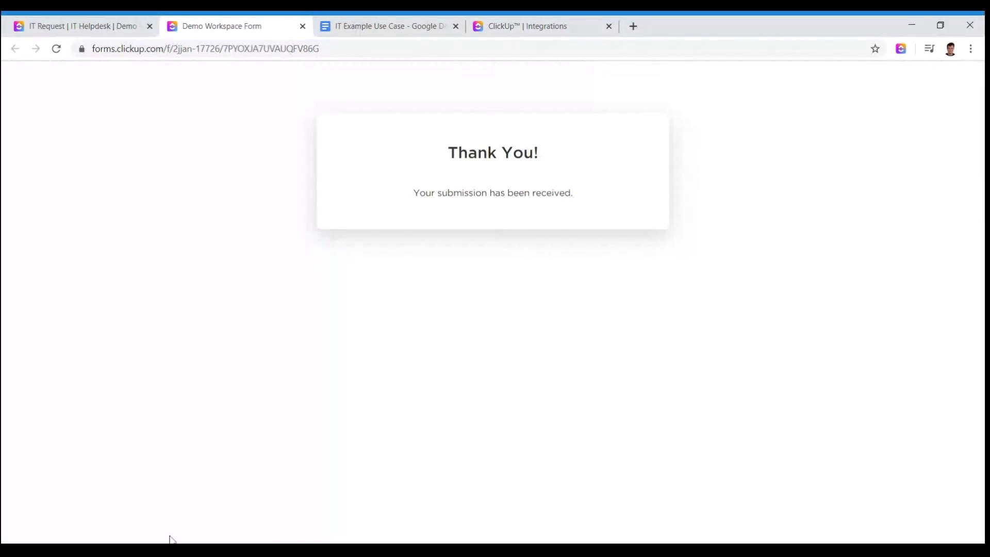
pyautogui.click(303, 26)
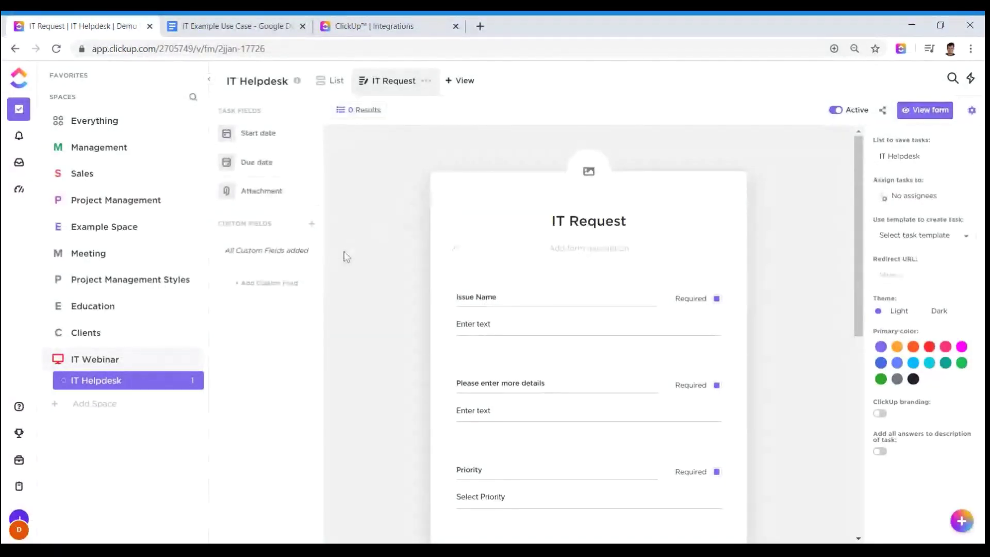
# Rename the form's Priority question to "How important is this".
pyautogui.scroll(-8, 778, 230)
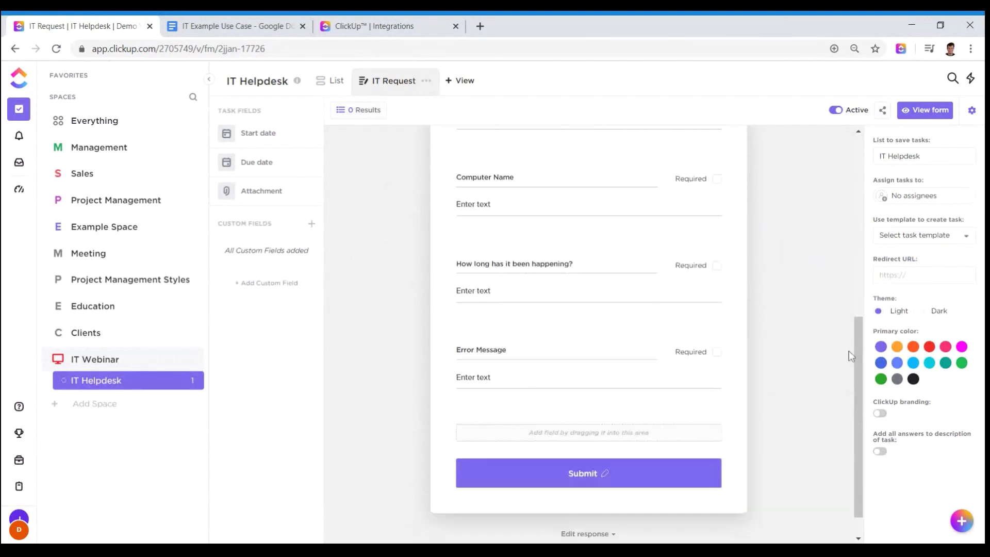
pyautogui.scroll(5, 720, 361)
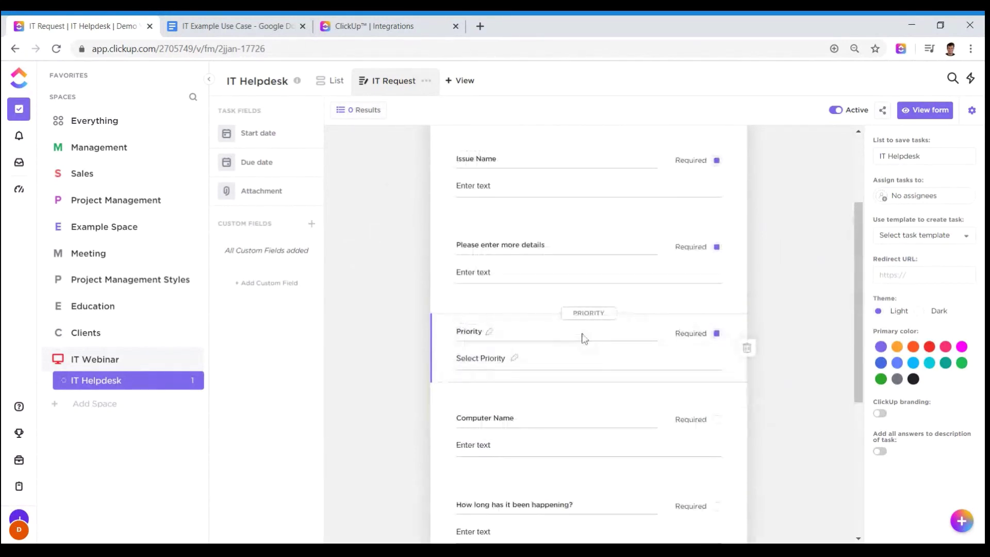
pyautogui.scroll(2, 582, 338)
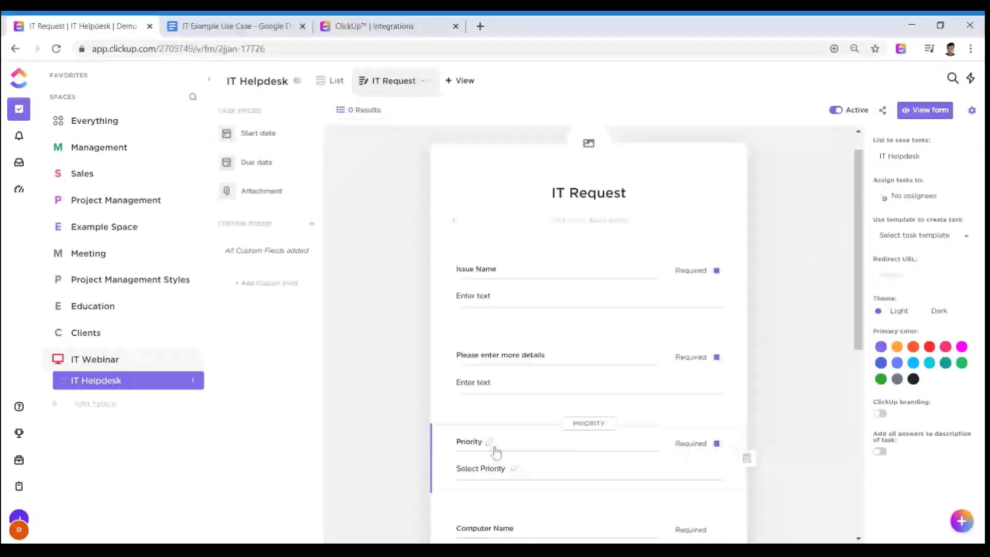
pyautogui.doubleClick(468, 442)
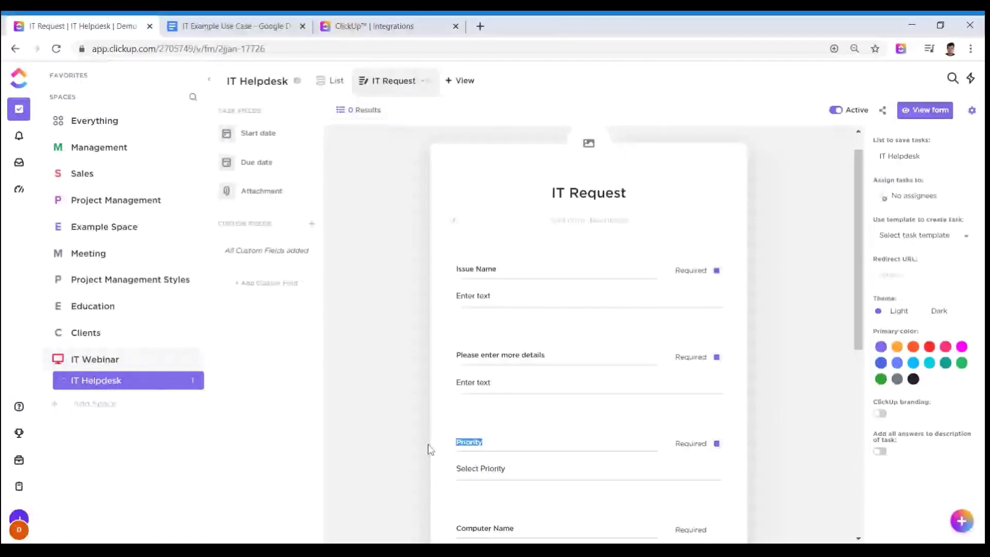
pyautogui.write('How importan')
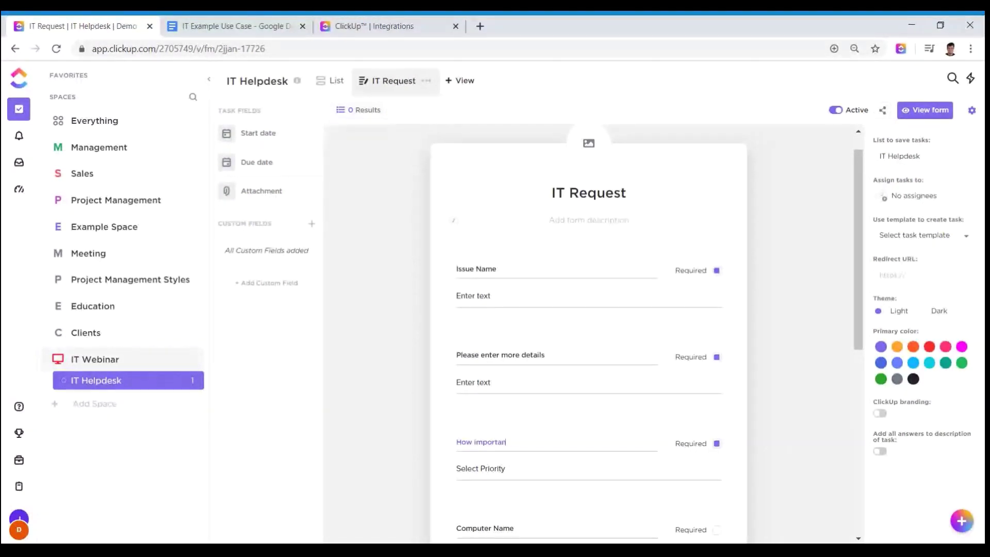
pyautogui.write('t is this')
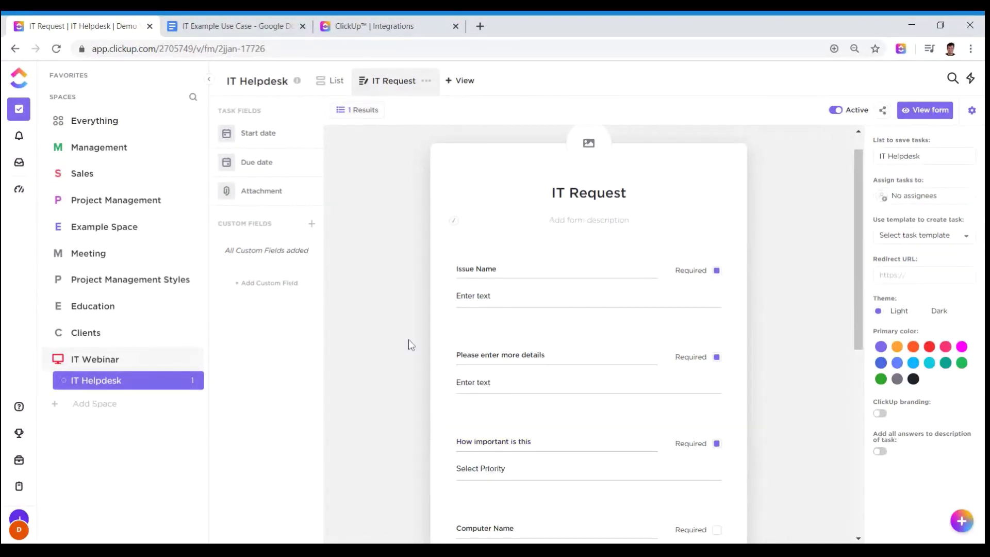
# View the live form to check the reworded priority question, and return to the form editor.
pyautogui.click(939, 112)
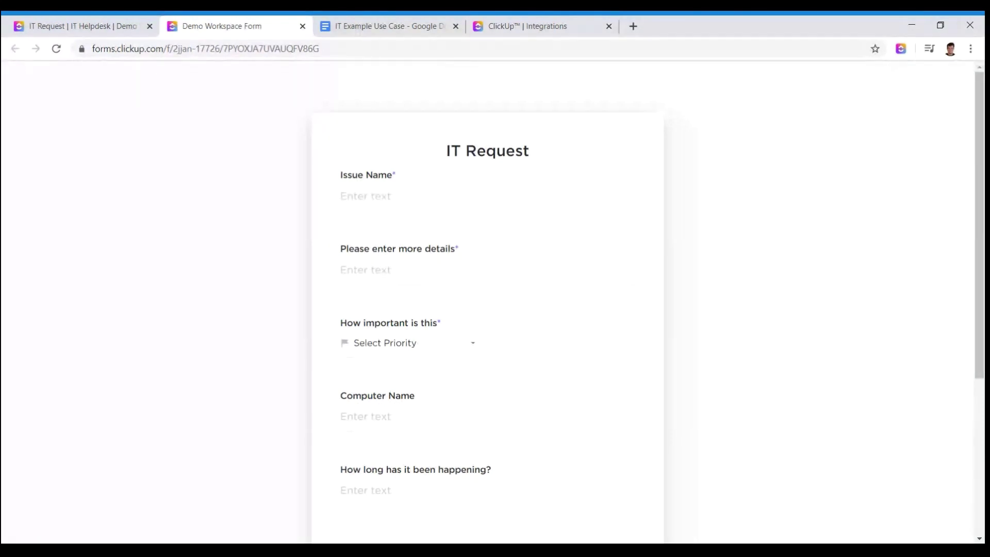
pyautogui.hotkey('ctrl', 'shift', 'Tab')
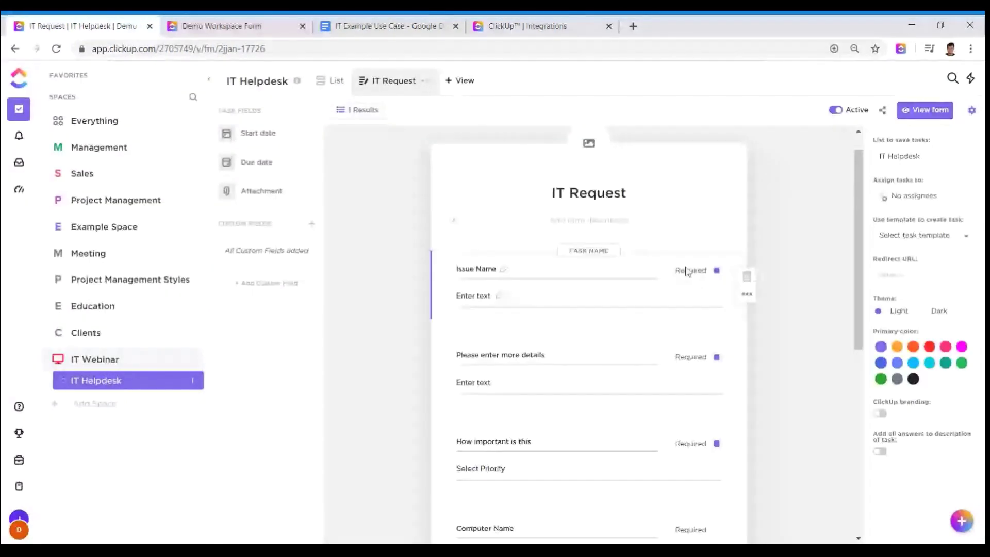
pyautogui.click(789, 260)
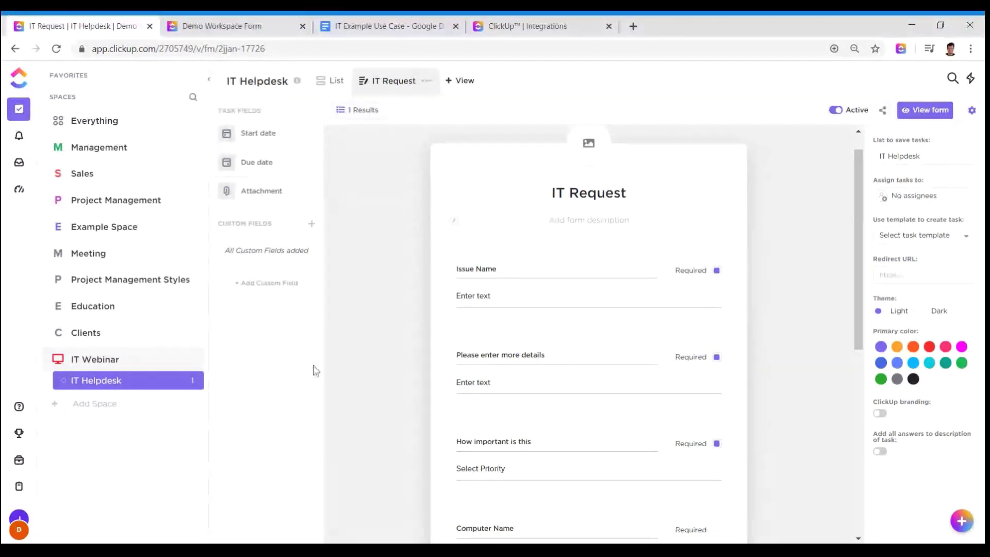
# Open the submitted "Computer won't turn on" task from the IT Helpdesk list, review its details and close it.
pyautogui.click(332, 81)
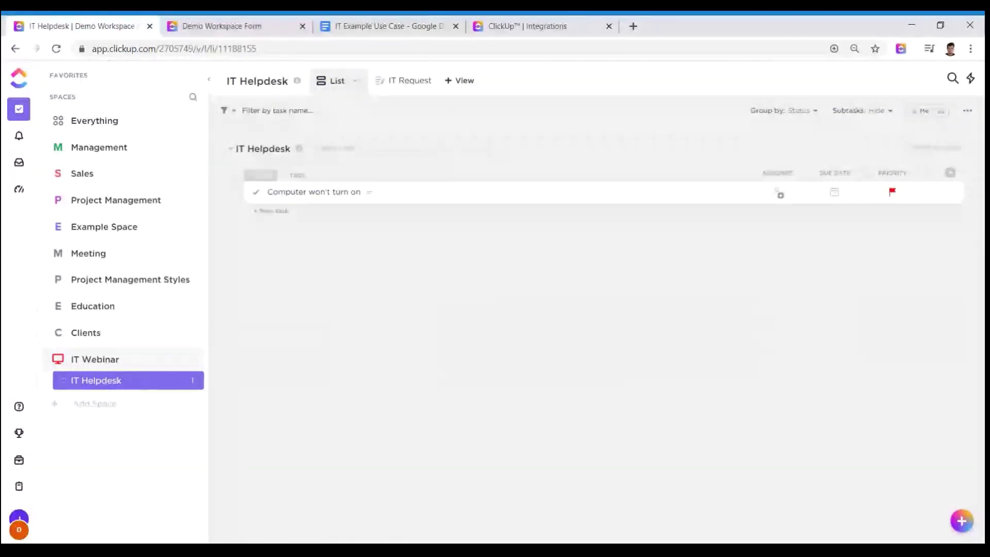
pyautogui.click(339, 195)
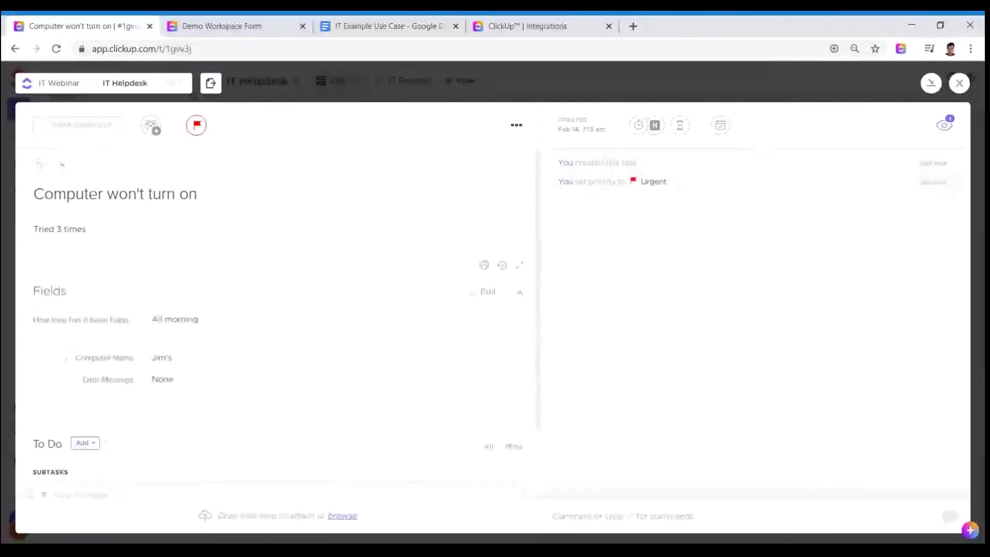
pyautogui.click(959, 83)
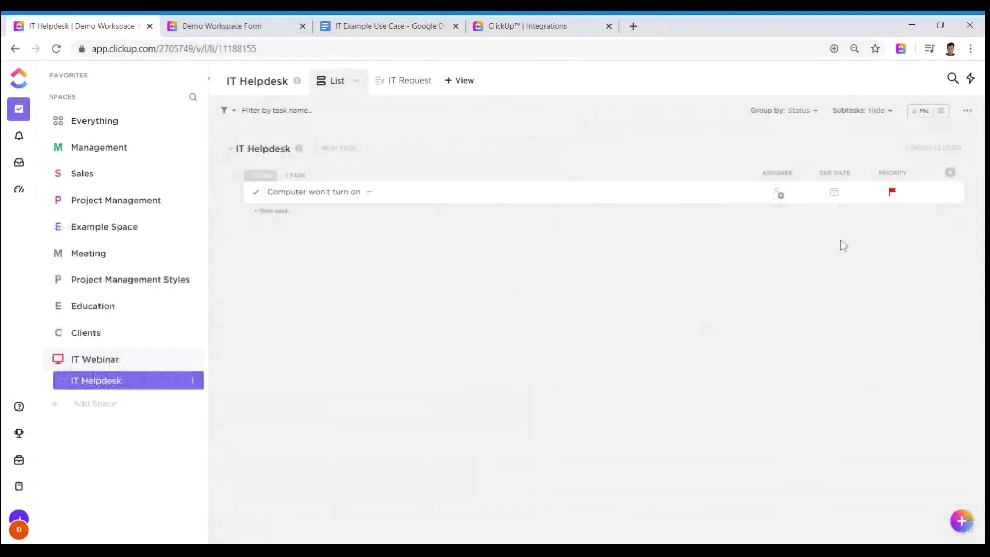
# Show the Computer Name, Error Message and How Long Has... fields as columns in the IT Helpdesk list, arranged in that order.
pyautogui.click(949, 172)
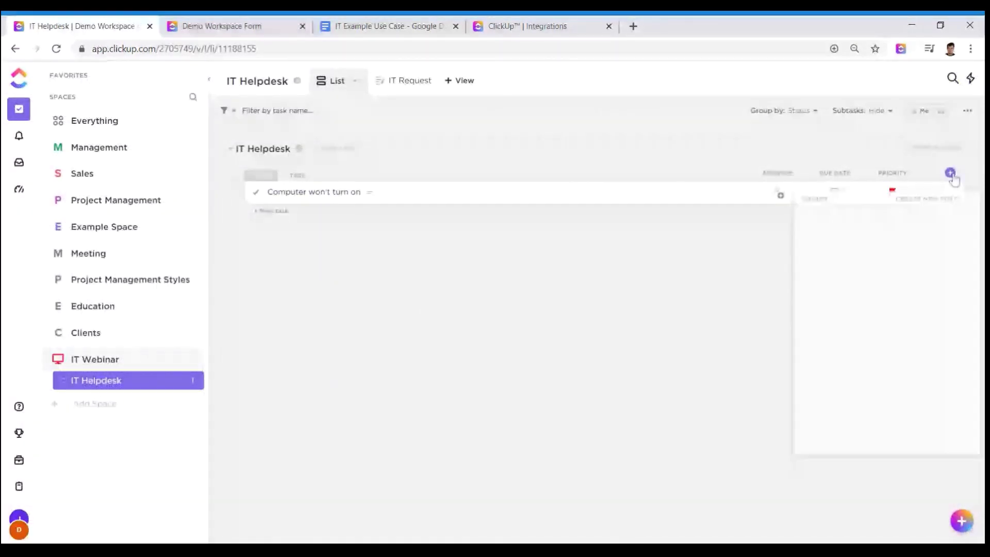
pyautogui.click(831, 393)
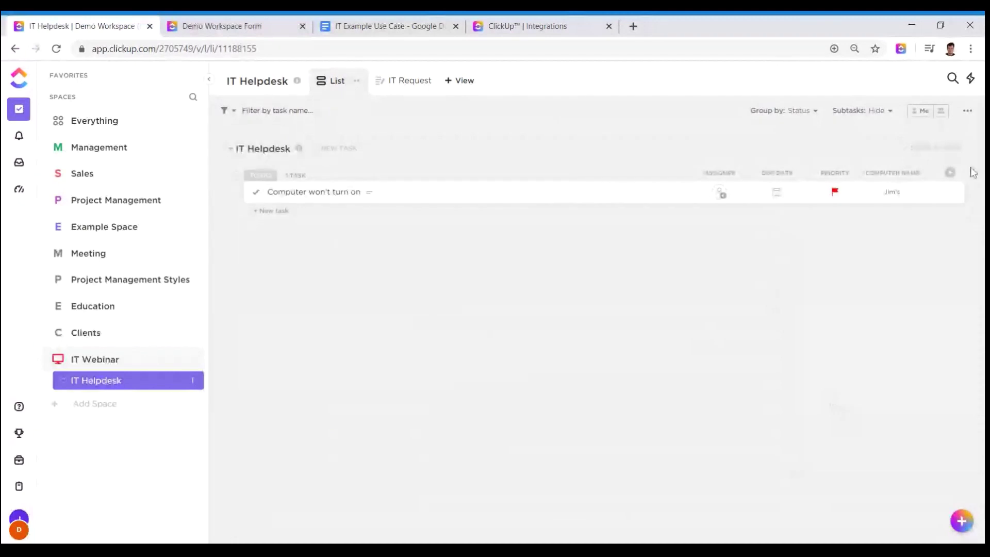
pyautogui.click(950, 172)
pyautogui.click(837, 393)
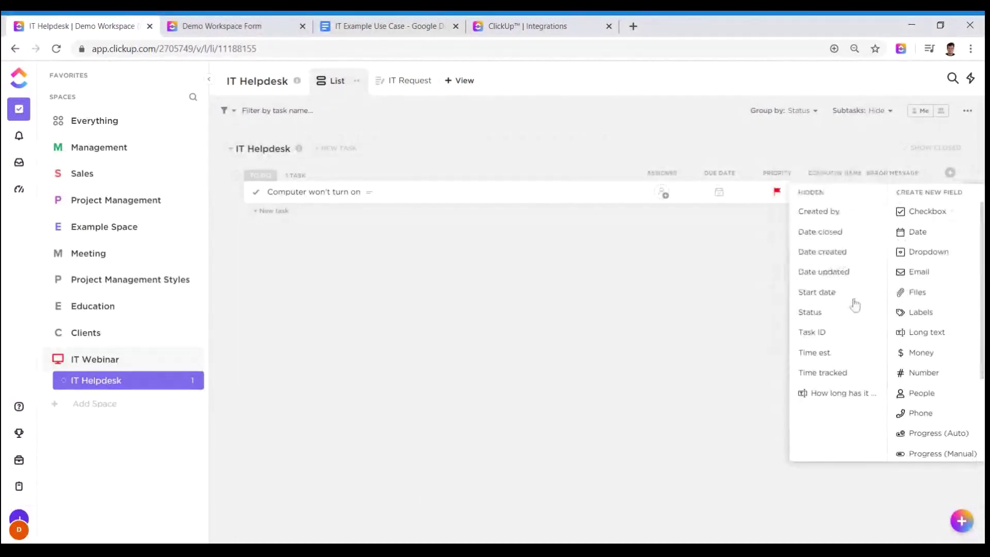
pyautogui.click(820, 394)
pyautogui.click(690, 327)
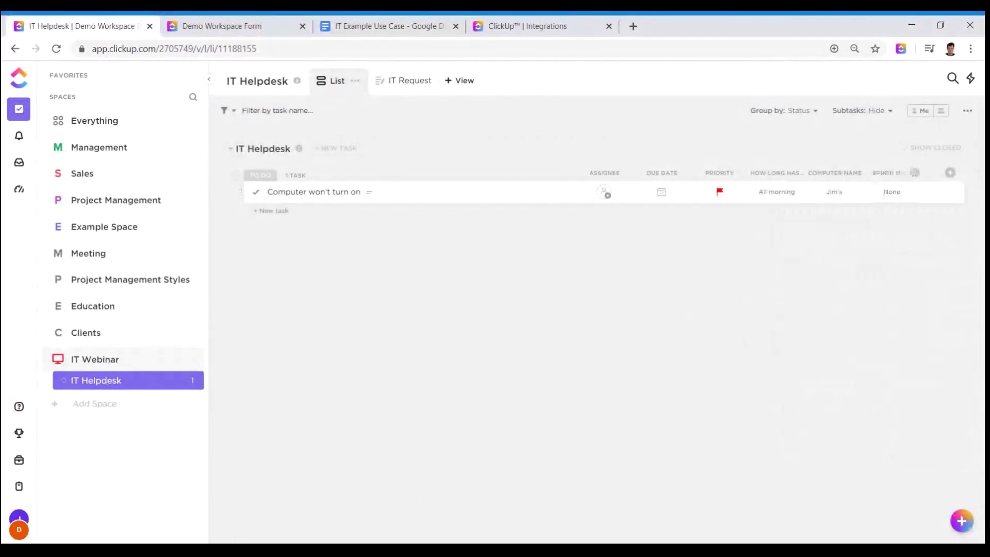
pyautogui.moveTo(835, 175); pyautogui.dragTo(776, 176)
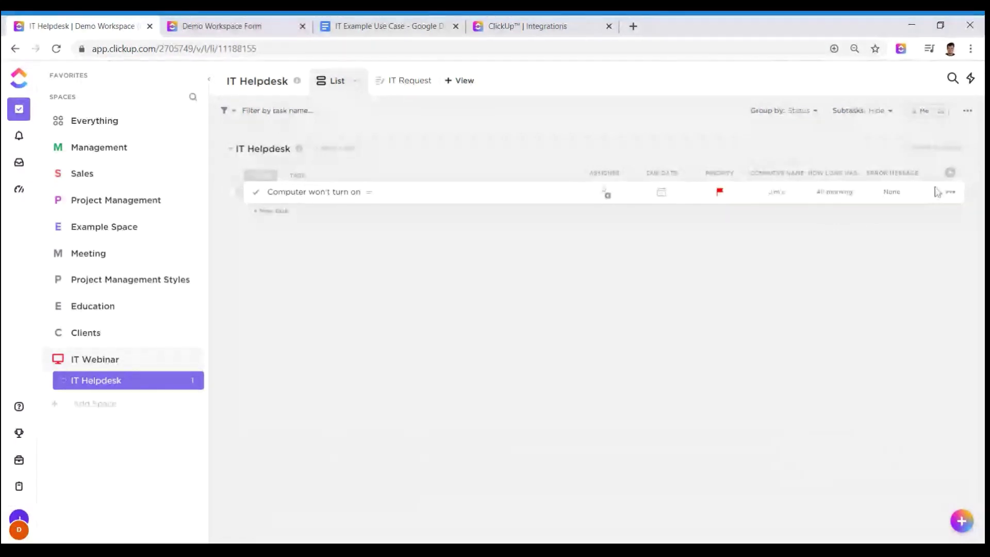
pyautogui.moveTo(886, 172); pyautogui.dragTo(823, 175)
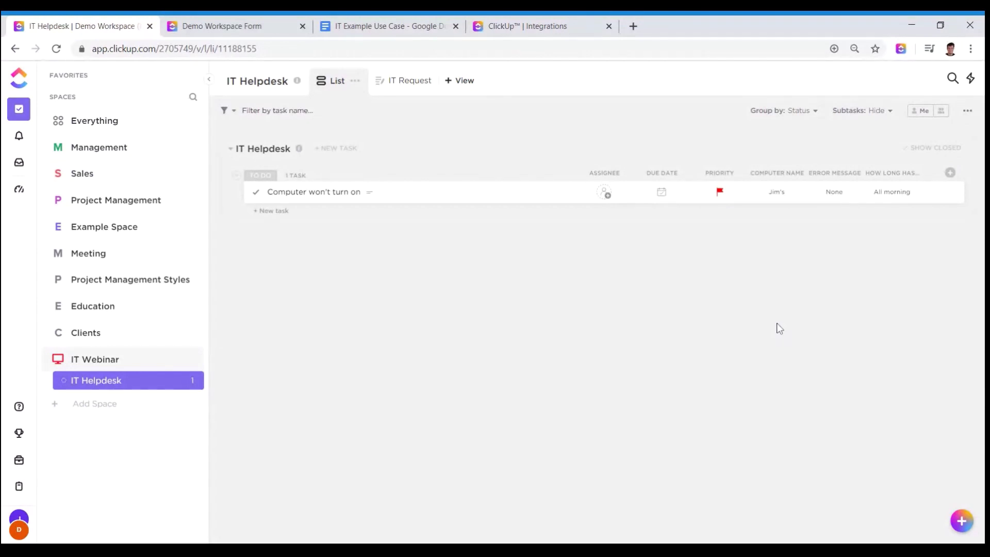
# Assign the "Computer won't turn on" task to the team member with the red "S" avatar.
pyautogui.click(608, 193)
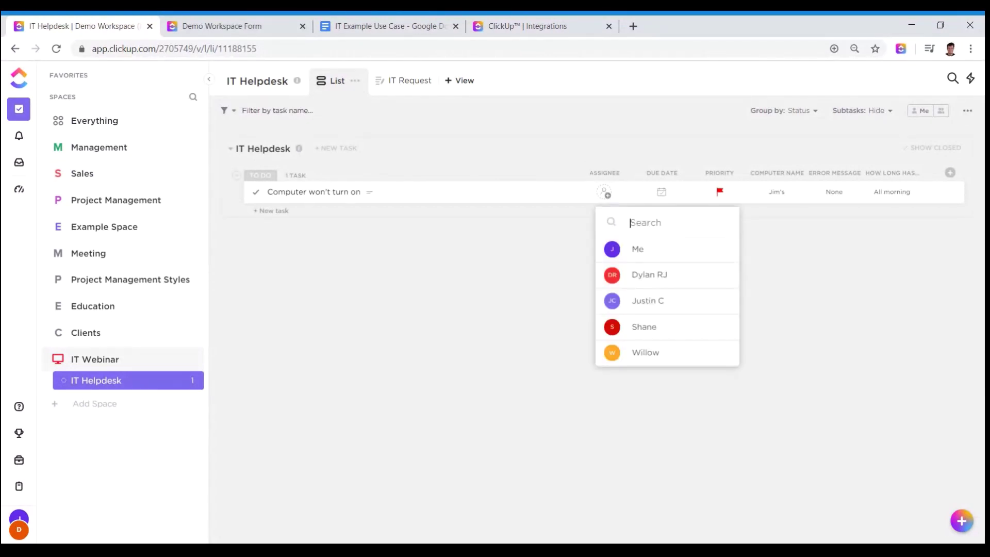
pyautogui.click(632, 325)
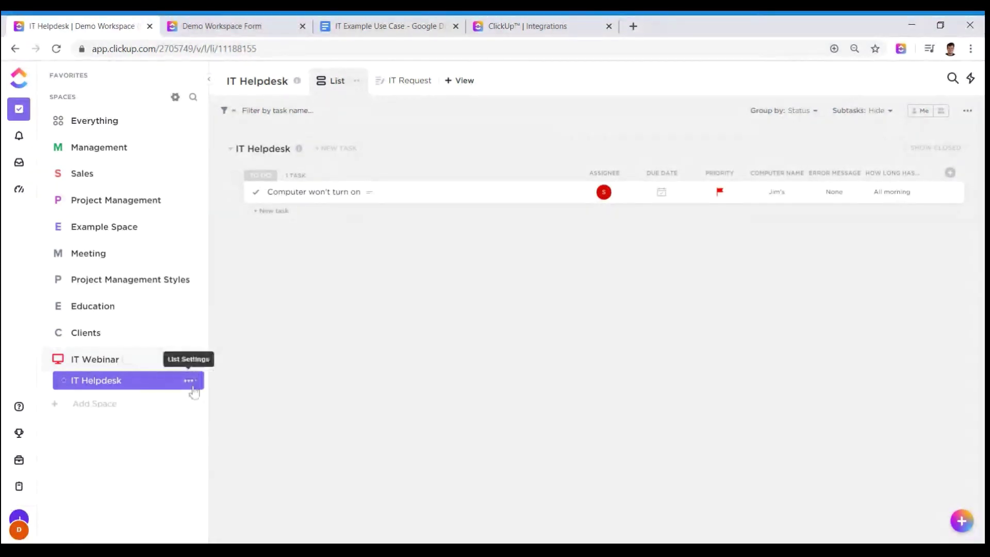
# Open the status settings of the IT Helpdesk list and rename its first active status to "NEW REQUEST".
pyautogui.click(192, 387)
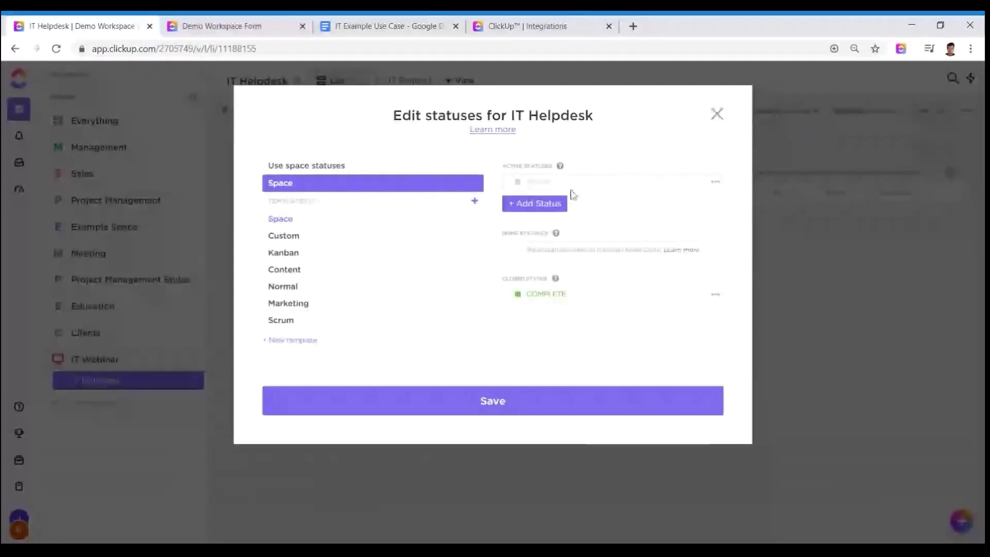
pyautogui.moveTo(585, 190); pyautogui.dragTo(524, 185)
pyautogui.write('NE')
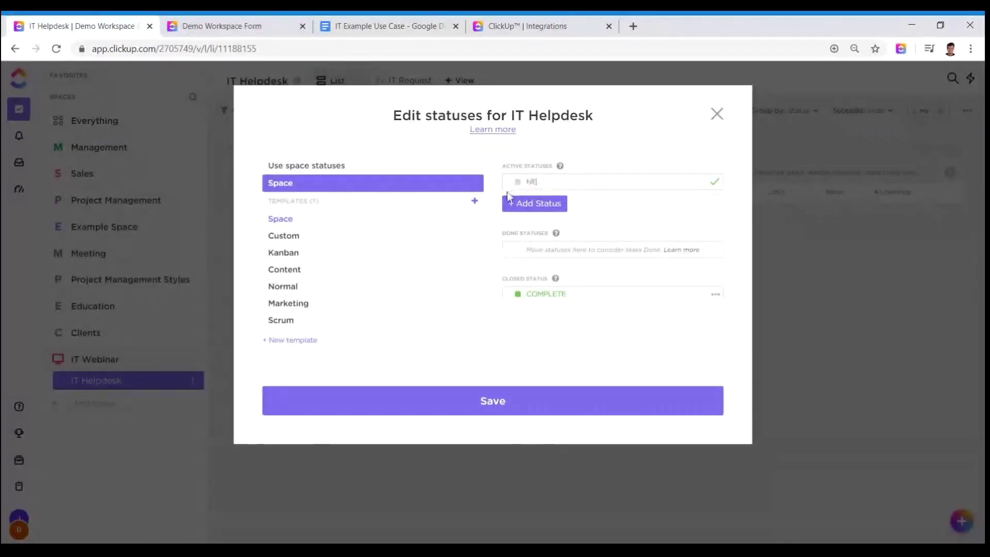
pyautogui.write('W REQUEST')
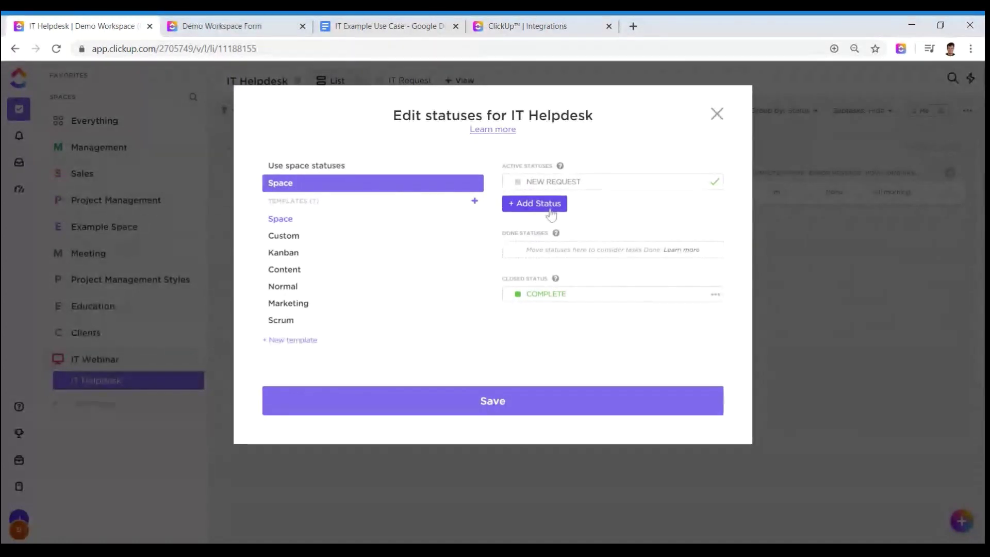
# Add an active status named "Validate" below the New Request status.
pyautogui.click(544, 208)
pyautogui.write('Valiate')
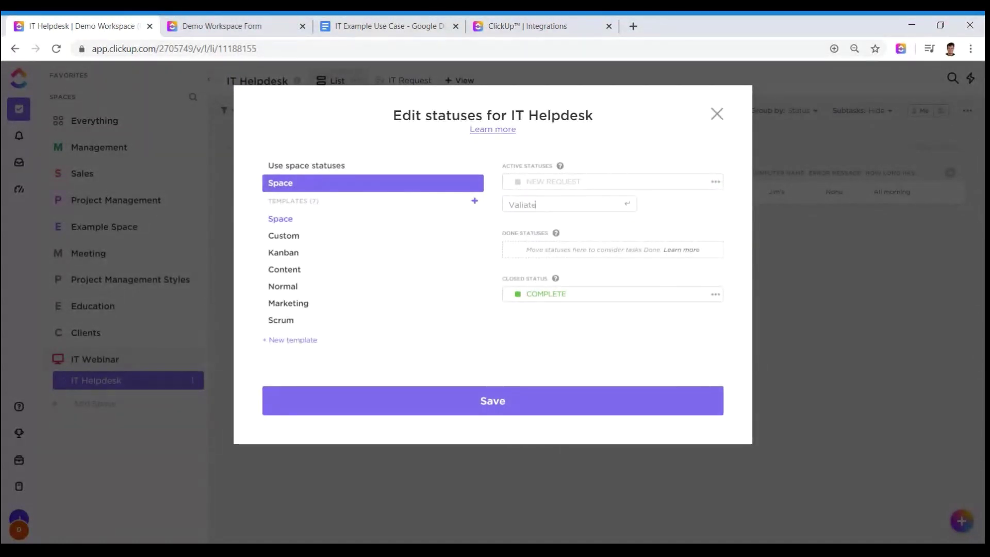
pyautogui.press('BackSpace')
pyautogui.press('BackSpace')
pyautogui.press('BackSpace')
pyautogui.write('date')
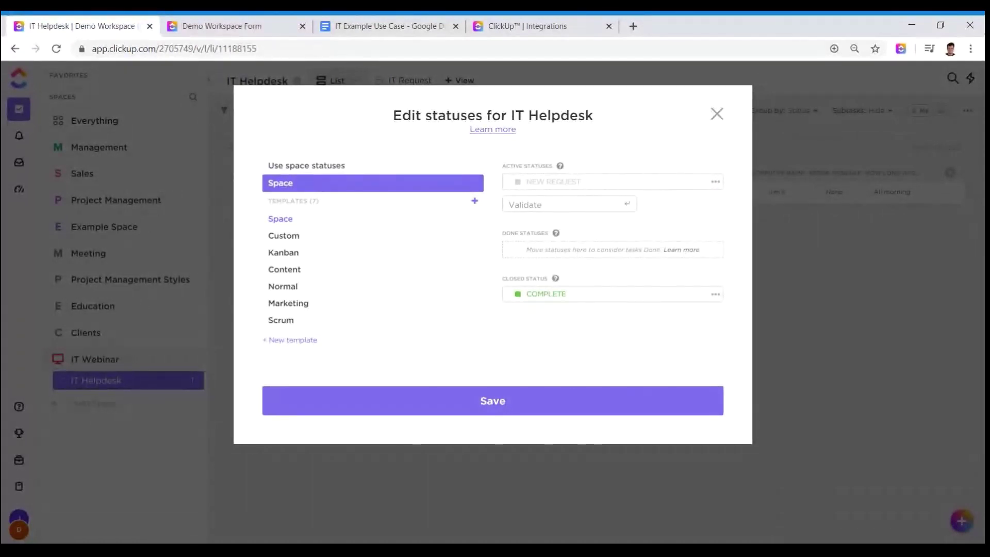
pyautogui.press('Return')
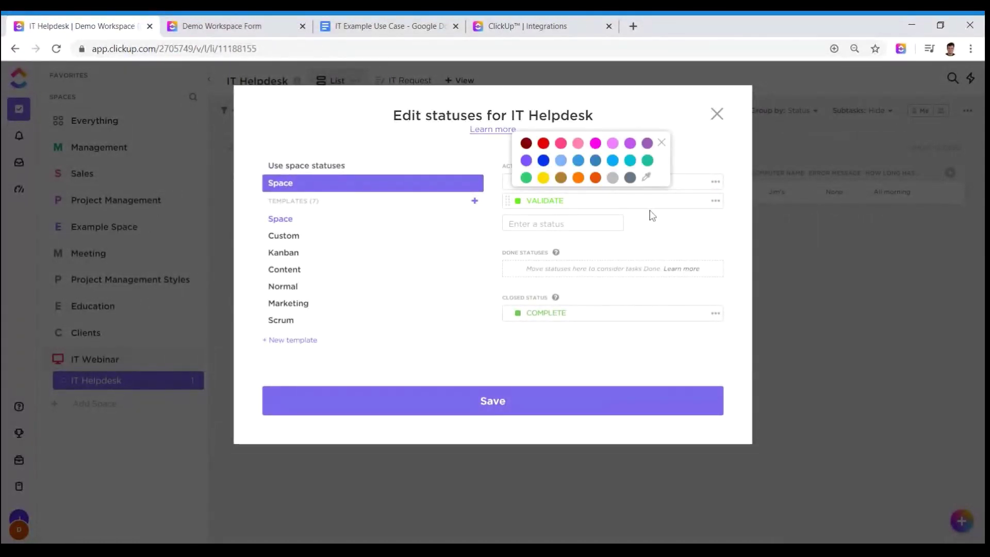
pyautogui.click(654, 233)
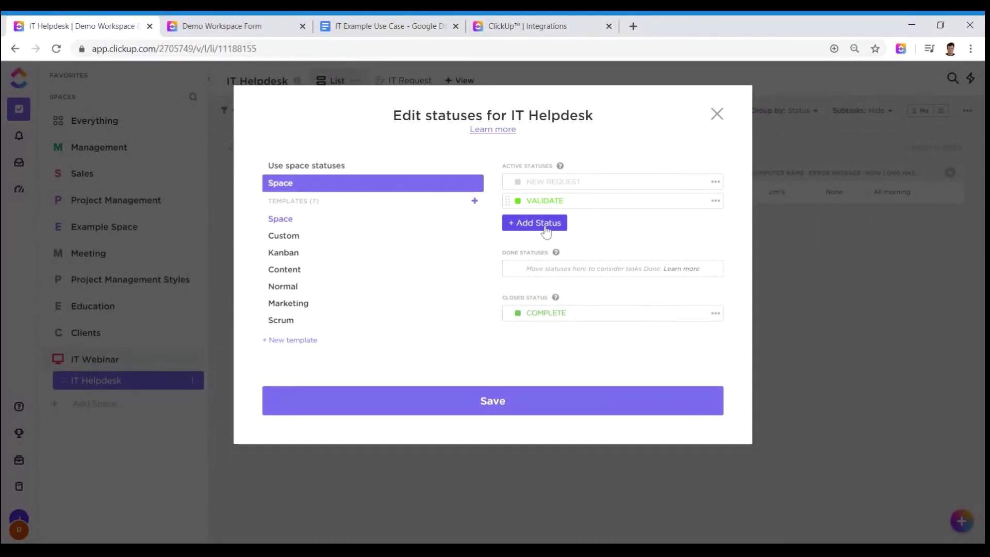
# Add the active statuses "In progress" and "Waiting for Confirmation" after Validate, and save the list's statuses.
pyautogui.click(546, 227)
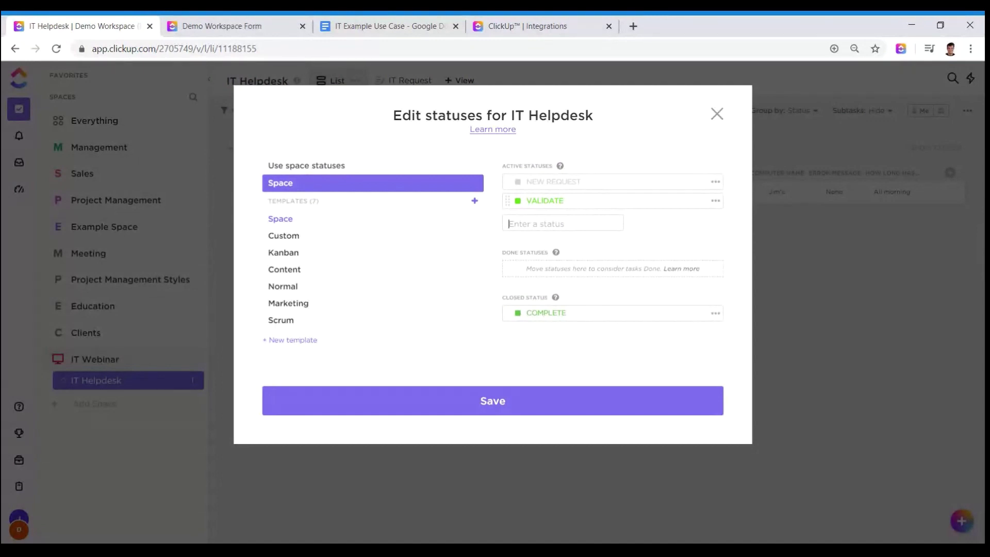
pyautogui.write('In progres')
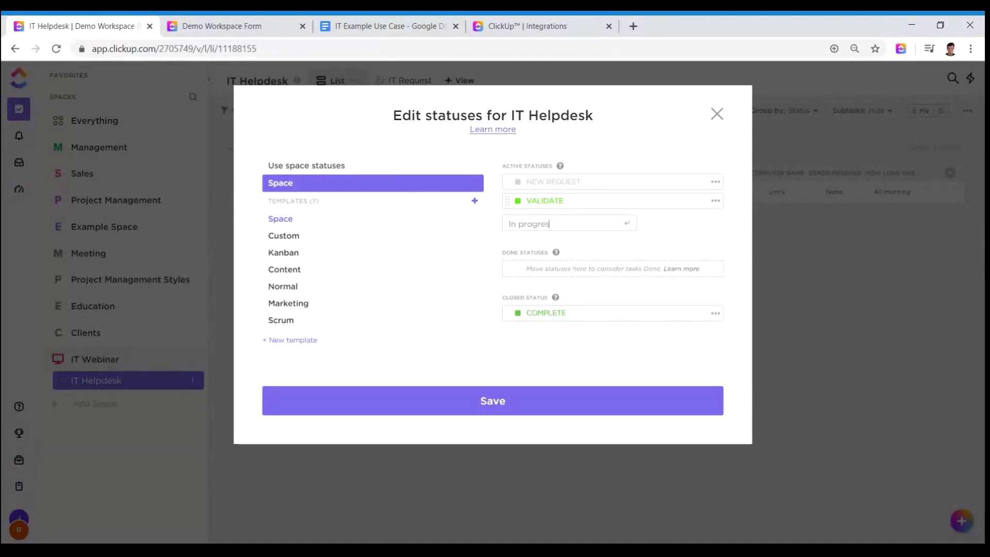
pyautogui.write('s')
pyautogui.press('Return')
pyautogui.write('Waiting to')
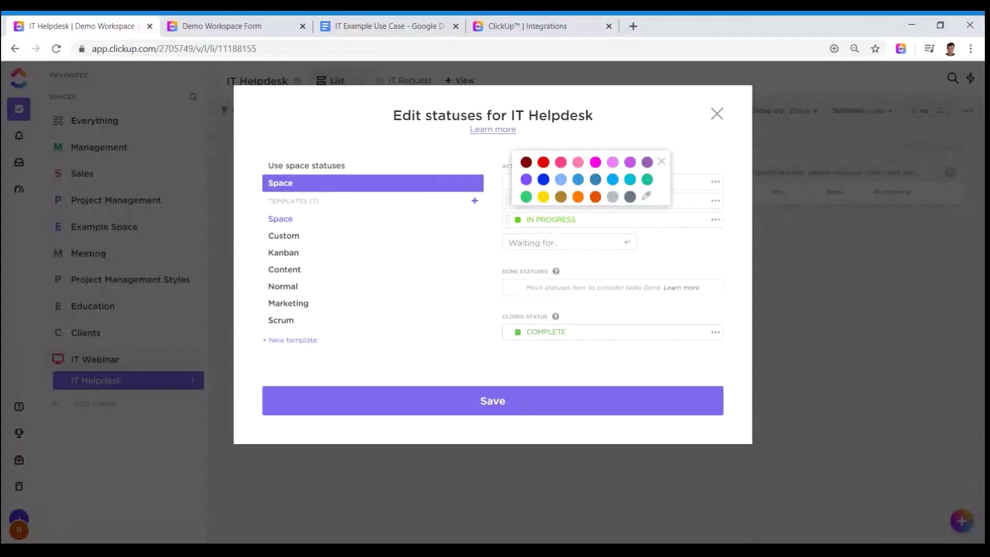
pyautogui.write('r Confirmation')
pyautogui.press('Return')
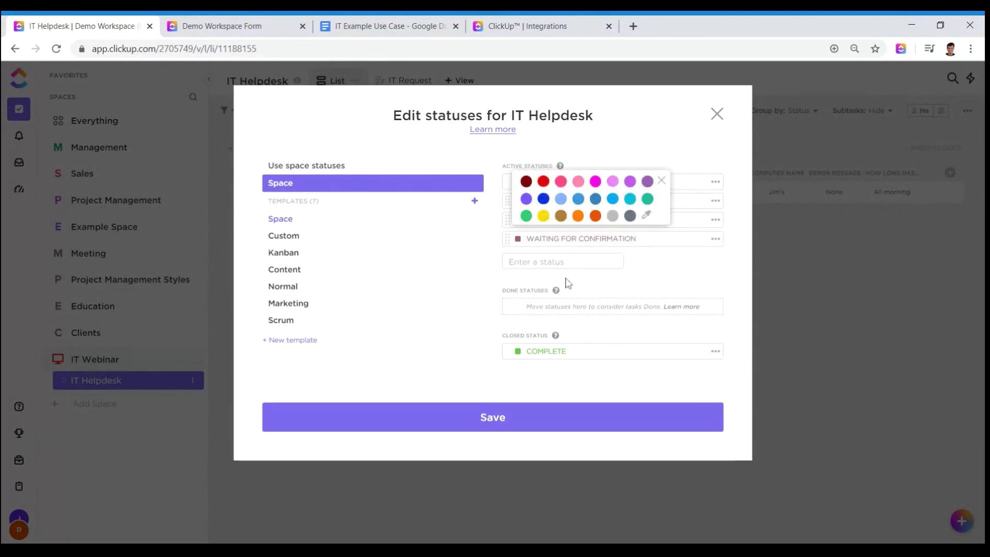
pyautogui.click(689, 301)
pyautogui.click(592, 417)
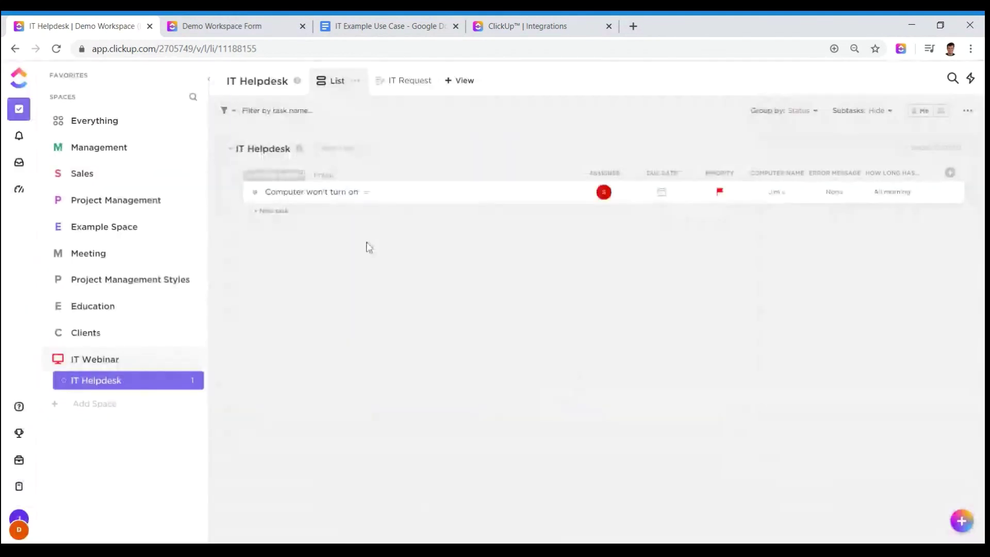
# Advance the "Computer won't turn on" task through the Validate status to In Progress.
pyautogui.click(255, 192)
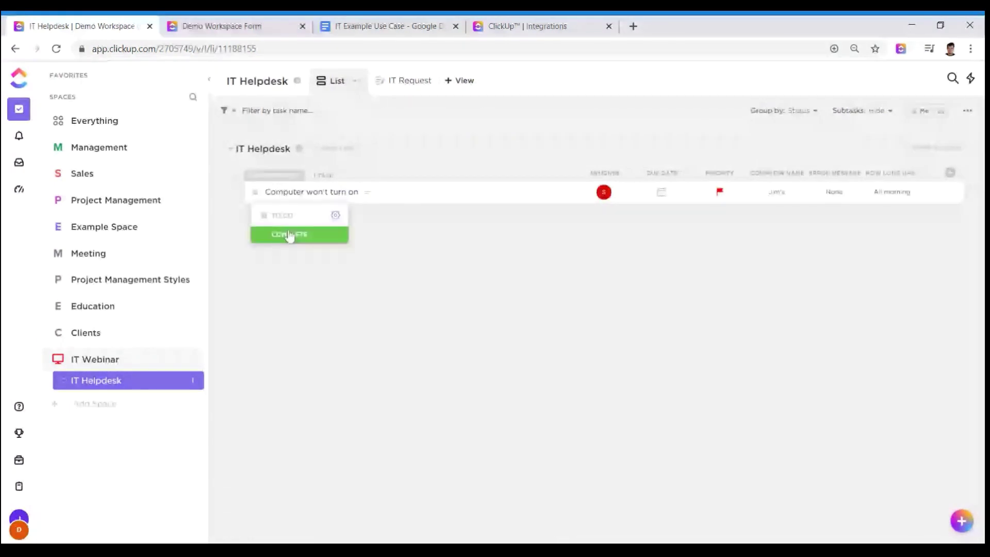
pyautogui.click(290, 235)
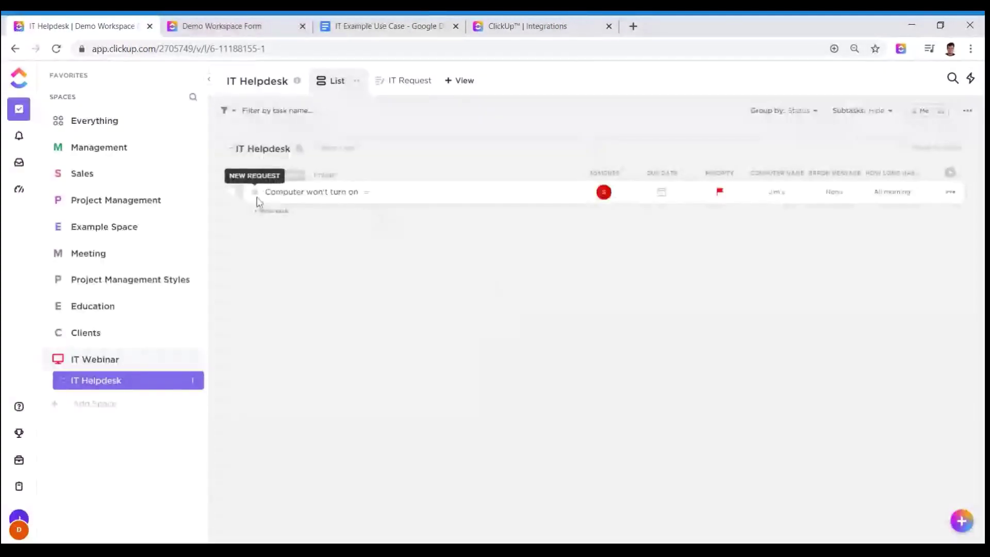
pyautogui.click(256, 194)
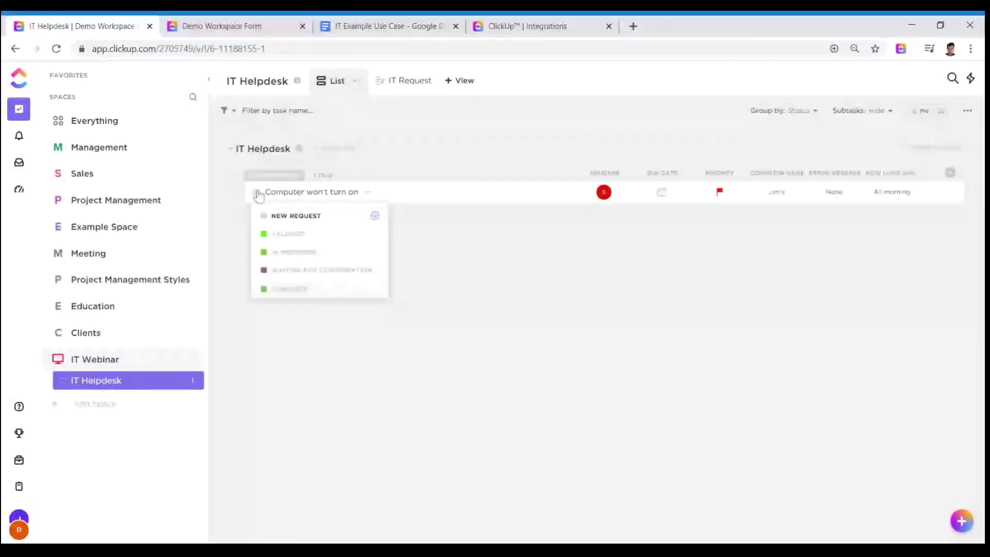
pyautogui.click(334, 242)
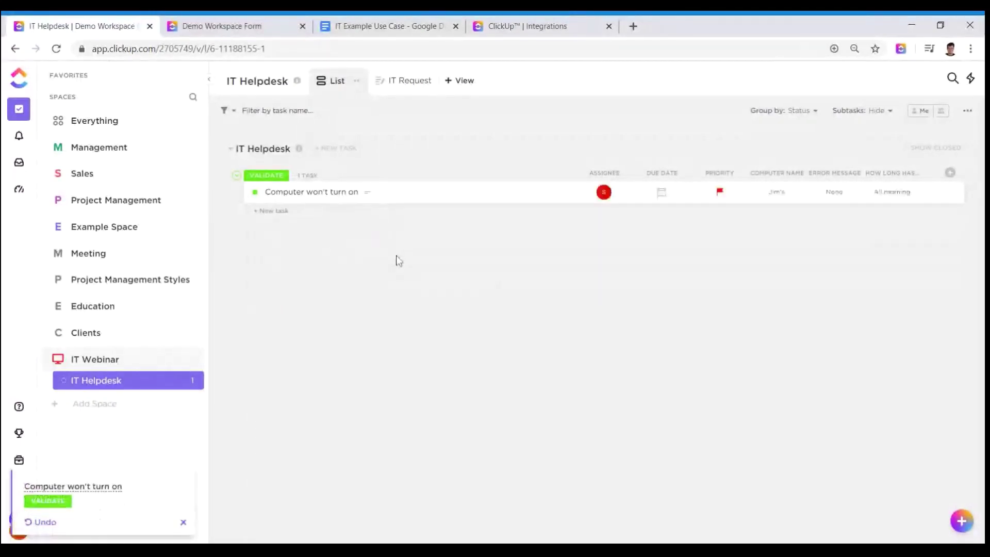
pyautogui.click(255, 193)
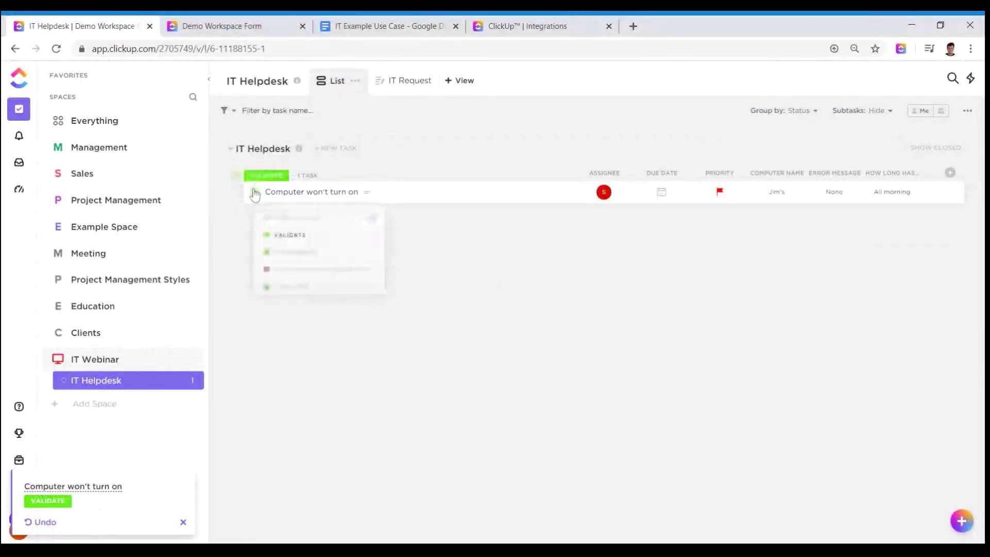
pyautogui.click(321, 252)
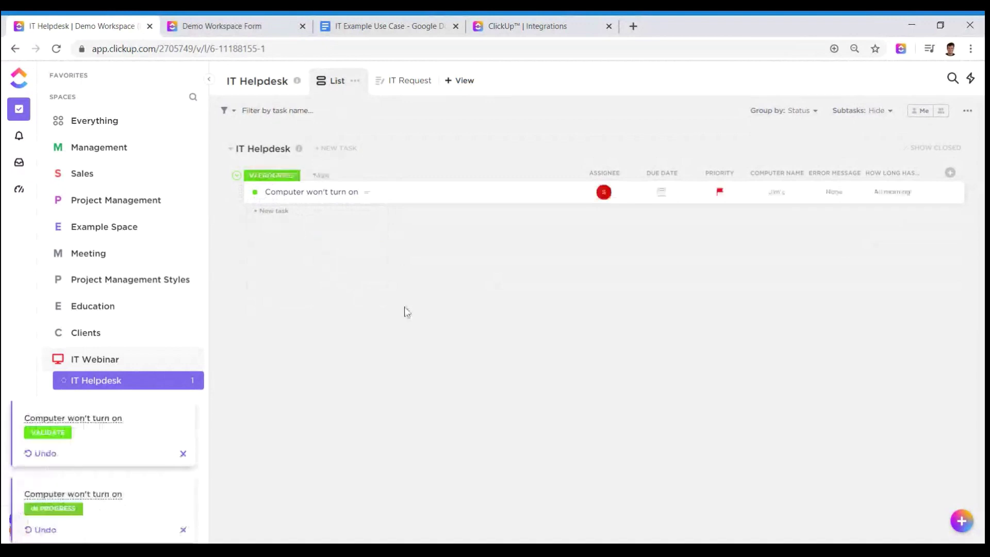
pyautogui.click(255, 193)
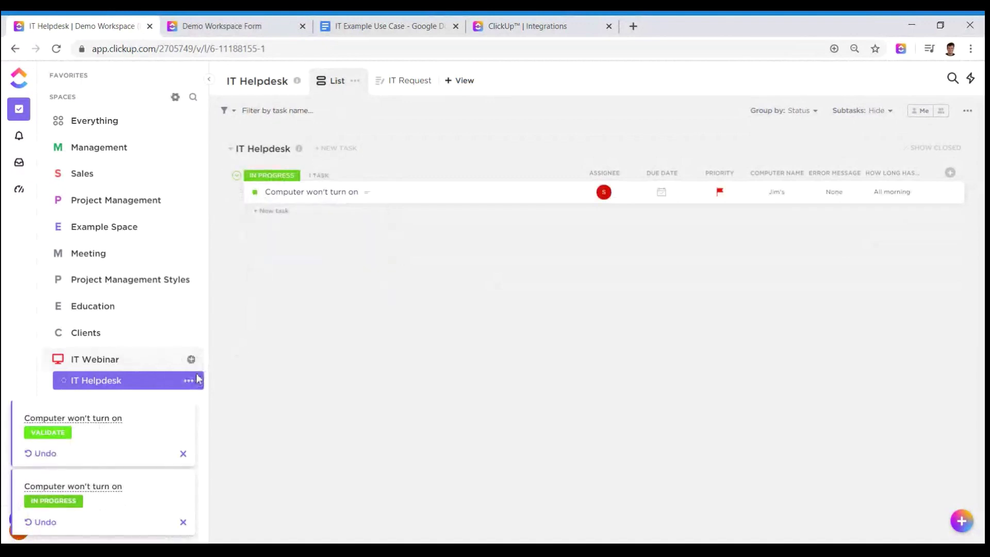
# Change the In Progress status color to blue in the IT Helpdesk list's statuses and save.
pyautogui.click(189, 380)
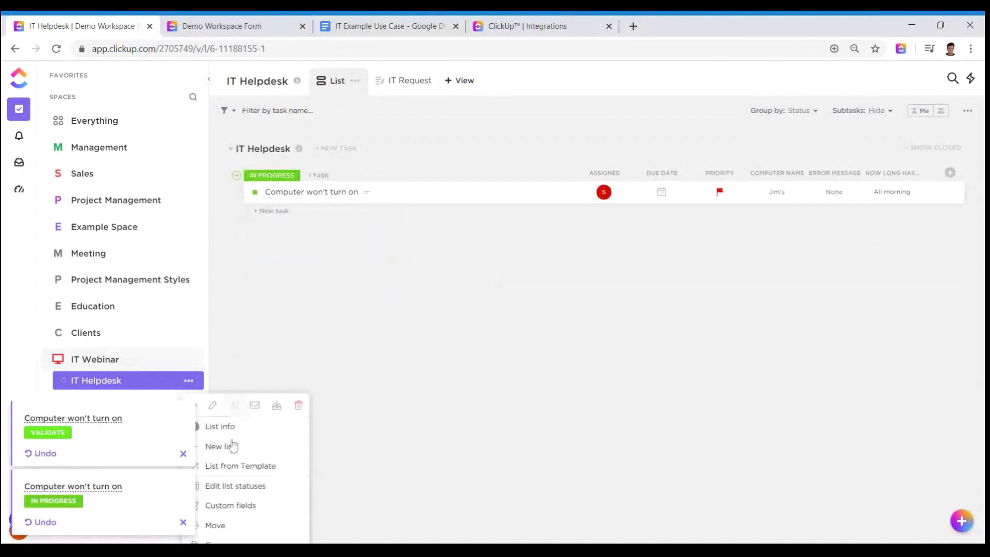
pyautogui.click(243, 485)
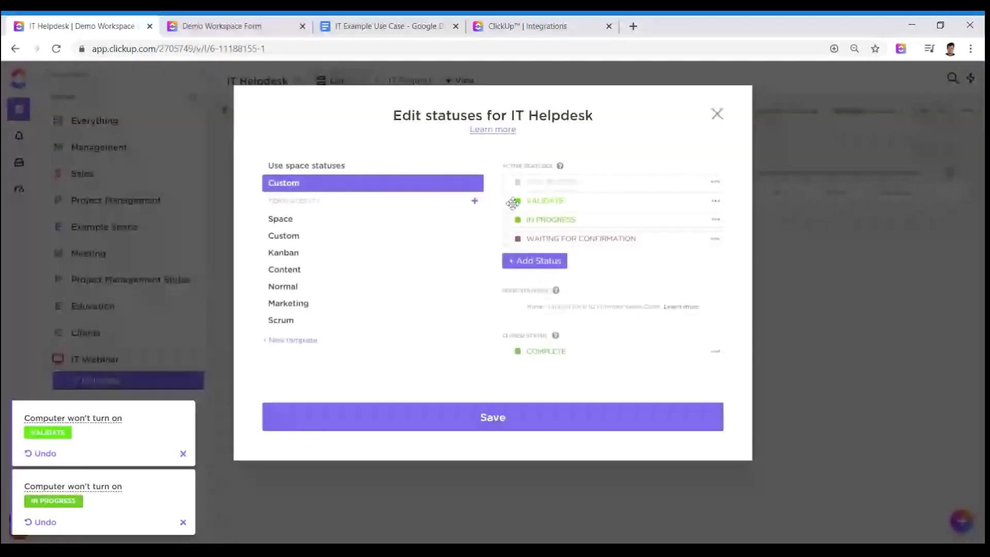
pyautogui.click(514, 201)
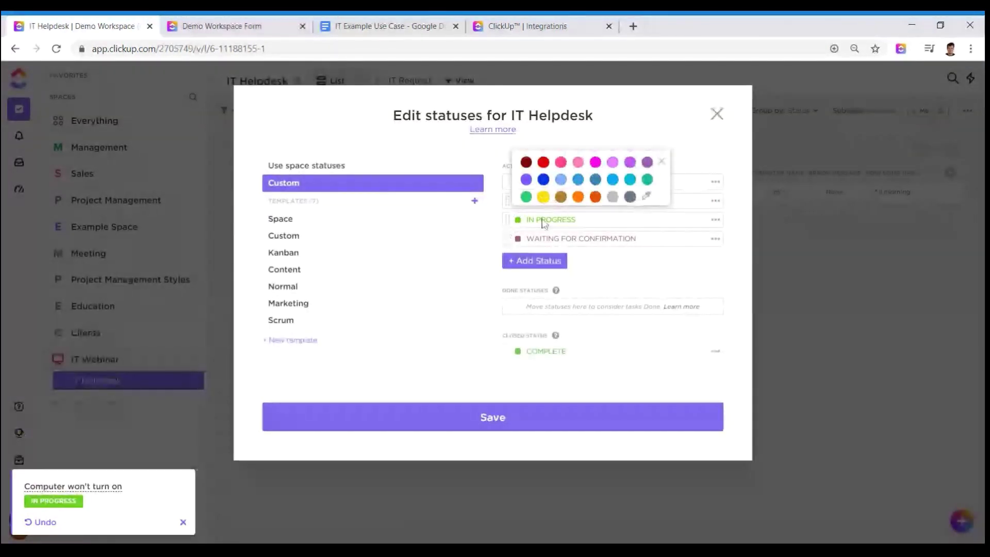
pyautogui.click(595, 180)
pyautogui.click(460, 426)
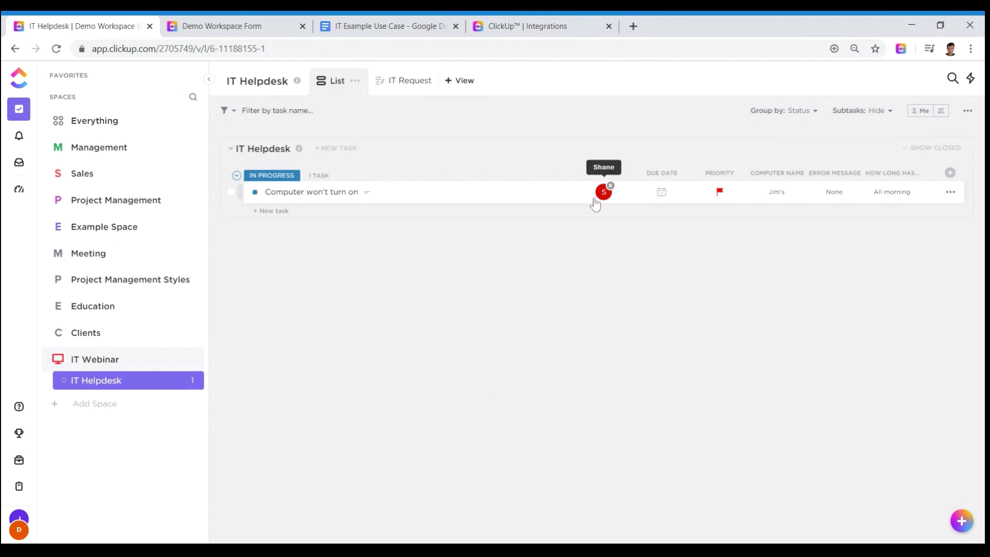
# Review the workspace notification settings, including the options for newly created tasks, and return to the IT Helpdesk list.
pyautogui.click(18, 530)
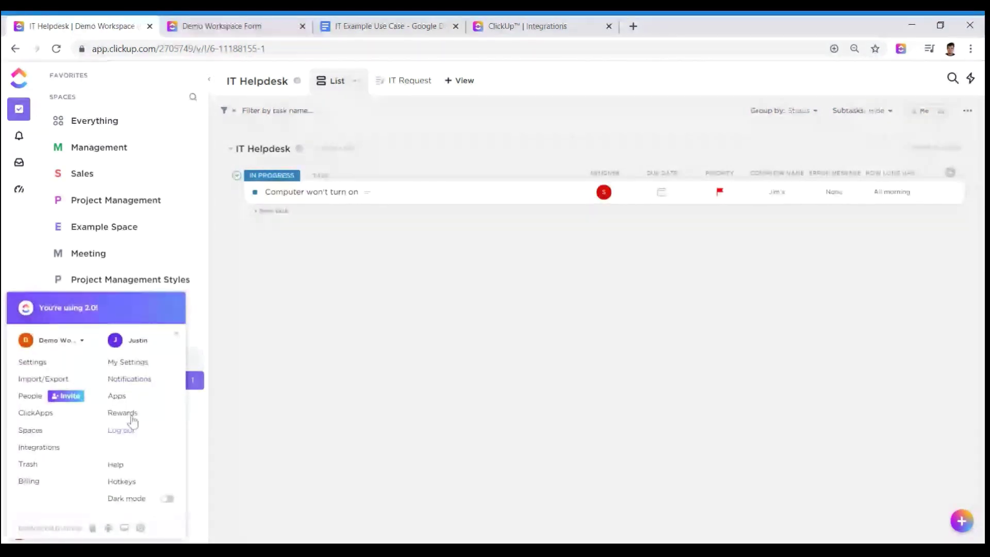
pyautogui.click(130, 380)
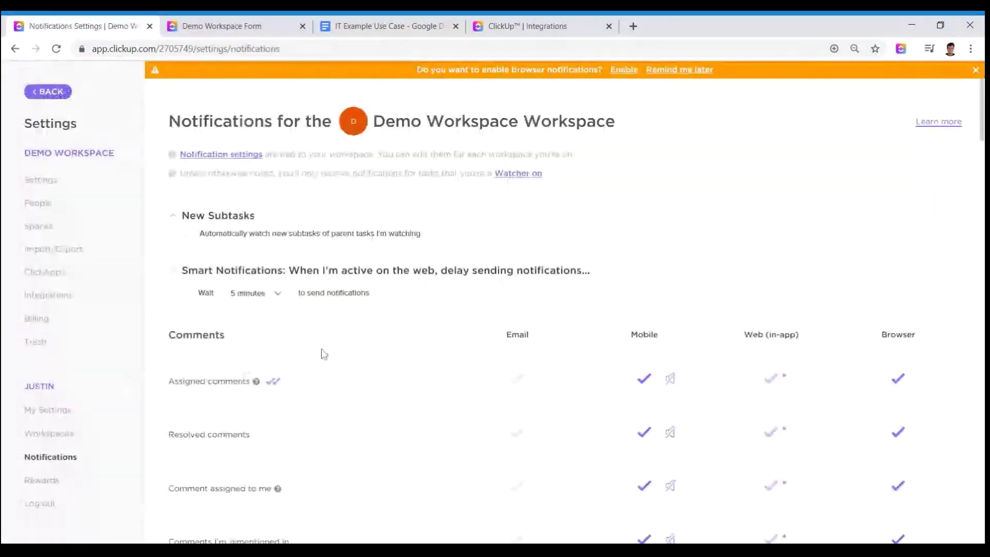
pyautogui.scroll(-10, 320, 351)
pyautogui.scroll(4, 239, 338)
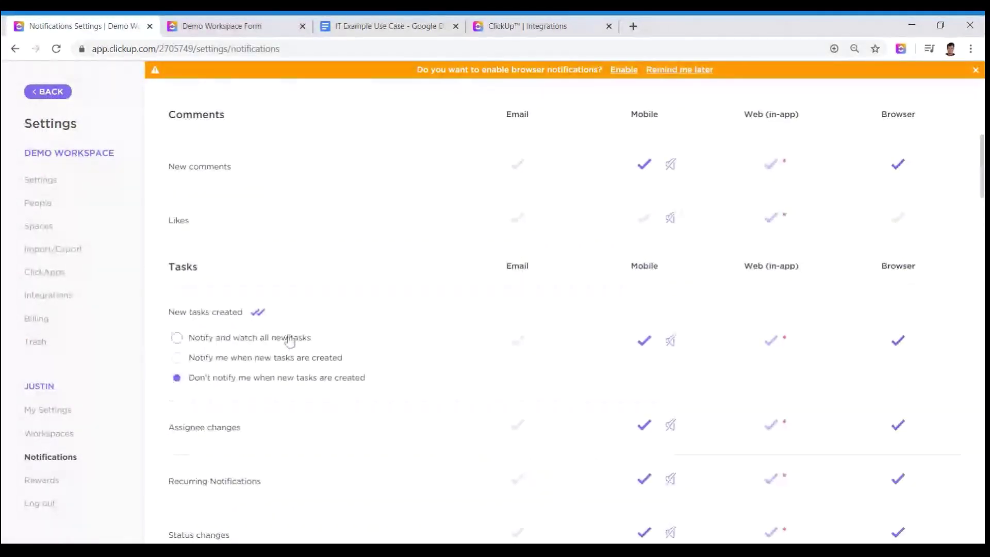
pyautogui.click(50, 92)
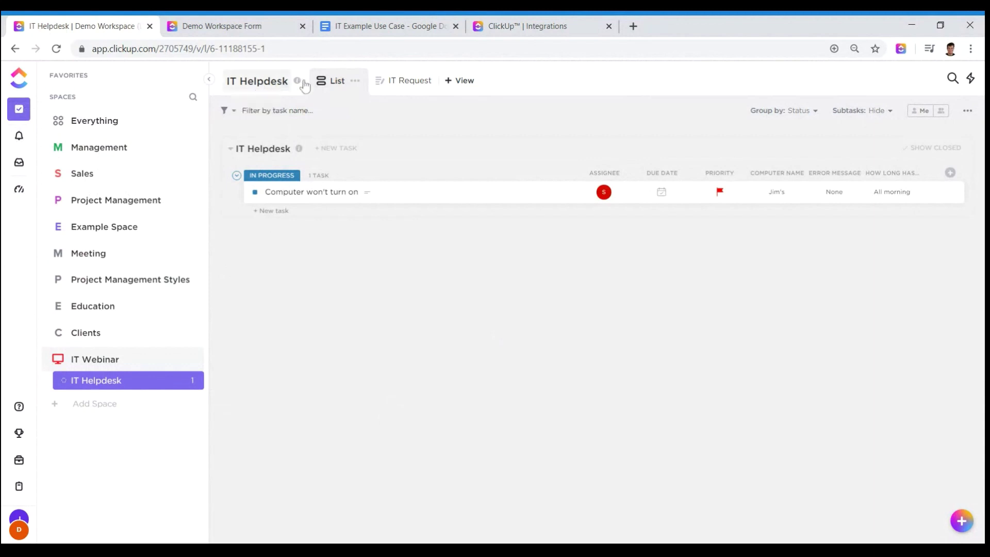
# Add the IT Helpdesk List view to favorites under the name "IT Requests".
pyautogui.click(355, 80)
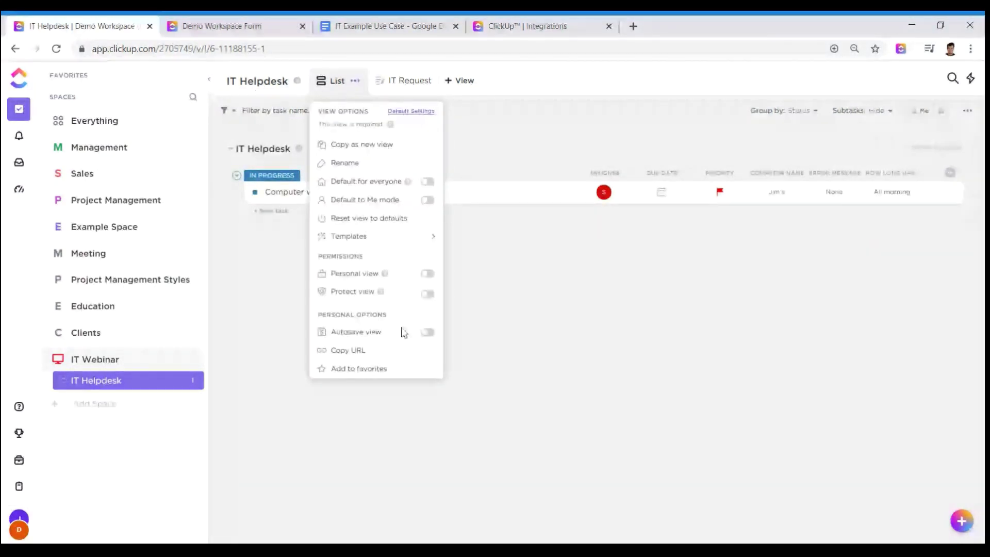
pyautogui.click(358, 368)
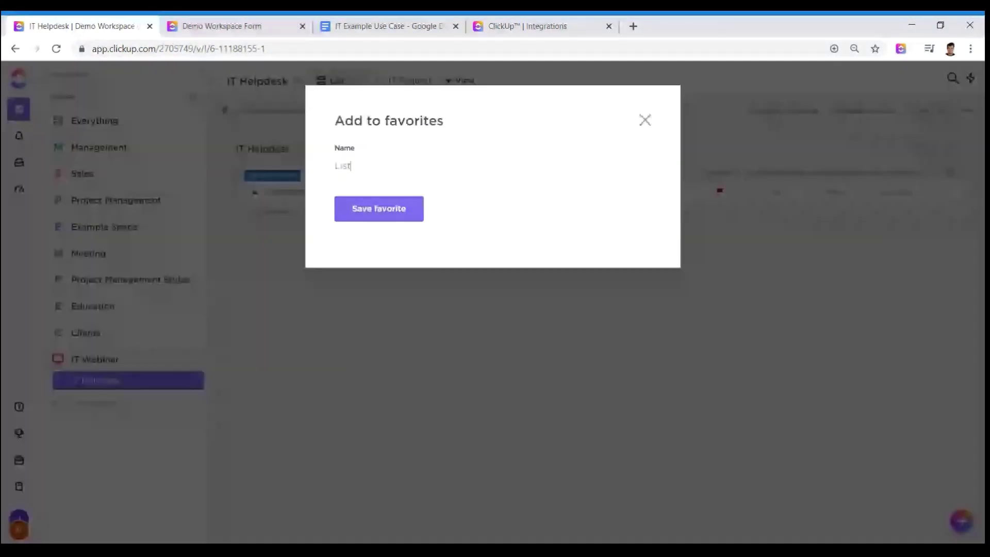
pyautogui.press('BackSpace')
pyautogui.press('BackSpace')
pyautogui.press('BackSpace')
pyautogui.press('BackSpace')
pyautogui.write('IT Requests')
pyautogui.click(388, 210)
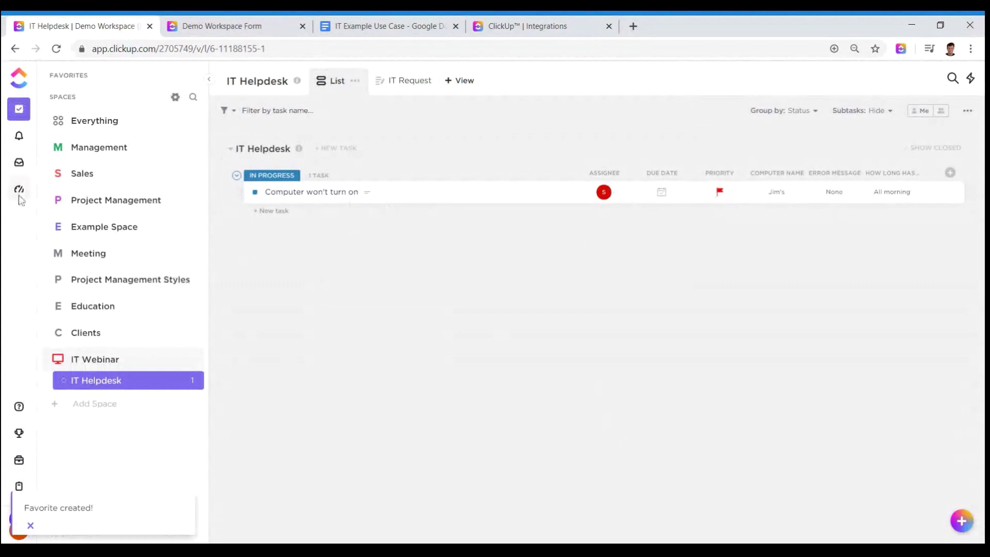
# Review the Inbox and its Next, Done and Unscheduled sections, and return to the IT Helpdesk list to check the saved favorites.
pyautogui.click(18, 163)
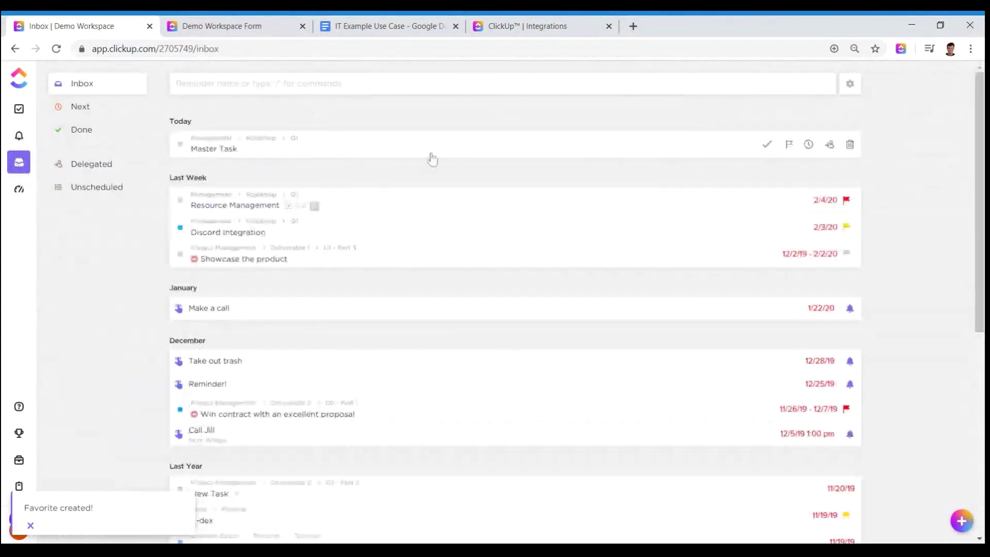
pyautogui.moveTo(757, 253)
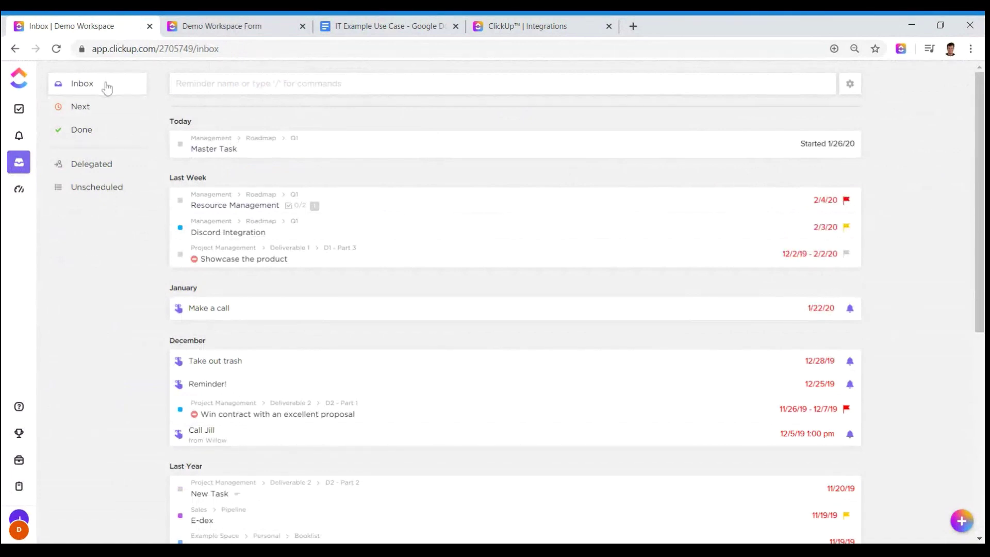
pyautogui.moveTo(460, 148)
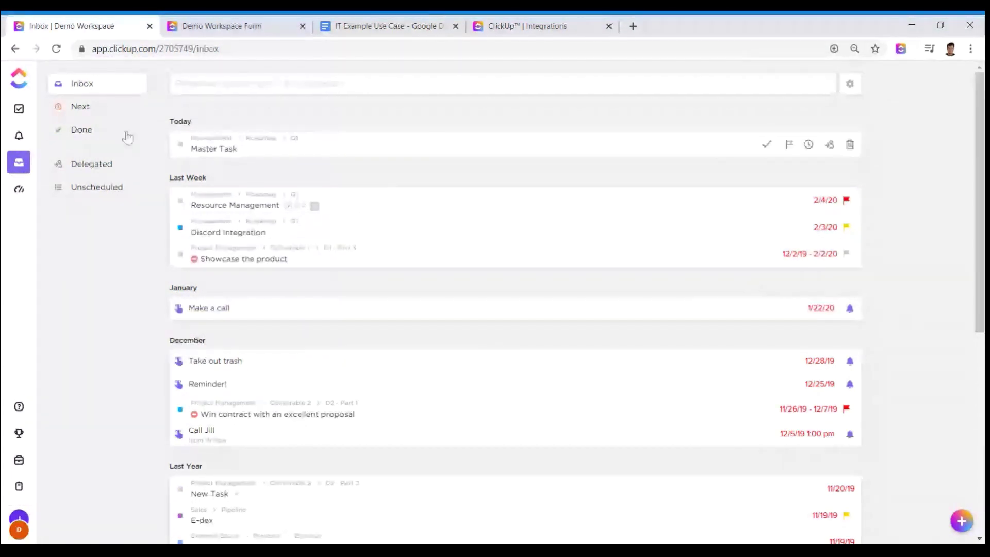
pyautogui.click(104, 111)
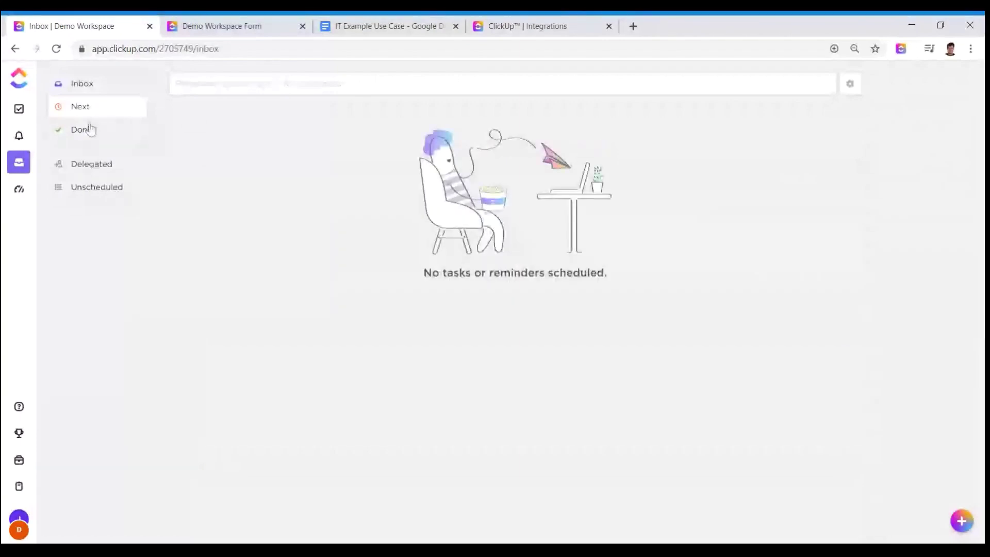
pyautogui.click(85, 128)
pyautogui.click(133, 191)
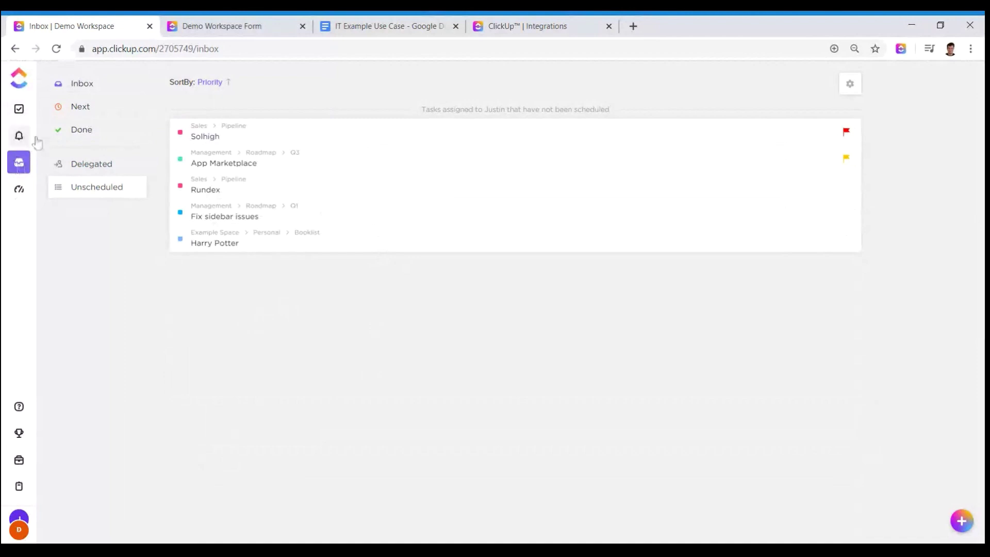
pyautogui.click(23, 116)
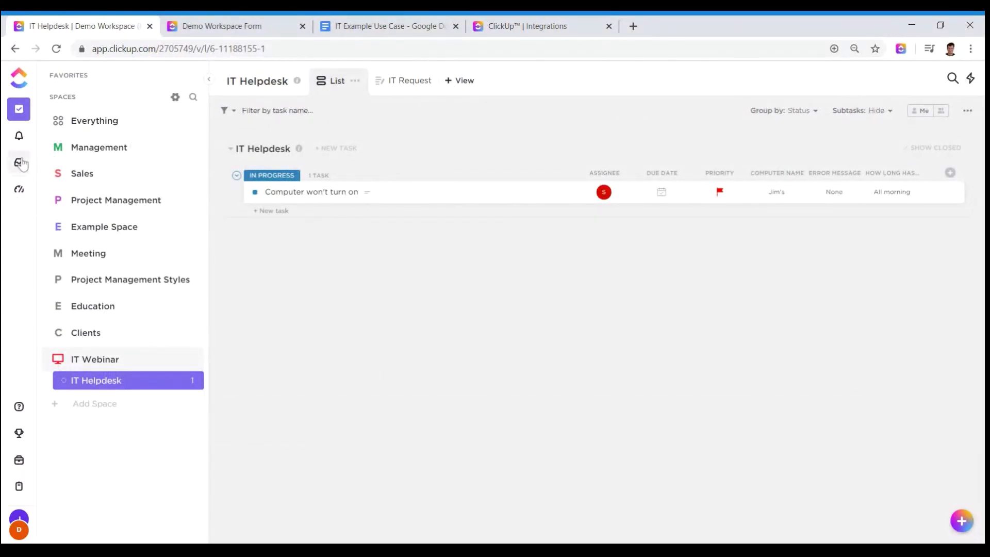
pyautogui.click(175, 75)
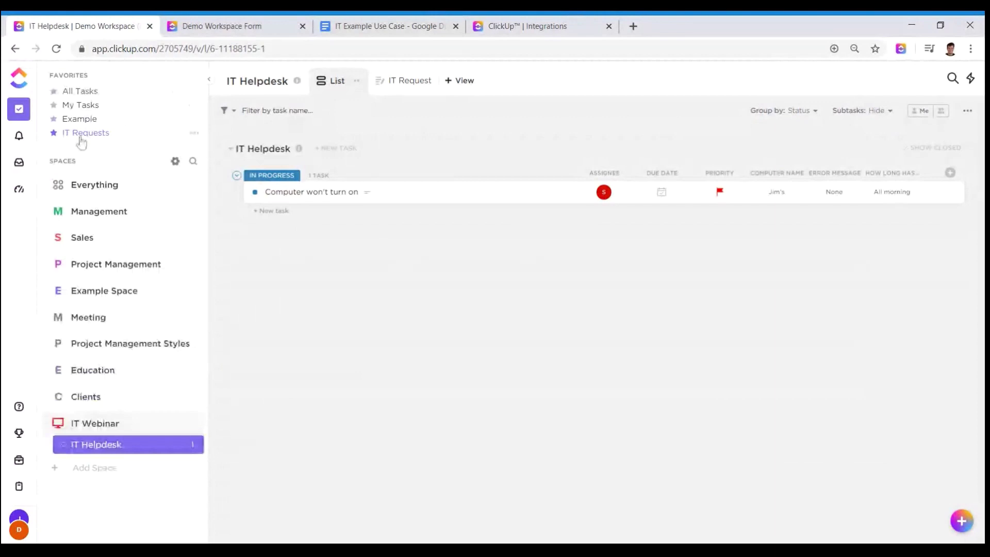
pyautogui.click(176, 80)
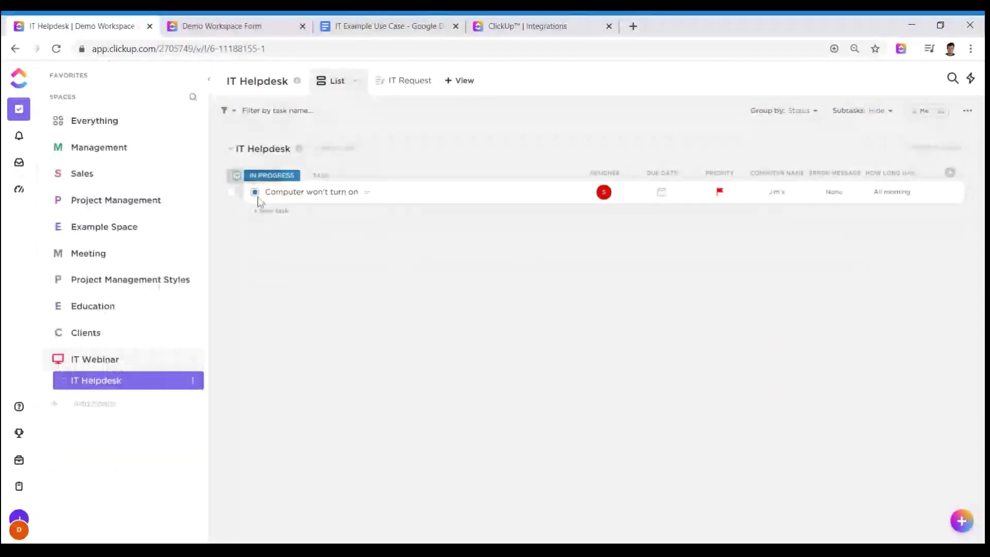
# Post a comment on the "Computer won't turn on" task mentioning a team member with the text "I need some input on...".
pyautogui.click(255, 193)
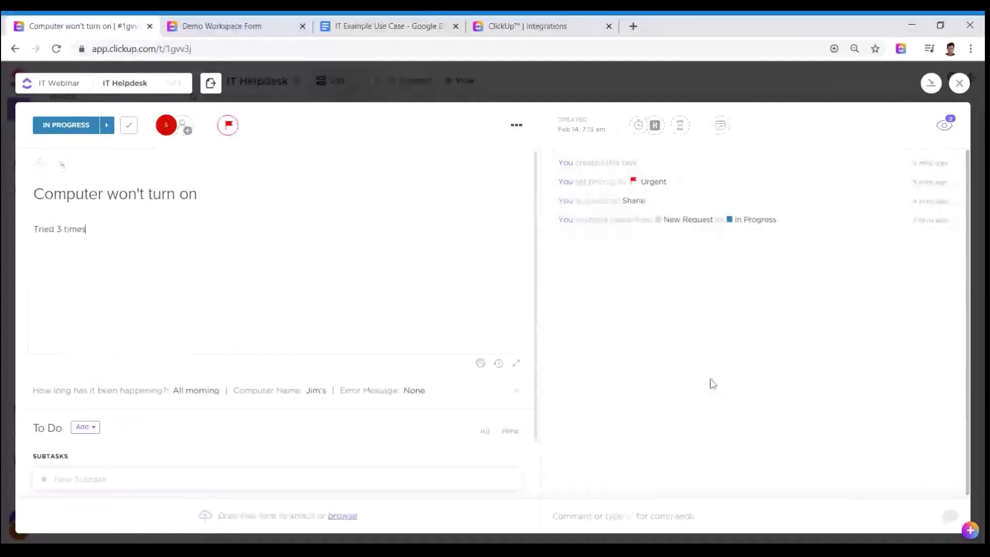
pyautogui.click(576, 513)
pyautogui.click(579, 514)
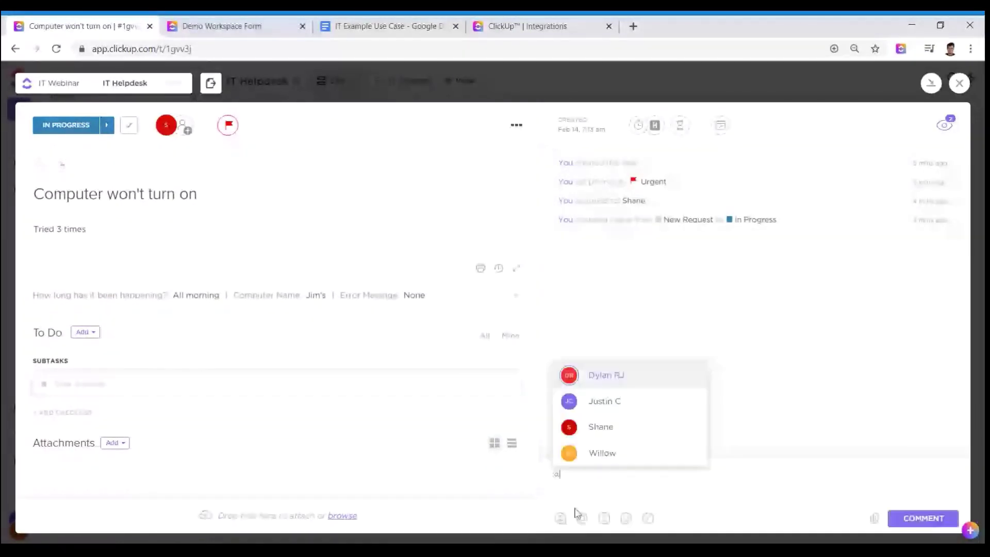
pyautogui.click(652, 455)
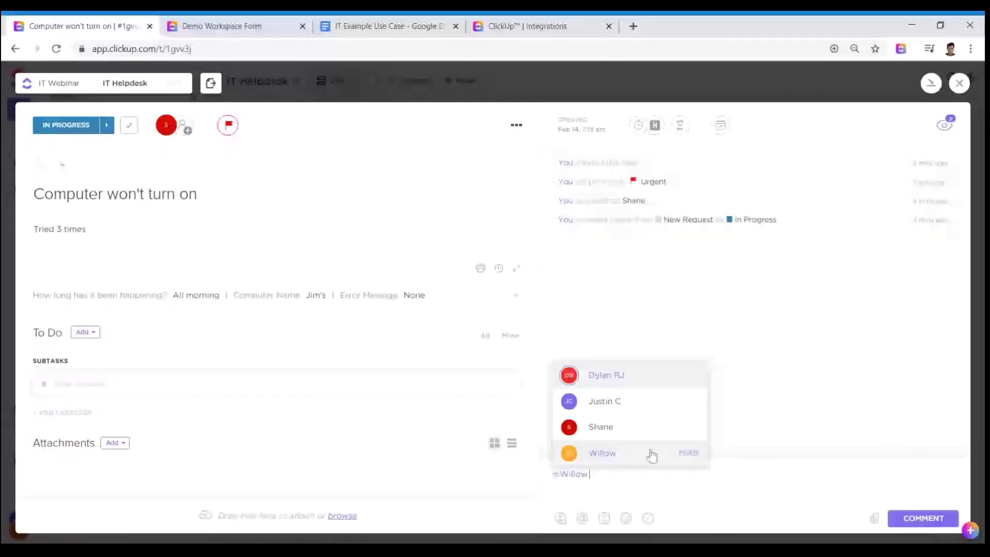
pyautogui.write('I need some inp')
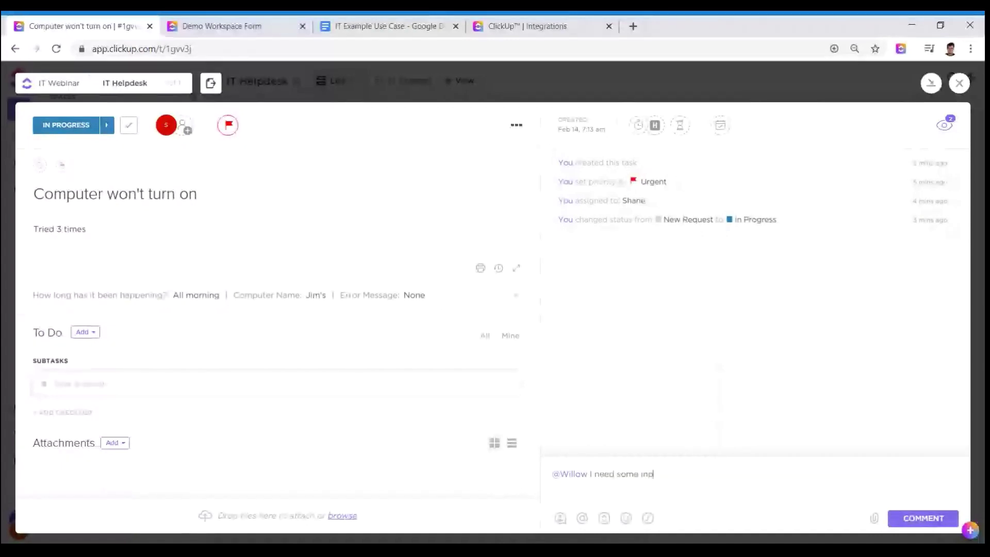
pyautogui.write('ut on...')
pyautogui.press('Return')
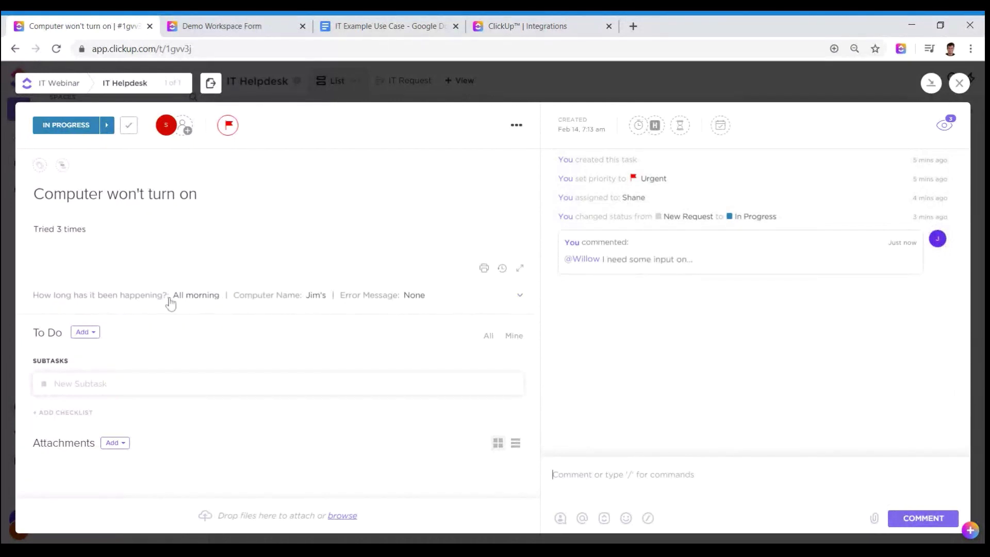
pyautogui.click(114, 443)
pyautogui.click(209, 456)
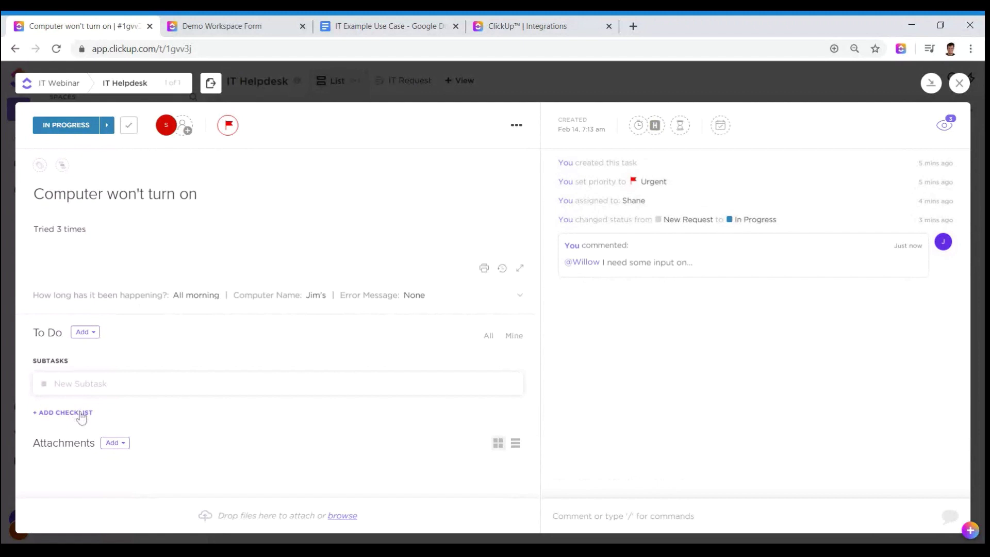
# Add a checklist named "Process" to the task with the items "Step 1" and "Step 2".
pyautogui.click(81, 412)
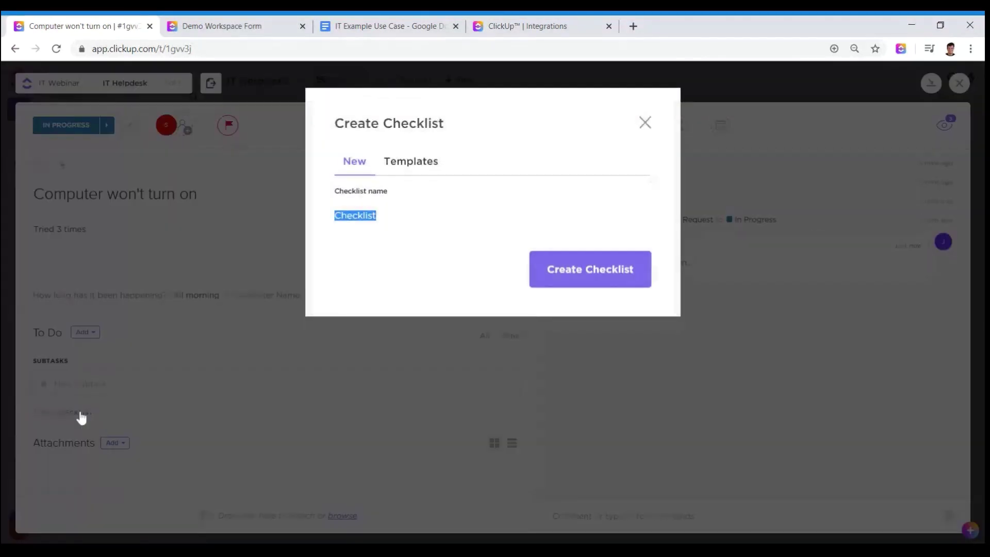
pyautogui.write('Process')
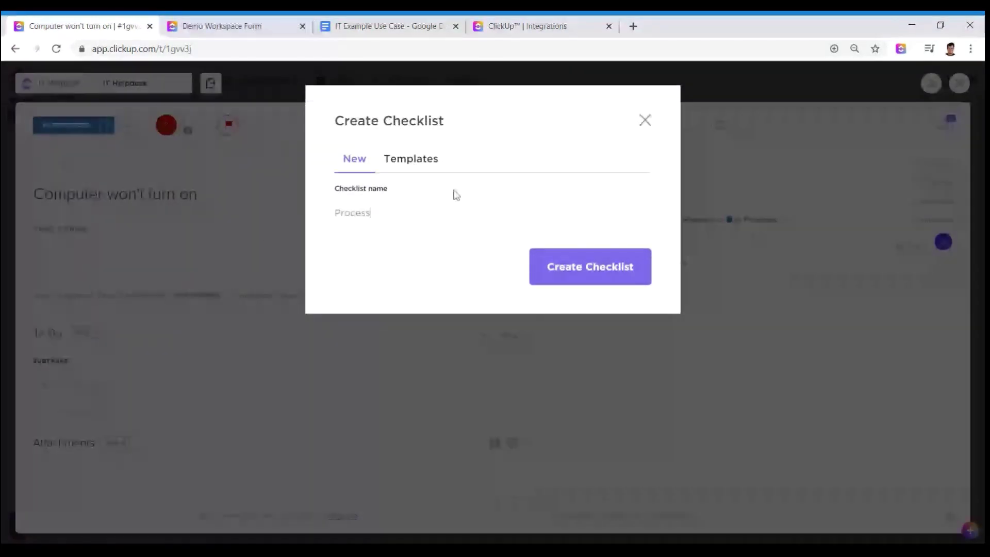
pyautogui.click(596, 263)
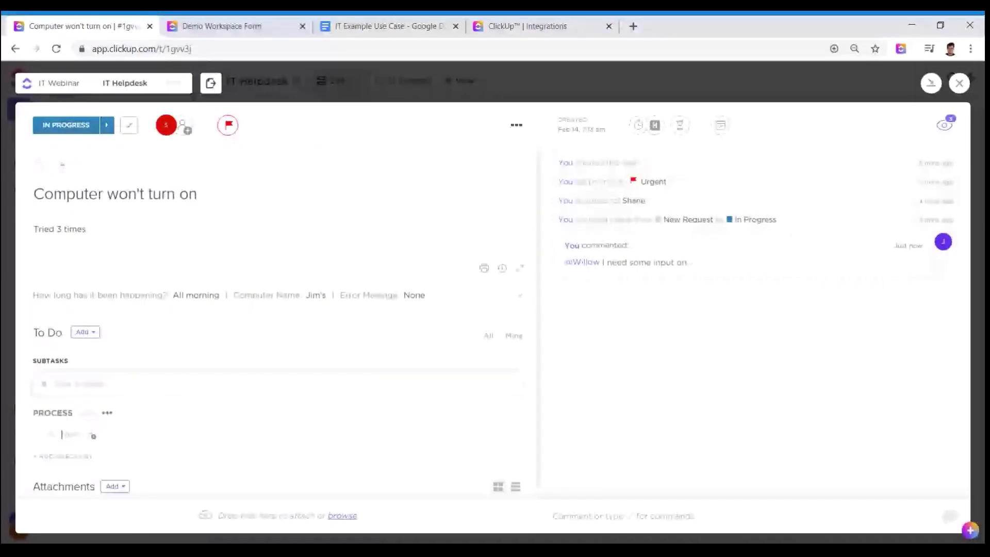
pyautogui.write('Step 1')
pyautogui.press('Return')
pyautogui.write('St')
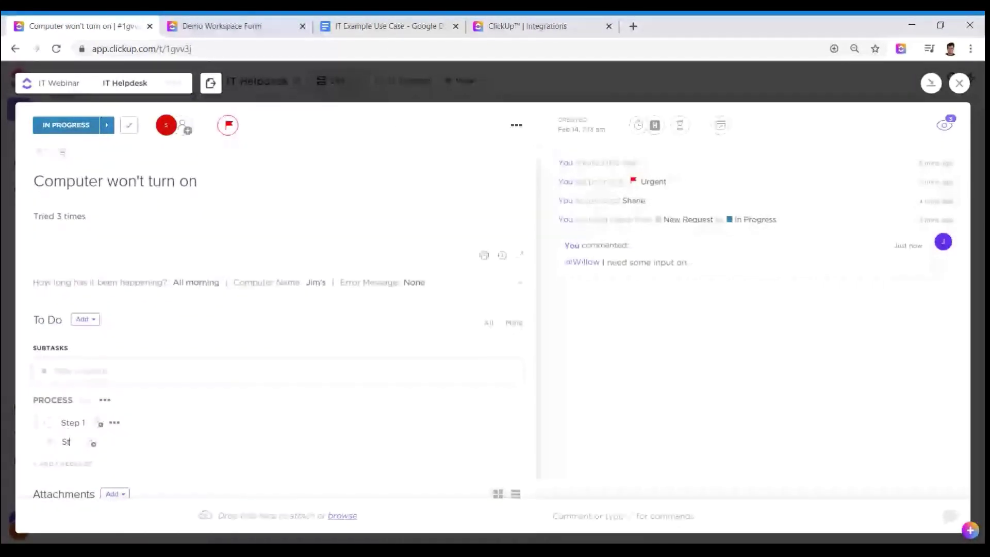
pyautogui.write('ep 2')
pyautogui.press('Return')
# Save the Process checklist as a new template named "Process 1".
pyautogui.click(106, 380)
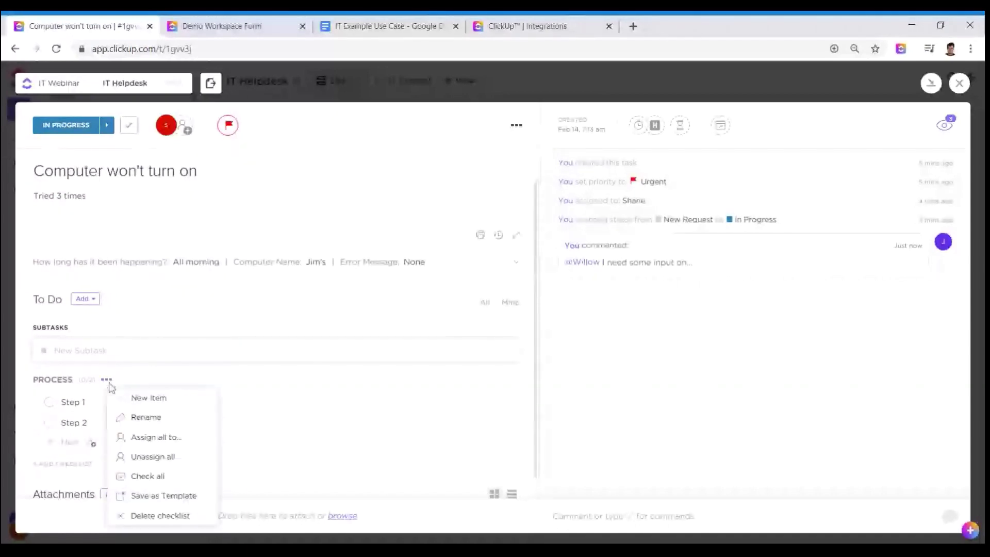
pyautogui.click(140, 497)
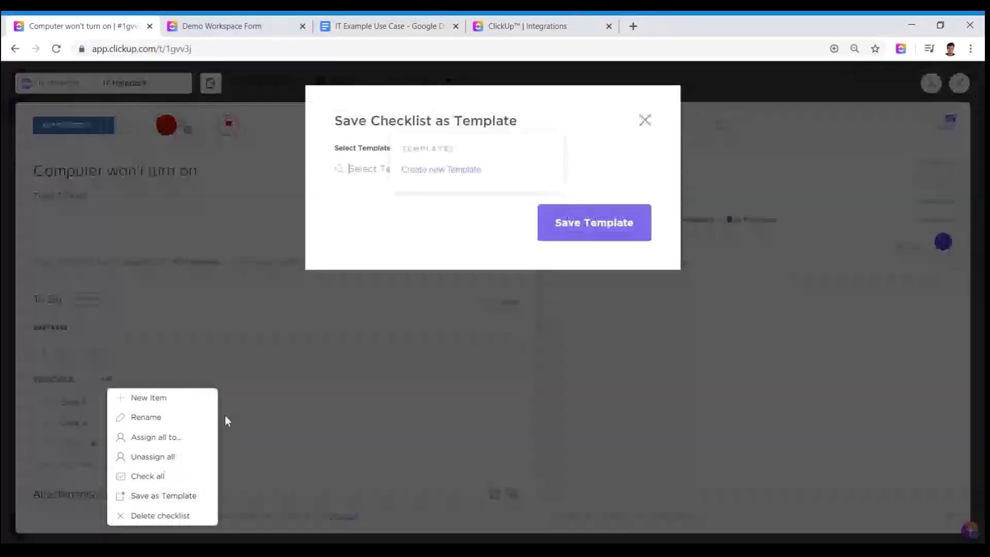
pyautogui.click(441, 170)
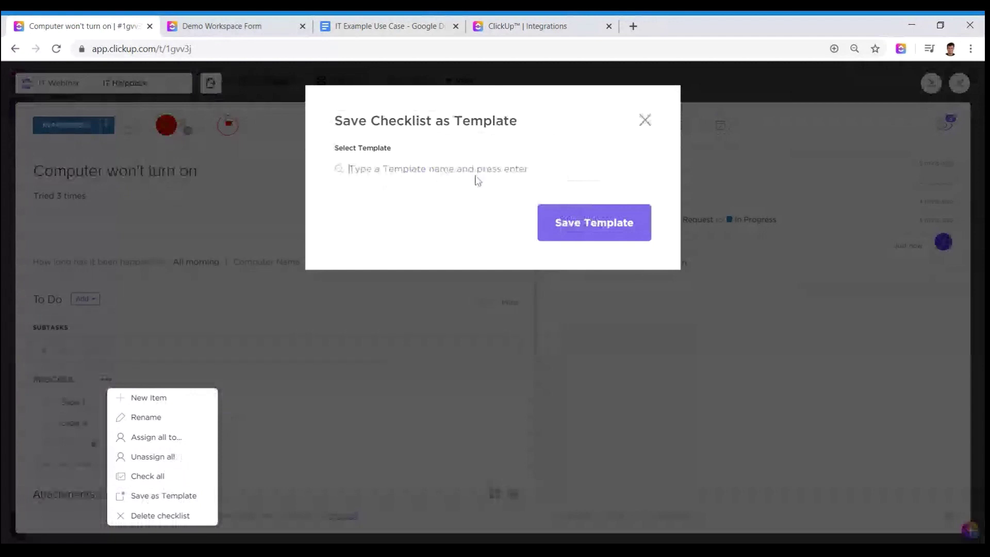
pyautogui.write('Process')
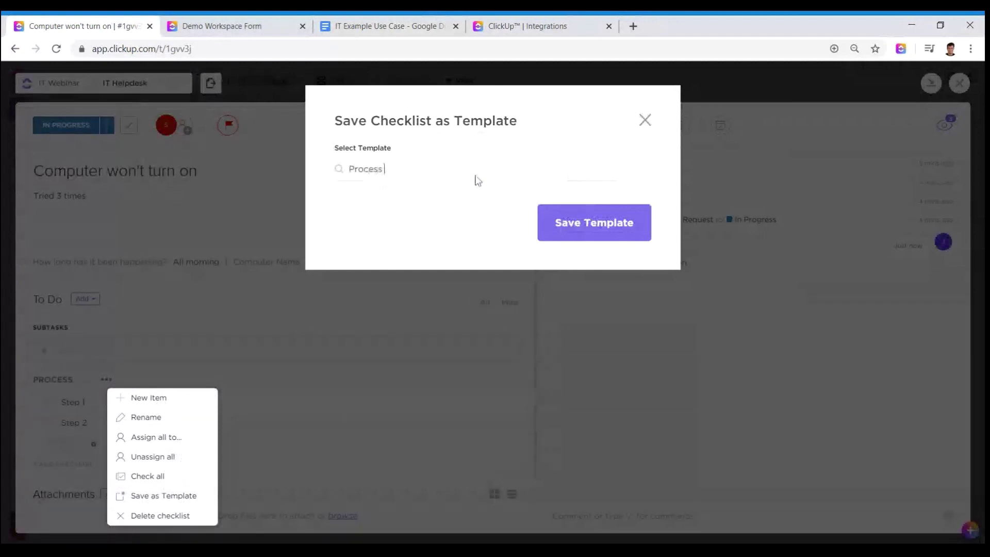
pyautogui.press('Return')
pyautogui.click(594, 222)
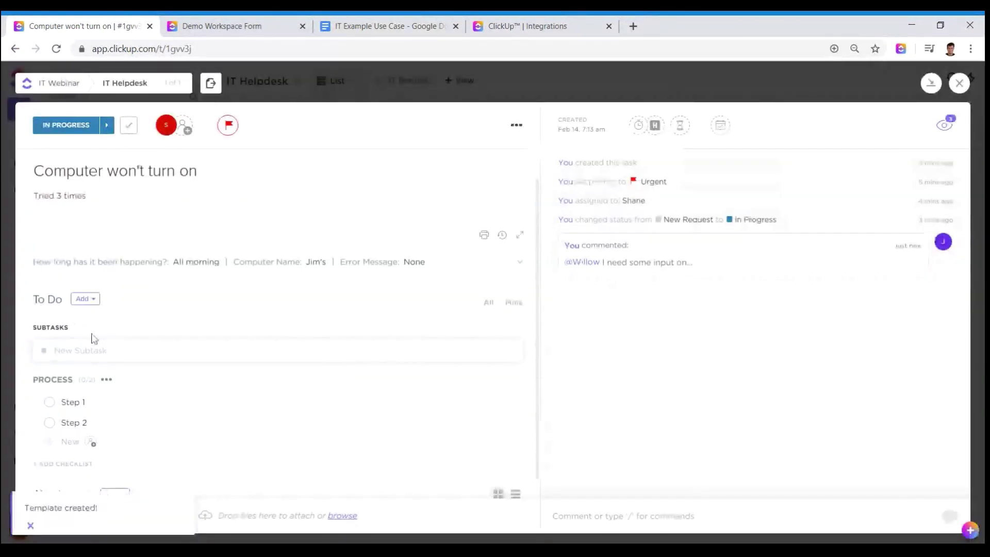
# Replace the task's Process checklist with one created from the "Process 1" template, and close the task.
pyautogui.click(106, 380)
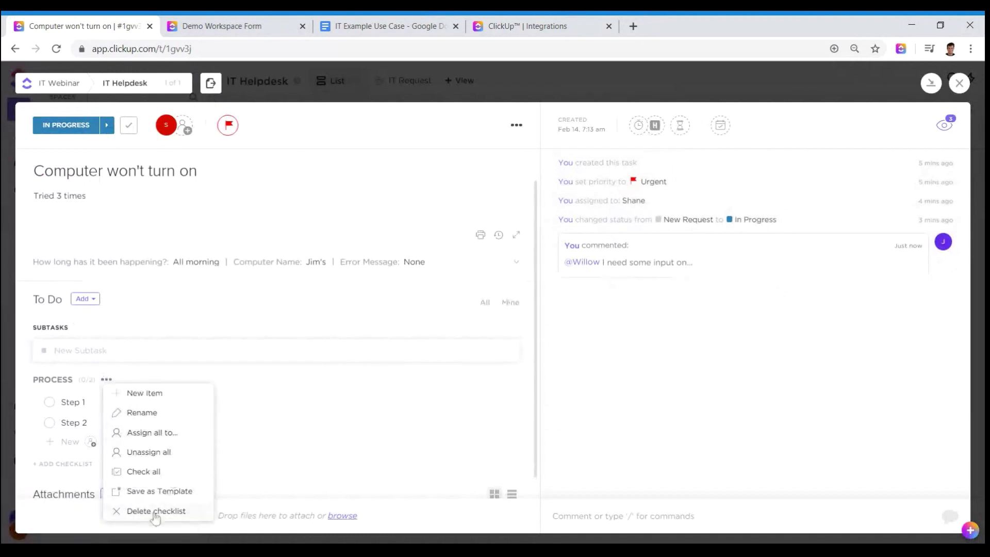
pyautogui.click(155, 511)
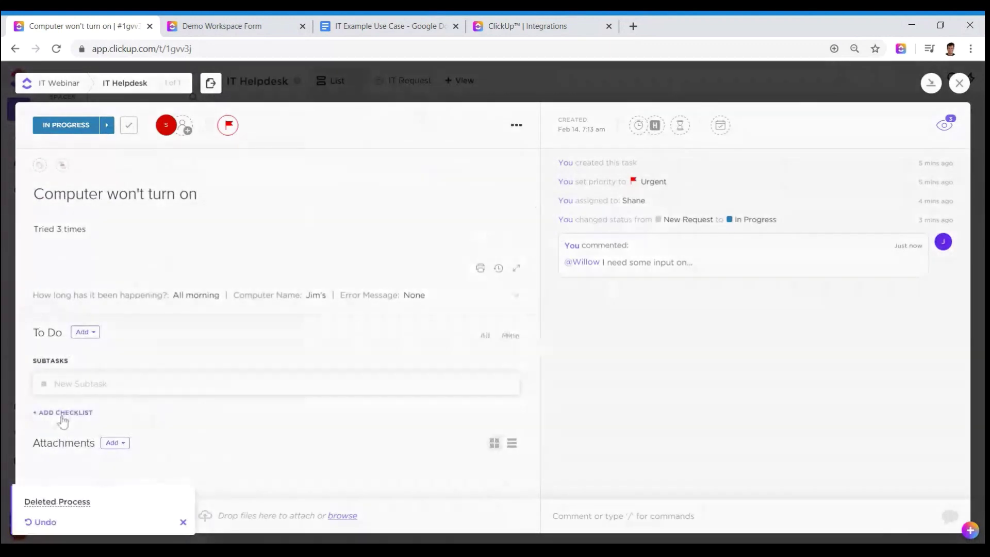
pyautogui.click(63, 412)
pyautogui.click(404, 160)
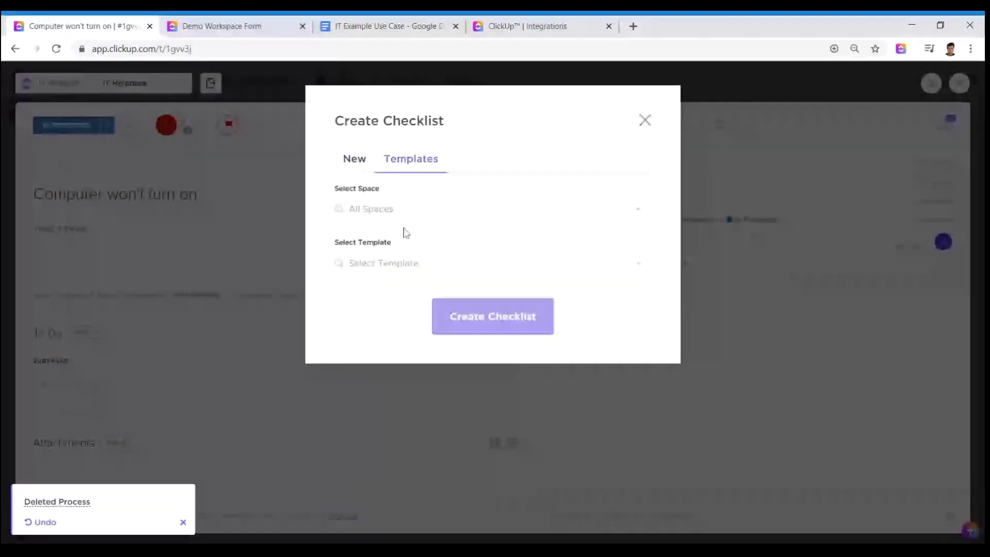
pyautogui.click(392, 263)
pyautogui.click(382, 320)
pyautogui.click(441, 314)
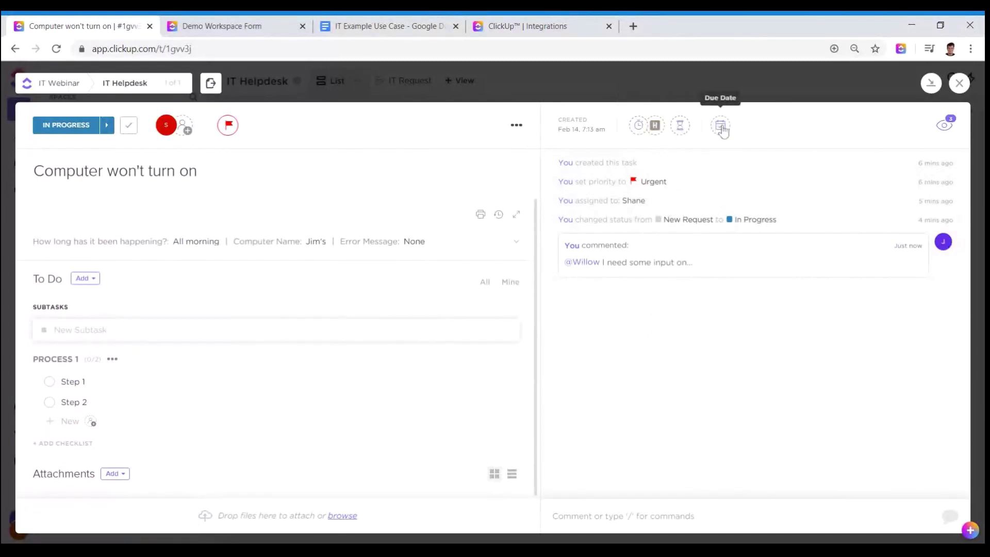
pyautogui.click(959, 83)
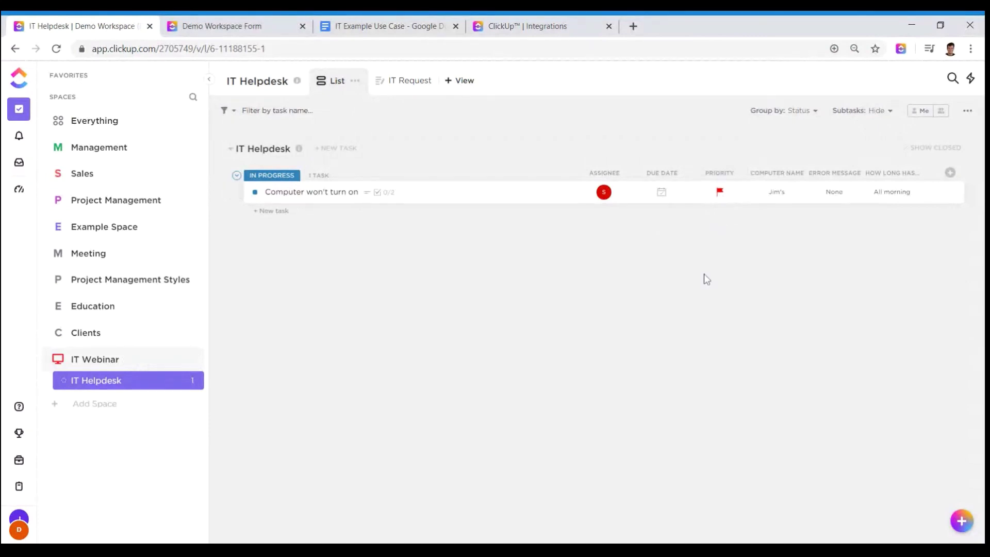
# Switch to the IT Example Use Case document, check the "Prioritisation & escalation" item, and return to the IT Helpdesk list in ClickUp.
pyautogui.click(416, 18)
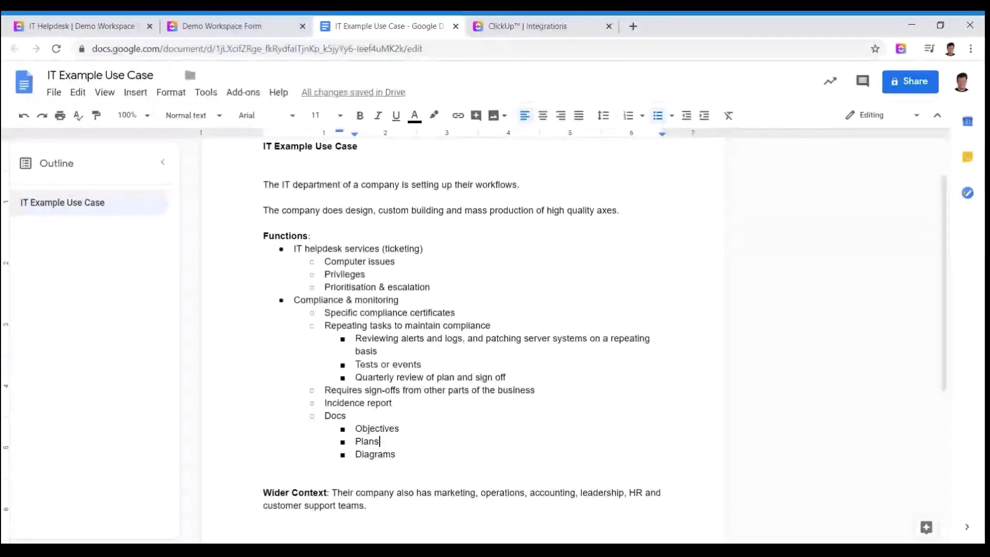
pyautogui.click(398, 286)
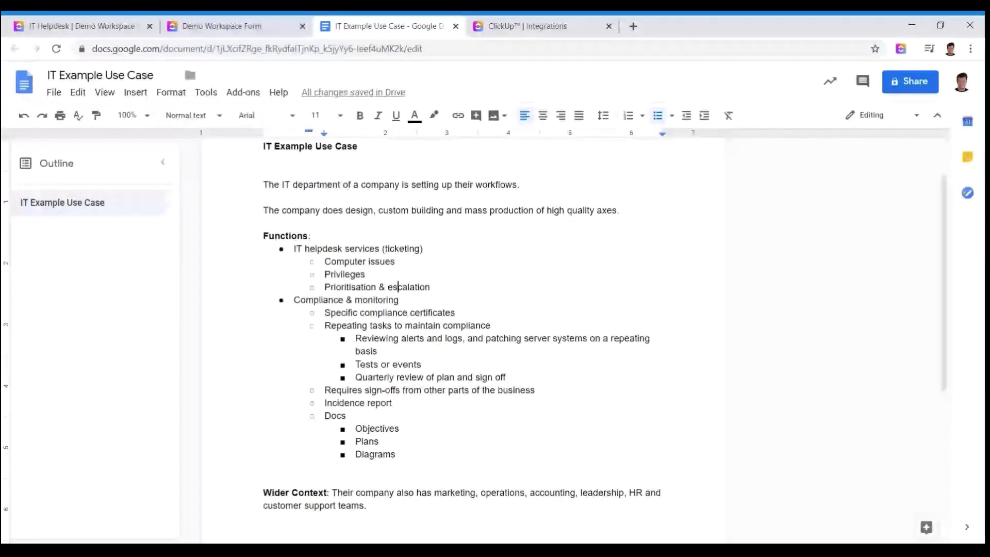
pyautogui.hotkey('ctrl', '1')
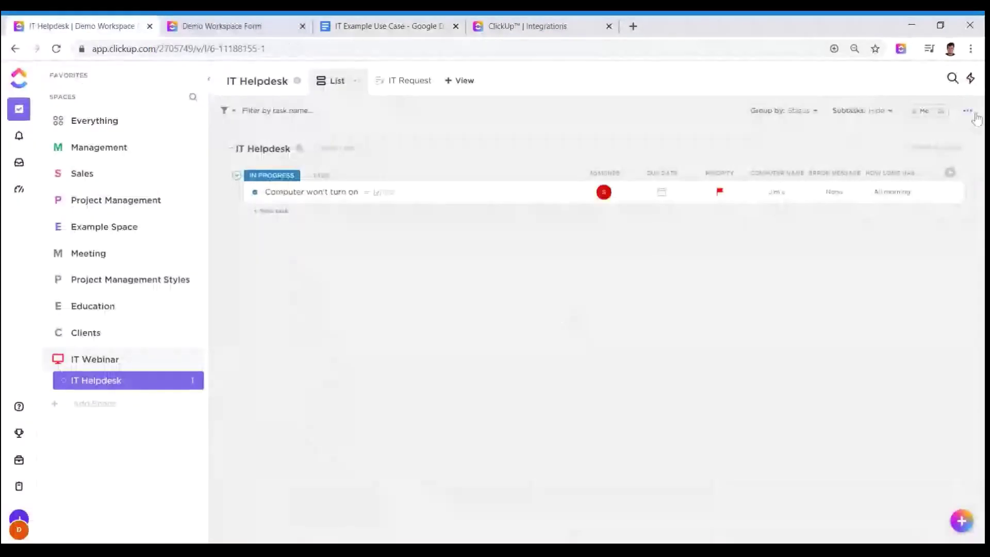
pyautogui.click(950, 172)
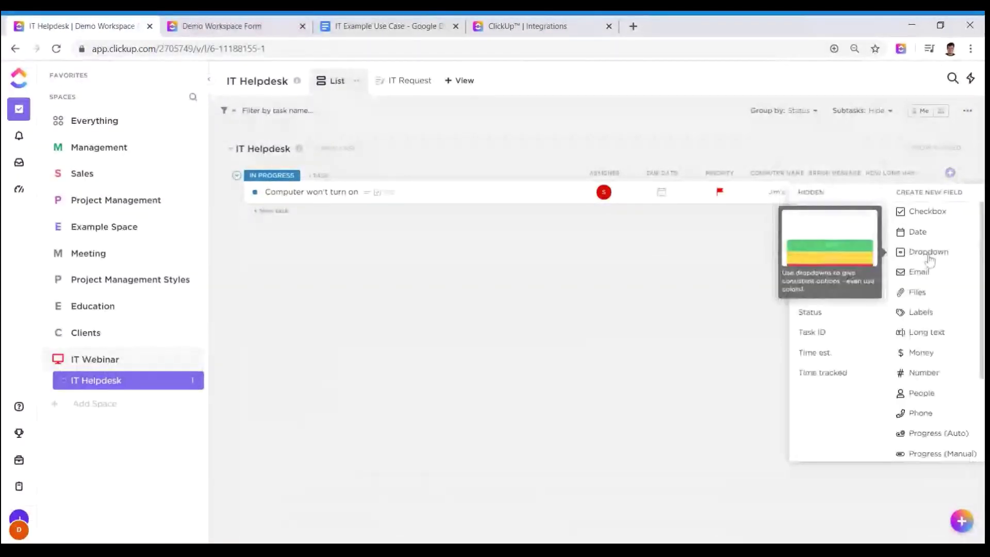
pyautogui.click(720, 297)
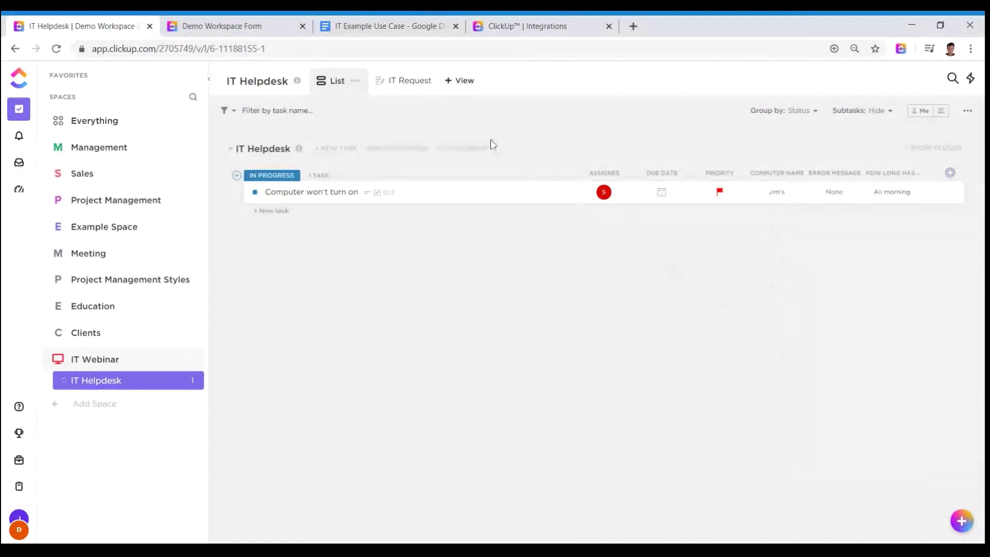
pyautogui.click(465, 92)
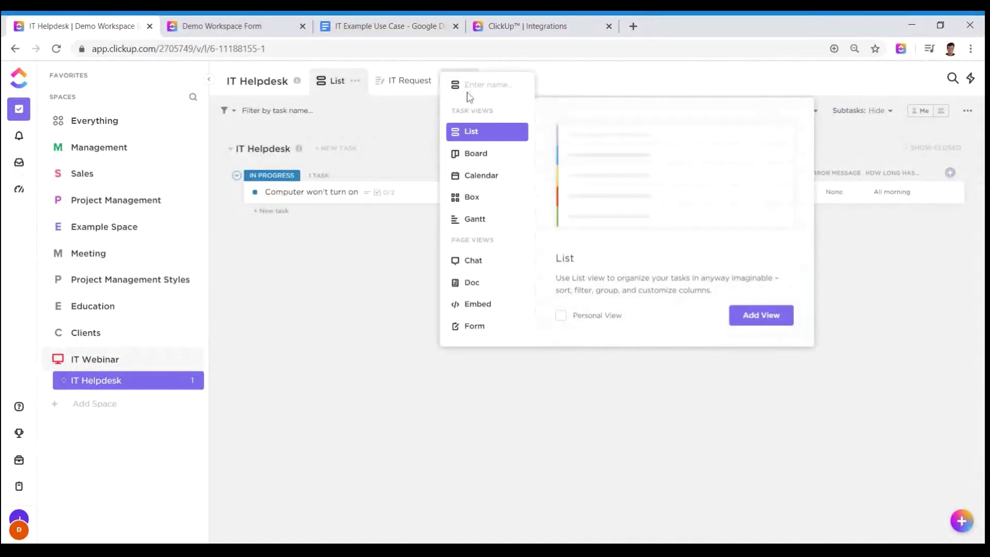
pyautogui.click(277, 158)
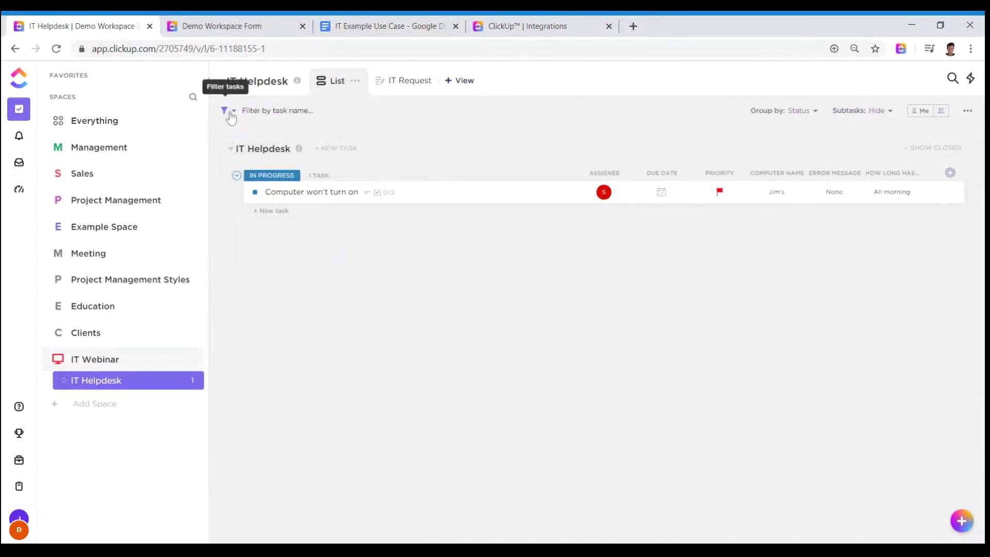
pyautogui.click(224, 110)
pyautogui.scroll(-5, 264, 330)
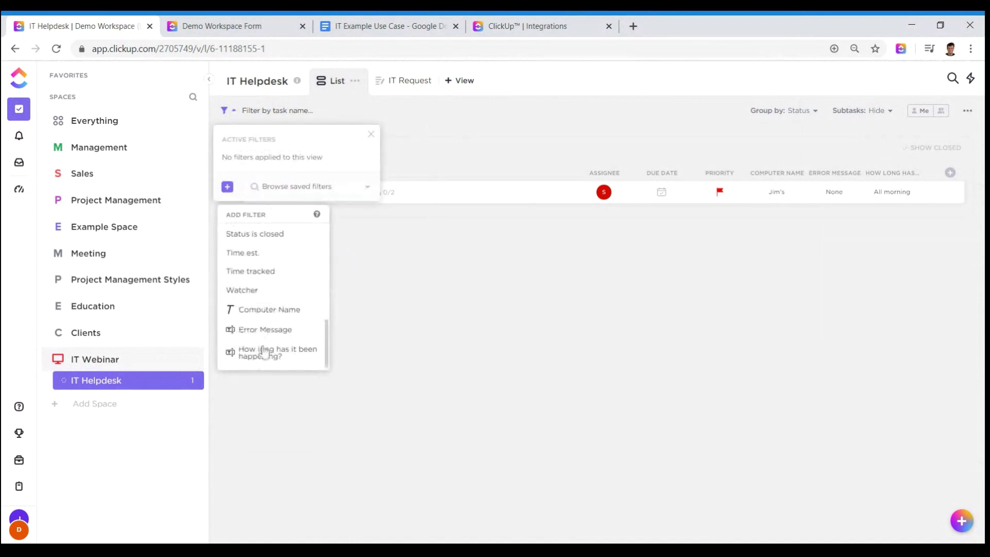
pyautogui.click(396, 314)
# Post a comment on the "Computer won't turn on" task mentioning its assignee with the text "This needs your input".
pyautogui.click(311, 192)
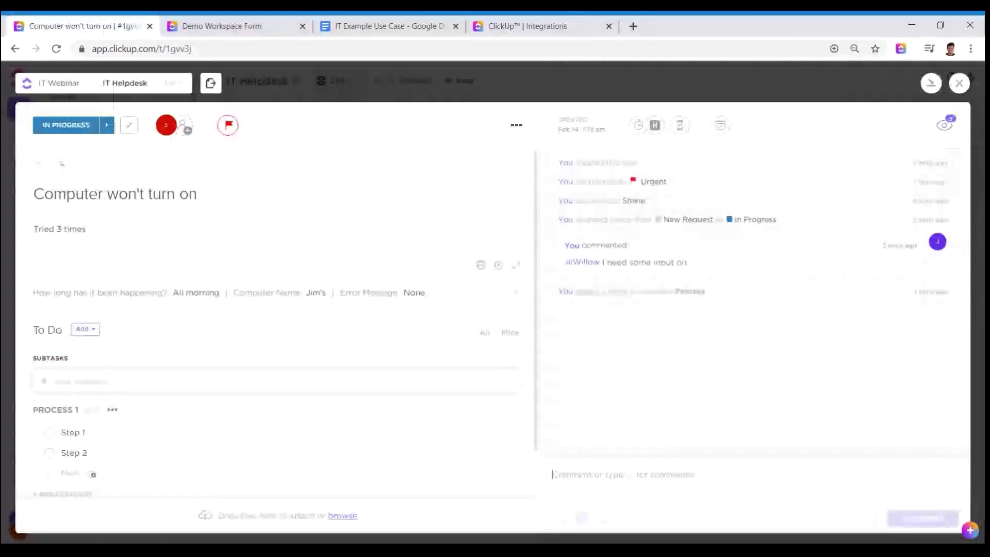
pyautogui.click(582, 518)
pyautogui.click(645, 428)
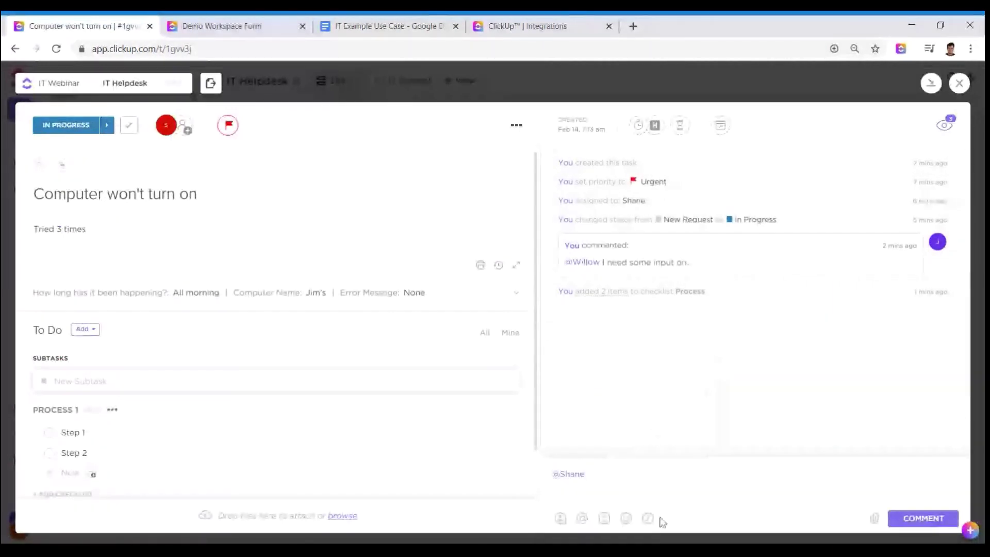
pyautogui.write('This needs your input')
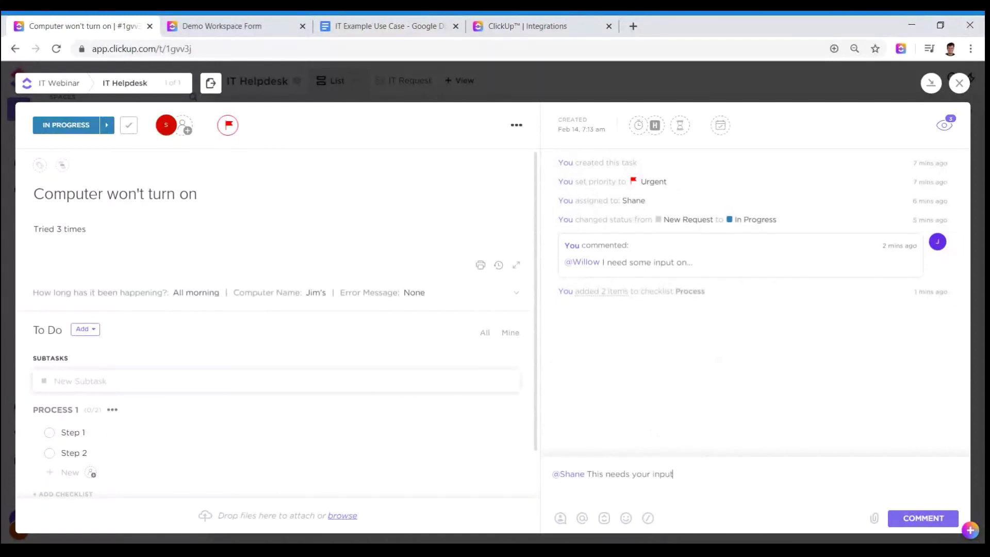
pyautogui.press('Return')
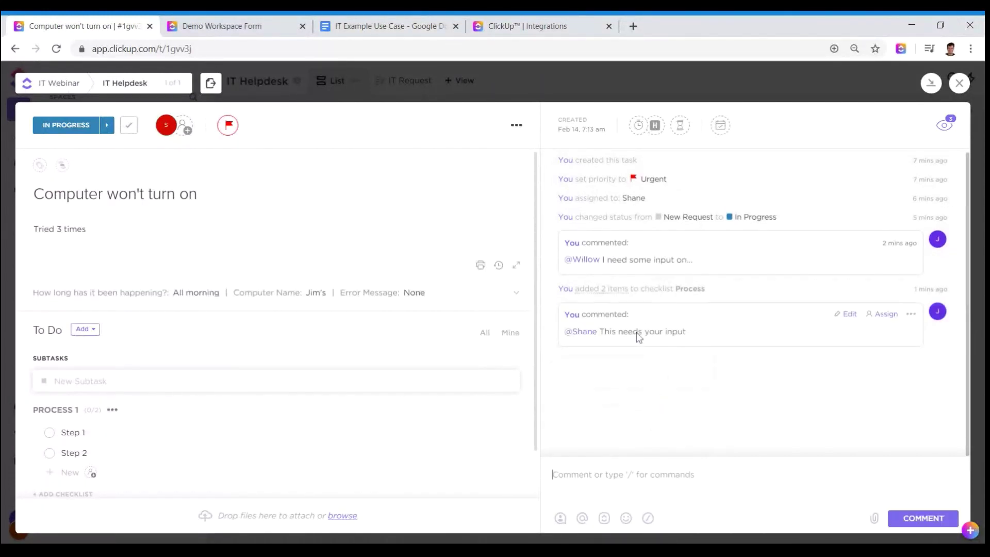
pyautogui.click(714, 397)
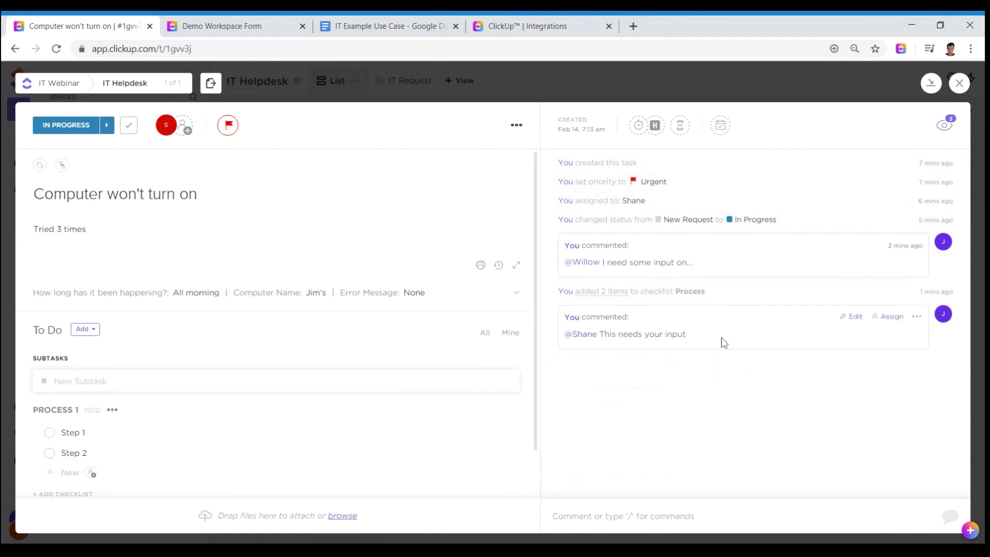
# Assign the "This needs your input" comment to the team member it mentions, and close the task.
pyautogui.click(895, 318)
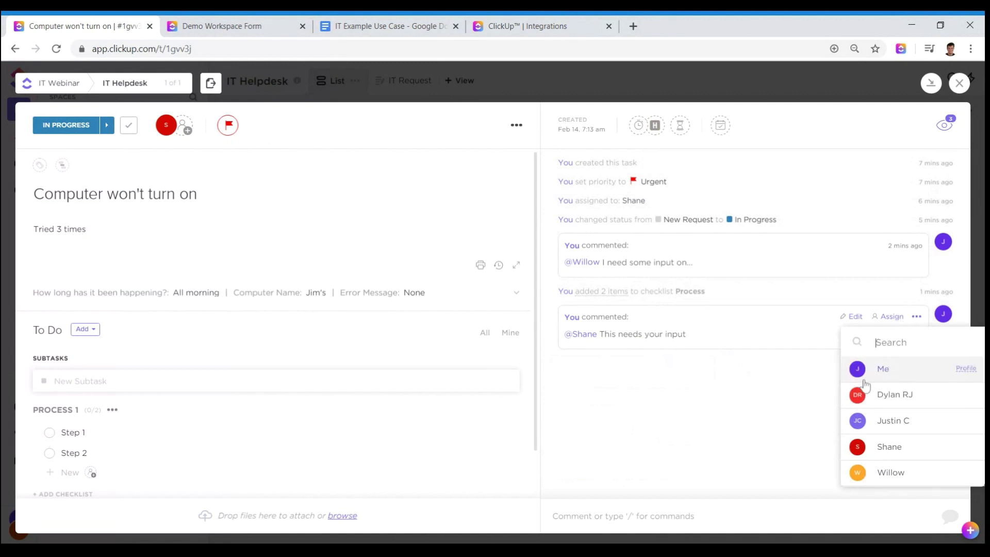
pyautogui.click(890, 448)
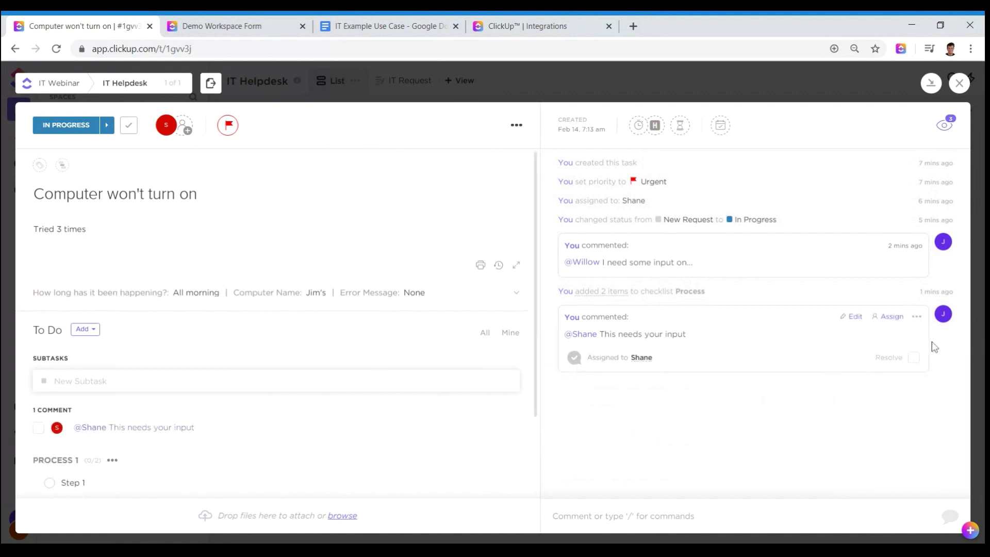
pyautogui.click(959, 83)
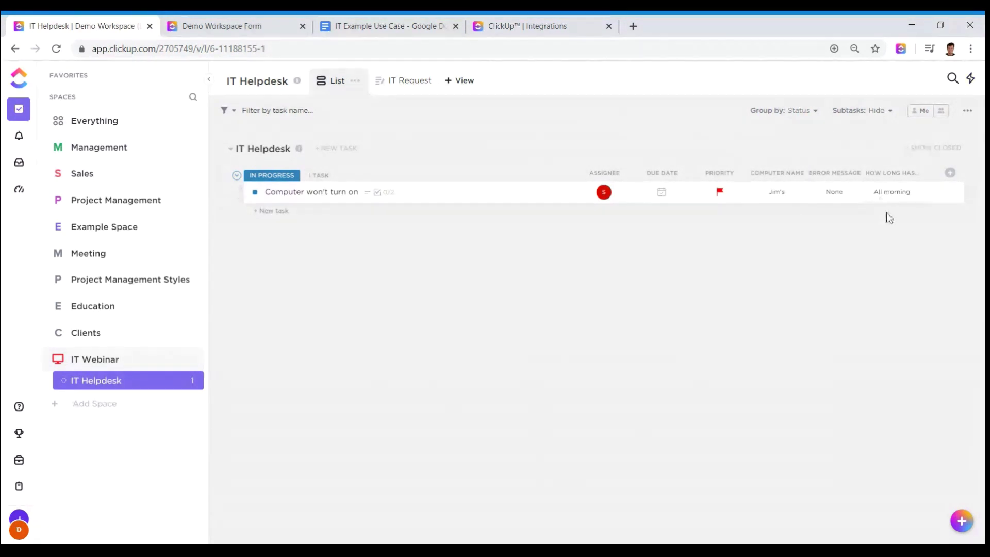
# Start a new Dropdown custom field named "Escalation" with the options "Normal", "High" and "Send to the CEO".
pyautogui.click(949, 173)
pyautogui.click(926, 251)
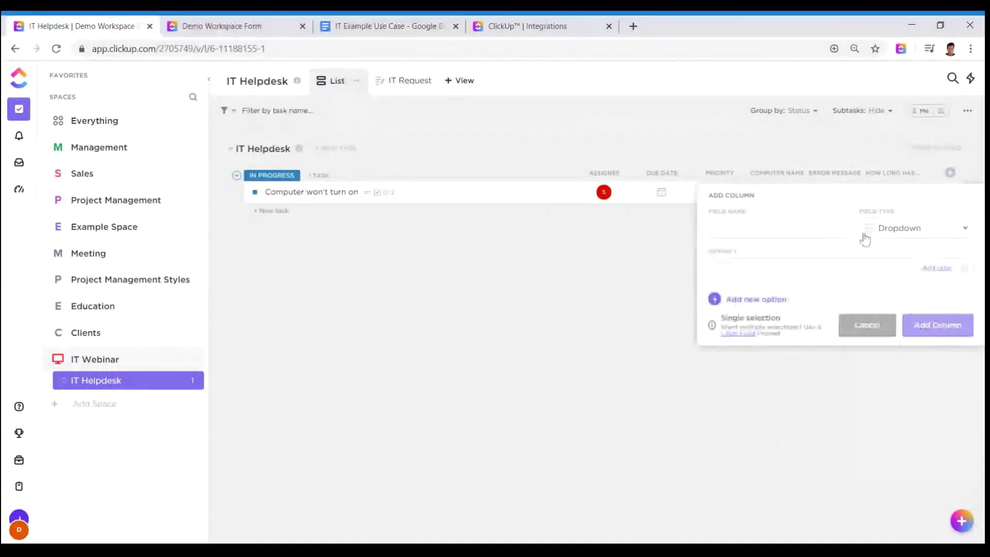
pyautogui.write('Escalation')
pyautogui.click(883, 266)
pyautogui.write('Normal')
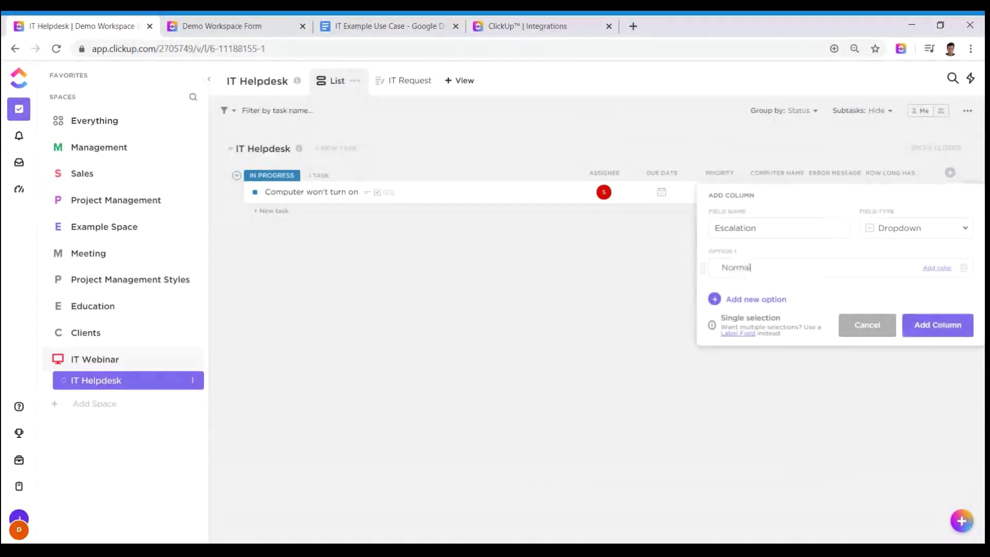
pyautogui.press('Return')
pyautogui.write('Hig')
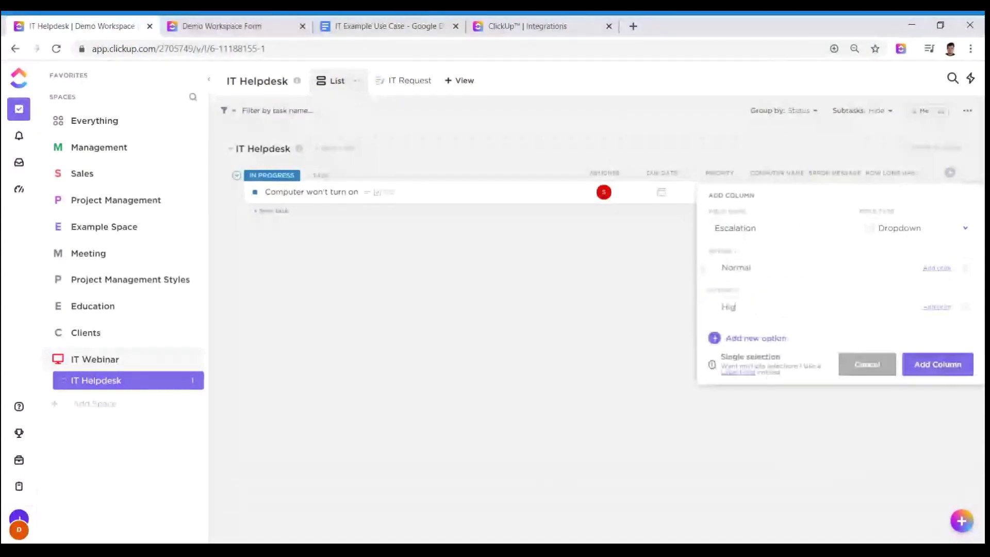
pyautogui.write('h')
pyautogui.press('Return')
pyautogui.write('Send to the CEO')
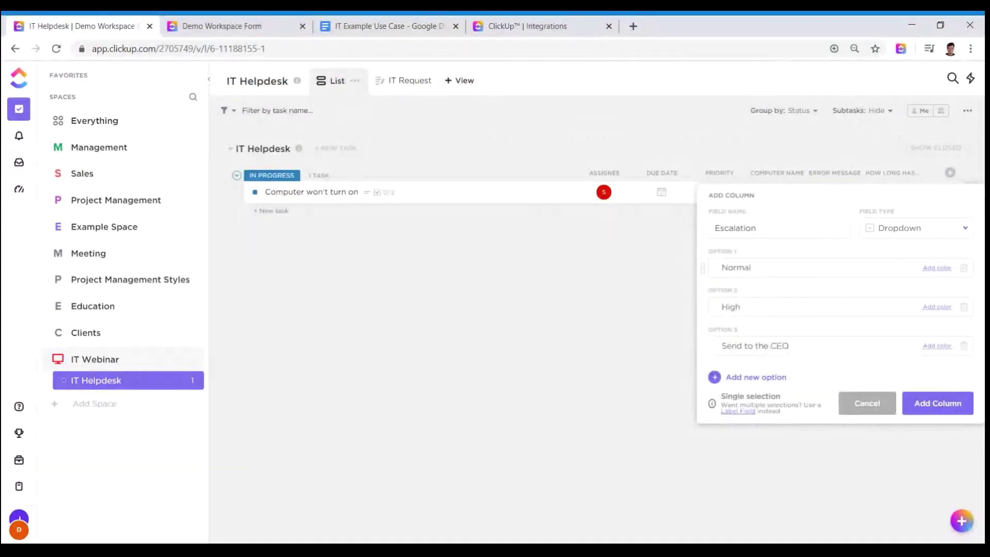
# Color the Normal option blue, High yellow and Send to the CEO red, and add the Escalation column to the list.
pyautogui.click(937, 268)
pyautogui.click(970, 306)
pyautogui.click(936, 307)
pyautogui.click(883, 378)
pyautogui.click(935, 347)
pyautogui.click(921, 368)
pyautogui.click(939, 405)
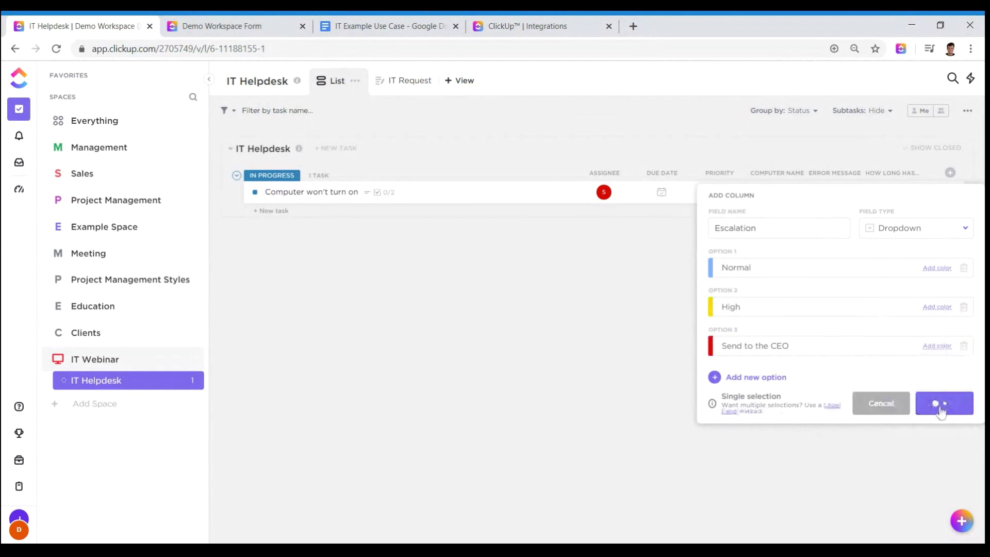
# Set the Escalation of the "Computer won't turn on" task to Normal.
pyautogui.click(891, 192)
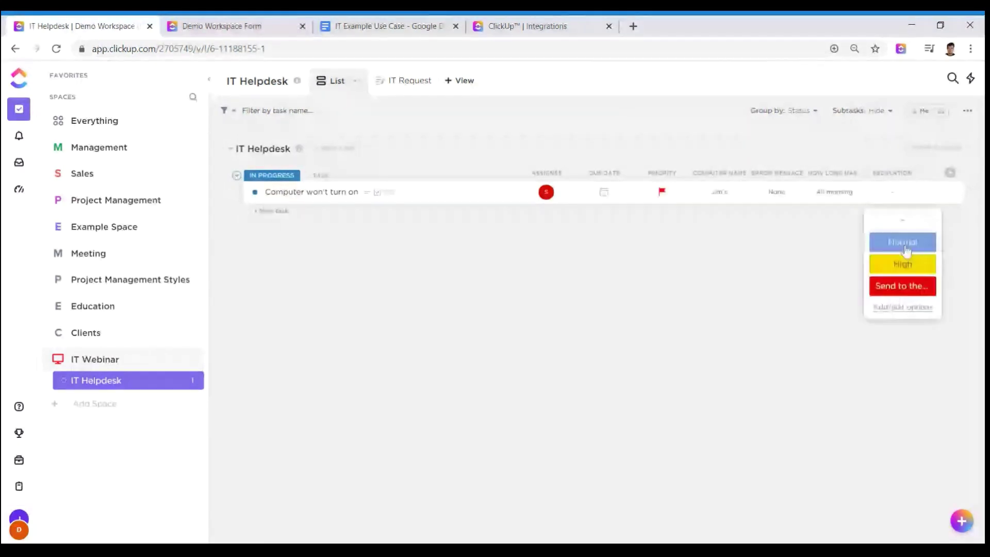
pyautogui.click(905, 250)
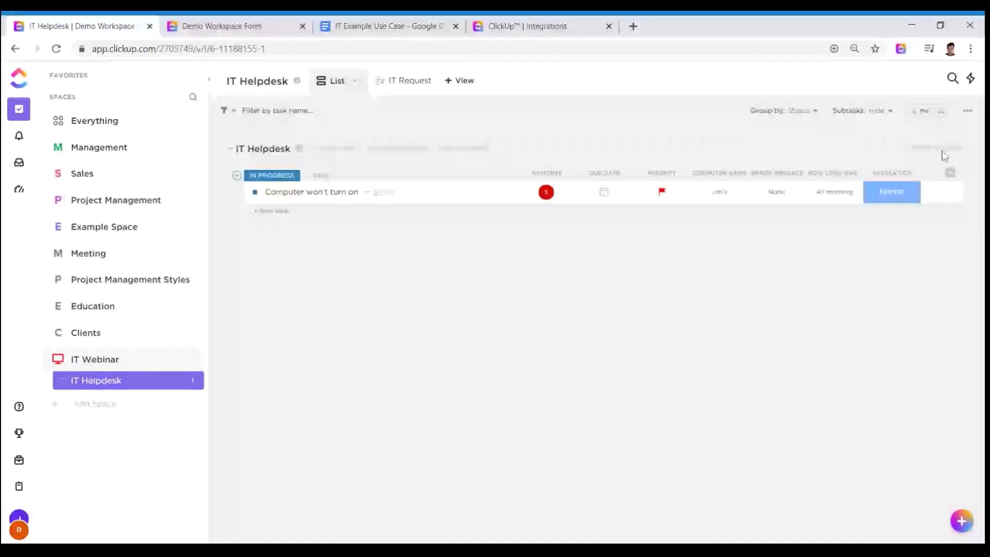
pyautogui.click(950, 172)
pyautogui.scroll(-2, 954, 382)
pyautogui.scroll(-1, 954, 395)
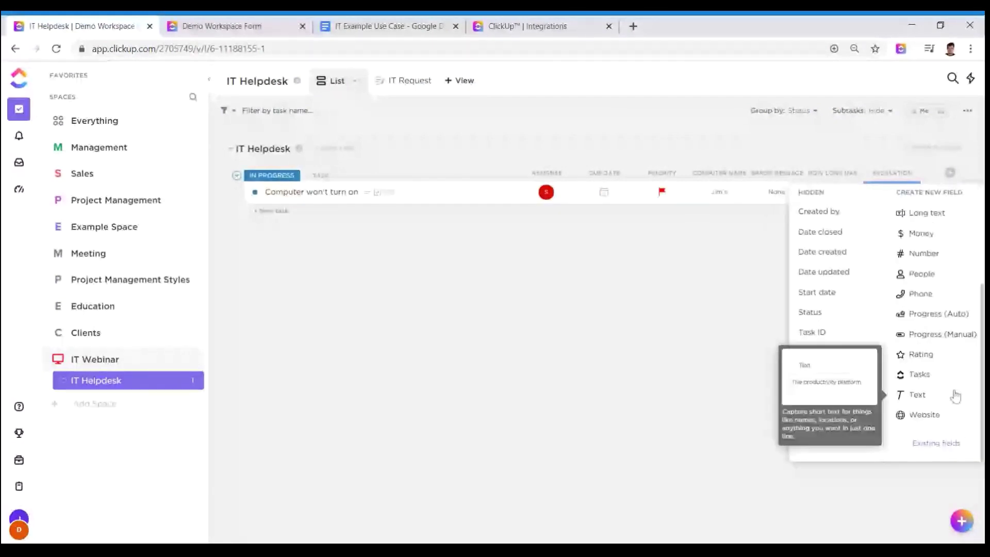
pyautogui.scroll(4, 939, 404)
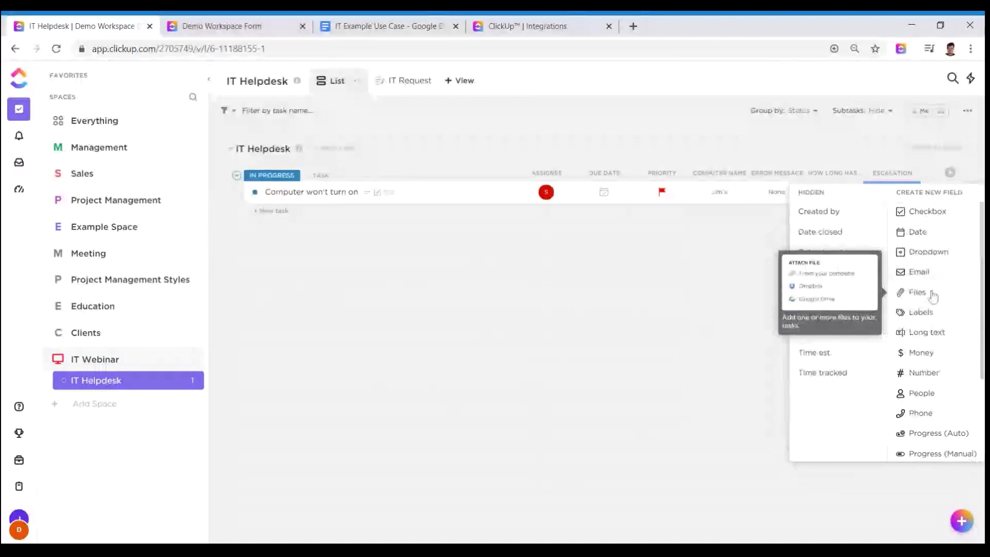
pyautogui.click(212, 23)
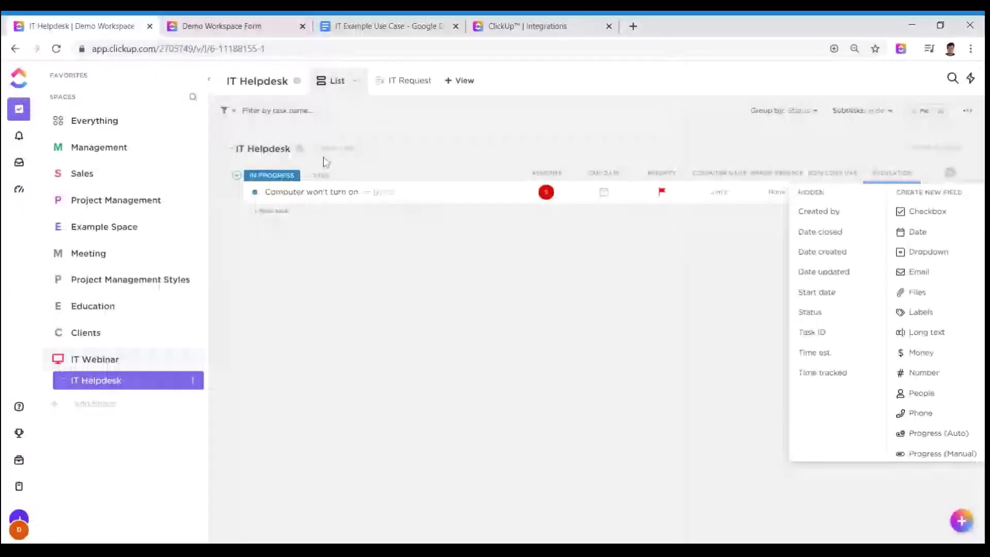
pyautogui.click(326, 162)
# Add the Attachment task field below the Error Message question in the IT Request form.
pyautogui.click(411, 83)
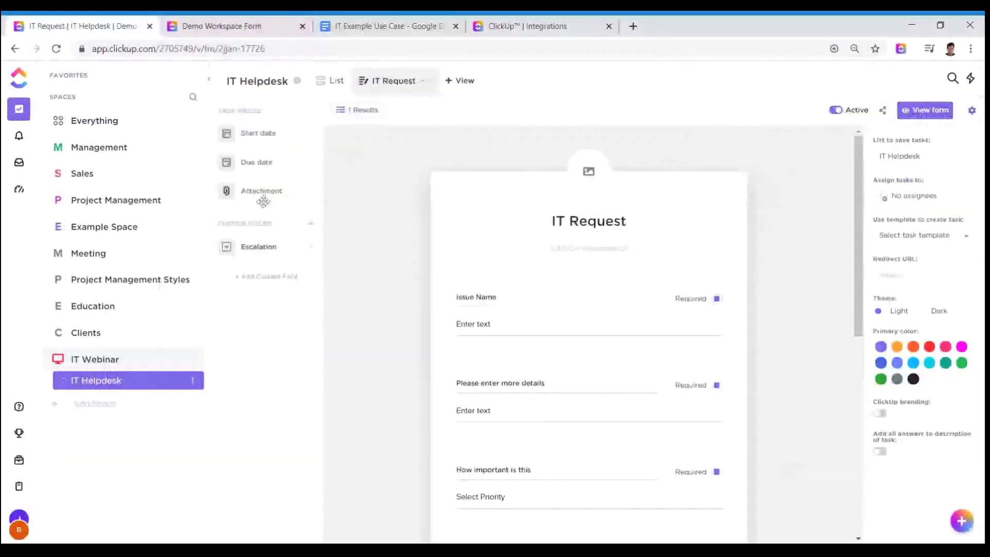
pyautogui.moveTo(260, 192); pyautogui.dragTo(558, 471)
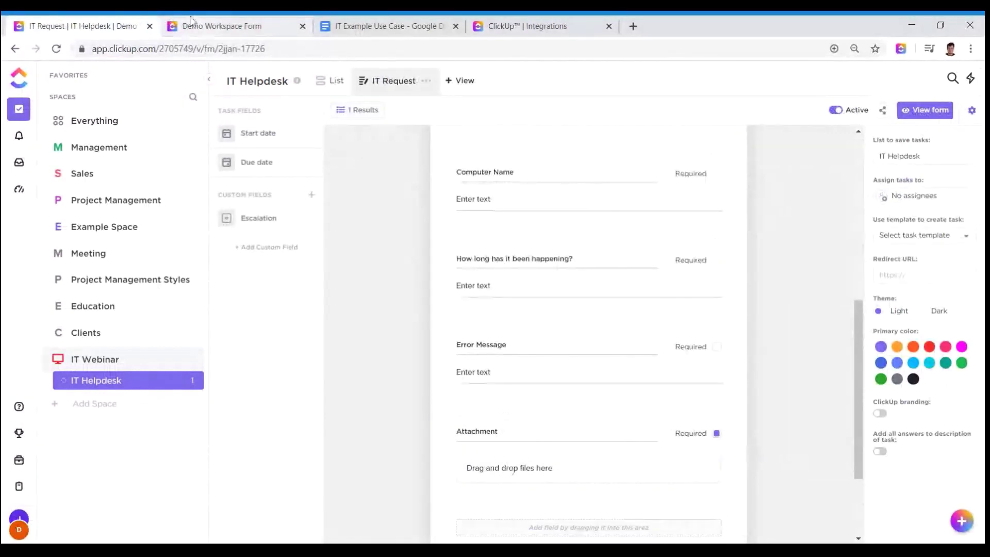
# Return to the IT Helpdesk list, open the "Computer won't turn on" task to view its details, and close it.
pyautogui.click(330, 80)
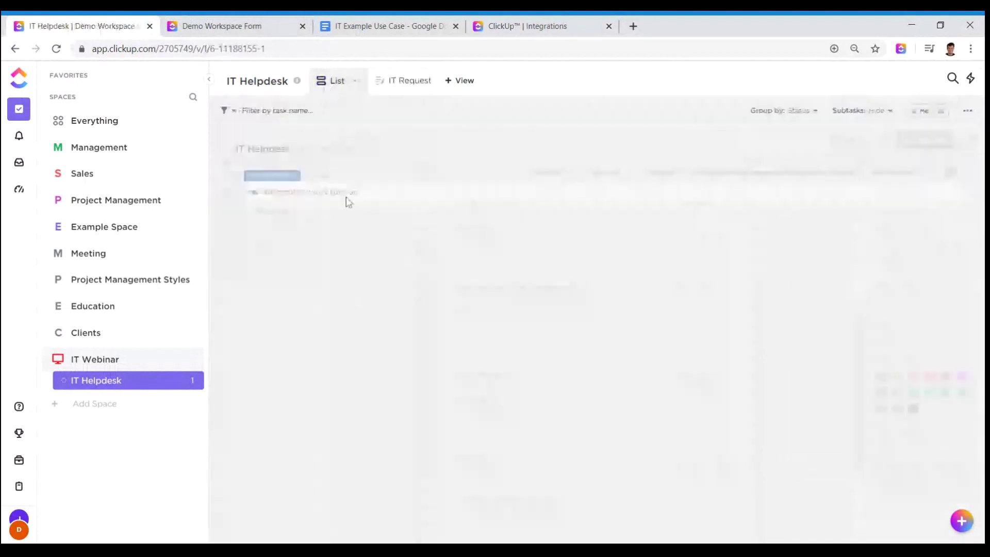
pyautogui.click(451, 192)
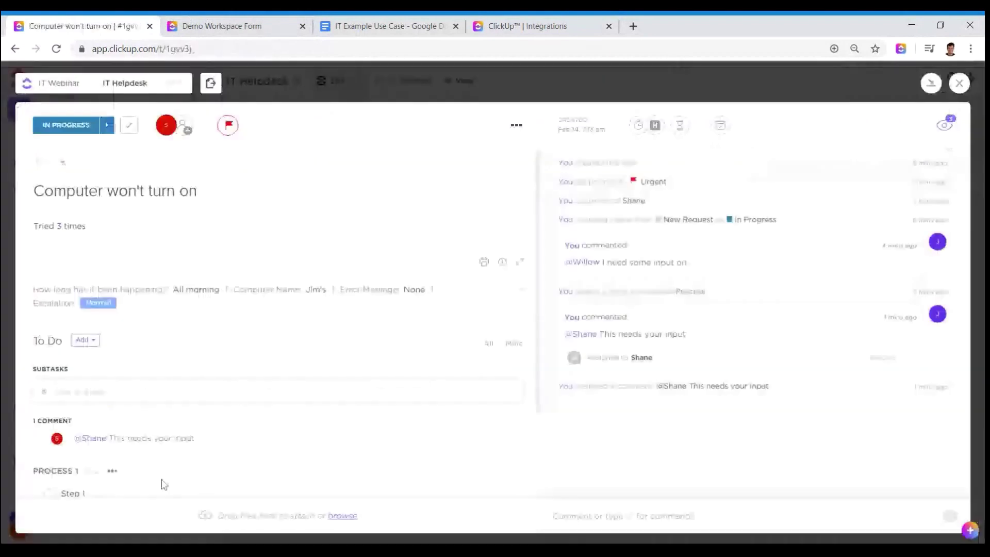
pyautogui.click(957, 96)
# Start a new Rating custom field named Urgency in the IT Helpdesk list.
pyautogui.click(950, 172)
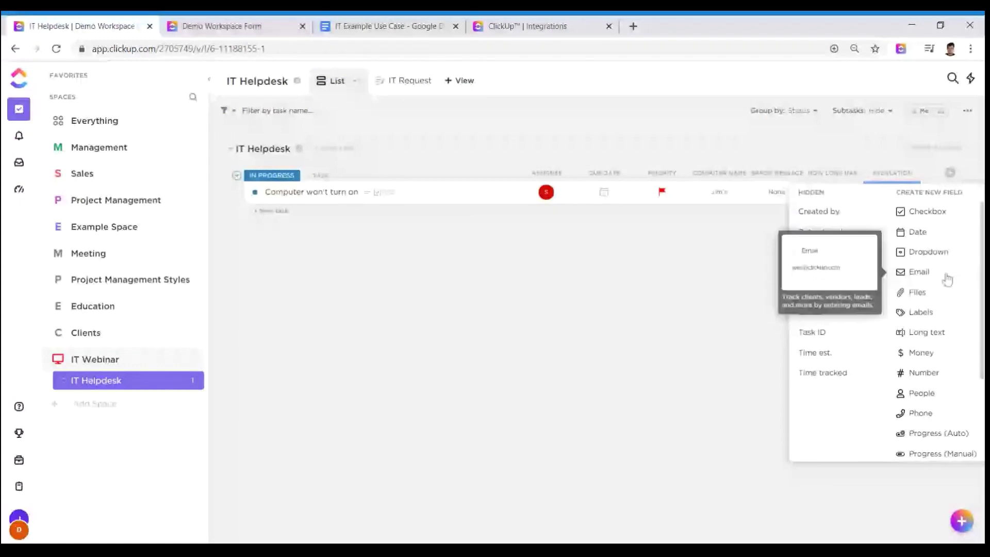
pyautogui.scroll(-2, 935, 320)
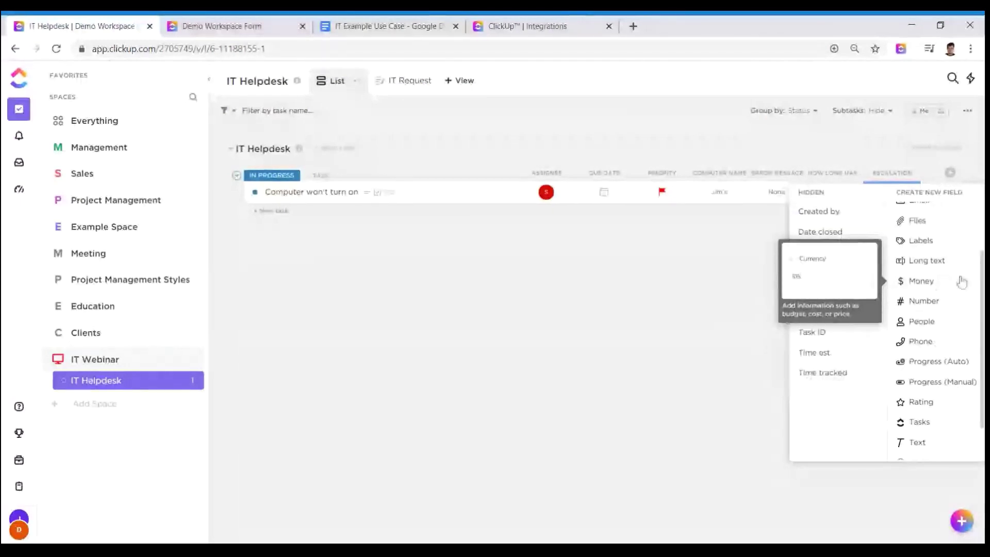
pyautogui.scroll(-1, 949, 285)
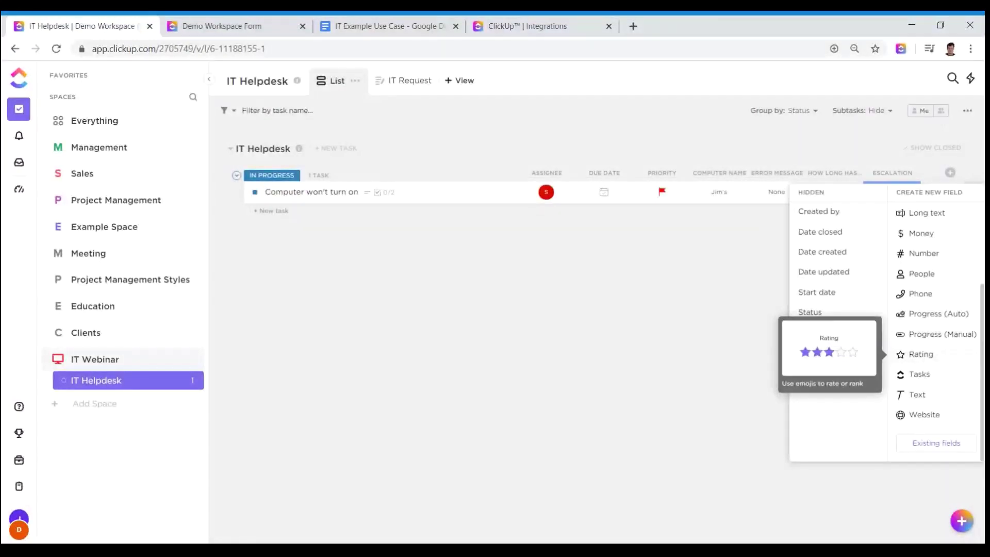
pyautogui.click(935, 355)
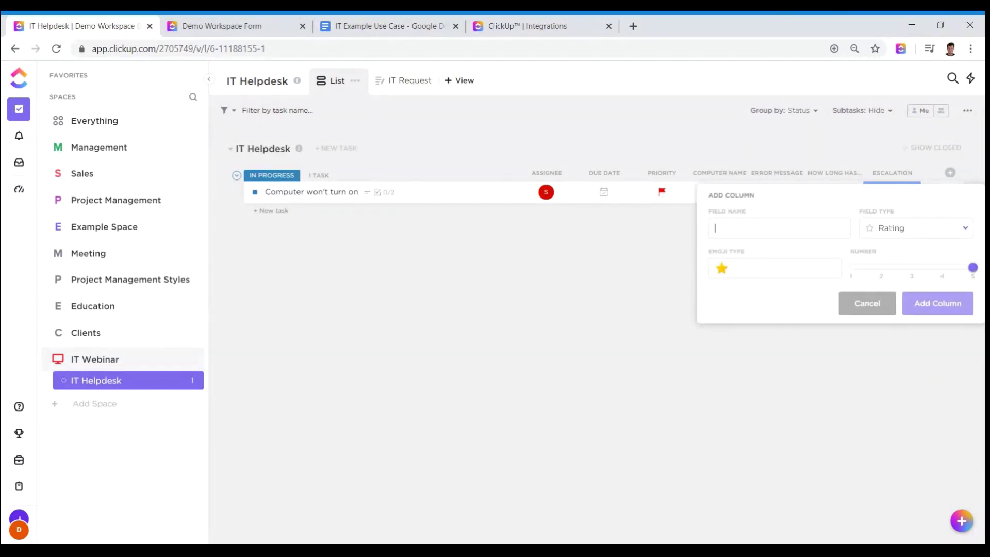
pyautogui.write('Urgency')
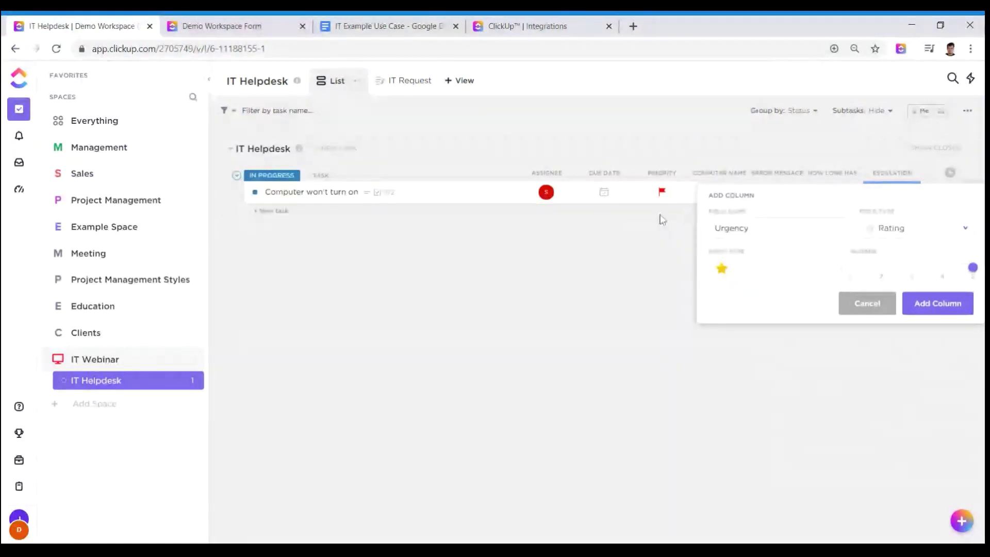
# Add the Urgency column with a red exclamation mark emoji and rate the "Computer won't turn on" task 3 out of 5.
pyautogui.click(766, 269)
pyautogui.click(765, 325)
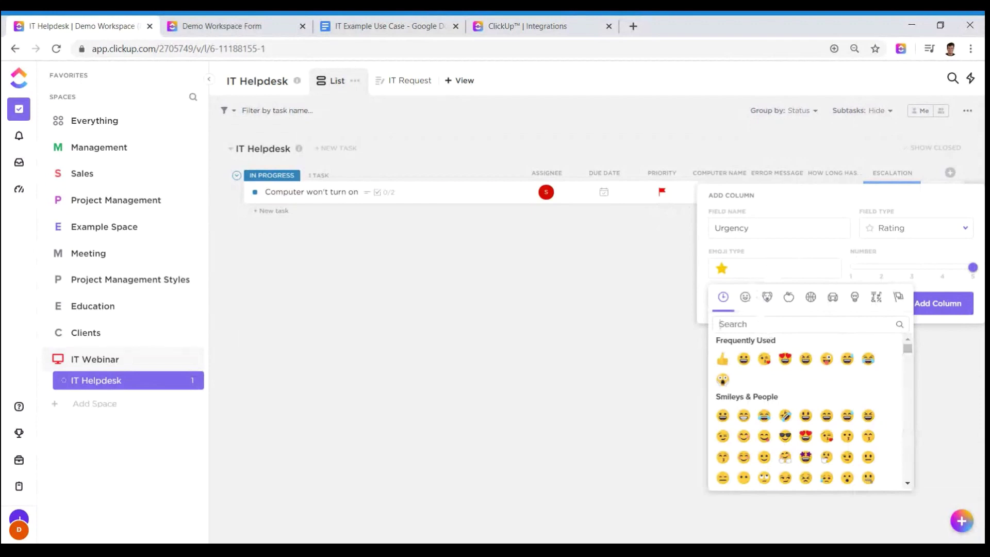
pyautogui.write('!')
pyautogui.press('BackSpace')
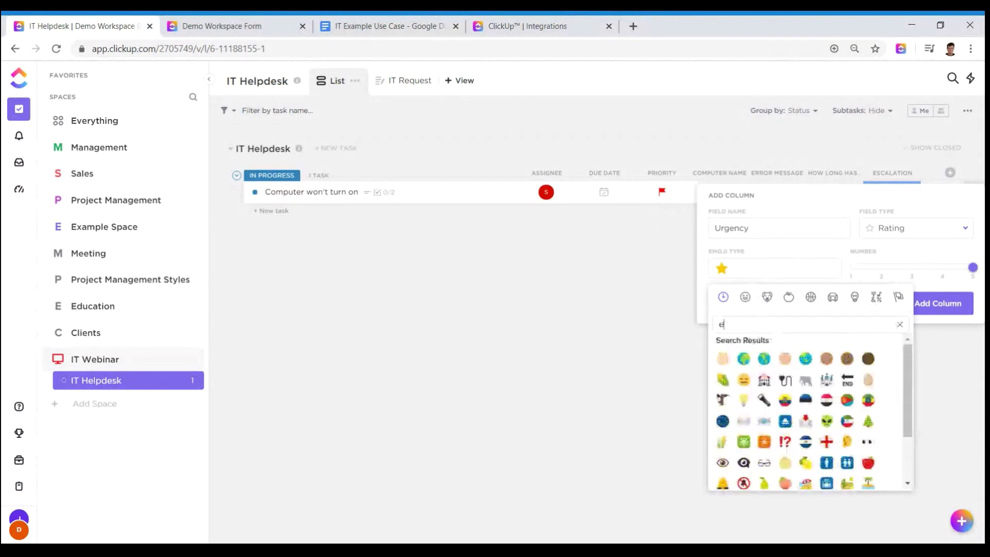
pyautogui.write('ex')
pyautogui.click(869, 359)
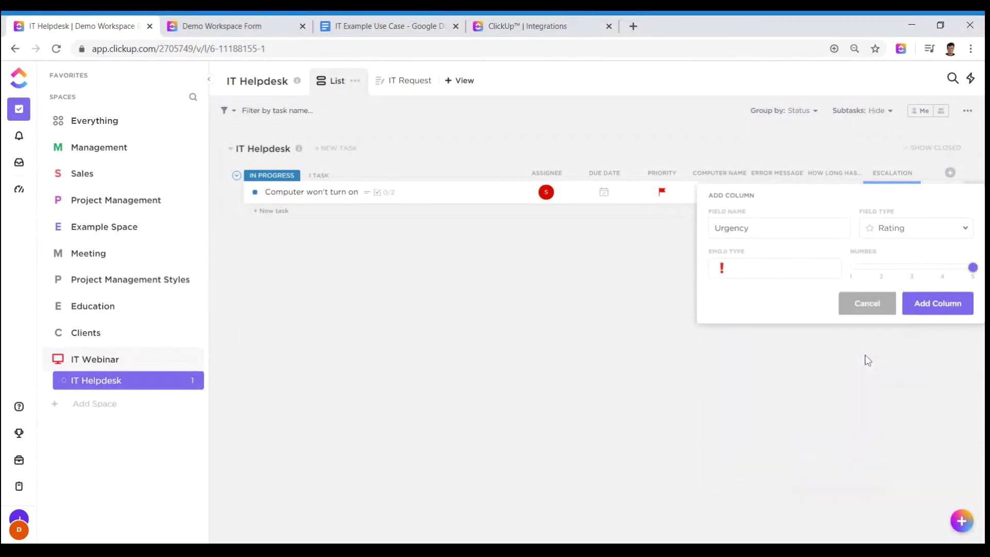
pyautogui.click(930, 307)
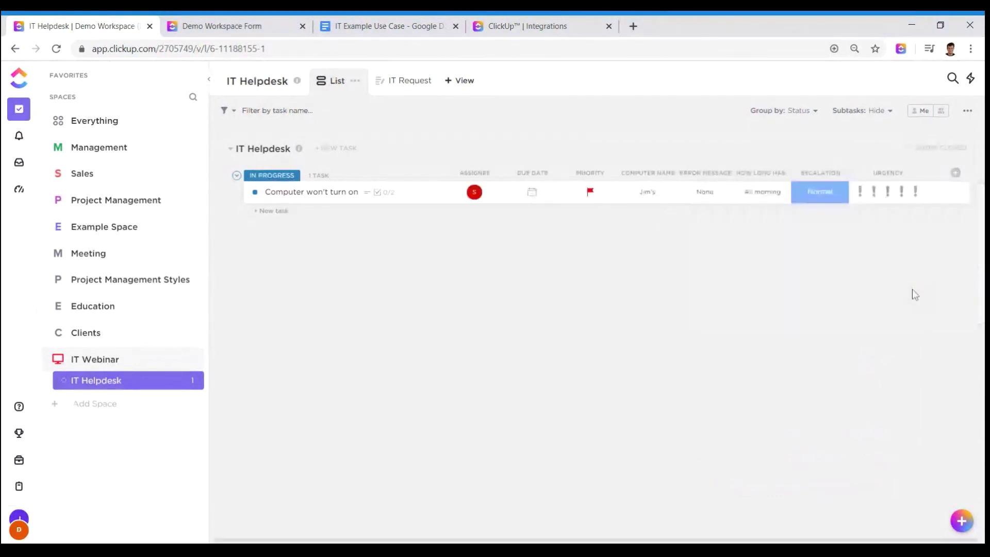
pyautogui.click(888, 194)
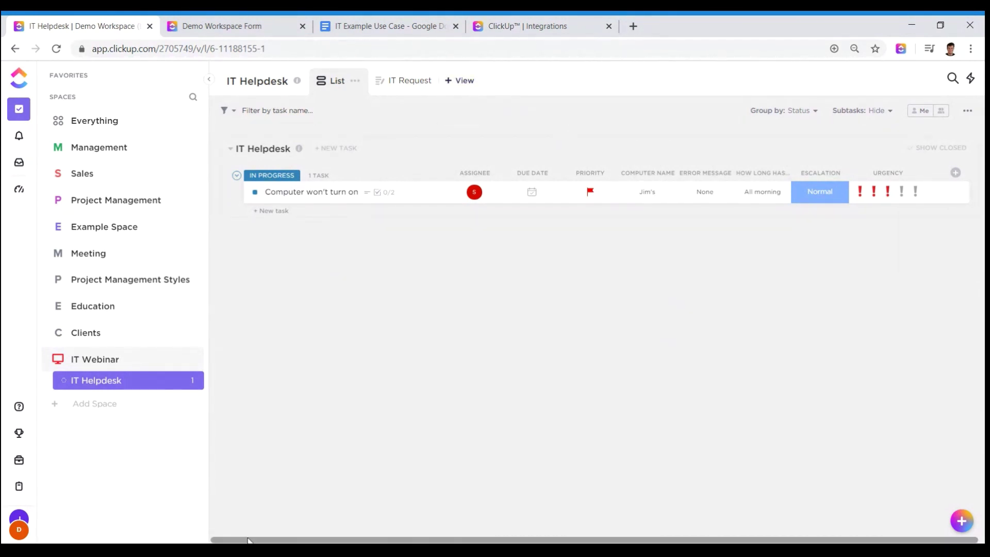
# Preview the Board, Calendar, Box, Gantt, Chat and Embed view types available for the IT Helpdesk list.
pyautogui.click(456, 81)
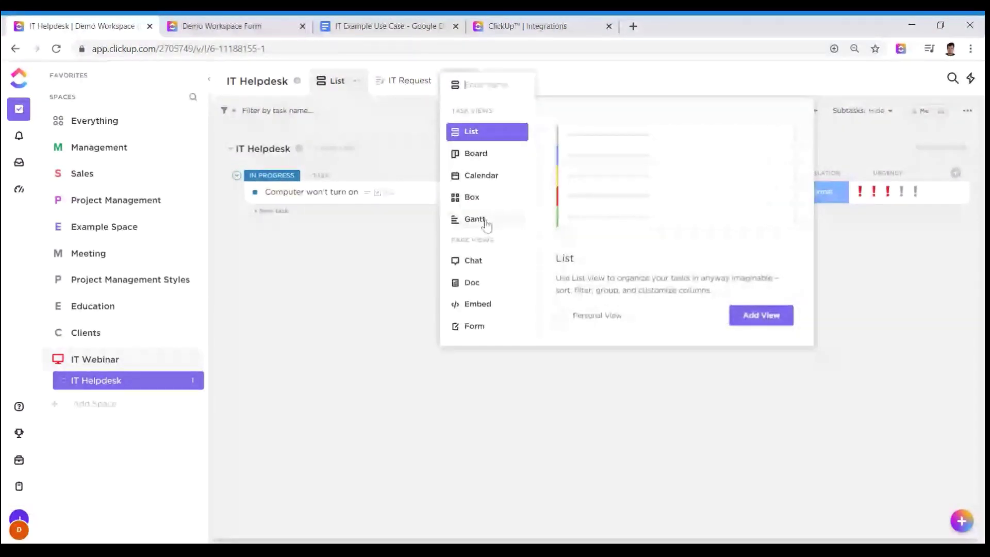
pyautogui.click(493, 160)
pyautogui.click(485, 177)
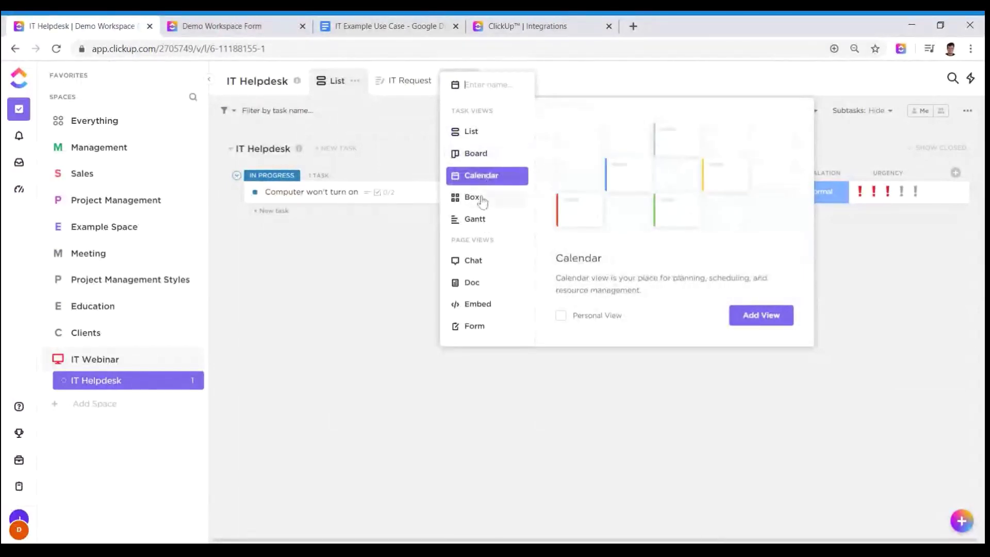
pyautogui.click(482, 199)
pyautogui.click(475, 219)
pyautogui.click(479, 262)
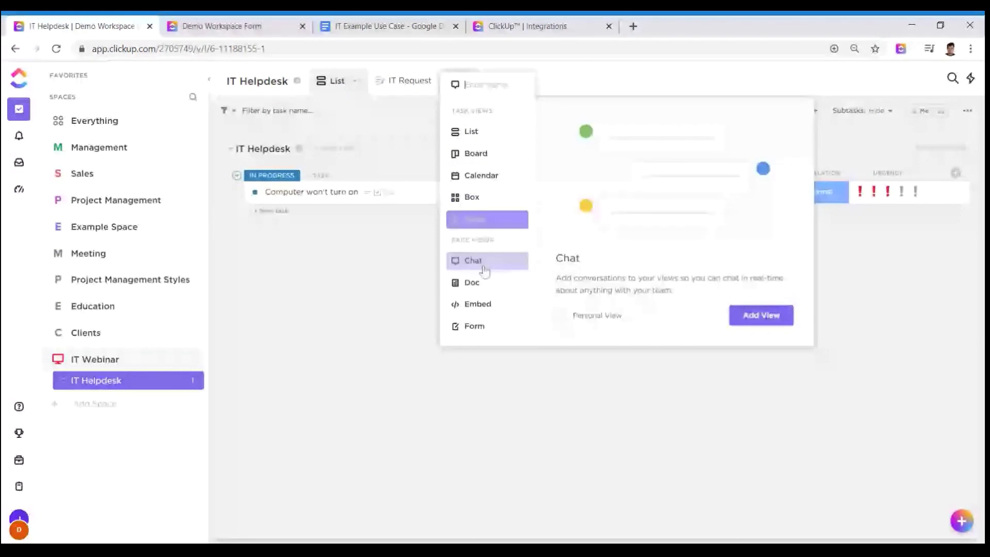
pyautogui.click(485, 305)
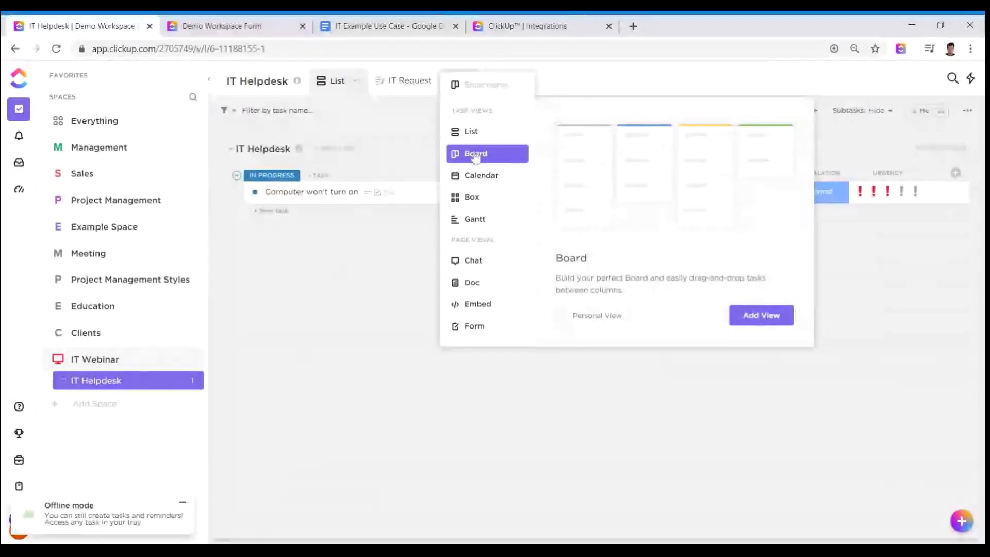
# Add a second List view to IT Helpdesk.
pyautogui.click(495, 135)
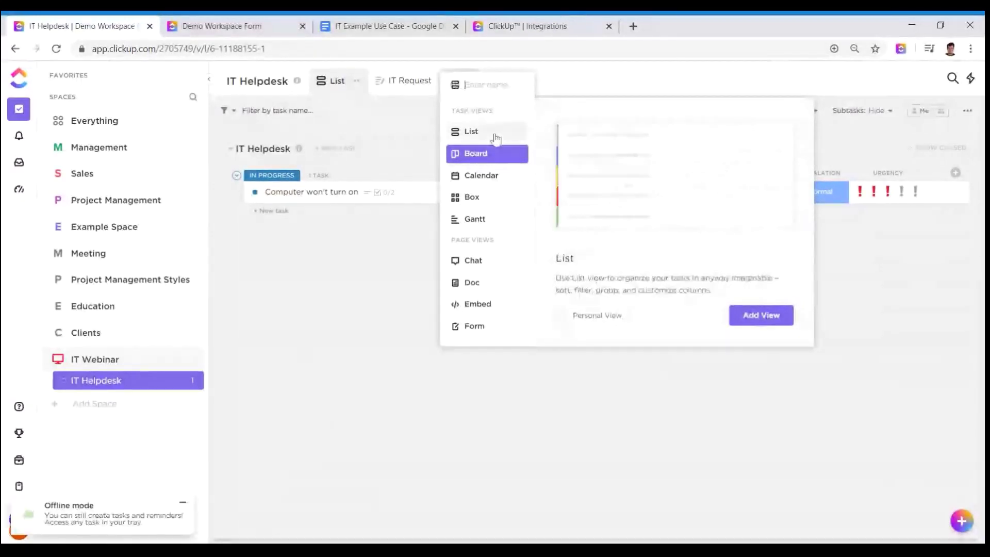
pyautogui.click(768, 322)
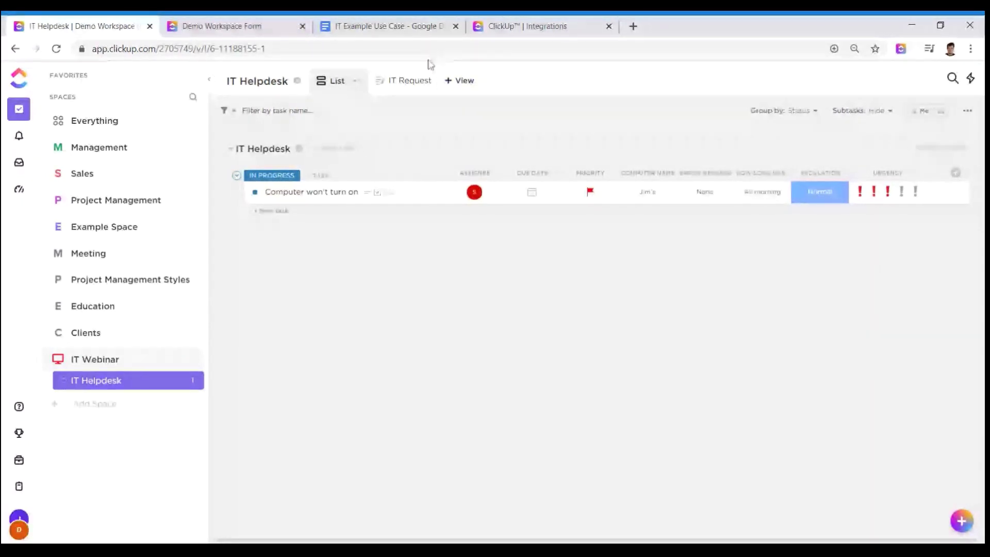
pyautogui.click(459, 80)
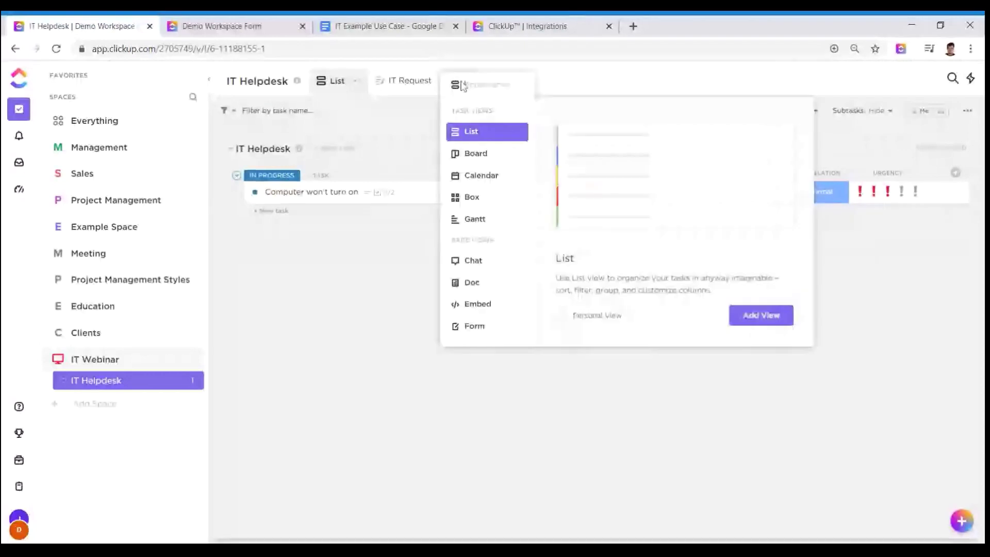
pyautogui.click(755, 321)
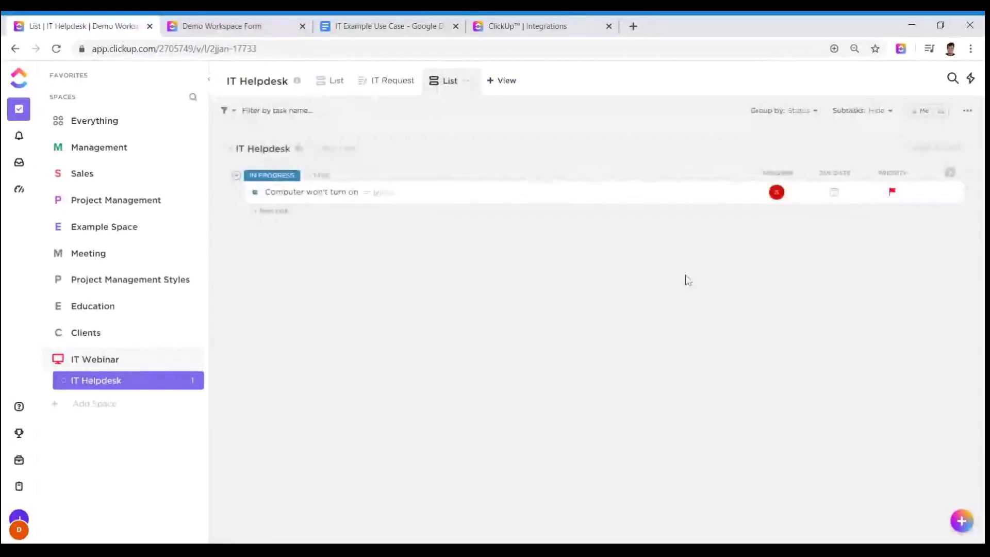
# Rename the new List view as "Escaled Issues".
pyautogui.click(470, 81)
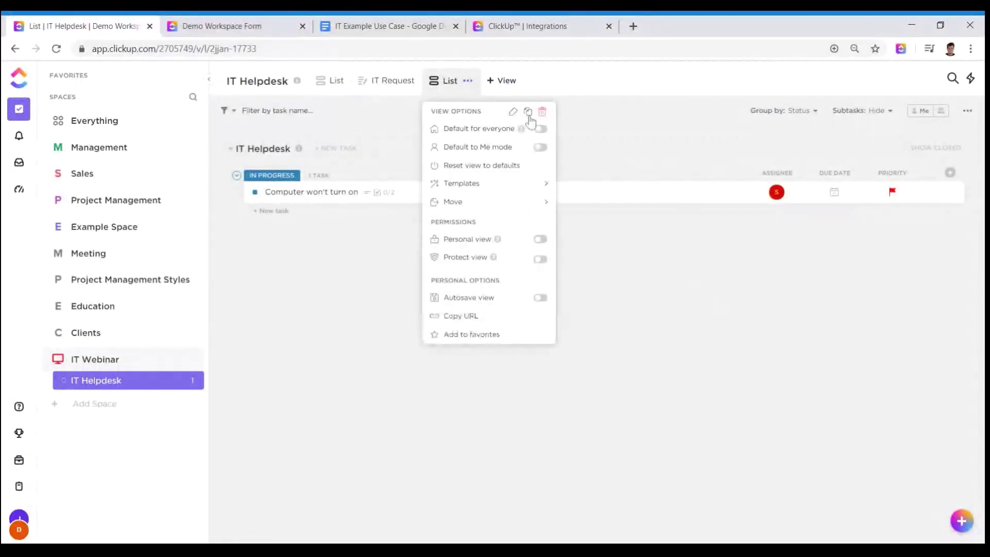
pyautogui.click(512, 110)
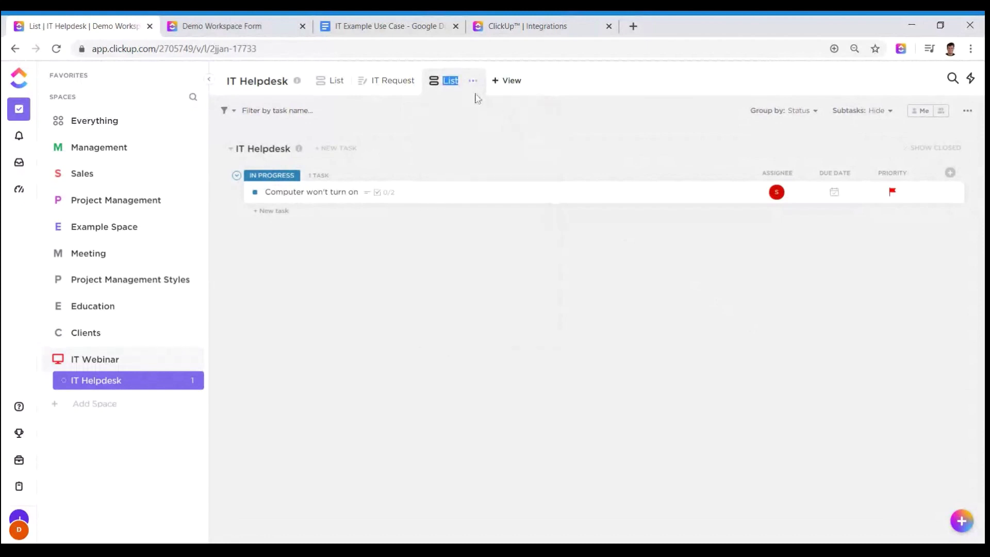
pyautogui.press('BackSpace')
pyautogui.write('Escaled Issues')
pyautogui.press('Return')
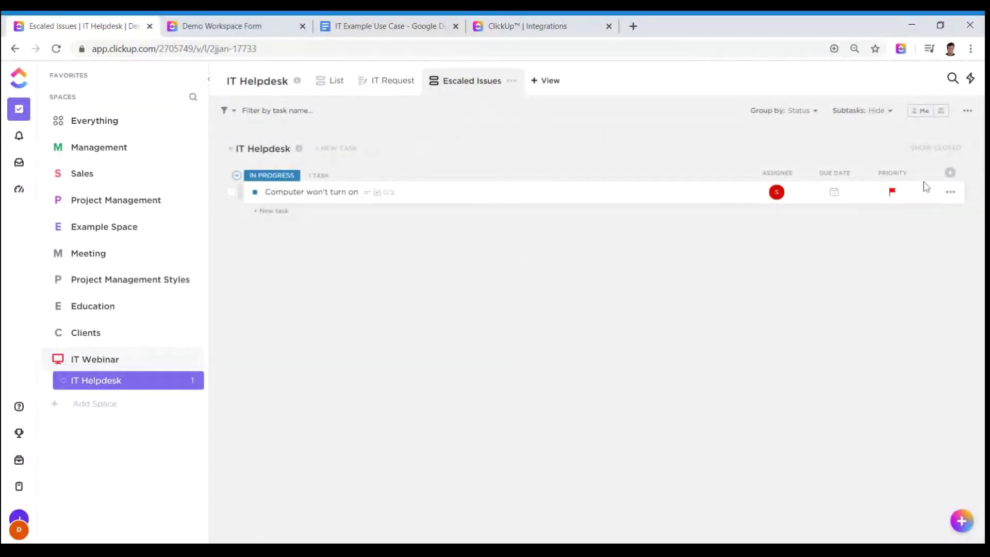
# Show the Escalation, Urgency, Computer Name, Error Message, "How long has it been happening?" and Date created columns in the Escaled Issues view.
pyautogui.click(950, 175)
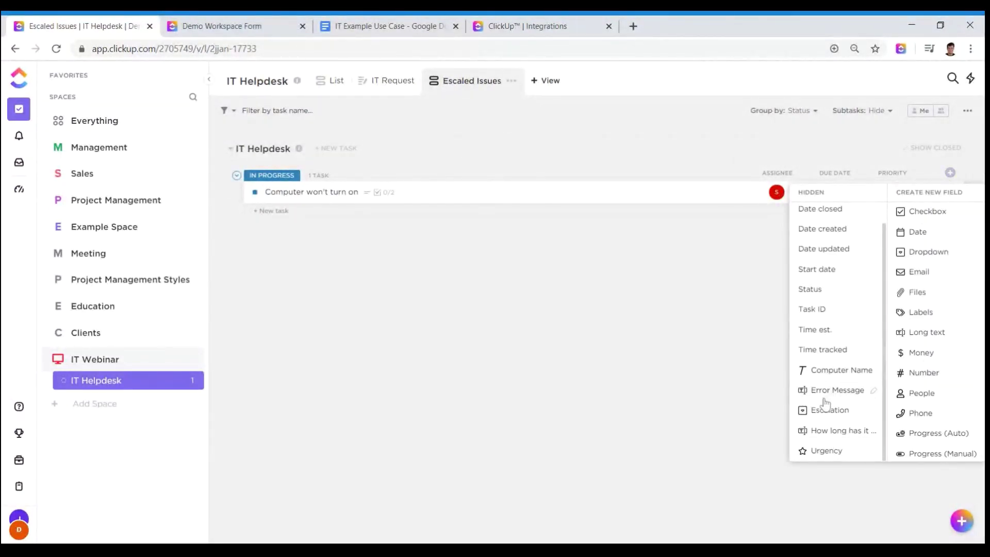
pyautogui.click(820, 411)
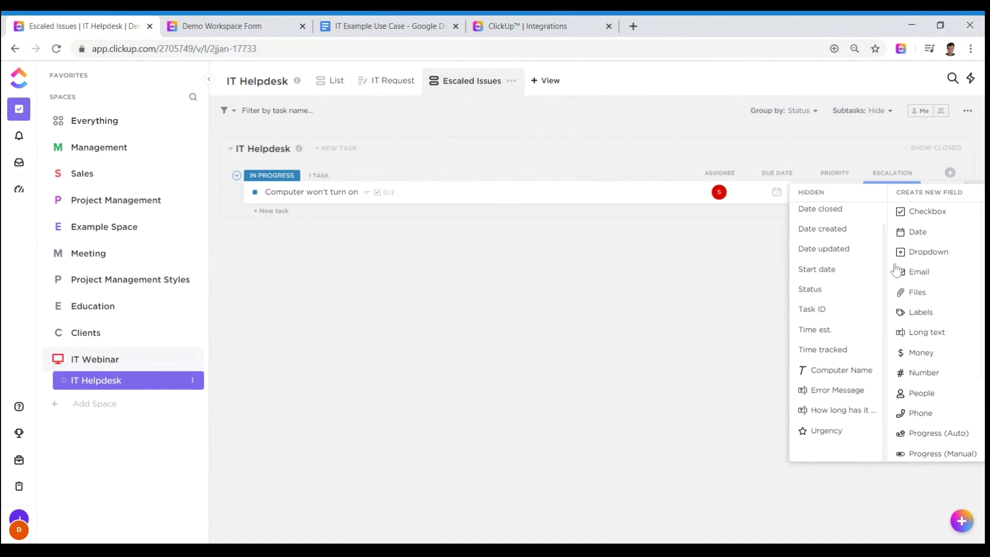
pyautogui.click(830, 432)
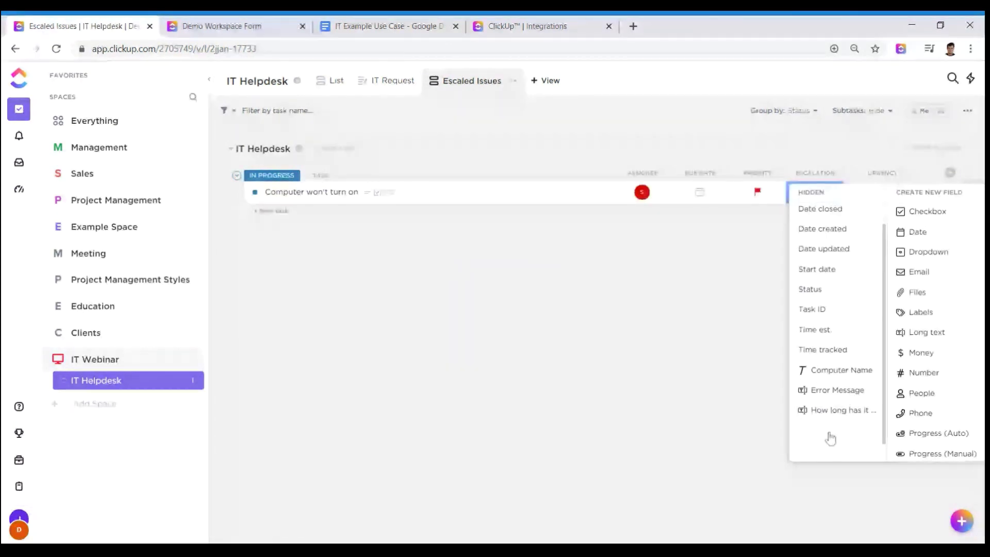
pyautogui.click(851, 392)
pyautogui.click(833, 395)
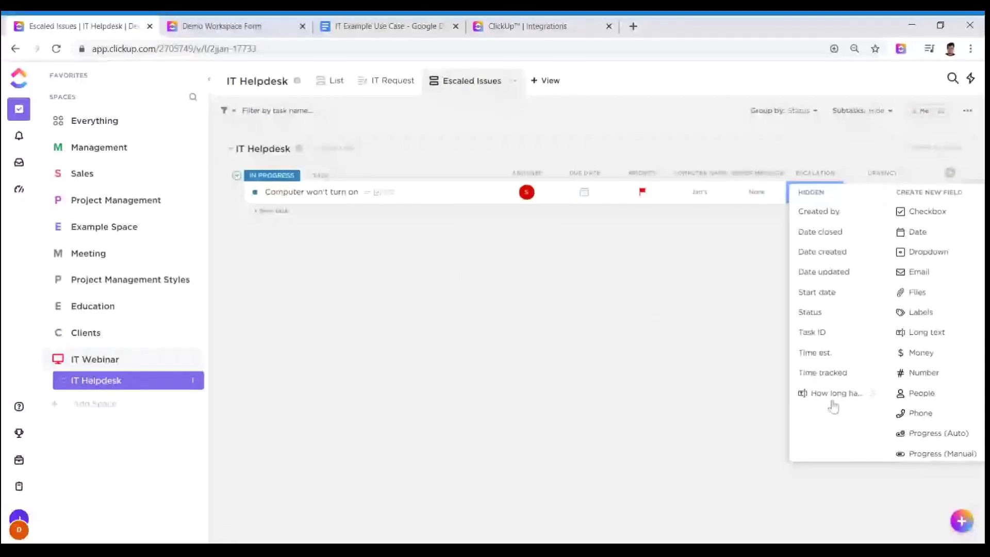
pyautogui.click(833, 403)
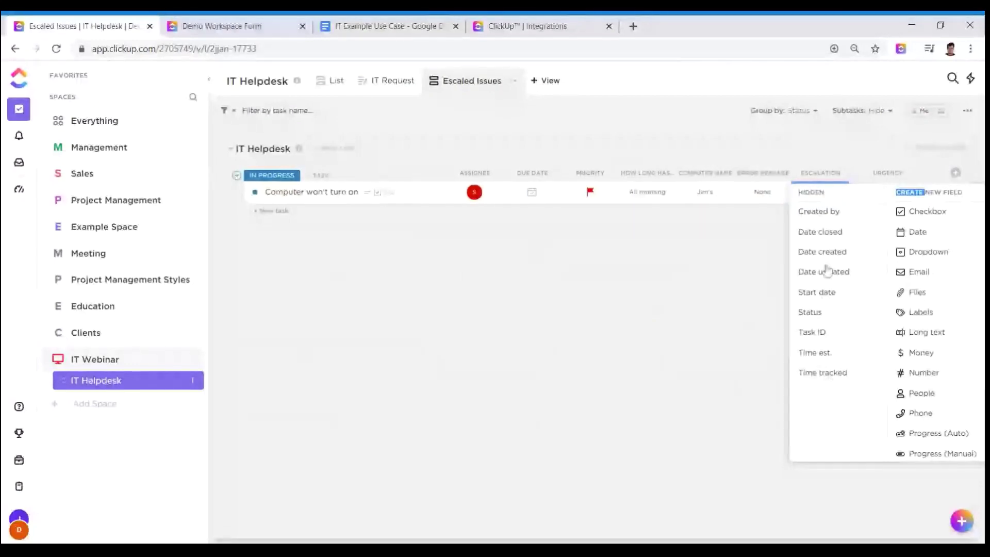
pyautogui.click(825, 253)
pyautogui.click(773, 257)
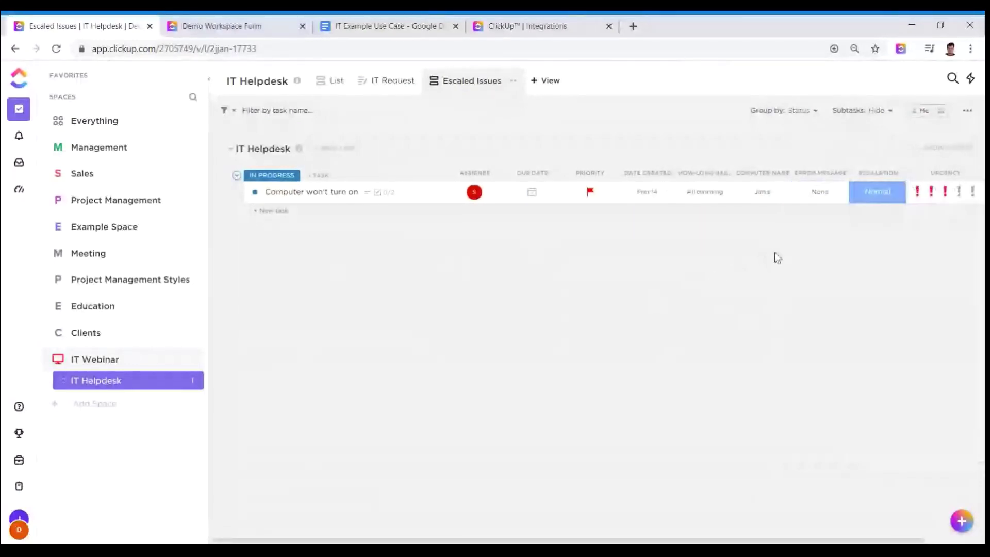
# Hide the Priority column in the Escaled Issues view.
pyautogui.hscroll(2, 528, 531)
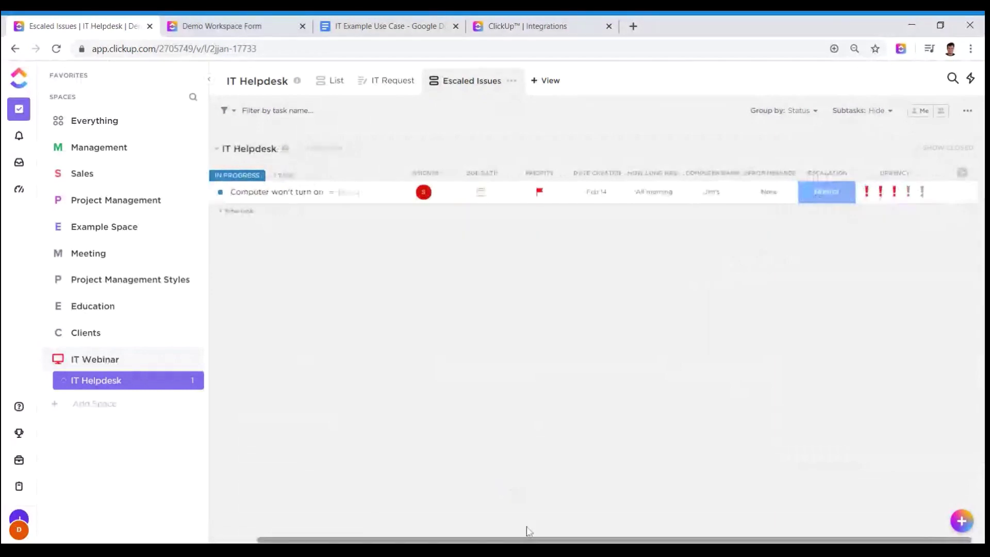
pyautogui.hscroll(1, 528, 531)
pyautogui.hscroll(-3, 732, 299)
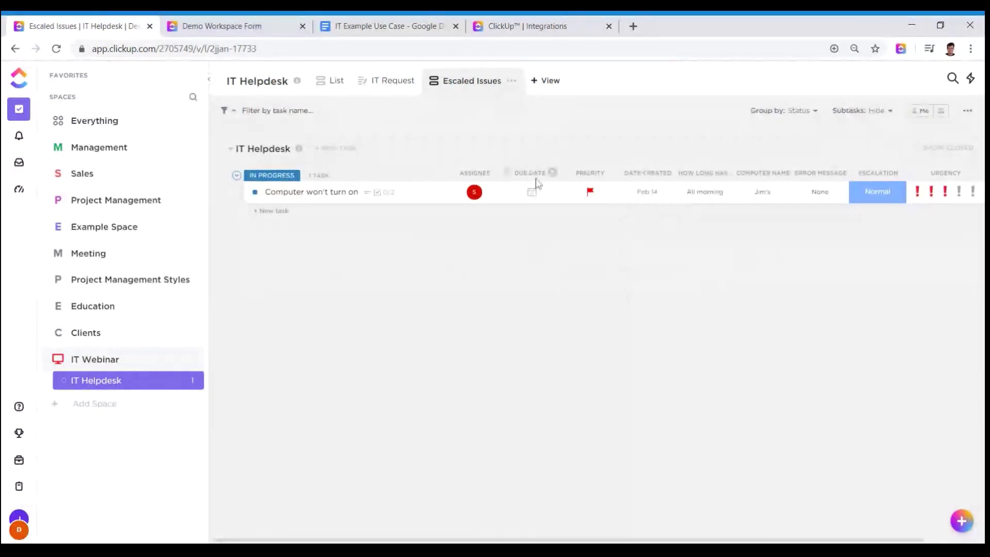
pyautogui.click(603, 172)
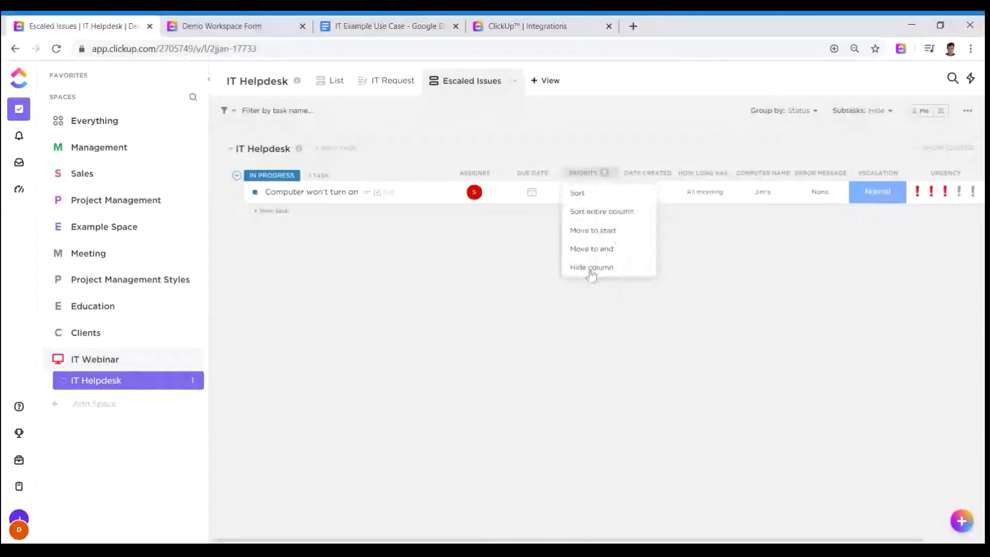
pyautogui.click(591, 269)
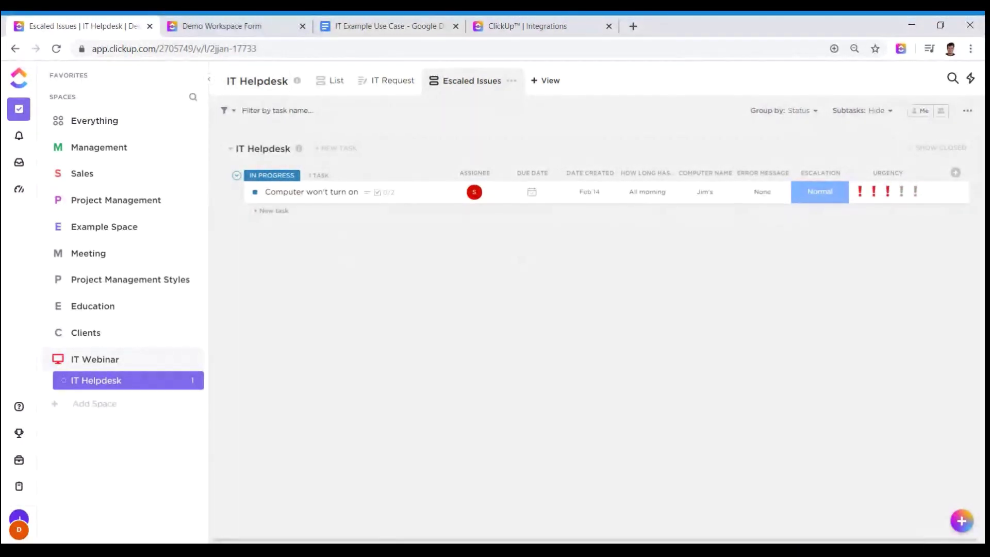
# Filter the Escaled Issues view to tasks whose Escalation is High.
pyautogui.click(224, 110)
pyautogui.scroll(-5, 260, 286)
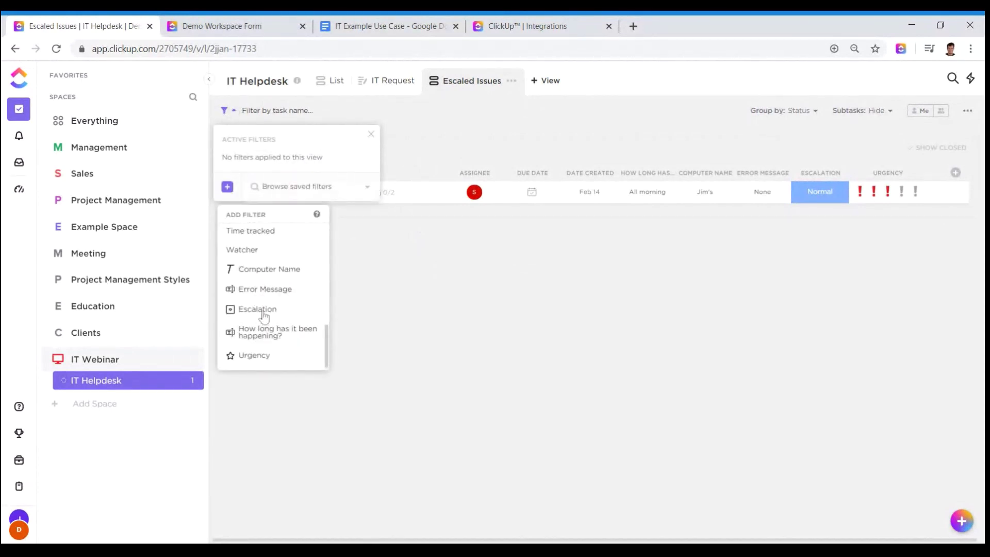
pyautogui.click(256, 310)
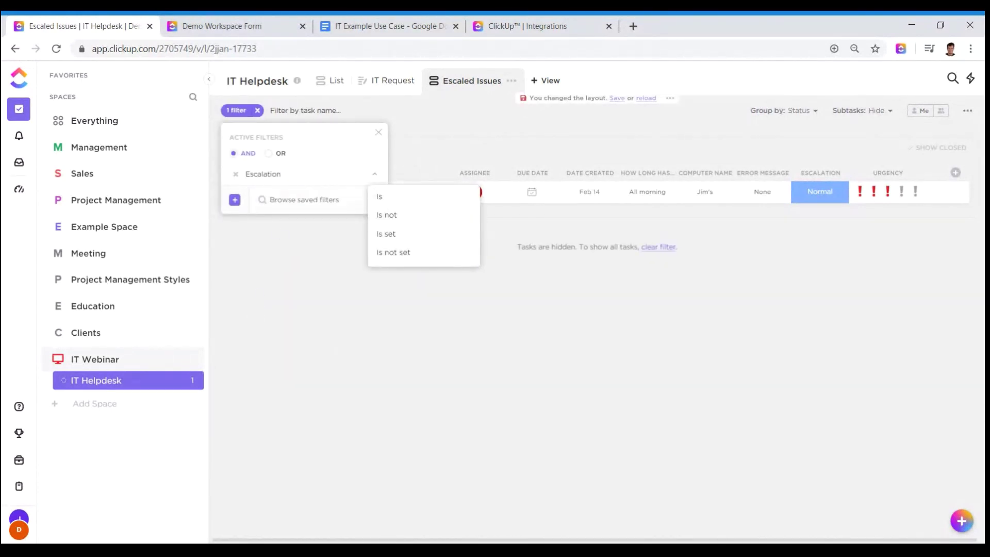
pyautogui.click(391, 198)
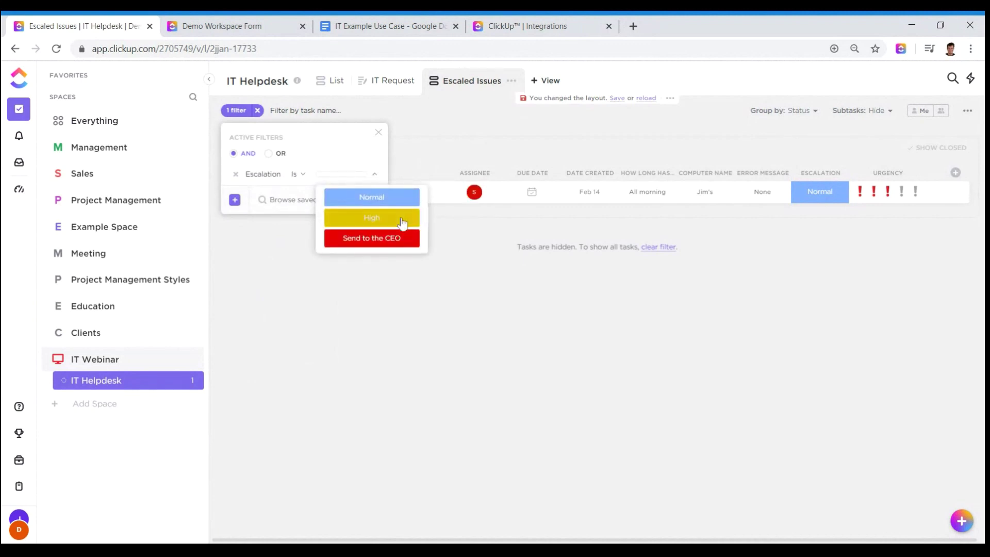
pyautogui.click(403, 223)
pyautogui.click(367, 174)
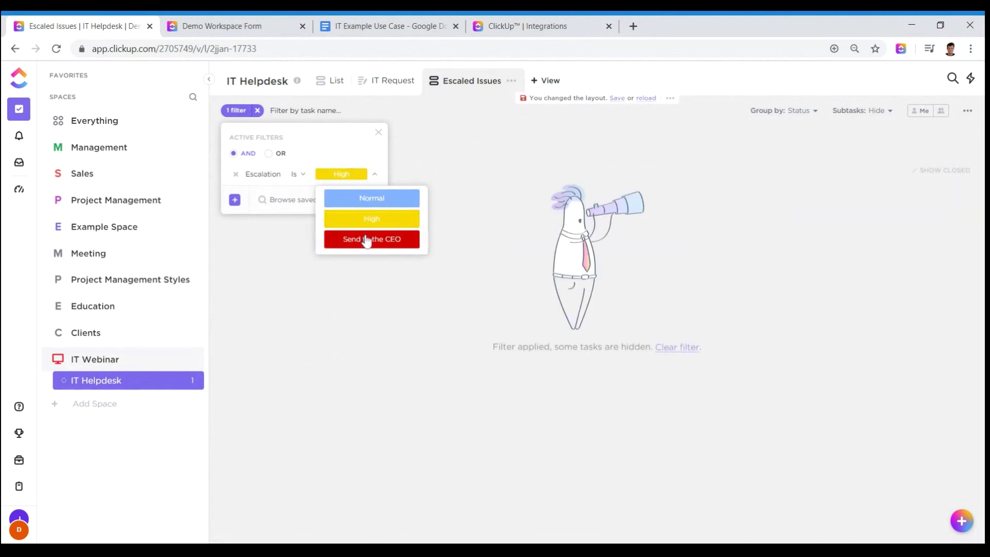
pyautogui.click(366, 240)
pyautogui.click(355, 173)
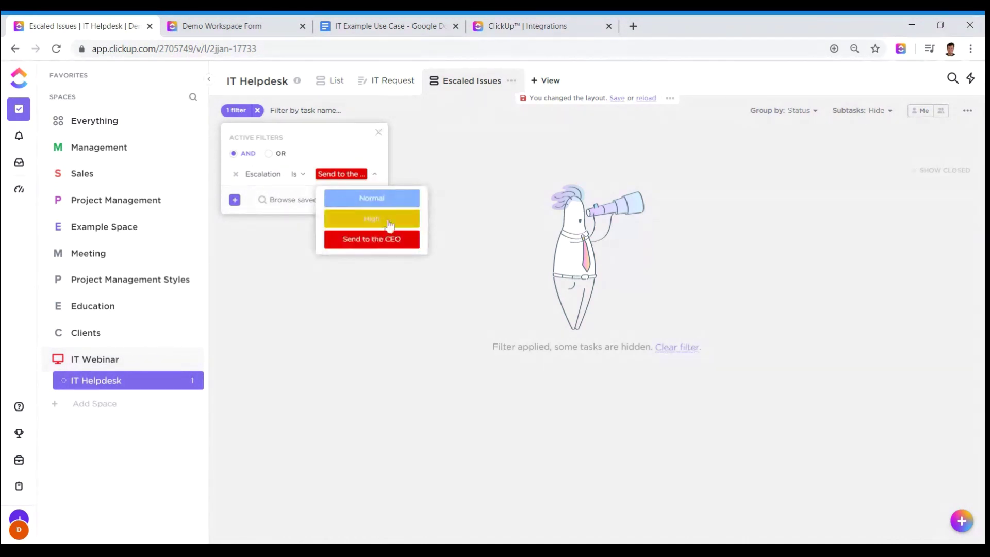
pyautogui.click(384, 219)
# Add an OR filter for Escalation is Send to the CEO and save the Escaled Issues view for everyone.
pyautogui.click(268, 153)
pyautogui.click(235, 200)
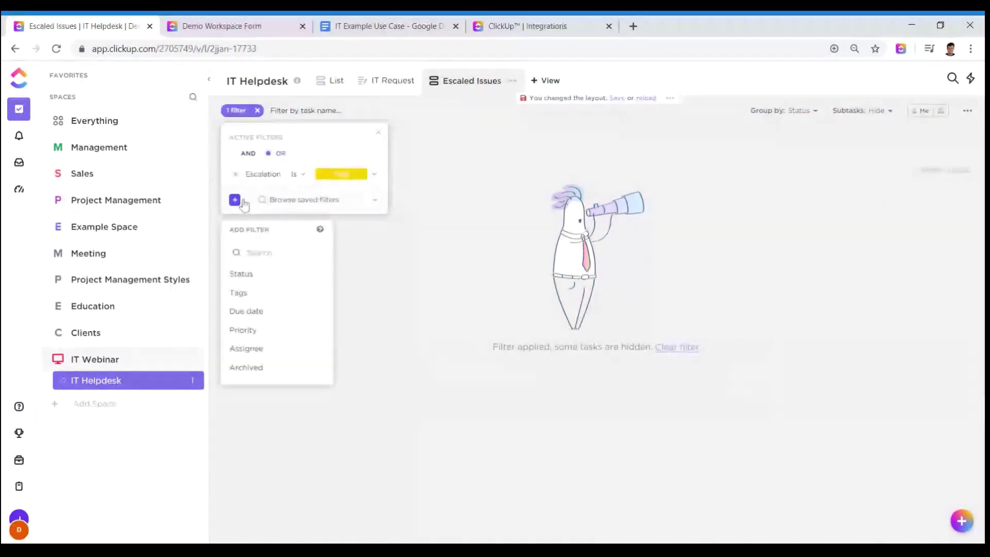
pyautogui.scroll(-5, 262, 306)
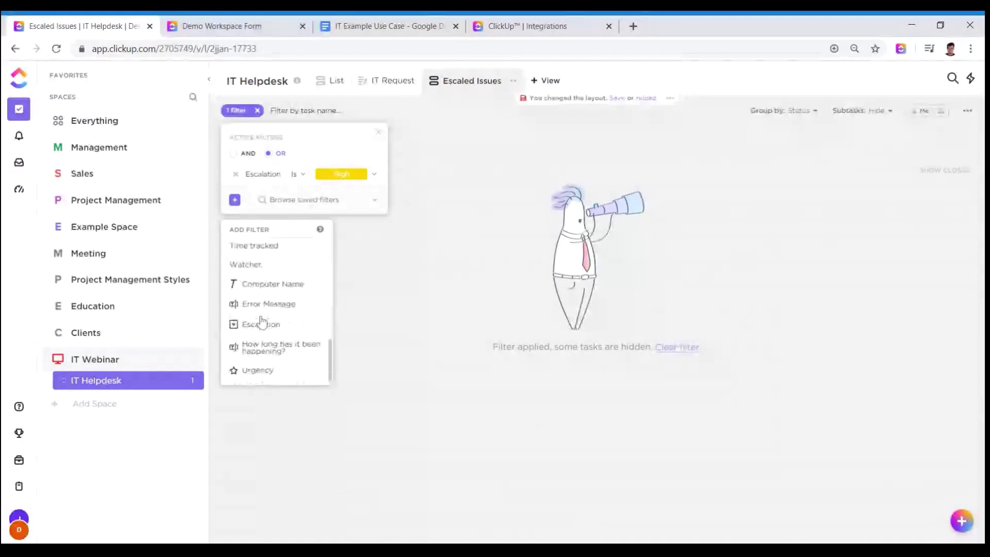
pyautogui.click(262, 322)
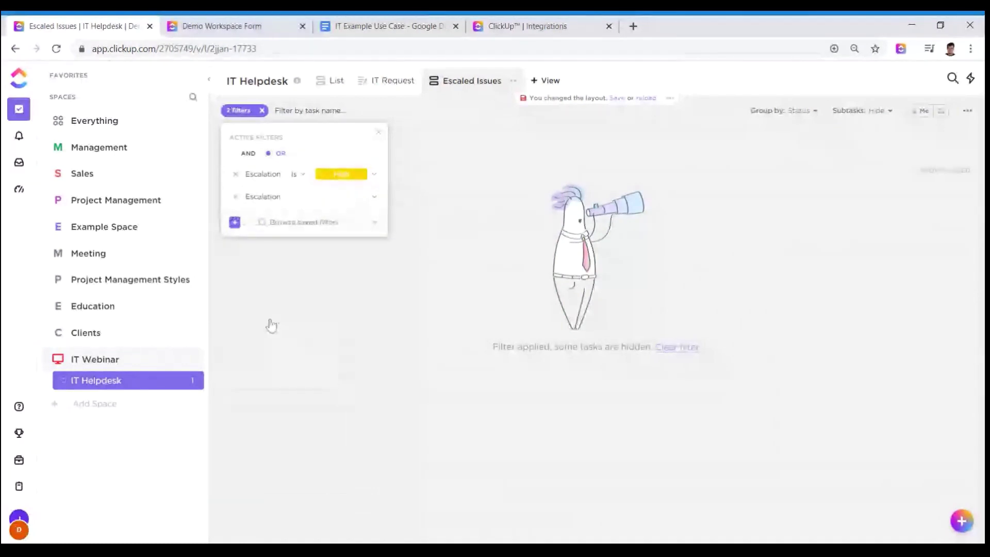
pyautogui.click(347, 204)
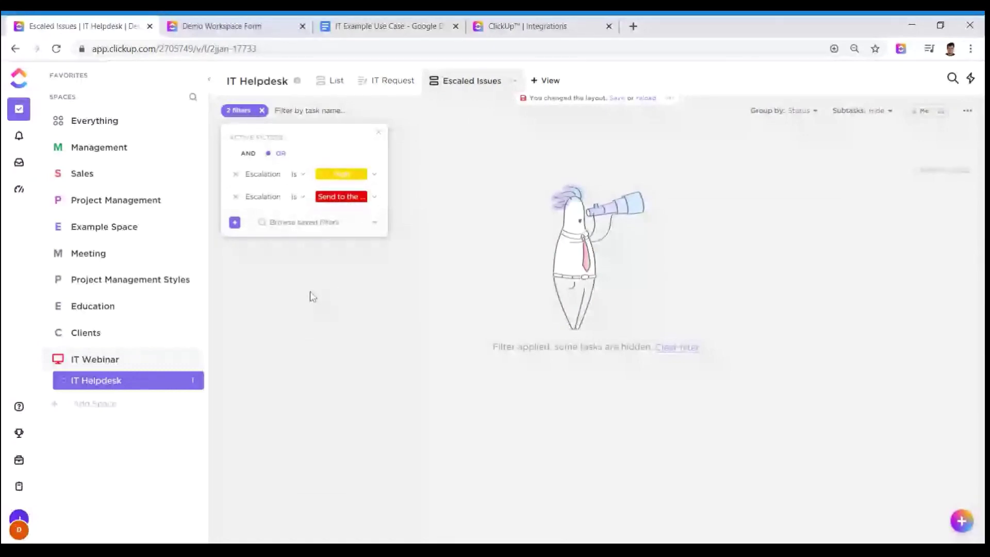
pyautogui.click(341, 264)
pyautogui.click(617, 98)
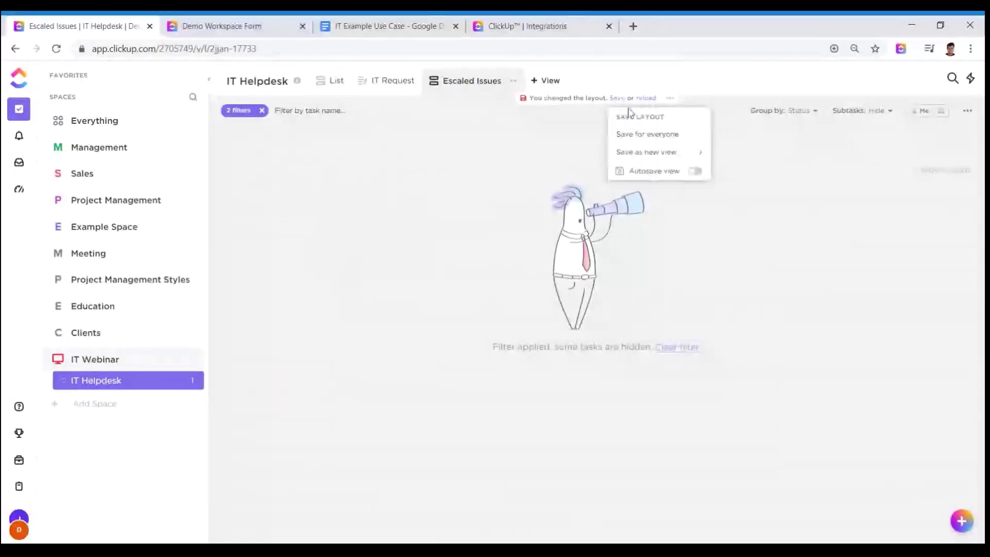
pyautogui.click(647, 135)
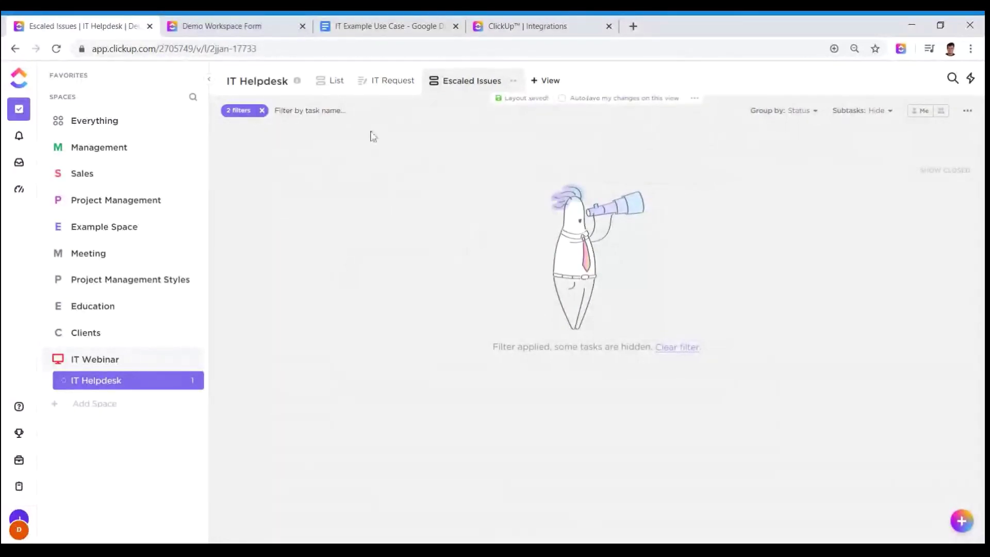
# Set the Escalation of "Computer won't turn on" to High in the List view and return to Escaled Issues.
pyautogui.click(335, 83)
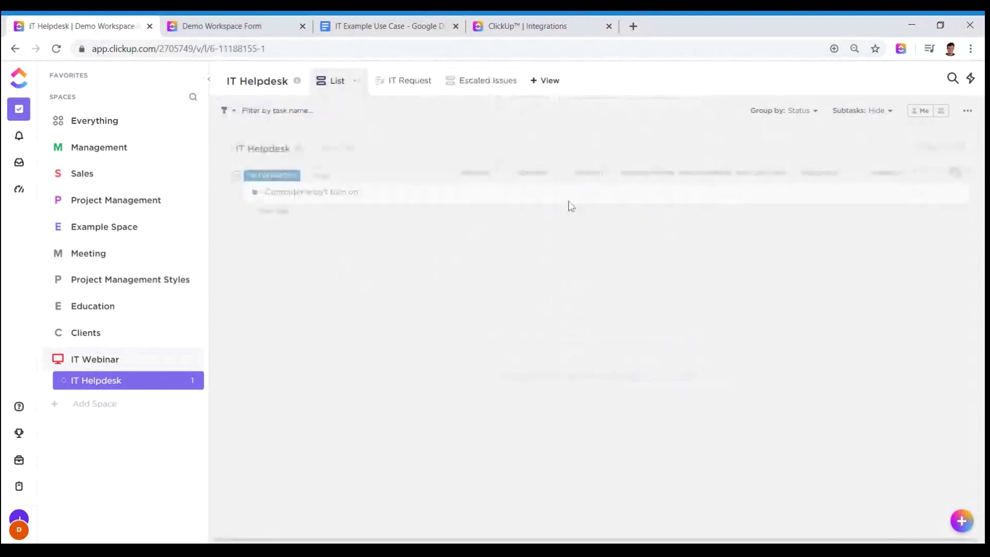
pyautogui.click(820, 191)
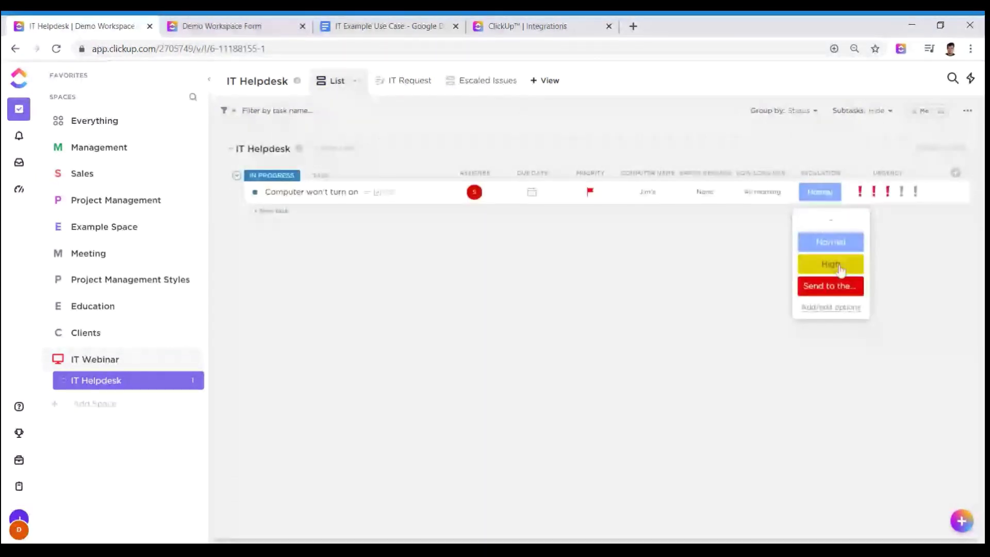
pyautogui.click(839, 266)
pyautogui.click(482, 81)
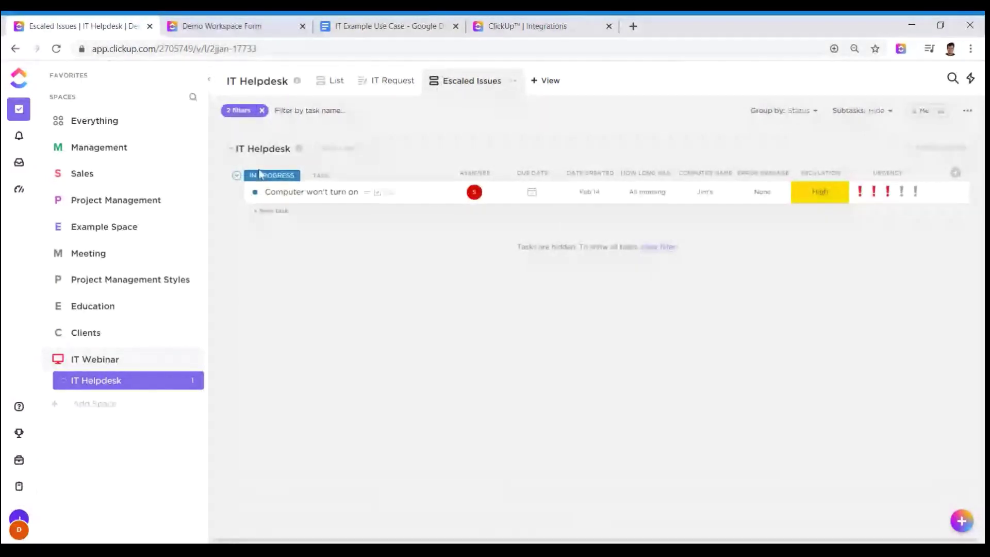
# Group the Escaled Issues view by Priority and save the layout for everyone.
pyautogui.click(799, 110)
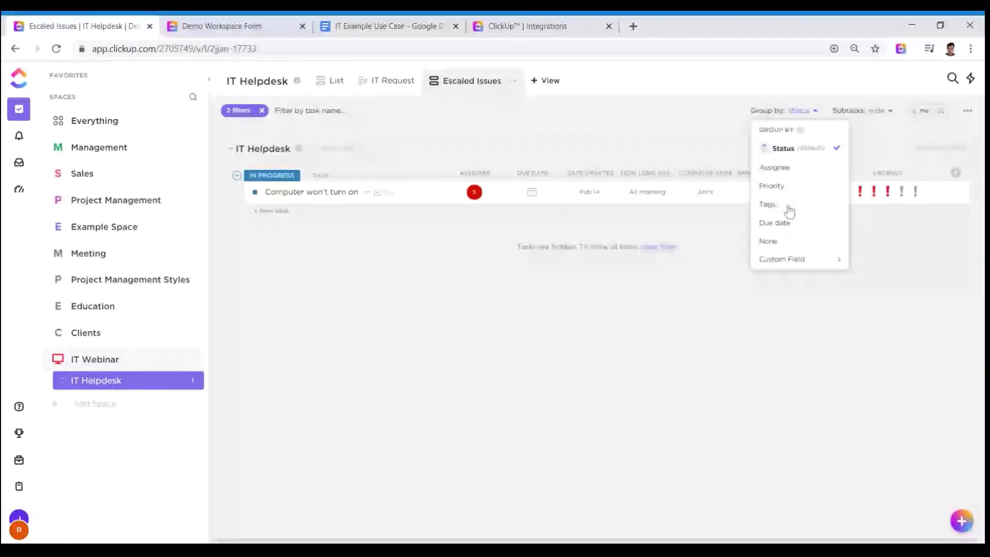
pyautogui.click(773, 186)
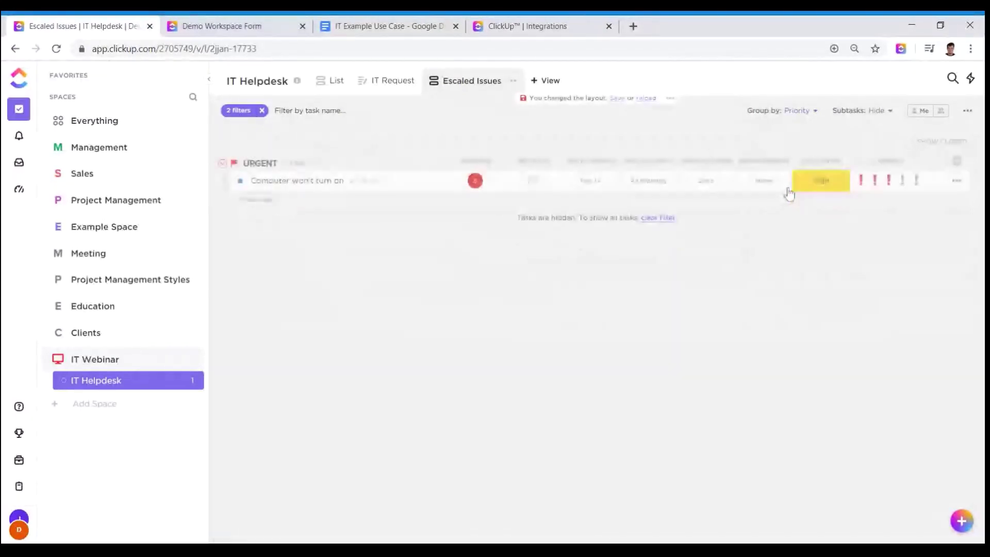
pyautogui.click(617, 98)
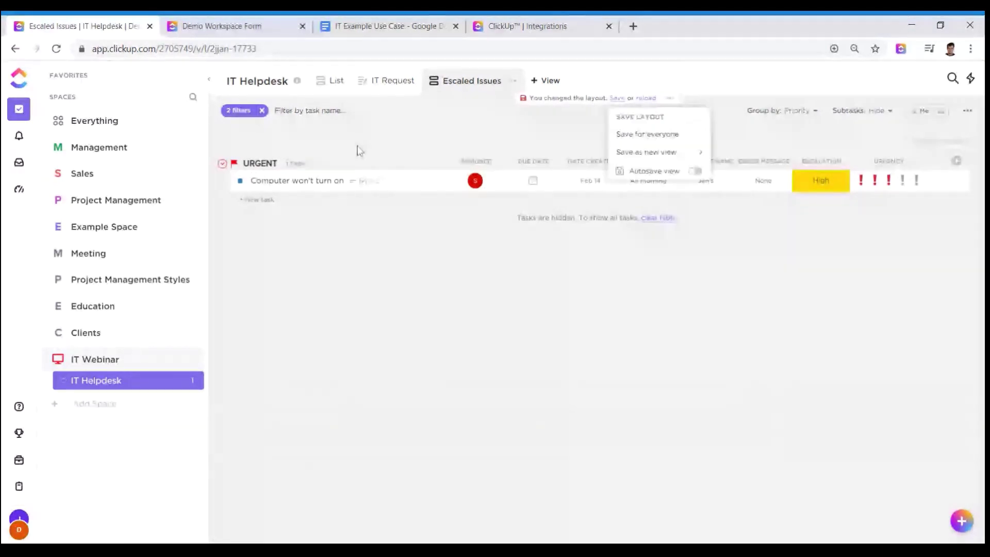
pyautogui.click(647, 134)
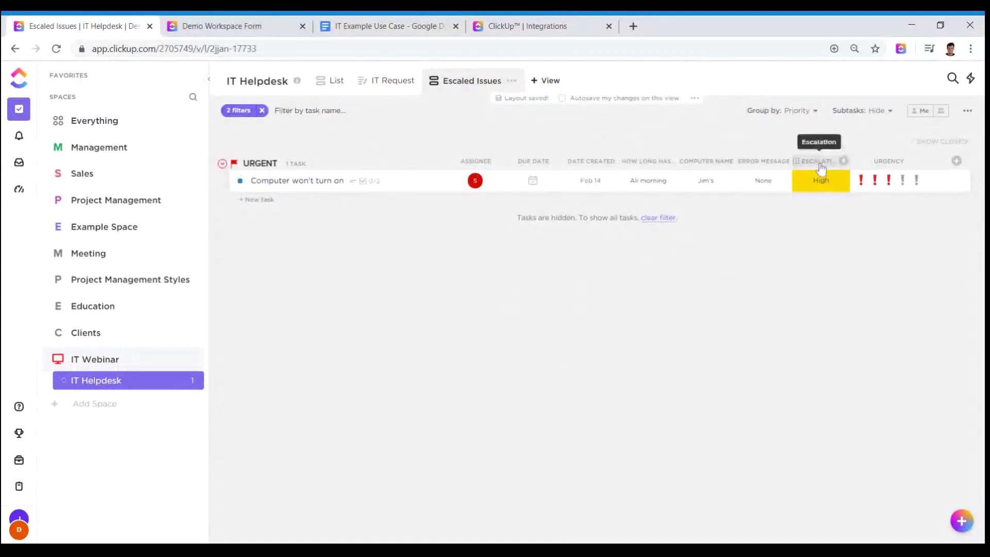
# Sort the Escaled Issues tasks by Date created and set subtasks to display Expanded.
pyautogui.click(592, 168)
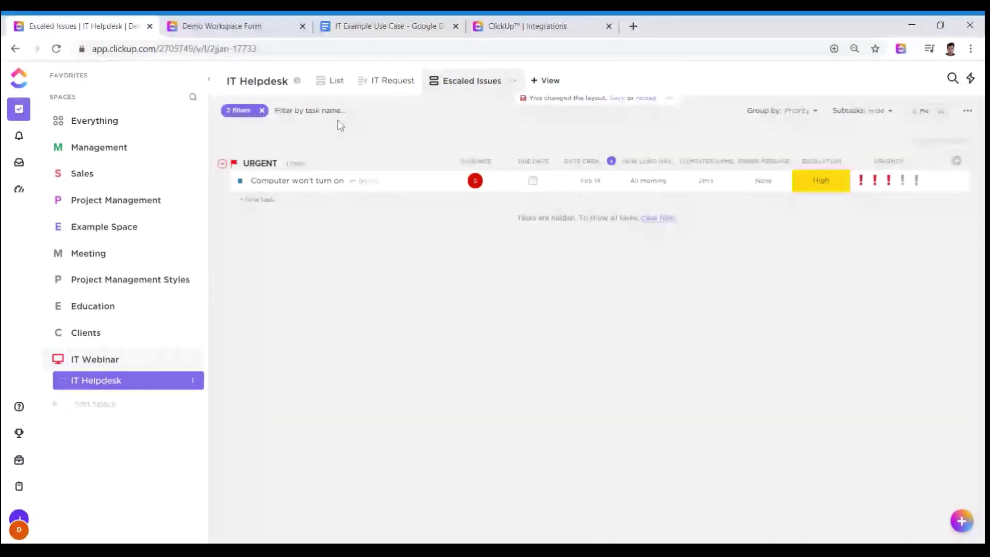
pyautogui.click(886, 109)
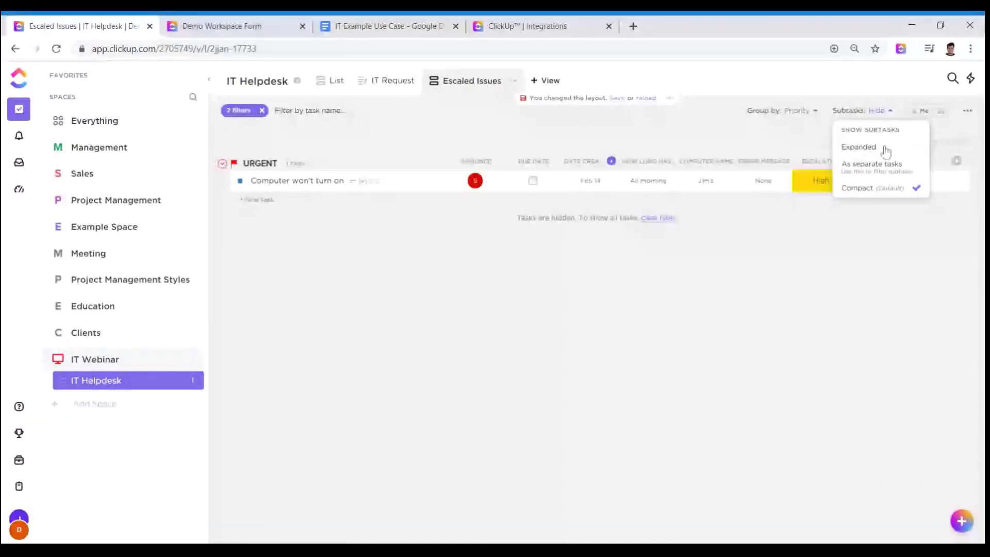
pyautogui.click(865, 150)
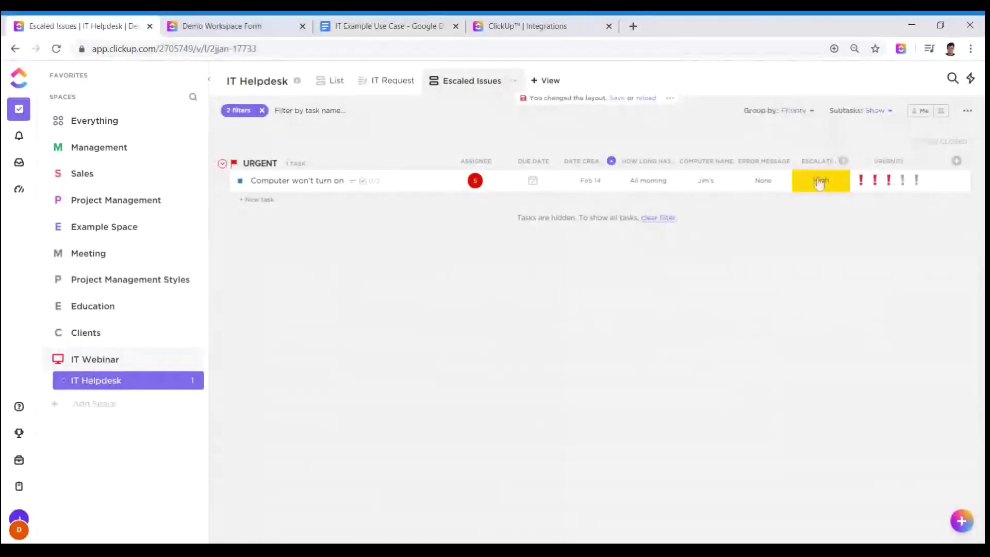
pyautogui.click(886, 111)
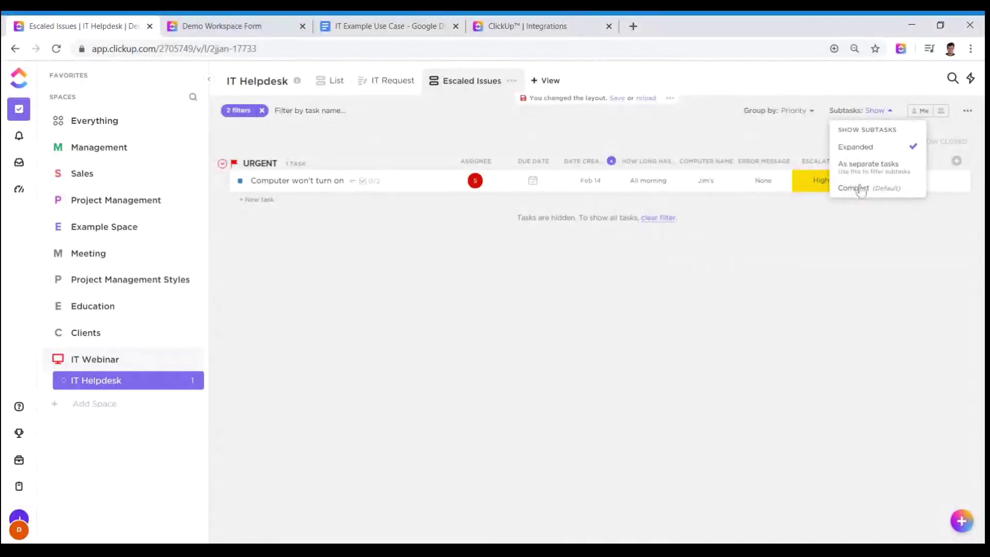
pyautogui.click(814, 268)
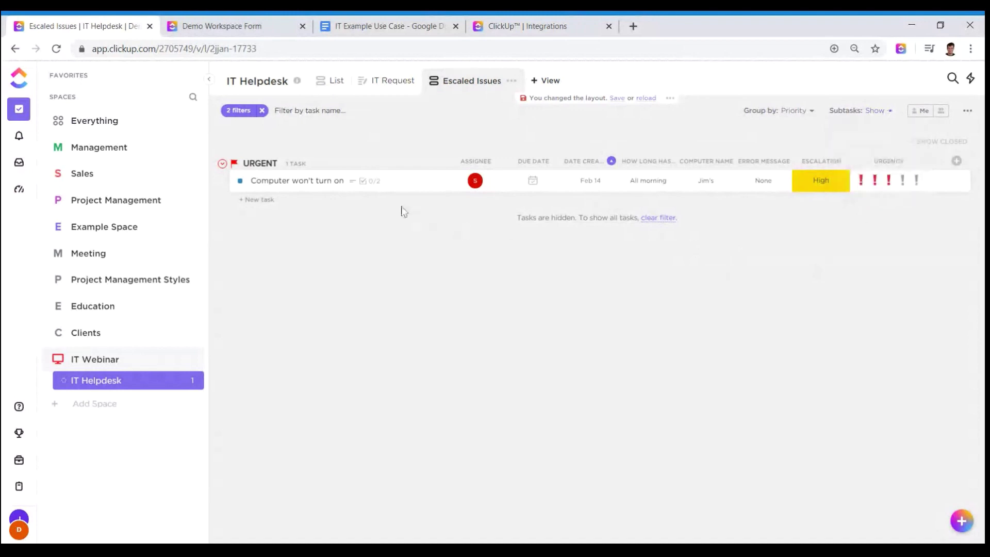
# Add a subtask named "Subtasks" to the task "Computer won't turn on" and close the task.
pyautogui.click(339, 182)
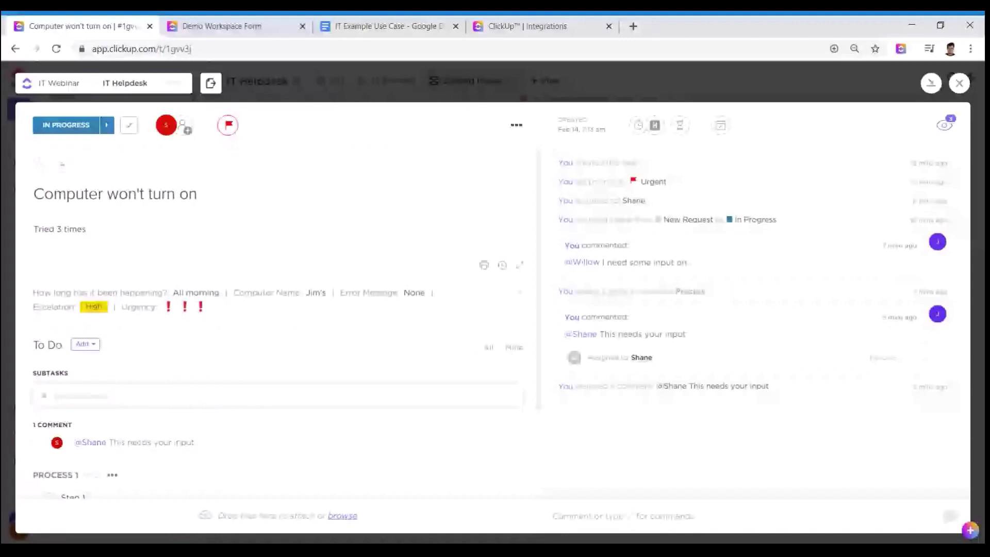
pyautogui.click(959, 83)
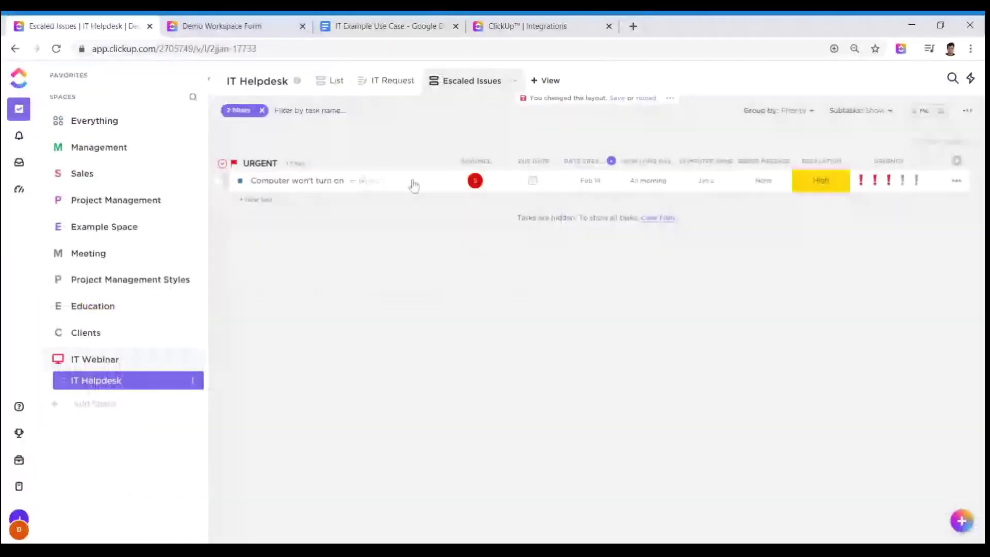
pyautogui.click(326, 190)
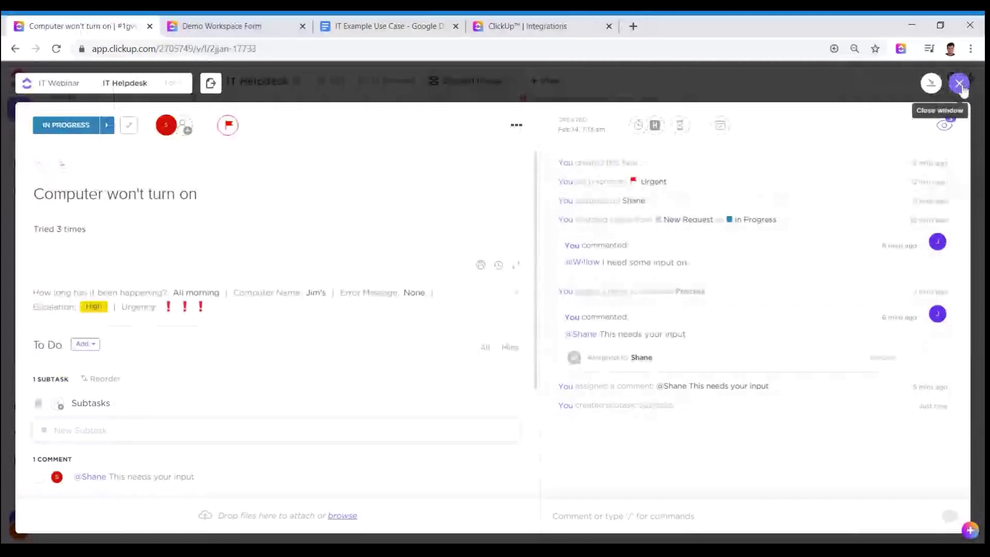
pyautogui.click(955, 83)
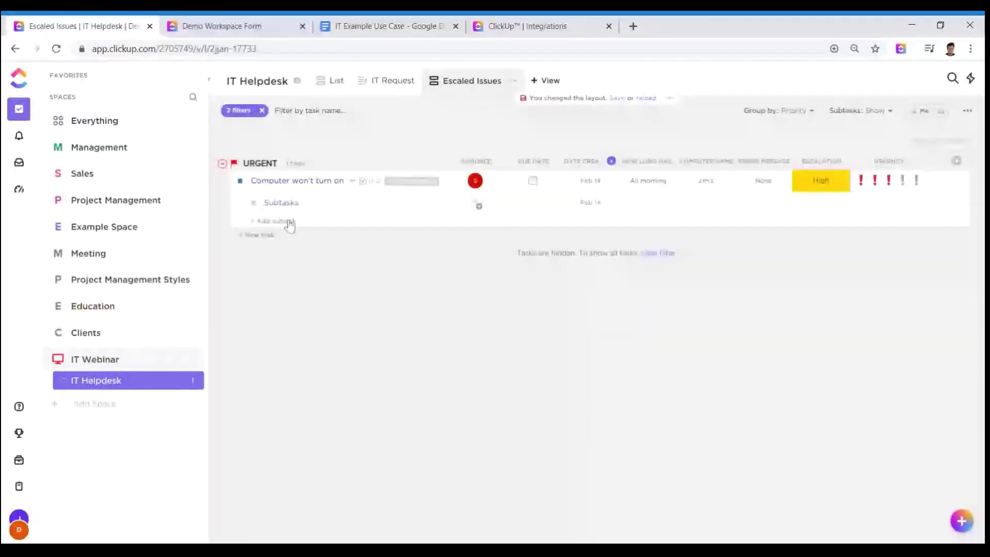
# Set the subtask display to Compact and unfold the subtasks of "Computer won't turn on".
pyautogui.click(873, 114)
pyautogui.click(860, 194)
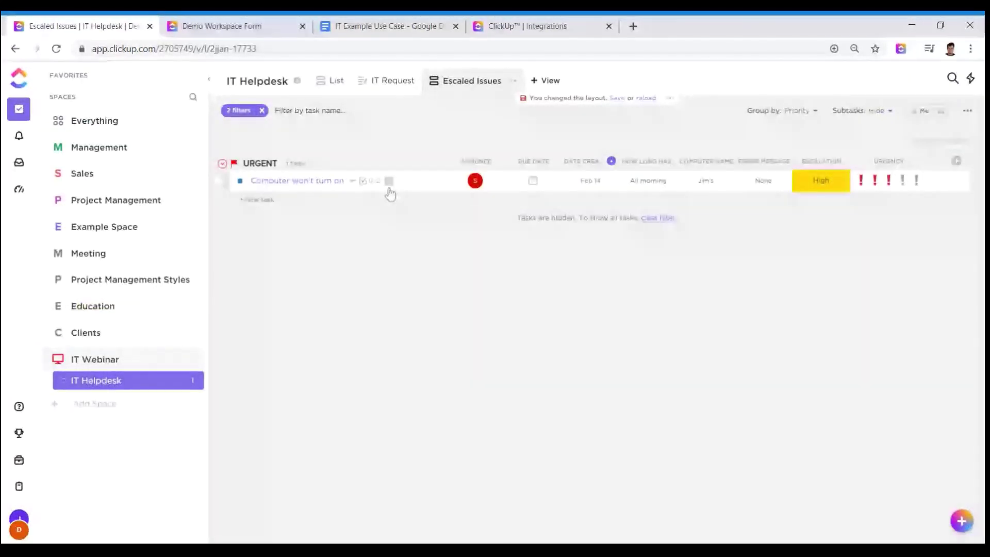
pyautogui.click(390, 182)
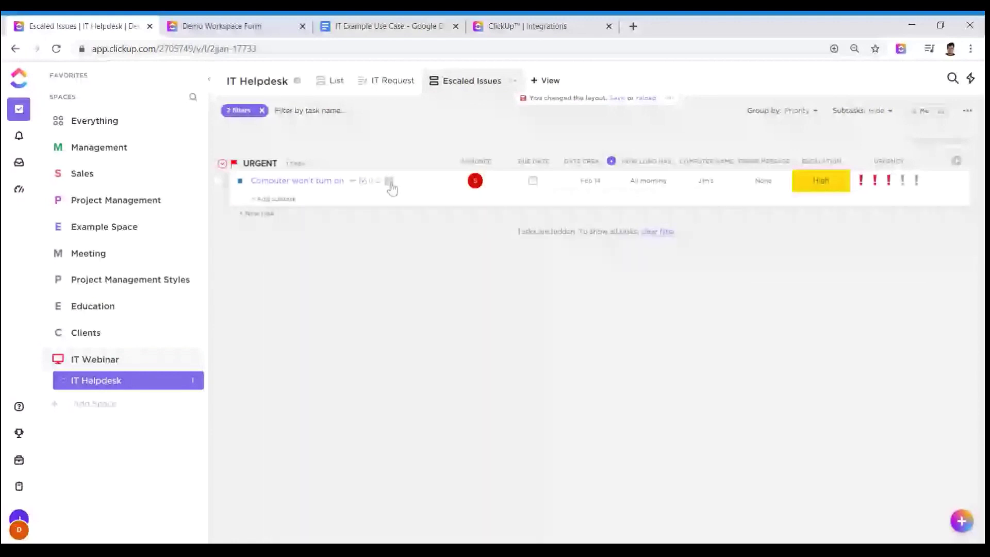
# Set the subtask display back to Expanded and save the Escaled Issues layout for everyone.
pyautogui.click(887, 113)
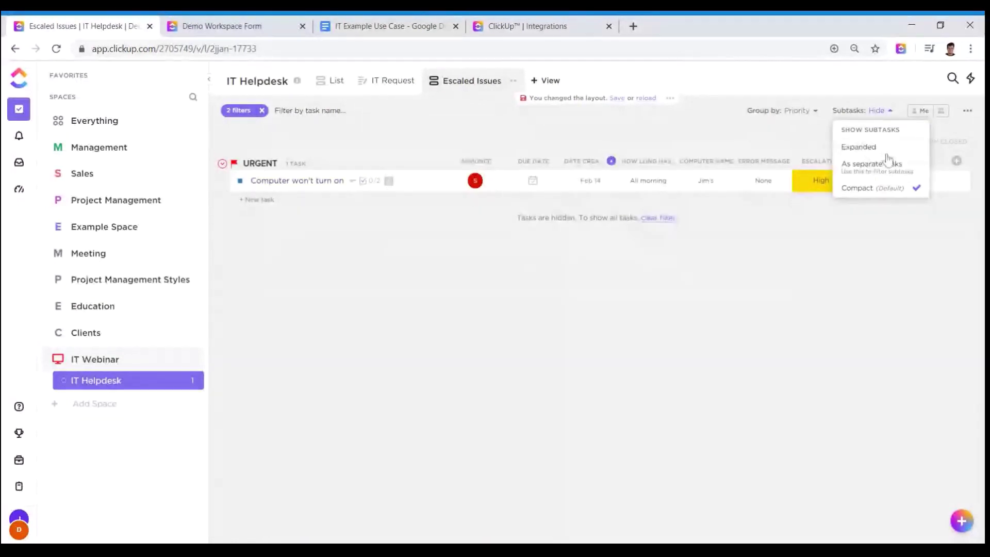
pyautogui.click(887, 152)
pyautogui.click(625, 99)
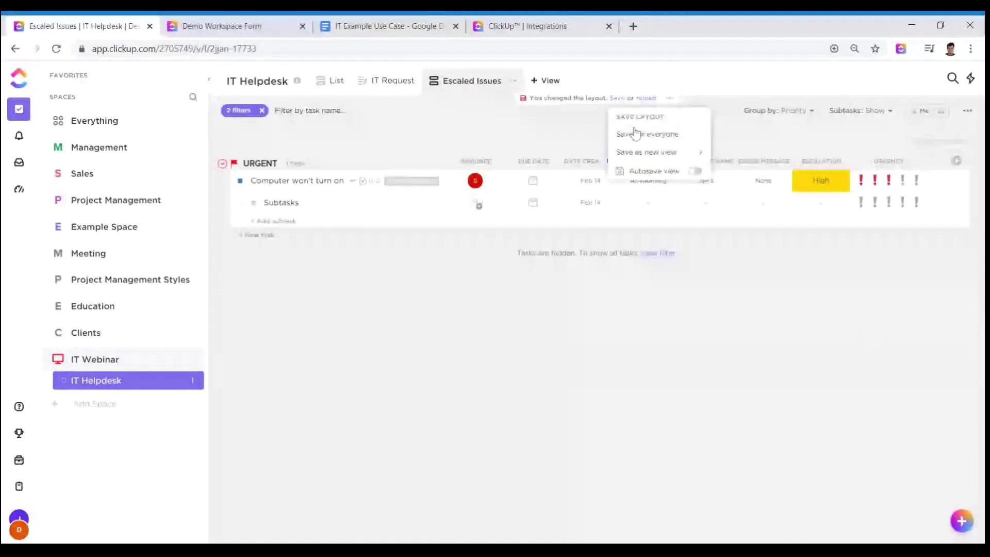
pyautogui.click(634, 132)
pyautogui.click(968, 110)
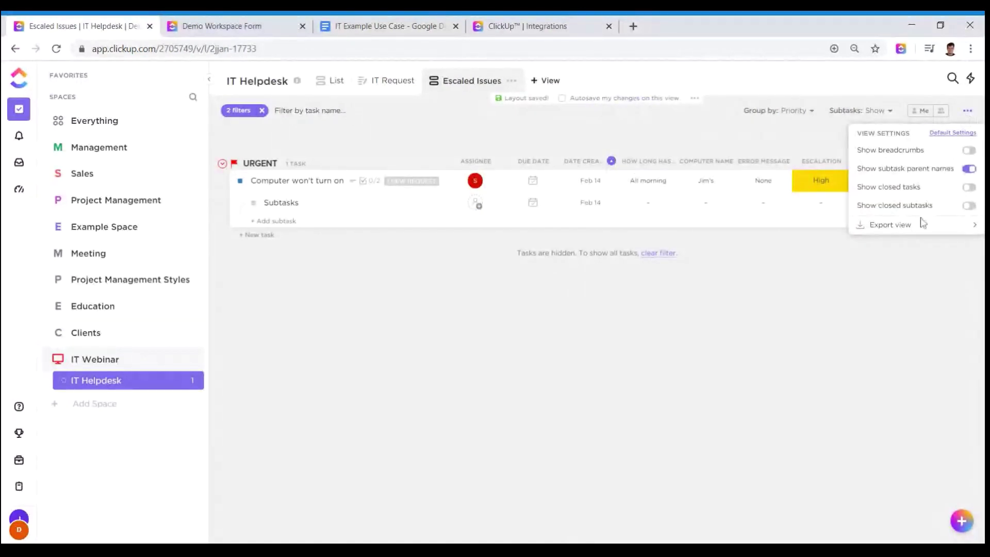
pyautogui.click(824, 365)
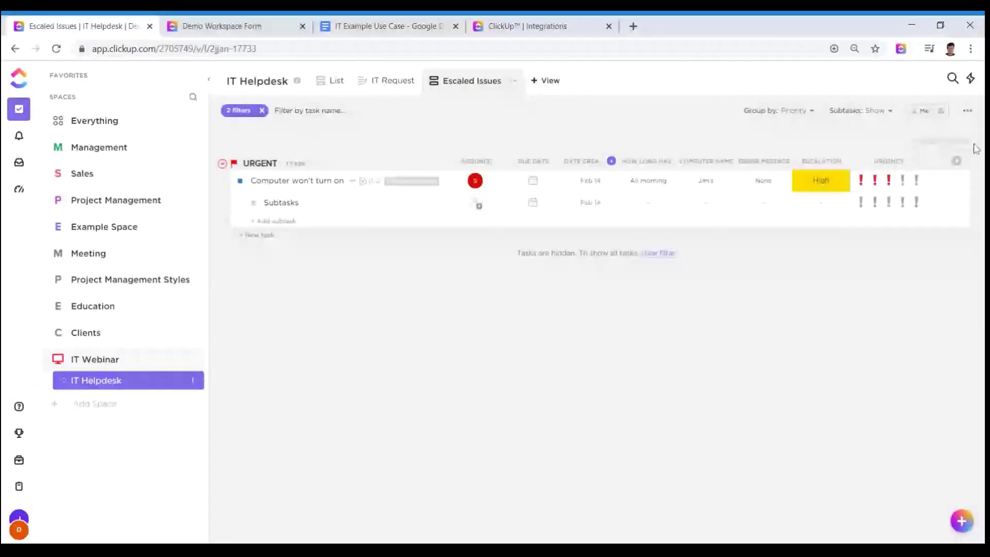
pyautogui.click(957, 161)
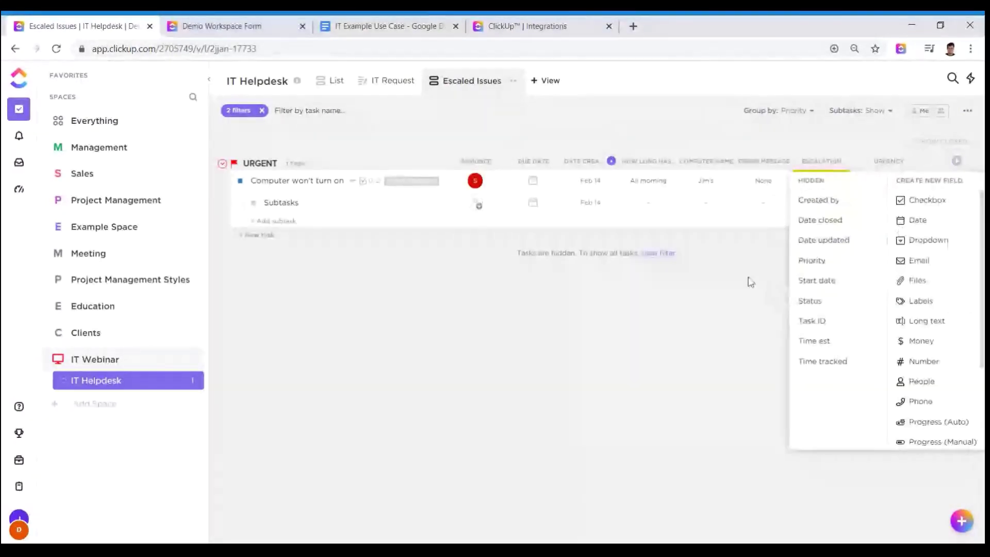
pyautogui.click(714, 393)
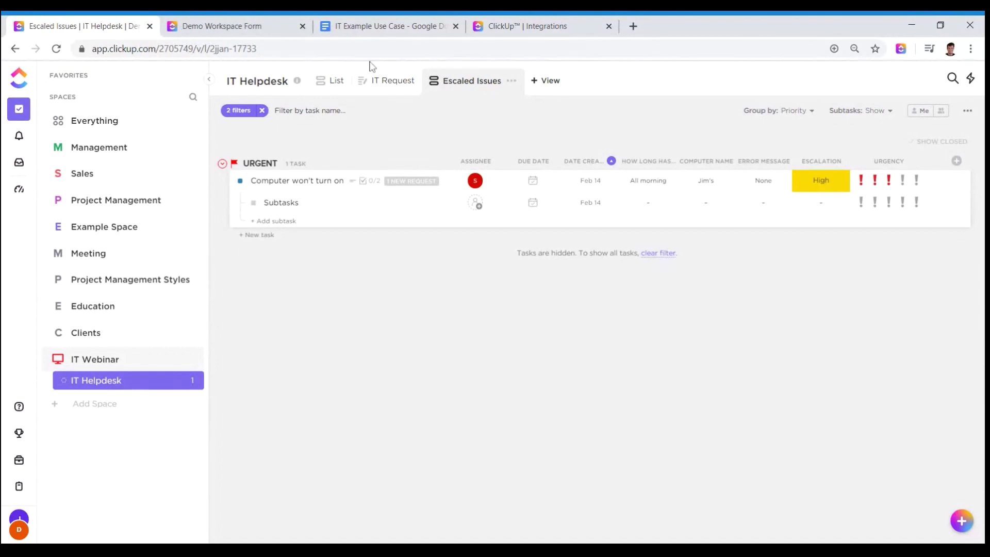
# Create a new dashboard named "IT Helpdesk".
pyautogui.click(332, 83)
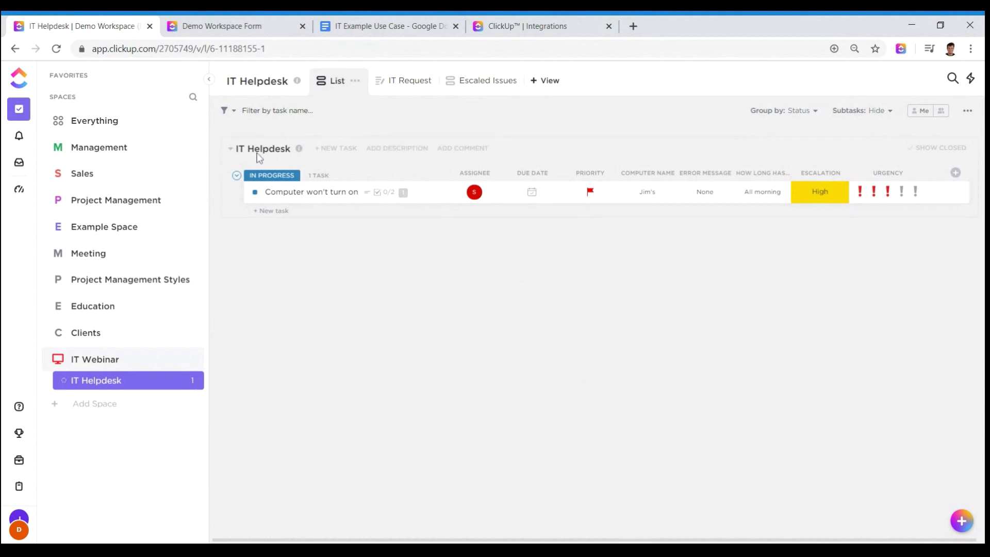
pyautogui.click(20, 188)
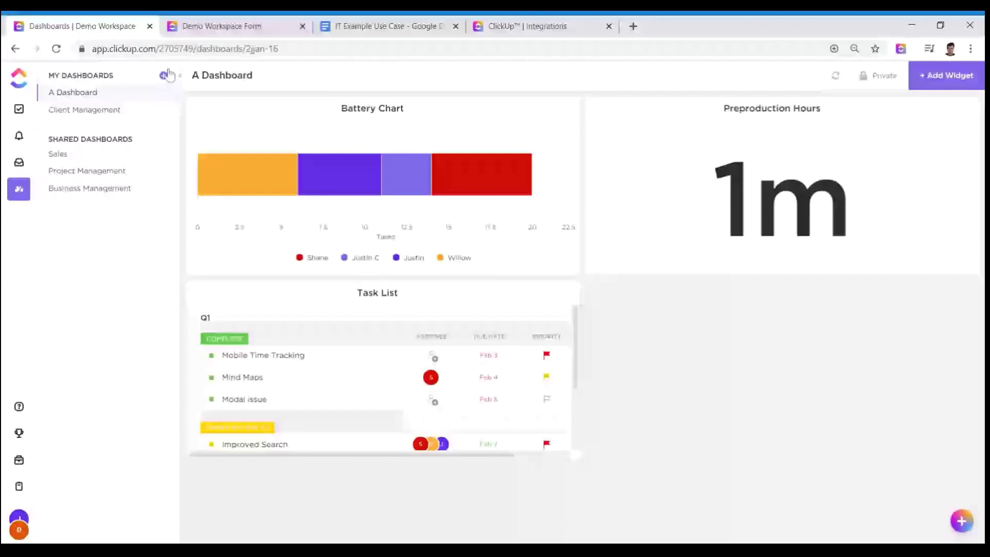
pyautogui.click(165, 75)
pyautogui.write('IT Helpdesk')
pyautogui.press('Return')
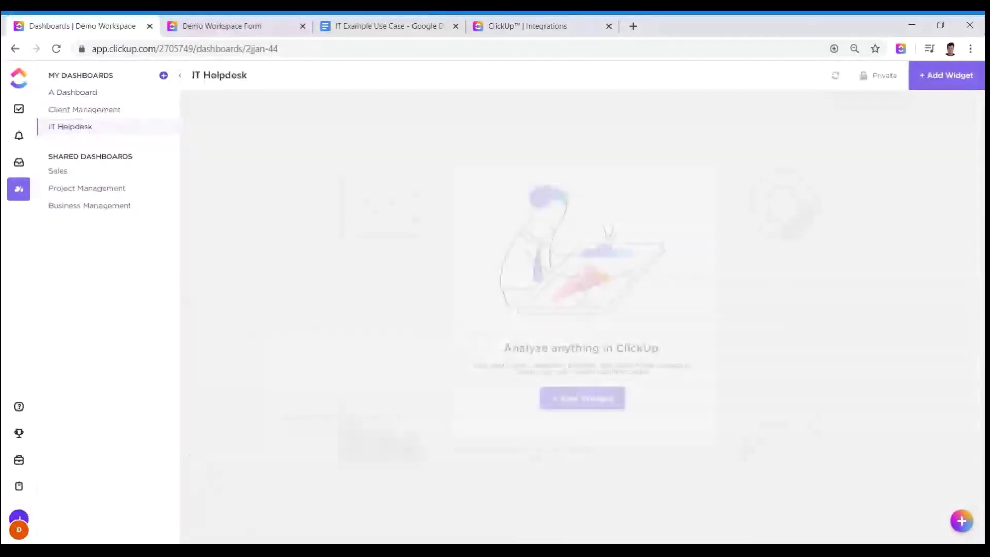
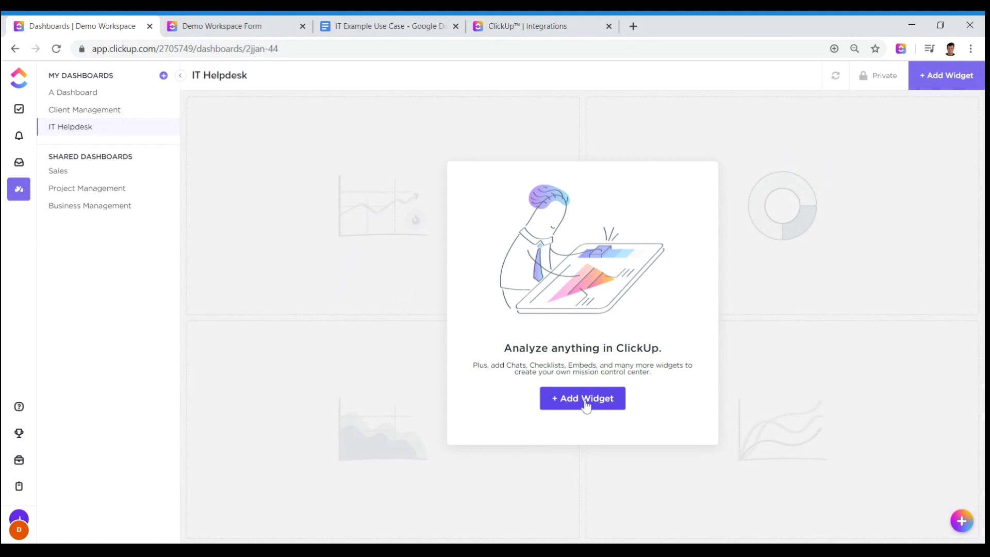
# Start a custom Pie Chart widget on the IT Helpdesk dashboard and name it "Urgency".
pyautogui.click(585, 405)
pyautogui.click(697, 111)
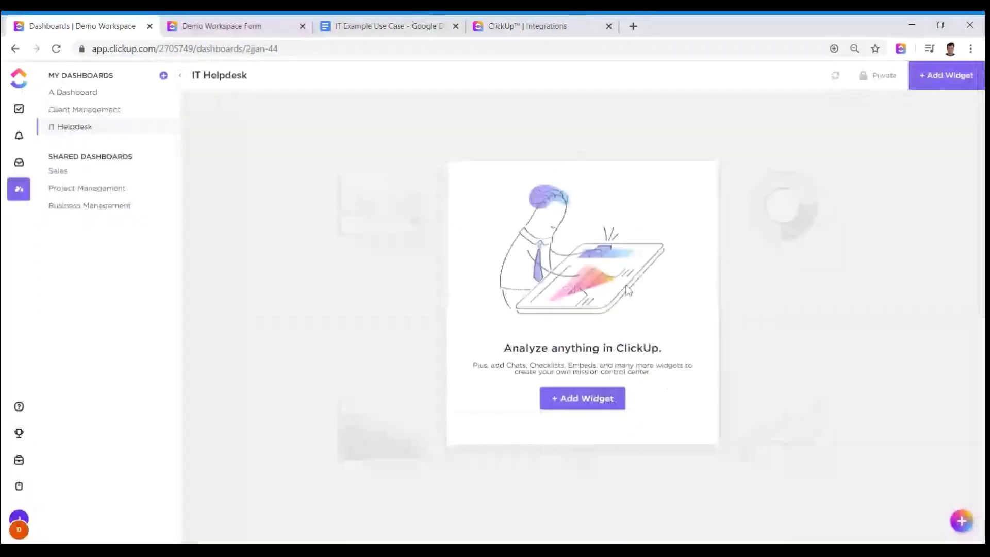
pyautogui.click(592, 399)
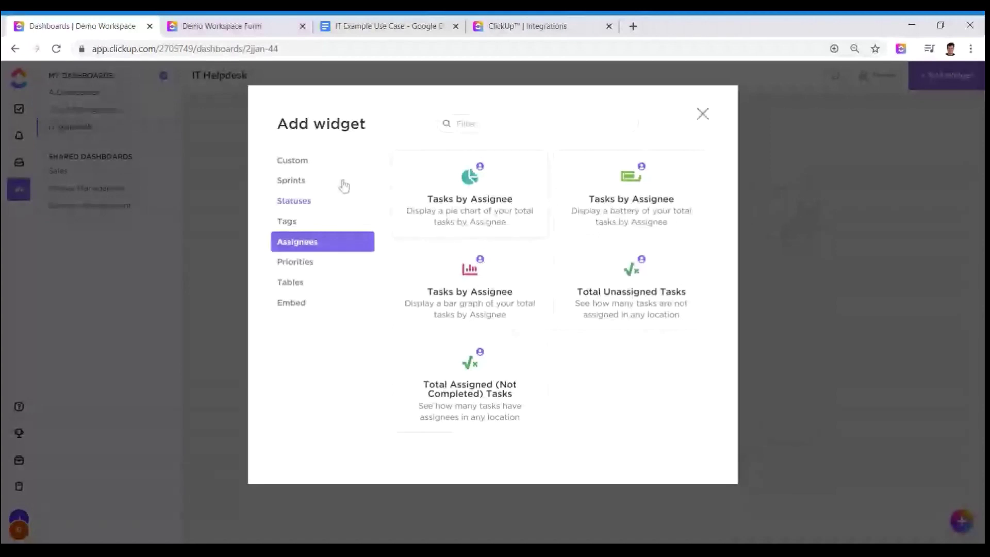
pyautogui.click(334, 163)
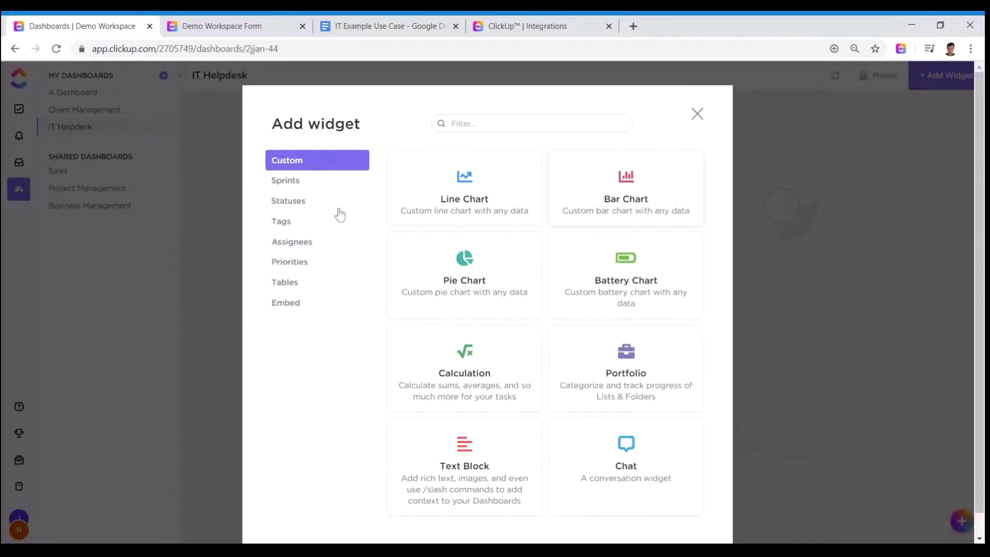
pyautogui.click(311, 241)
pyautogui.click(296, 169)
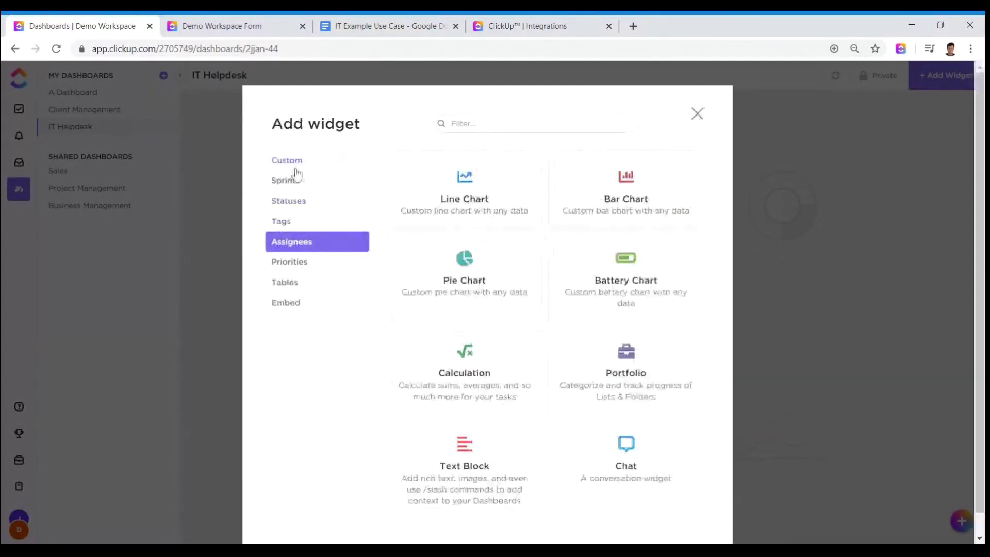
pyautogui.click(453, 290)
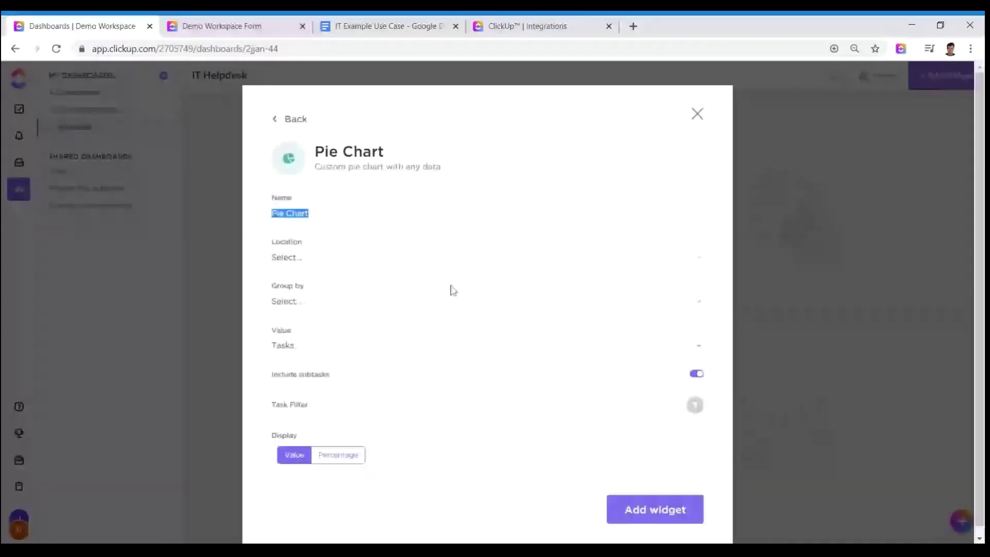
pyautogui.write('Urgency')
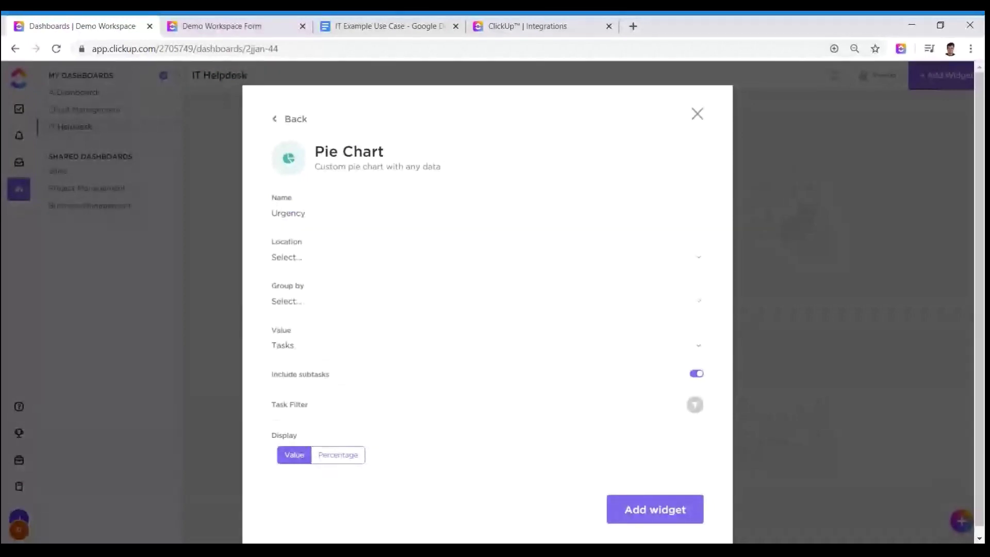
# Set the Urgency pie chart's location to the IT Webinar space.
pyautogui.click(413, 262)
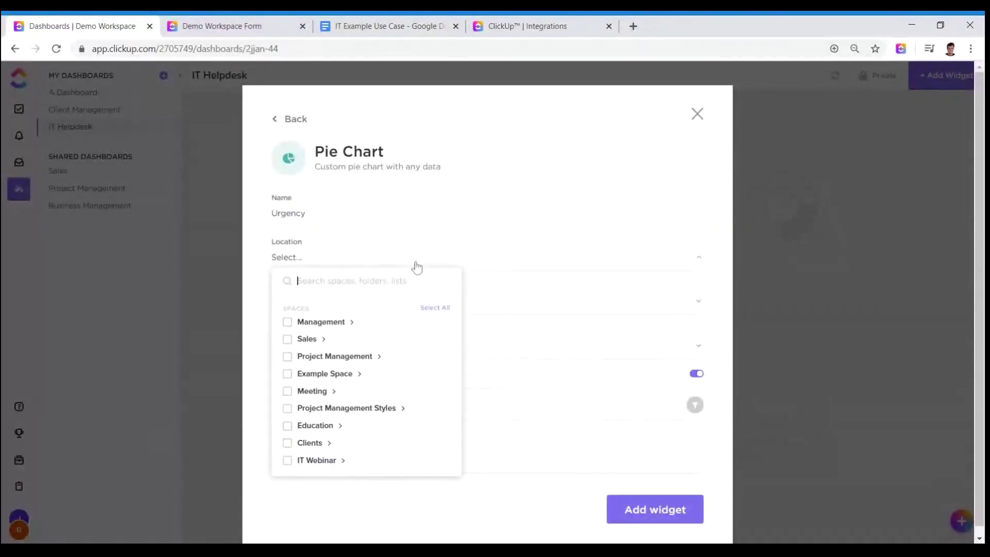
pyautogui.click(288, 461)
pyautogui.click(287, 461)
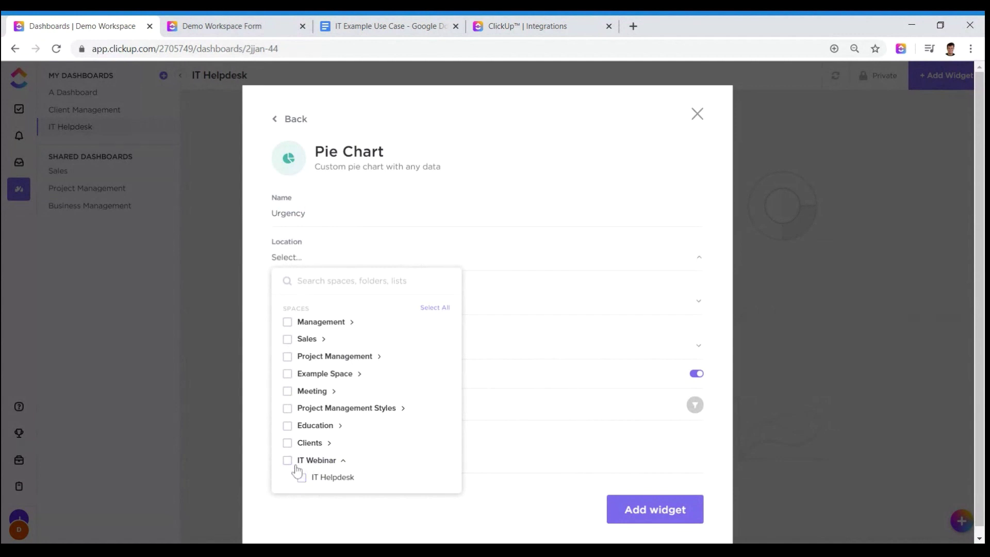
pyautogui.click(302, 478)
pyautogui.click(400, 526)
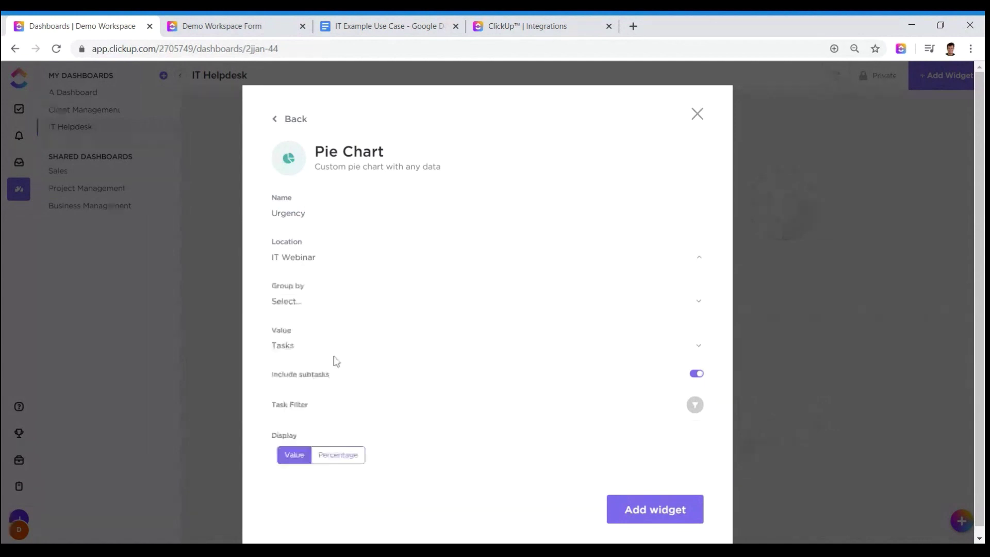
# Group the Urgency pie chart by Priority, showing All Priorities.
pyautogui.click(330, 300)
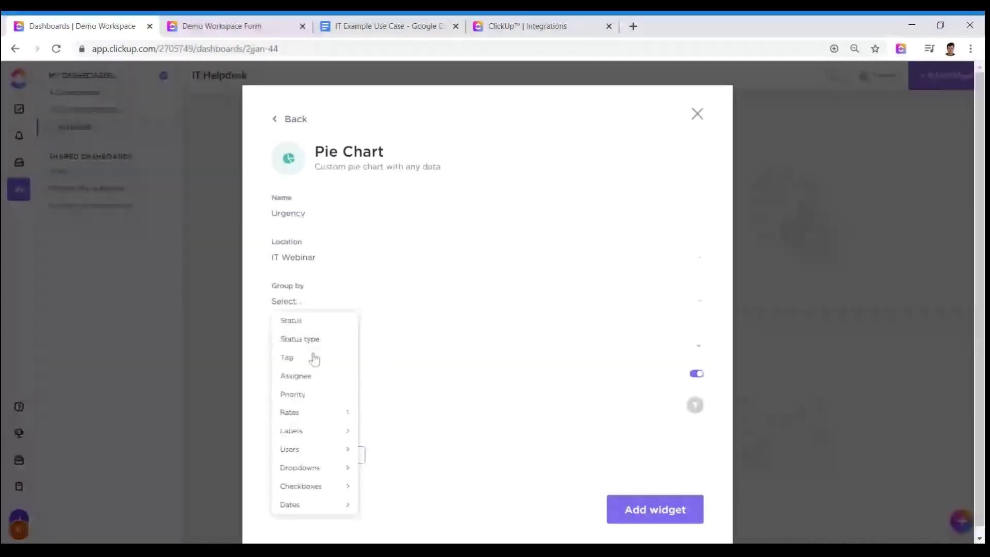
pyautogui.click(318, 397)
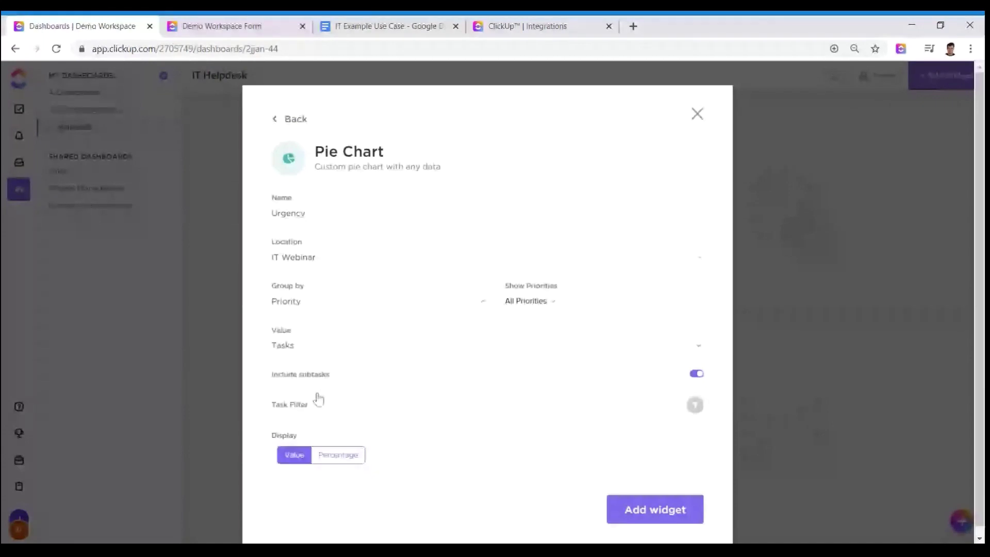
pyautogui.click(569, 308)
pyautogui.click(481, 501)
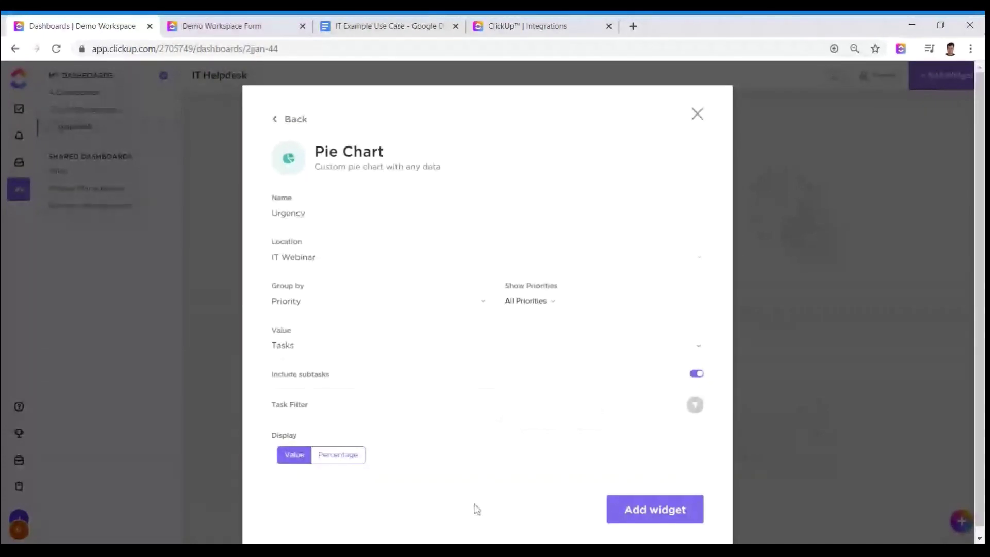
# Use Tasks as the Urgency chart's value, display it as Percentage, and add the widget to the dashboard.
pyautogui.scroll(-1, 515, 411)
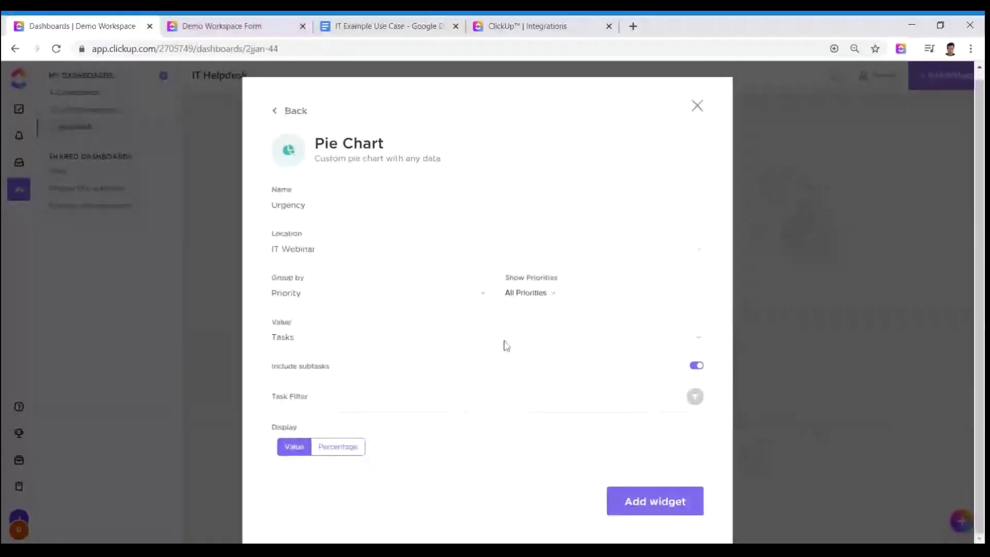
pyautogui.click(298, 341)
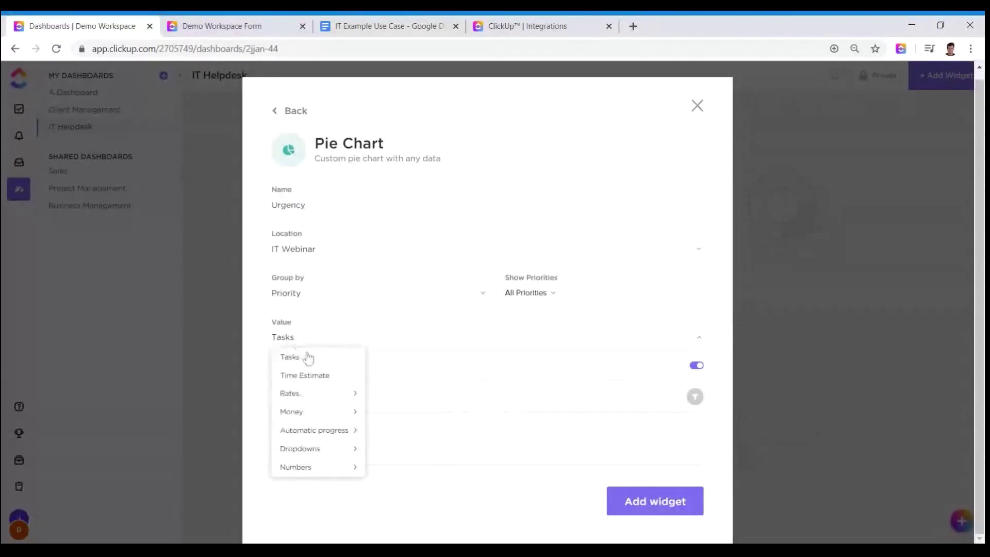
pyautogui.click(290, 358)
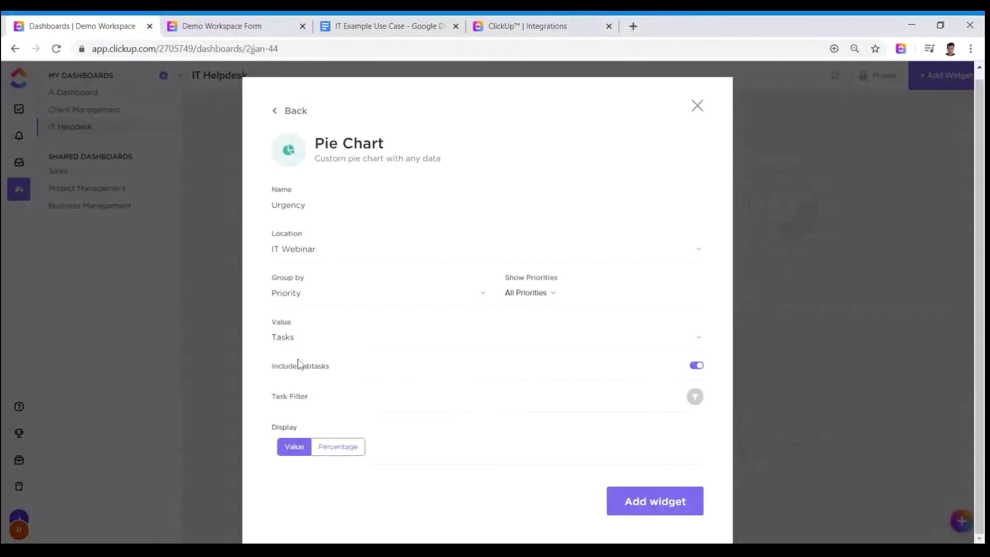
pyautogui.click(339, 345)
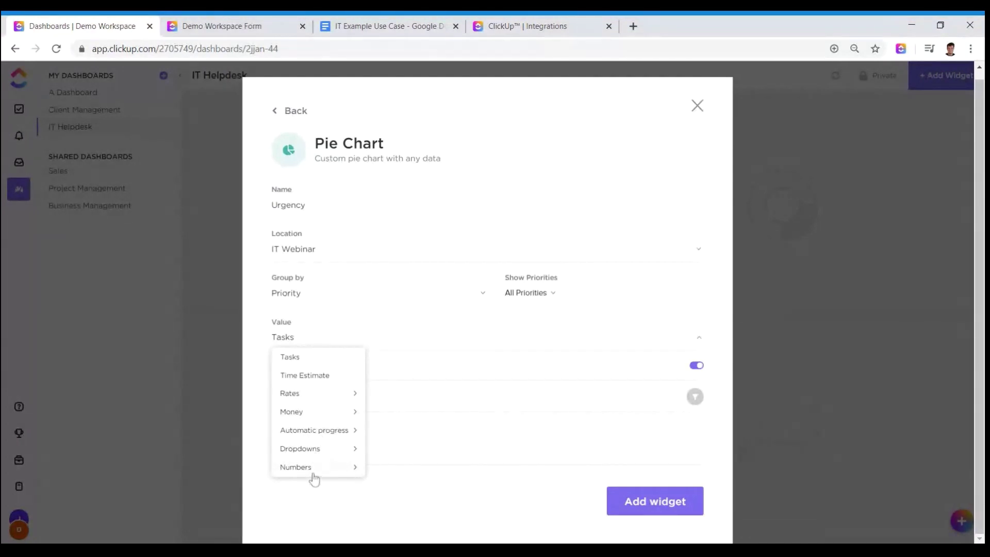
pyautogui.click(376, 510)
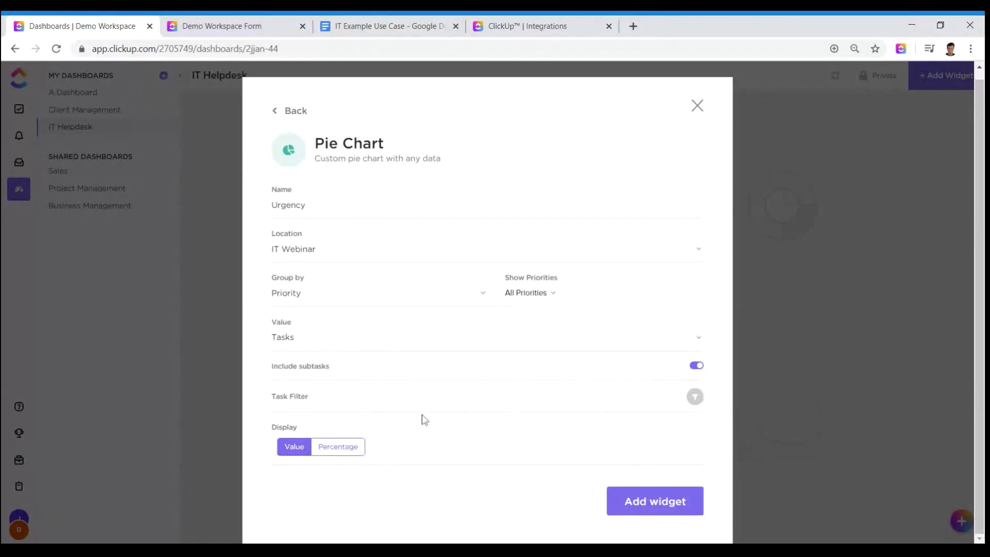
pyautogui.click(326, 449)
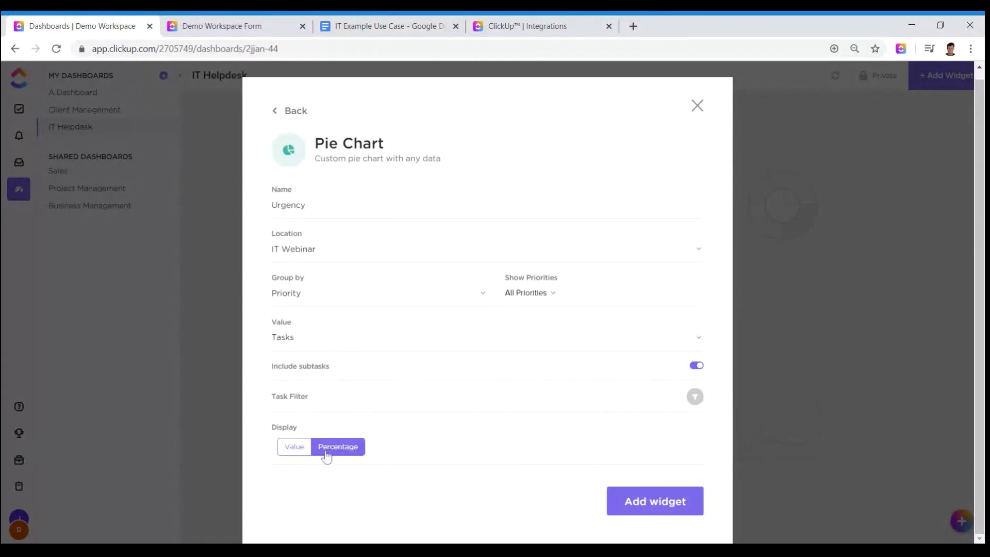
pyautogui.click(662, 512)
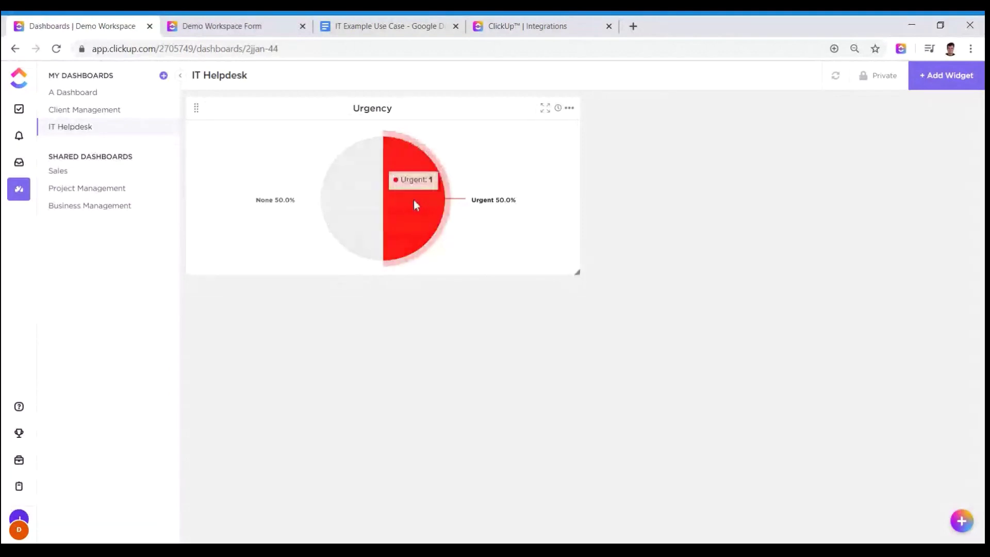
# Examine the Urgency chart and the shared Project Management dashboard's widgets, ending back on the IT Helpdesk dashboard.
pyautogui.moveTo(267, 207)
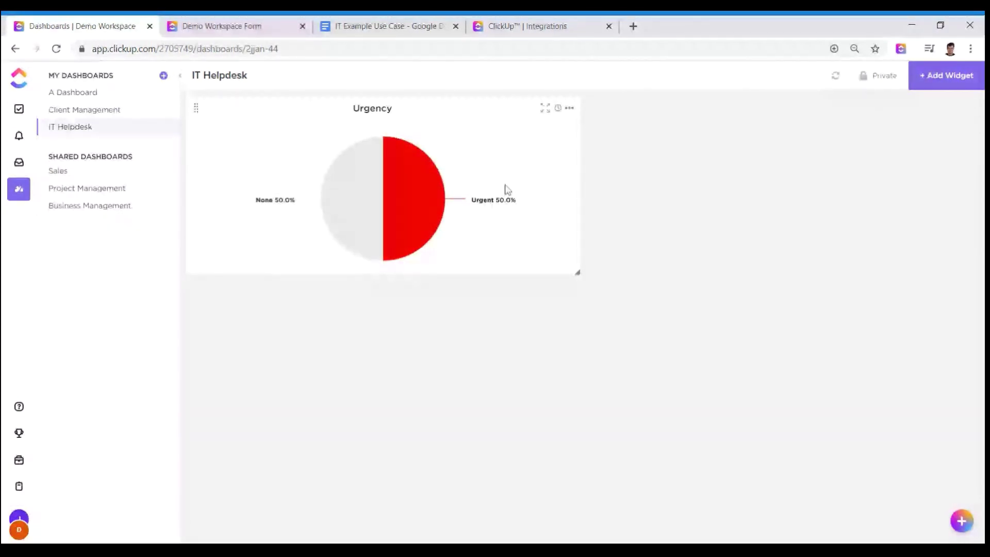
pyautogui.click(94, 190)
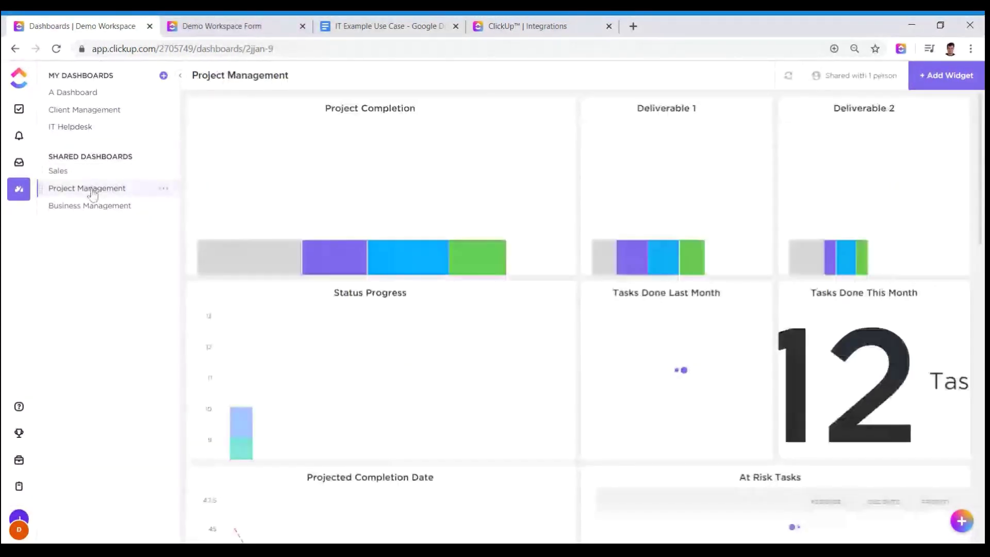
pyautogui.scroll(-3, 732, 252)
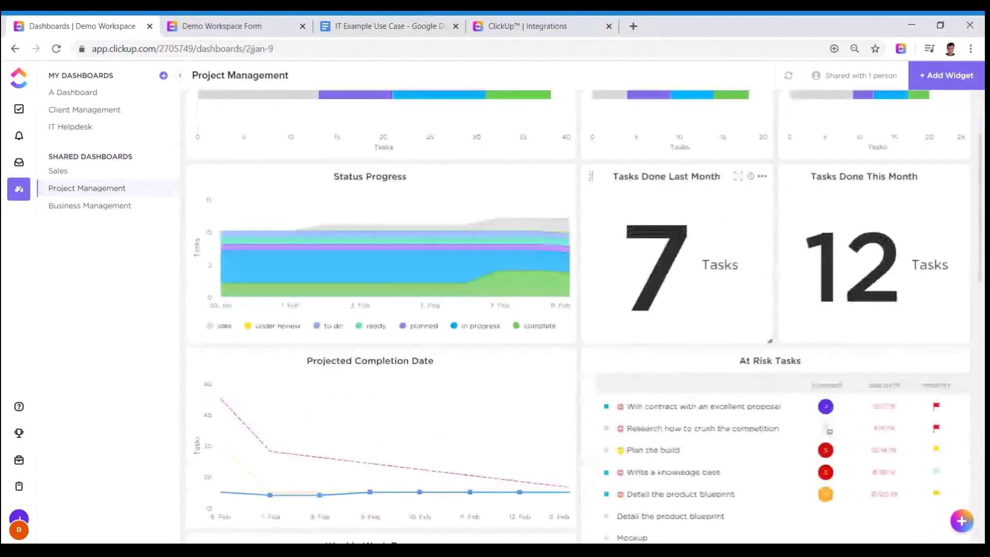
pyautogui.scroll(-10, 660, 230)
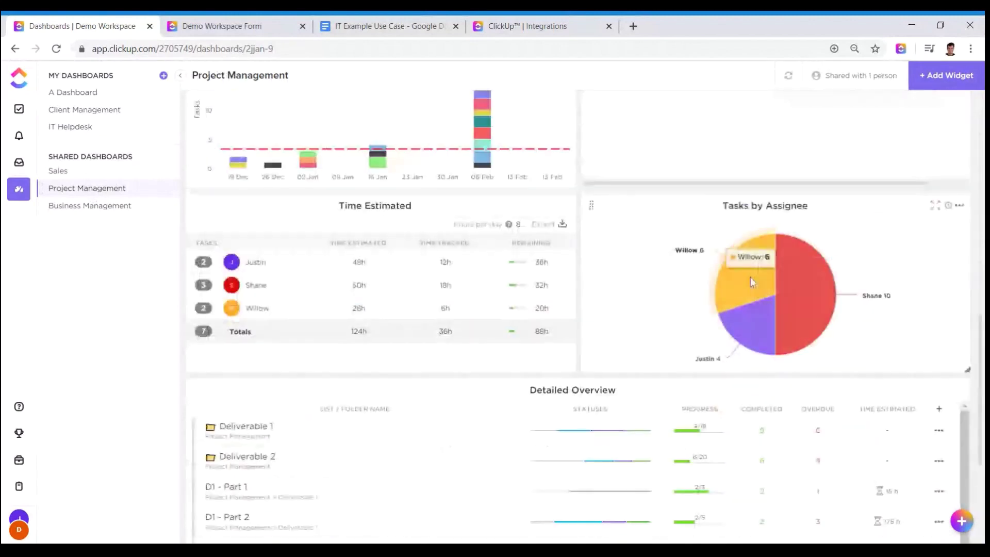
pyautogui.scroll(4, 810, 286)
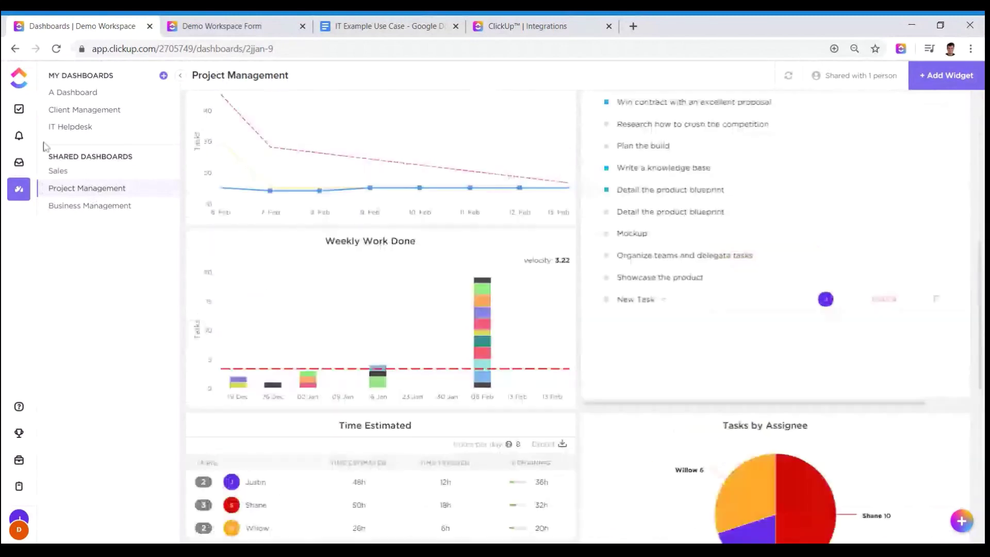
pyautogui.click(67, 127)
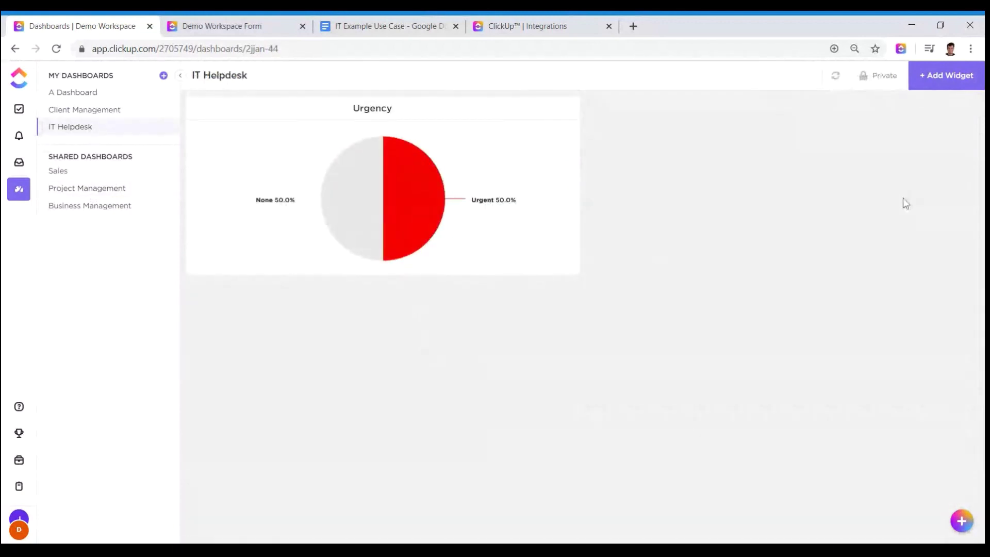
# Start a custom Calculation widget on the IT Helpdesk dashboard and name it "Open Requests".
pyautogui.click(962, 80)
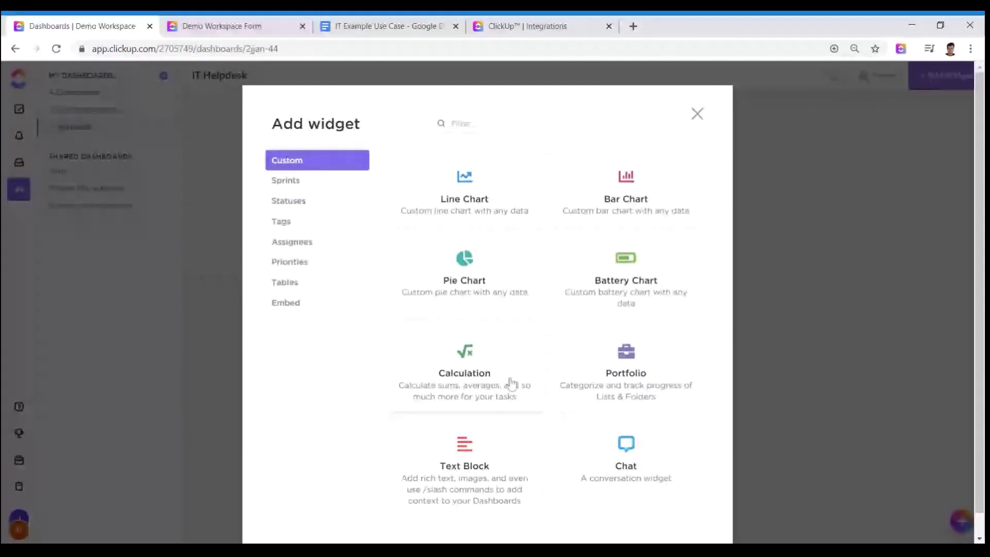
pyautogui.click(511, 383)
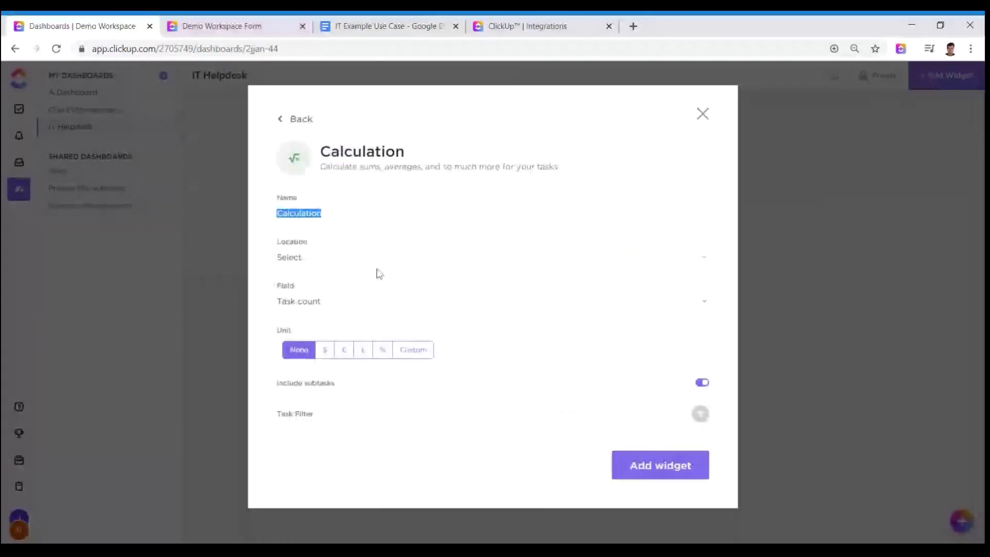
pyautogui.write('Offic')
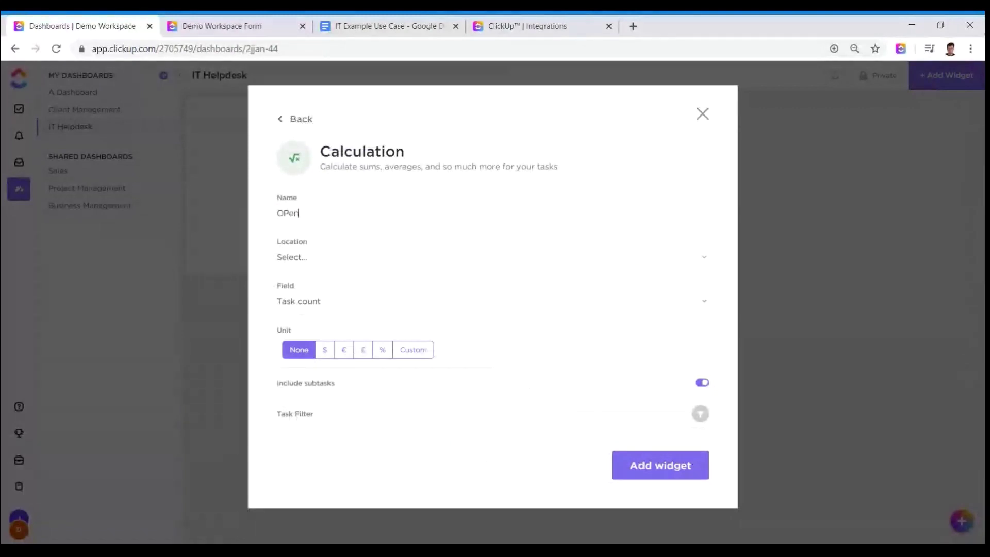
pyautogui.press('BackSpace')
pyautogui.press('BackSpace')
pyautogui.press('BackSpace')
pyautogui.press('BackSpace')
pyautogui.write('pen Requests')
# Set the Open Requests calculation's location to the IT Webinar space, keeping Task count as its field.
pyautogui.click(325, 256)
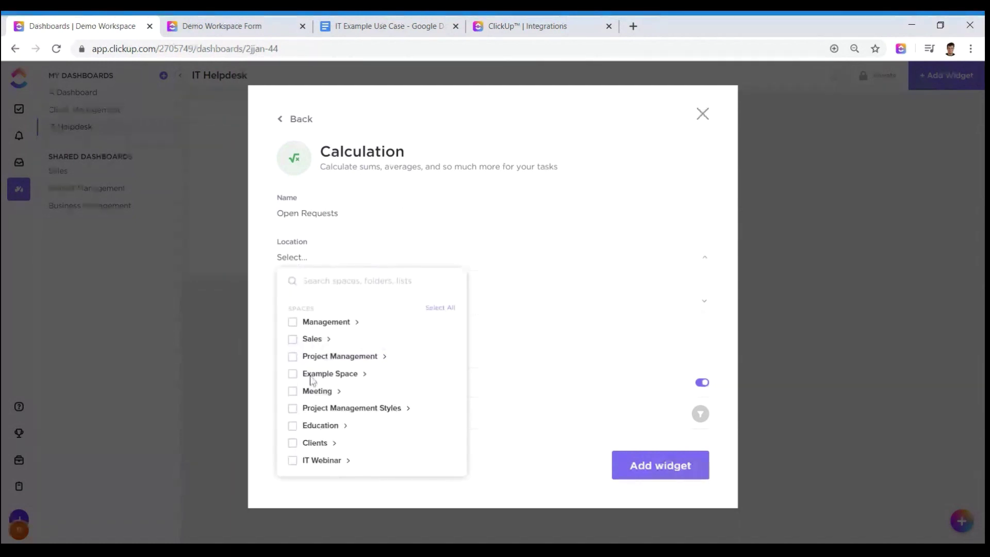
pyautogui.click(293, 460)
pyautogui.click(271, 437)
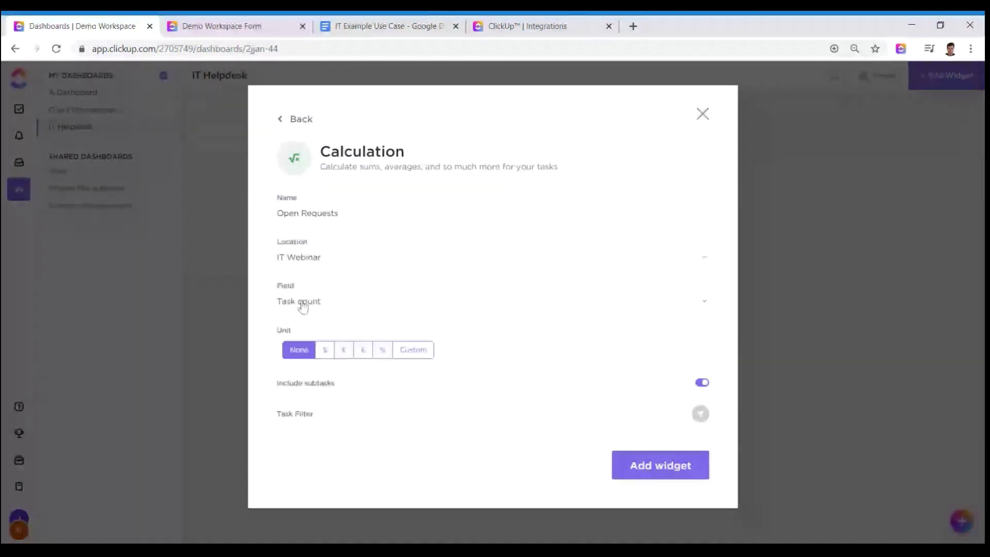
pyautogui.click(318, 304)
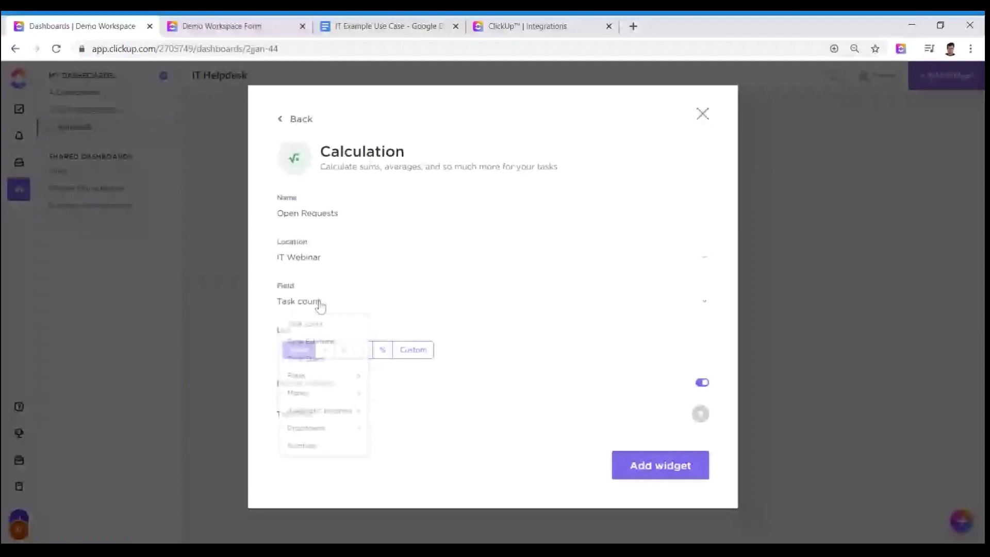
pyautogui.click(319, 304)
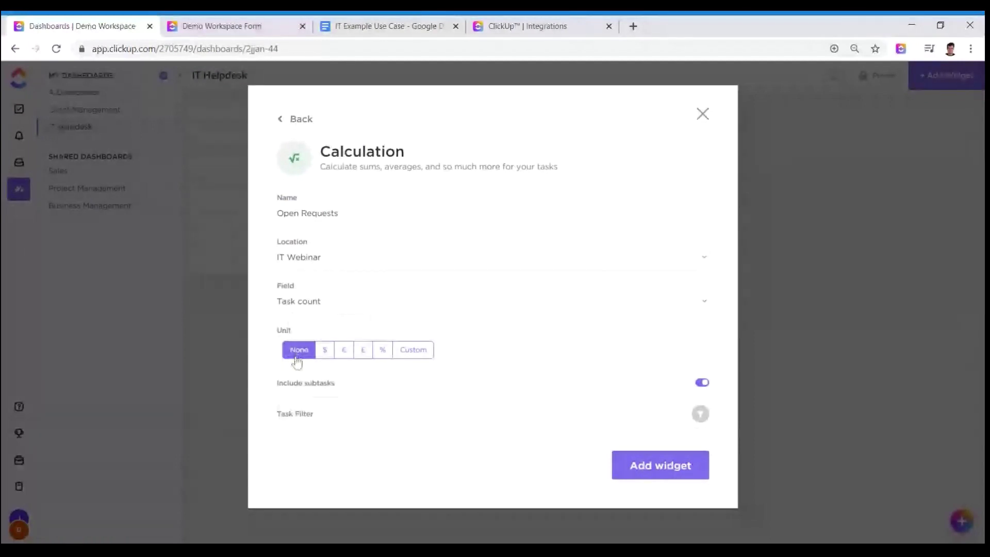
# Give the calculation a custom "Tasks" unit shown to the right of the number, exclude subtasks, and add the widget.
pyautogui.click(426, 356)
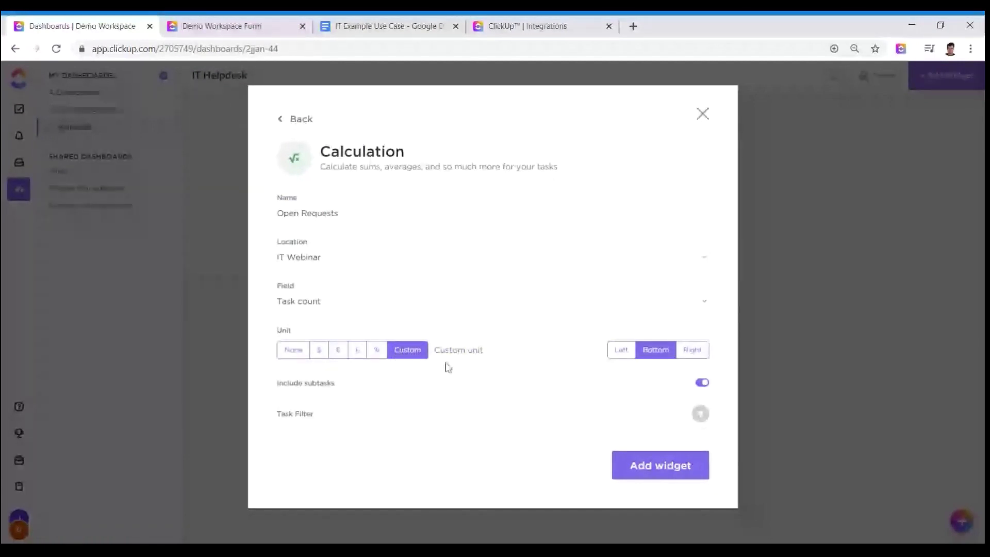
pyautogui.write('Tasks')
pyautogui.click(693, 351)
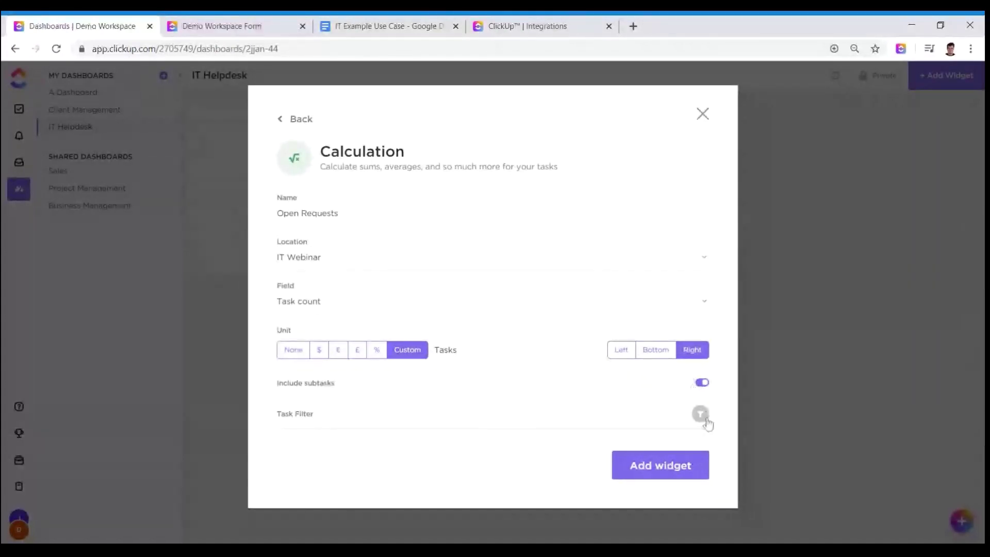
pyautogui.click(703, 383)
pyautogui.click(657, 466)
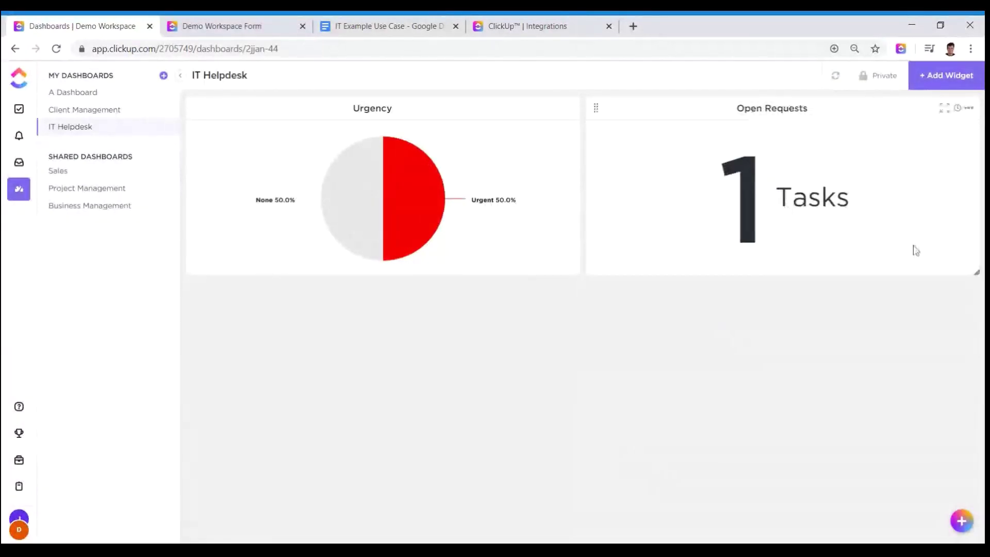
# Shrink the Open Requests and Urgency widgets, and place Open Requests directly beside the Urgency chart.
pyautogui.moveTo(974, 280); pyautogui.dragTo(779, 170)
pyautogui.moveTo(576, 271); pyautogui.dragTo(444, 270)
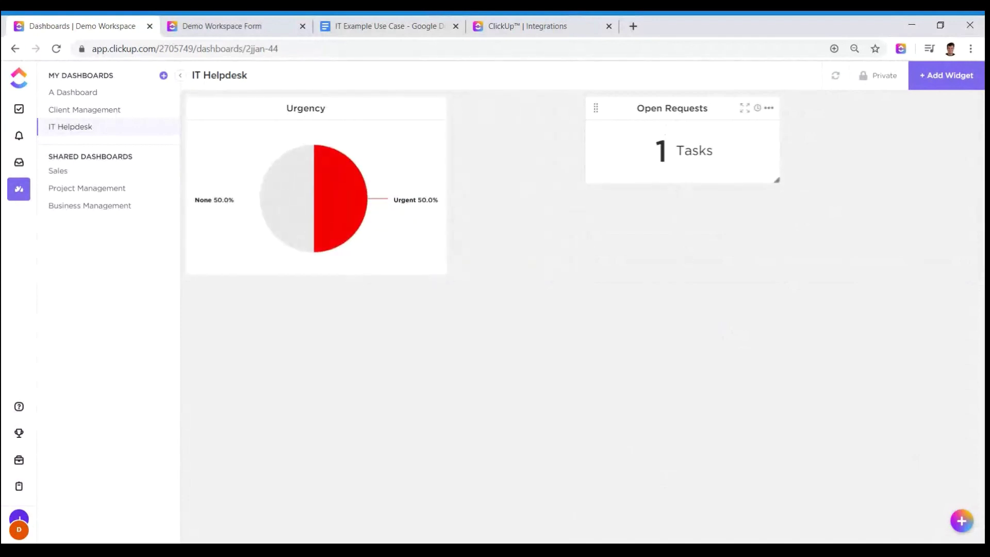
pyautogui.moveTo(594, 108); pyautogui.dragTo(494, 124)
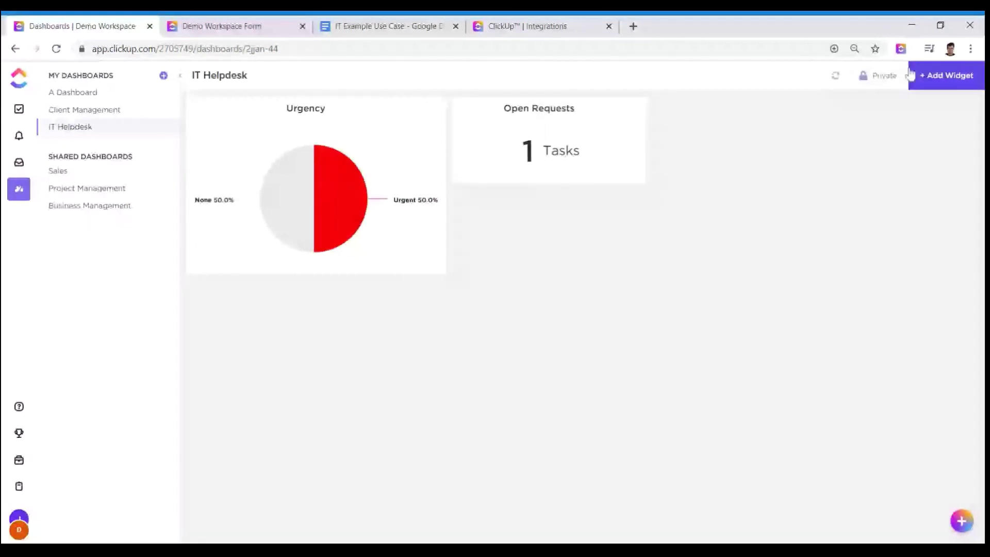
# Start another Calculation widget named "Tasks Closed Yesterday" with the IT Webinar space as its location.
pyautogui.click(910, 75)
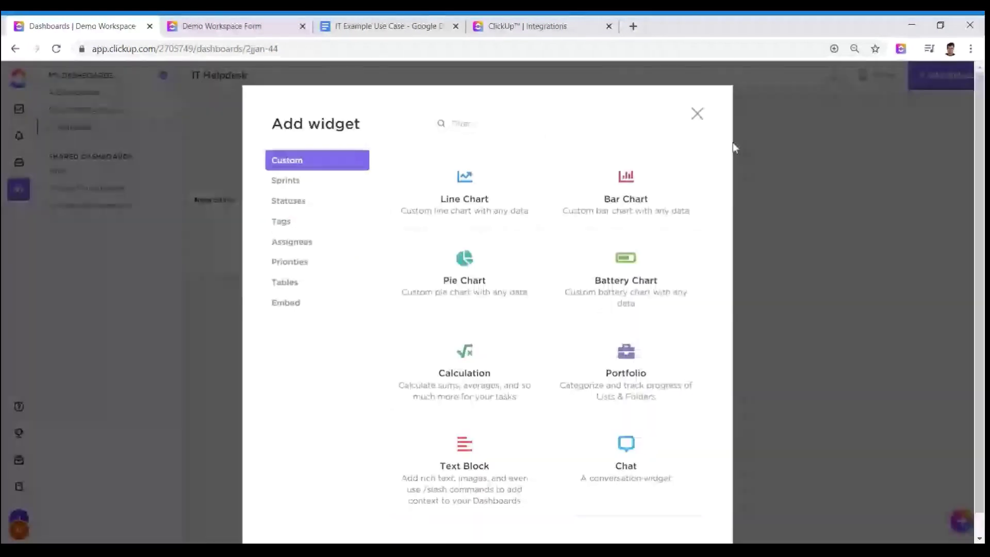
pyautogui.click(462, 344)
pyautogui.write('T')
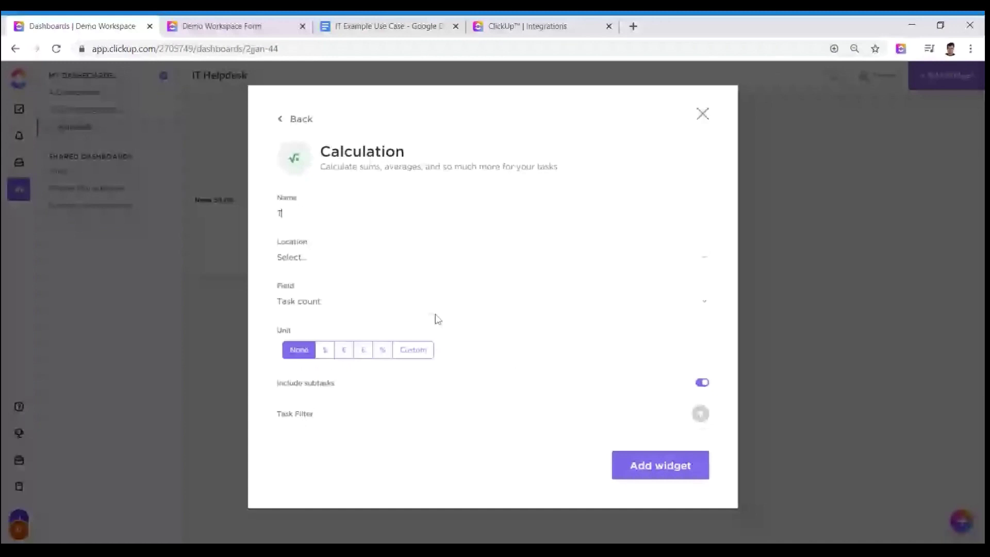
pyautogui.write('asks Closed Yesterday')
pyautogui.click(312, 258)
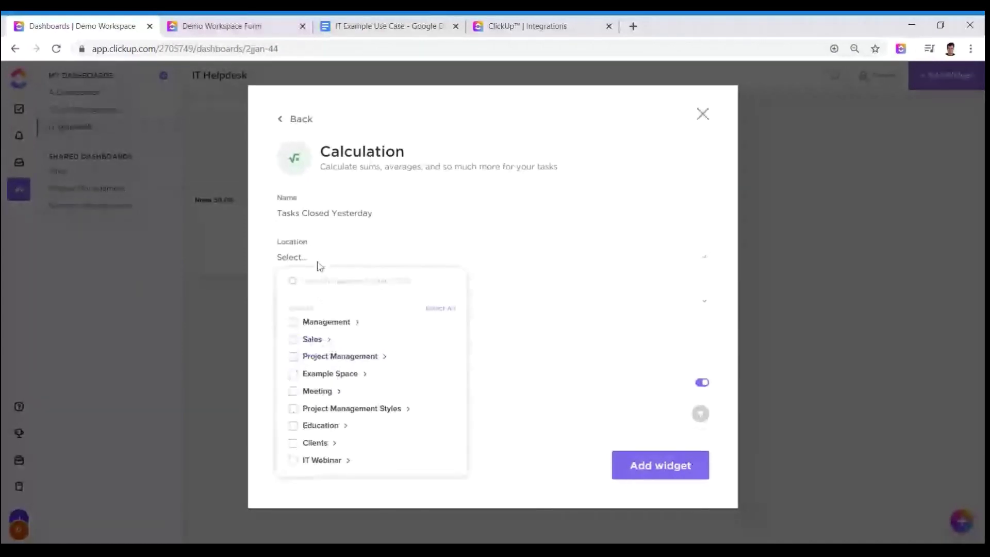
pyautogui.click(292, 460)
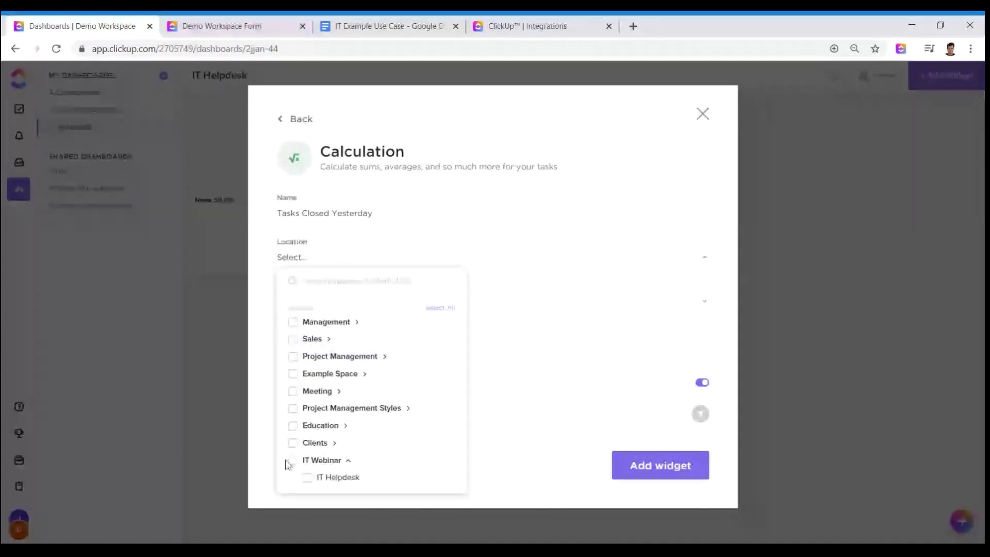
pyautogui.click(264, 461)
# Give the Tasks Closed Yesterday calculation a custom "Tasks" unit shown to the right of the number.
pyautogui.click(410, 349)
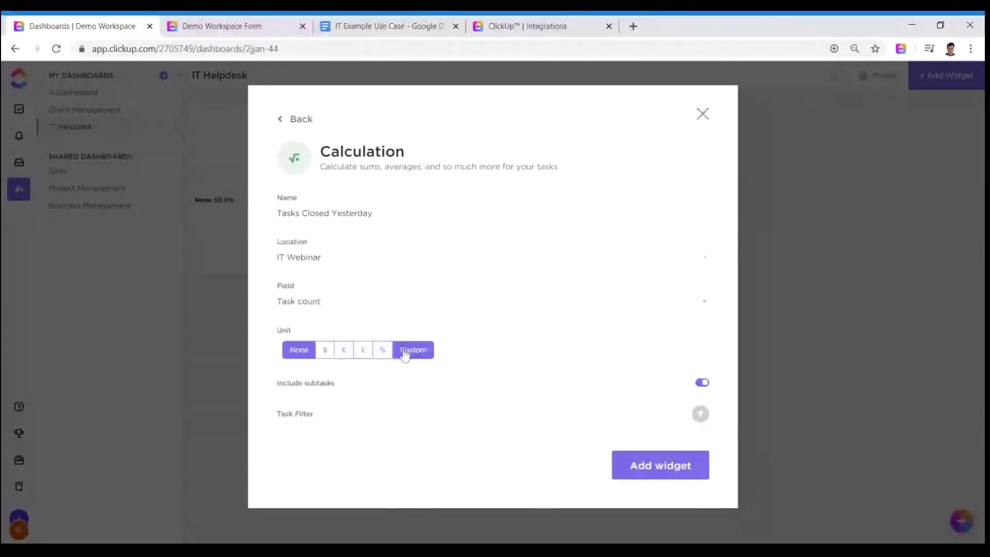
pyautogui.write('Tasks')
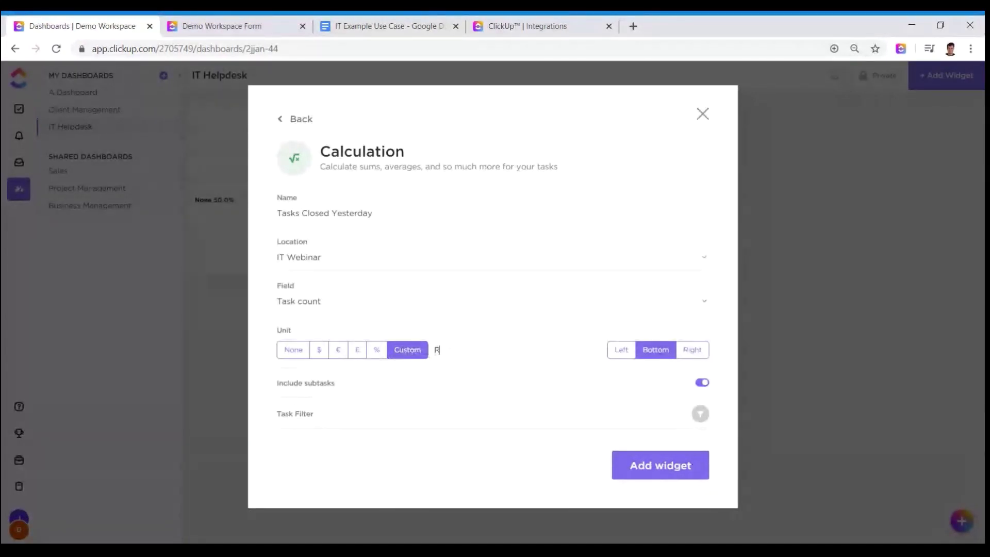
pyautogui.click(691, 353)
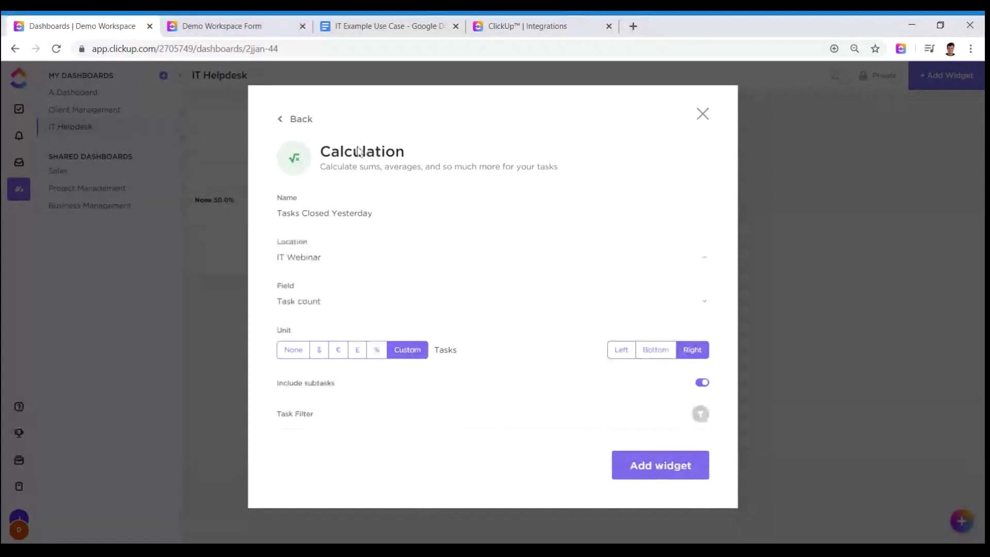
# Filter the calculation's tasks to those whose Date closed is Yesterday.
pyautogui.moveTo(332, 213); pyautogui.dragTo(346, 213)
pyautogui.click(376, 453)
pyautogui.click(699, 414)
pyautogui.scroll(-2, 751, 477)
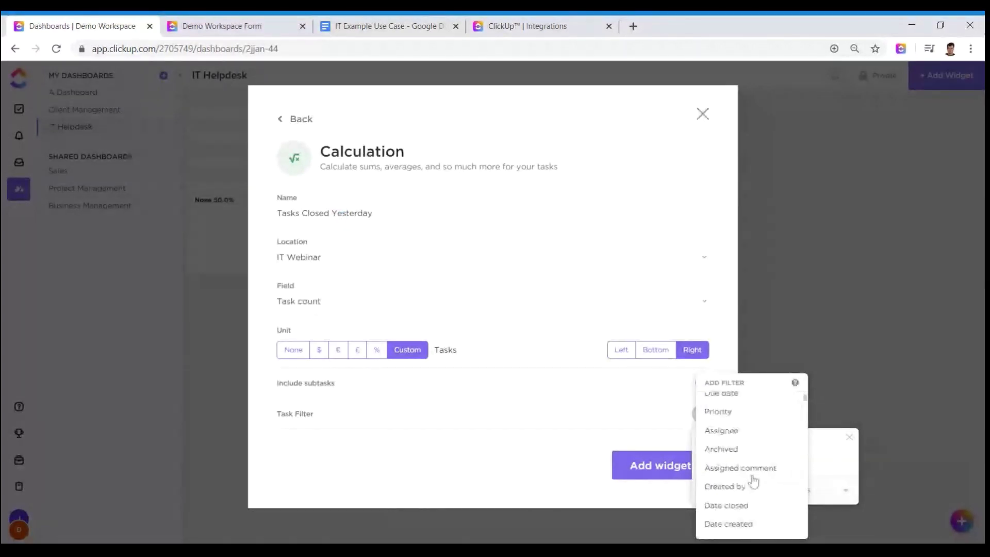
pyautogui.click(727, 505)
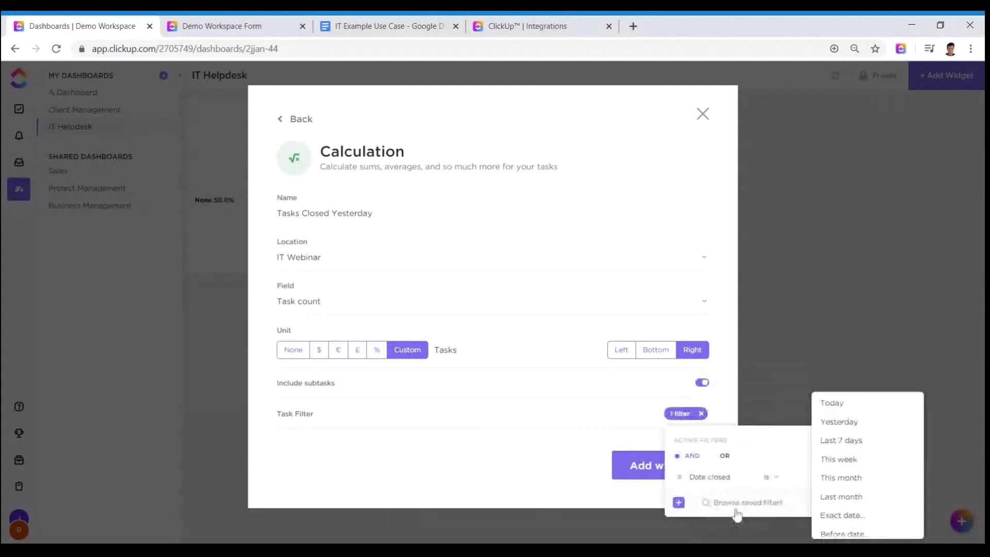
pyautogui.click(837, 421)
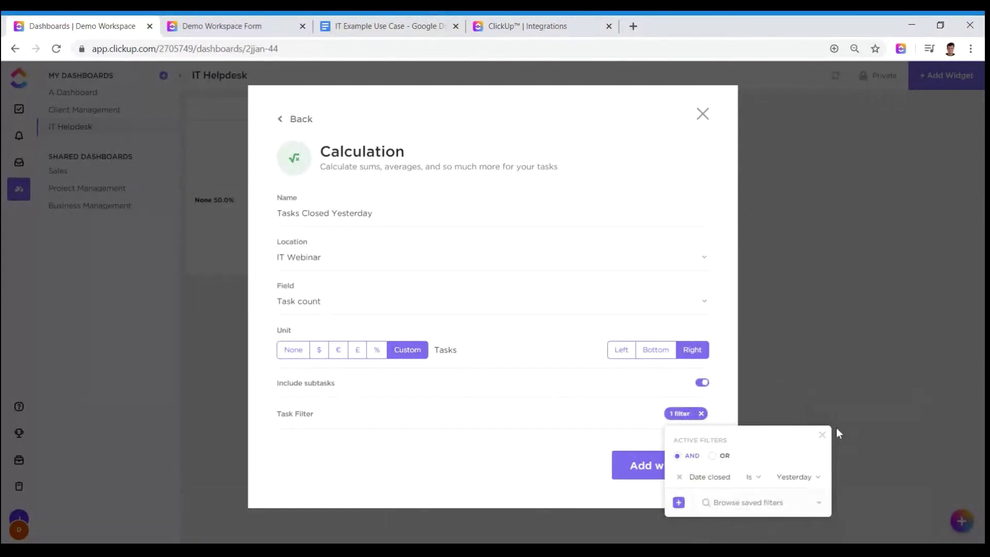
pyautogui.click(547, 493)
# Add the Tasks Closed Yesterday widget, shrinking it to the size of Open Requests and placing it alongside that widget.
pyautogui.click(660, 467)
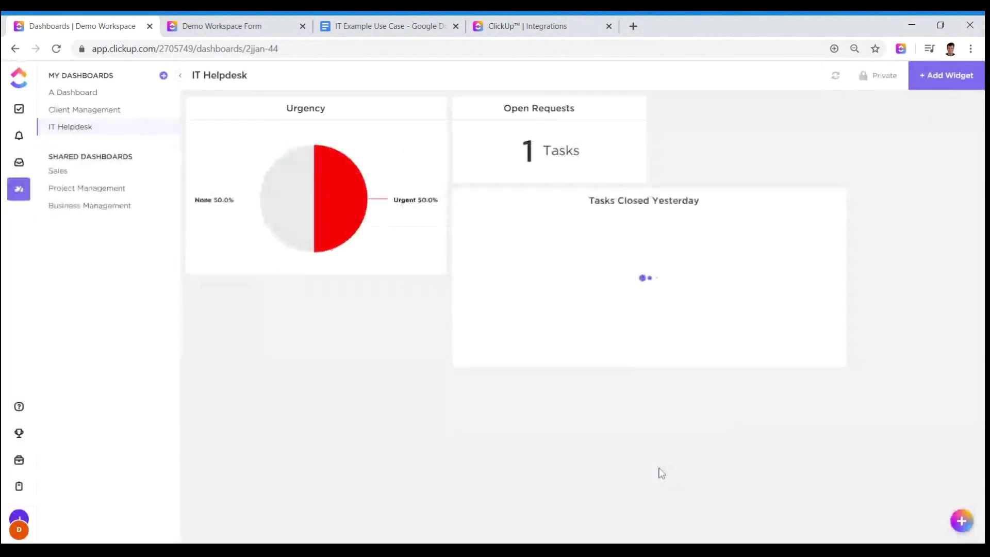
pyautogui.moveTo(845, 366); pyautogui.dragTo(644, 274)
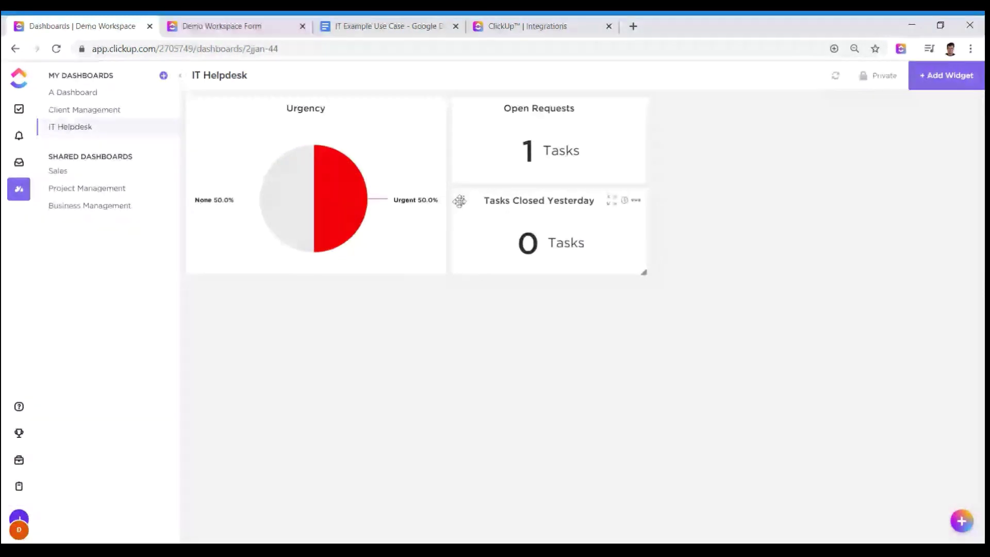
pyautogui.moveTo(461, 200); pyautogui.dragTo(676, 133)
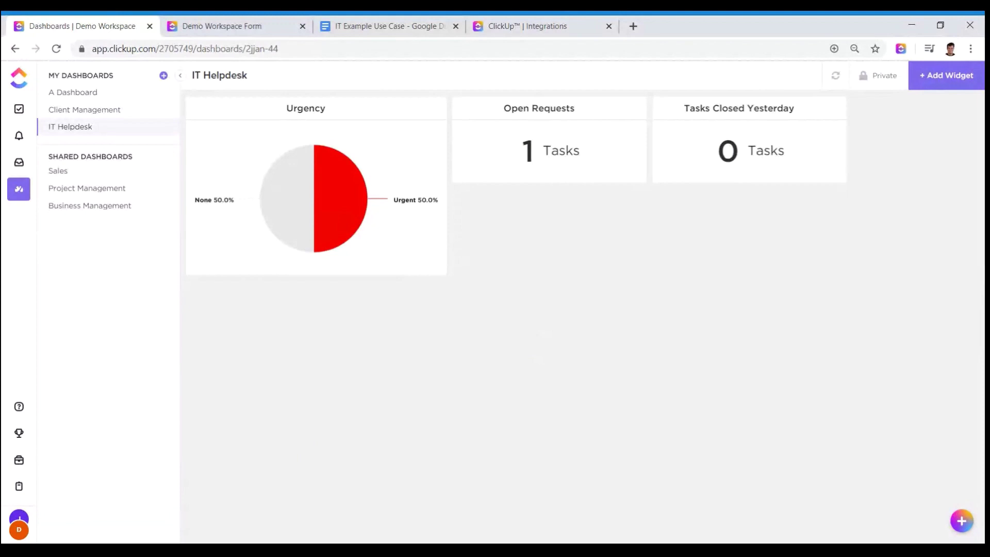
# Start a Burnup sprint widget that uses lists as its source, with the IT Webinar space selected.
pyautogui.click(949, 75)
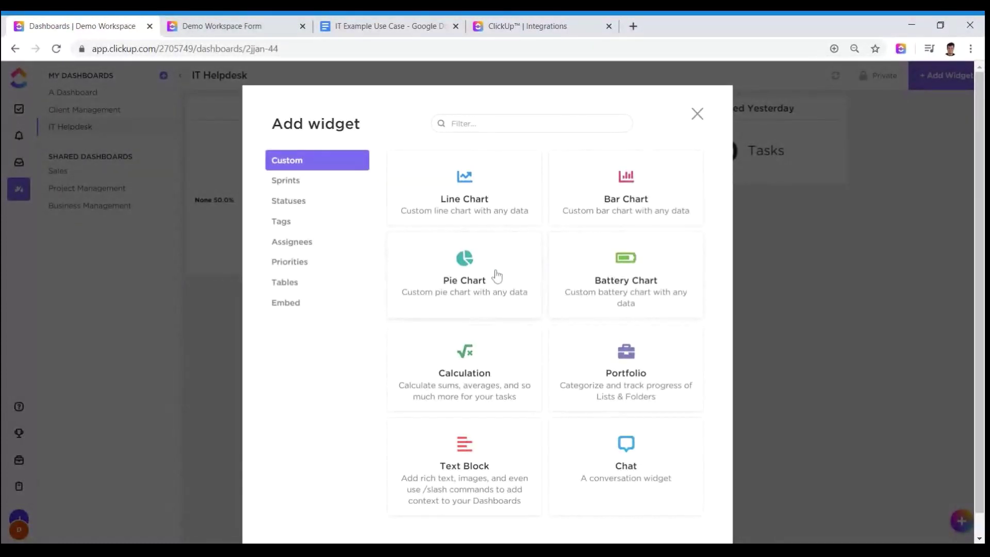
pyautogui.scroll(-1, 492, 363)
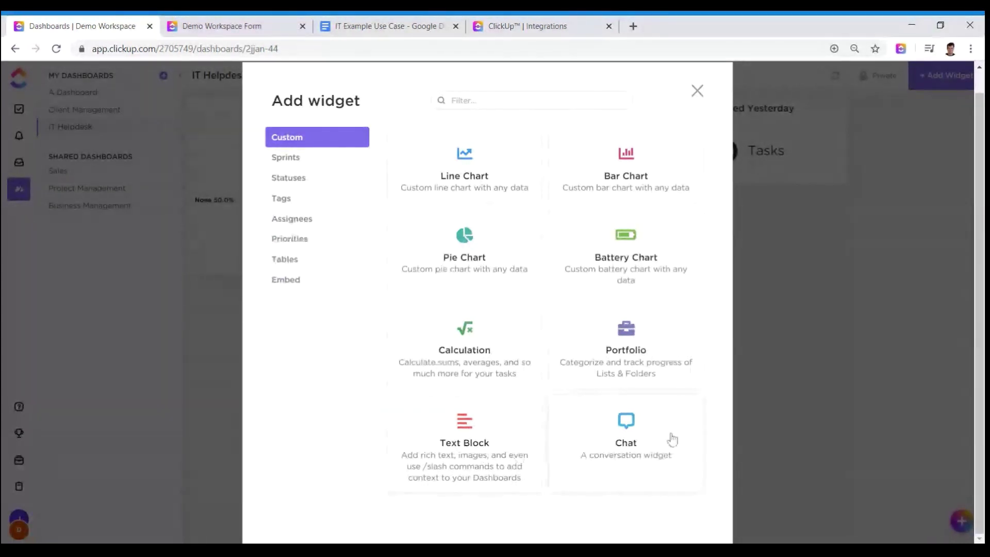
pyautogui.click(290, 158)
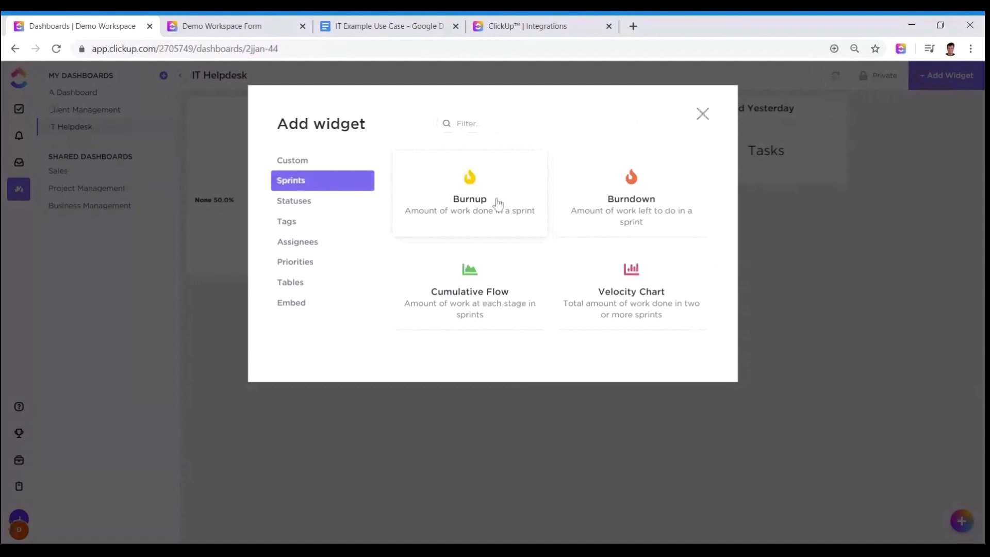
pyautogui.click(498, 203)
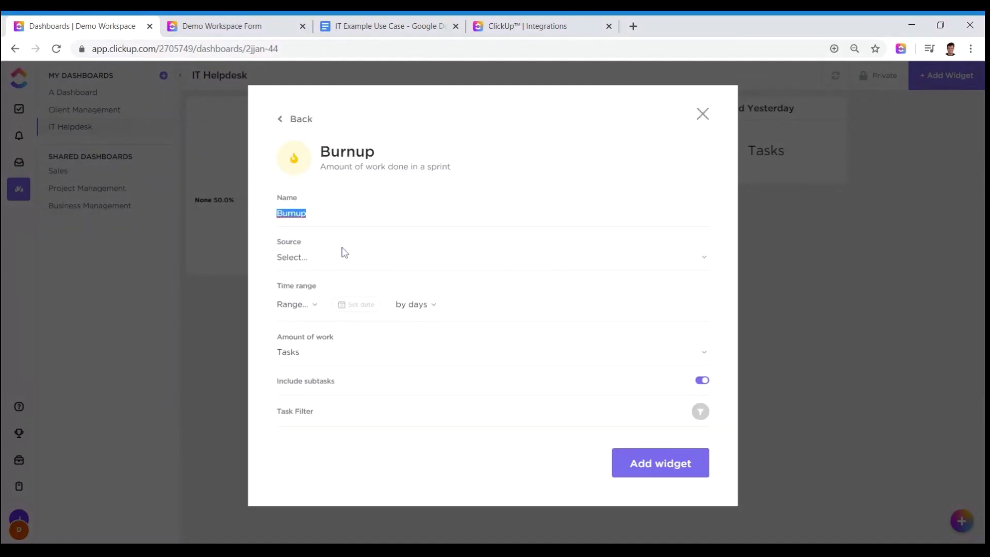
pyautogui.click(319, 263)
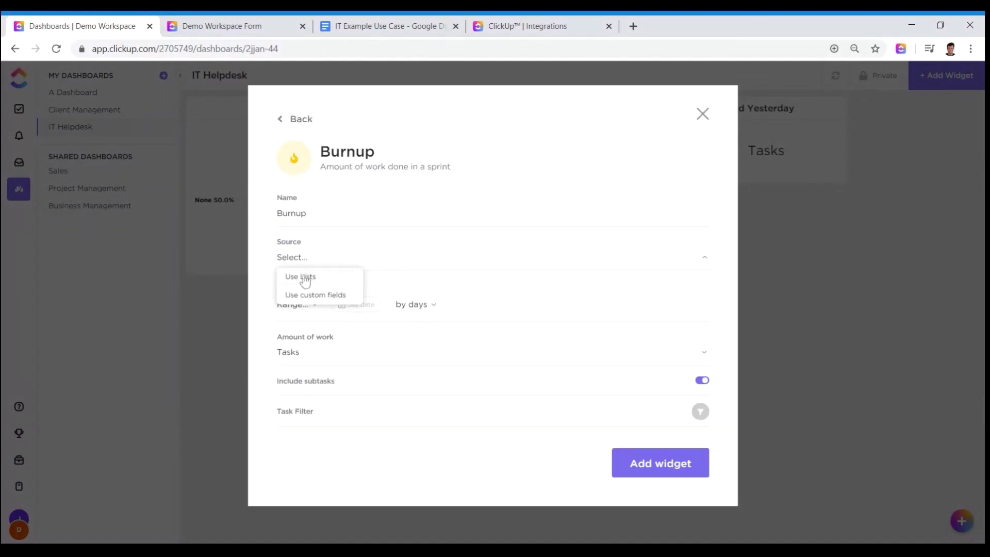
pyautogui.click(305, 281)
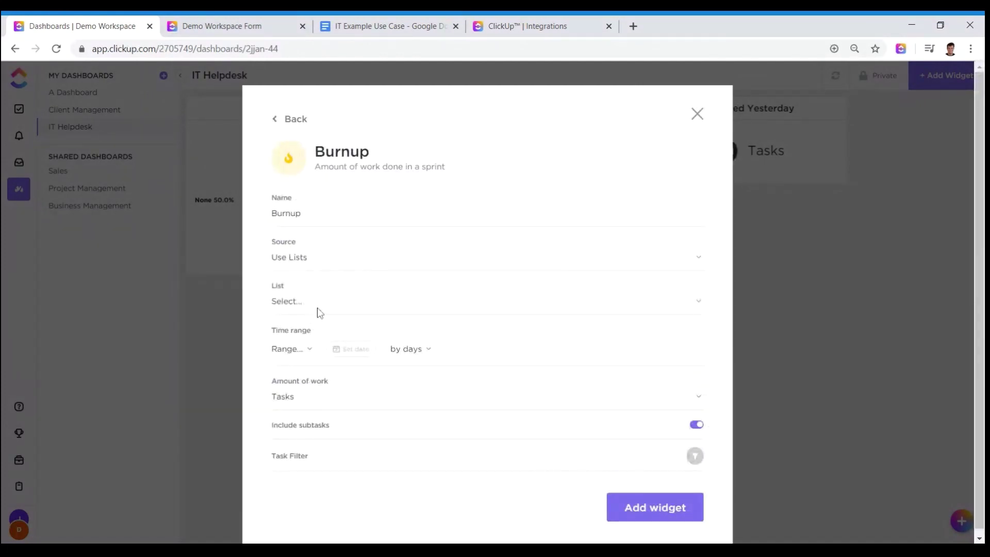
pyautogui.click(289, 304)
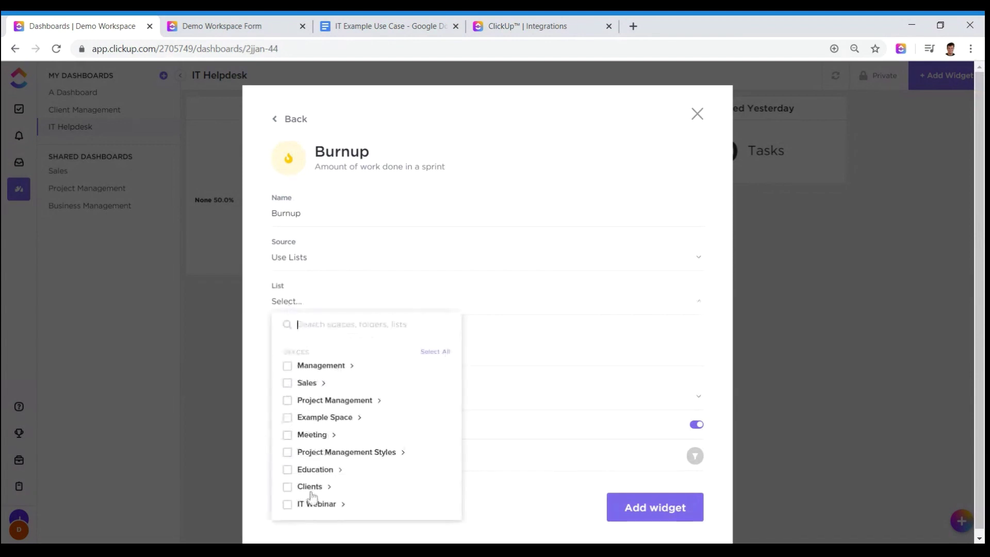
pyautogui.click(287, 503)
pyautogui.click(238, 495)
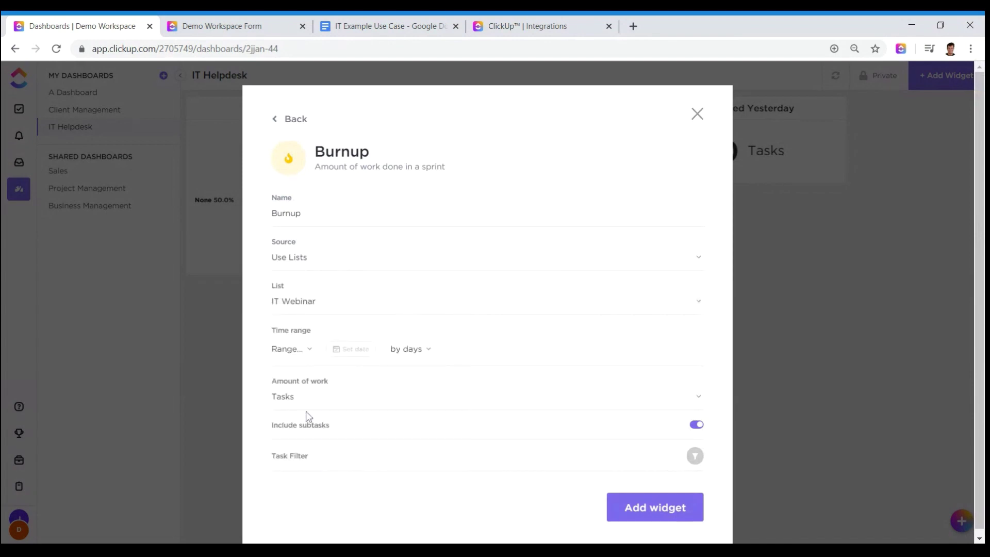
# Set the Burnup widget's time range to This week and add it to the dashboard.
pyautogui.click(308, 350)
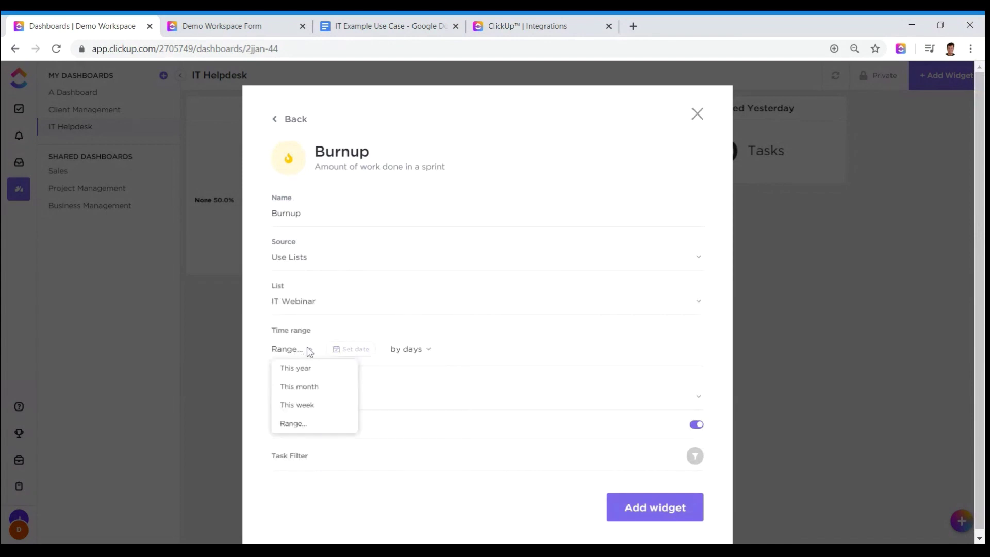
pyautogui.click(297, 404)
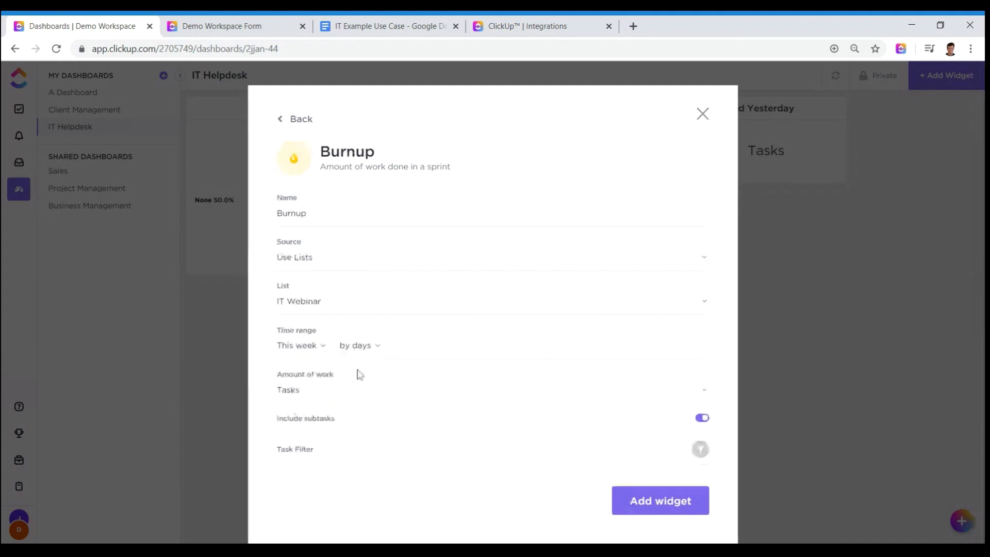
pyautogui.click(650, 504)
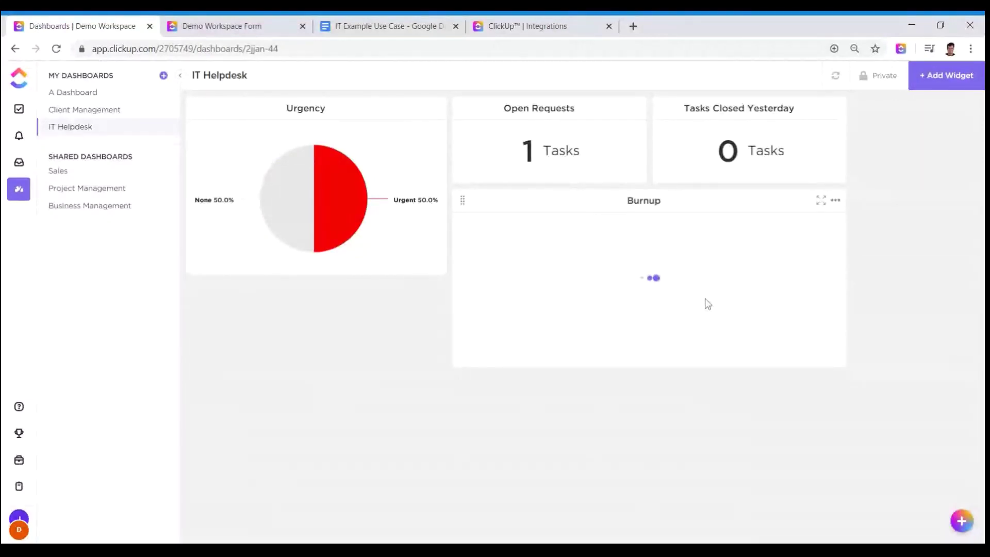
# Start a Velocity Chart sprint widget with Use Lists as its source, and open its list selection.
pyautogui.click(938, 88)
pyautogui.click(291, 181)
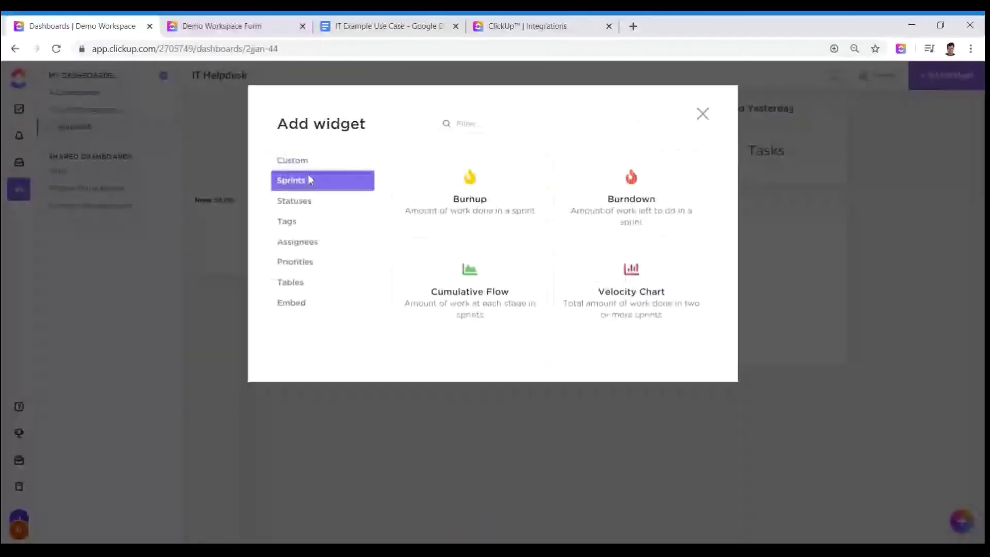
pyautogui.click(662, 283)
pyautogui.click(307, 257)
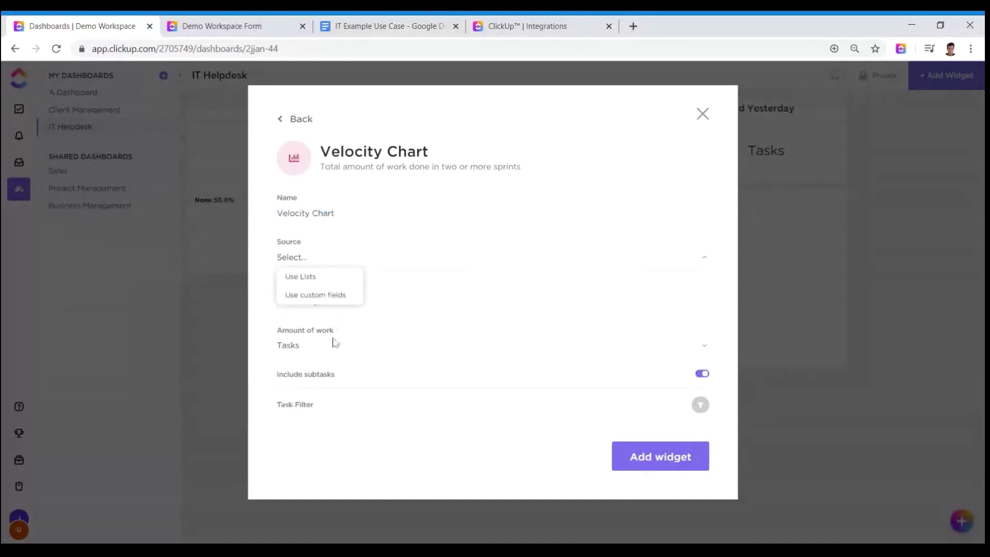
pyautogui.click(304, 274)
pyautogui.click(301, 309)
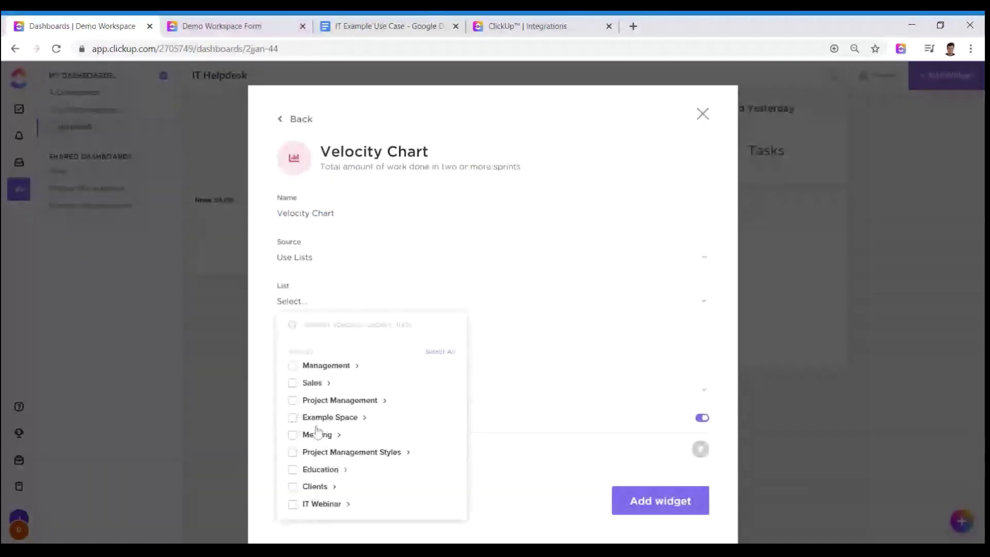
# Add a Velocity Chart widget sourced from the IT Webinar space, and arrange it side by side with Burnup beneath the Urgency chart.
pyautogui.click(290, 503)
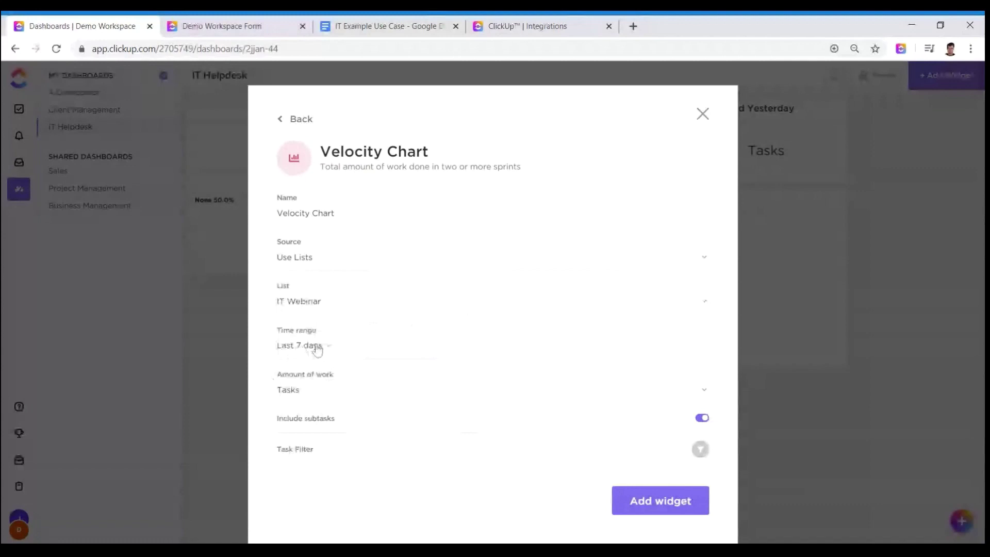
pyautogui.click(668, 503)
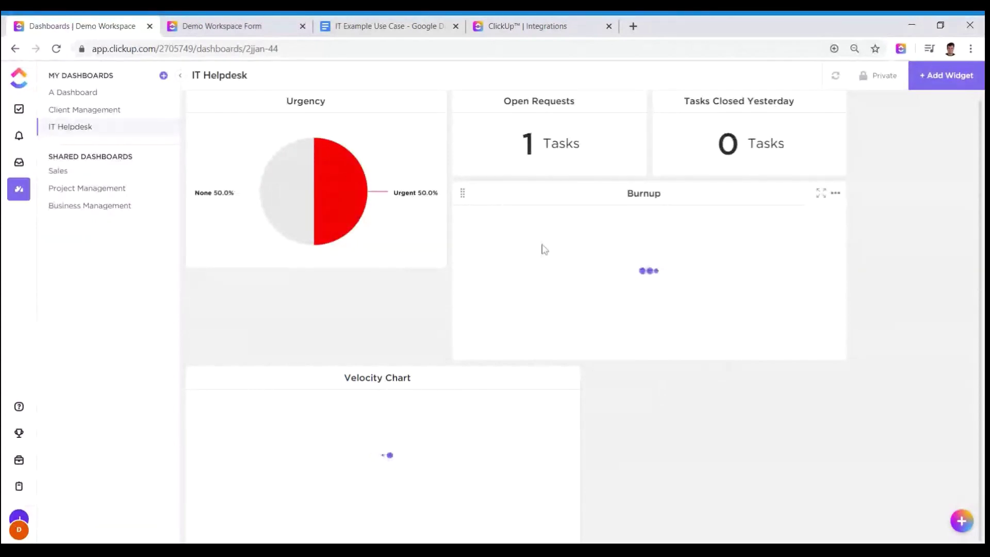
pyautogui.moveTo(465, 194); pyautogui.dragTo(572, 228)
pyautogui.moveTo(199, 378); pyautogui.dragTo(198, 294)
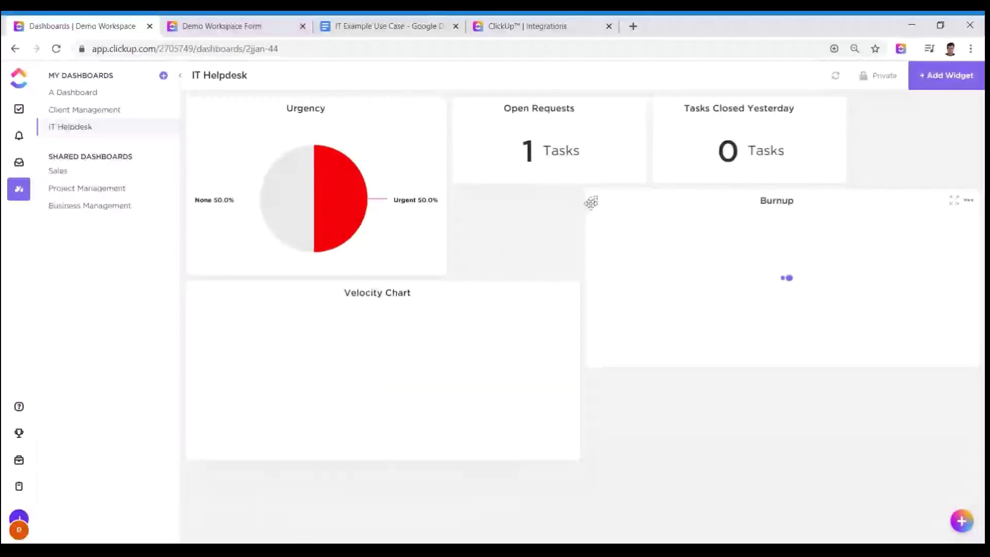
pyautogui.moveTo(591, 202); pyautogui.dragTo(590, 294)
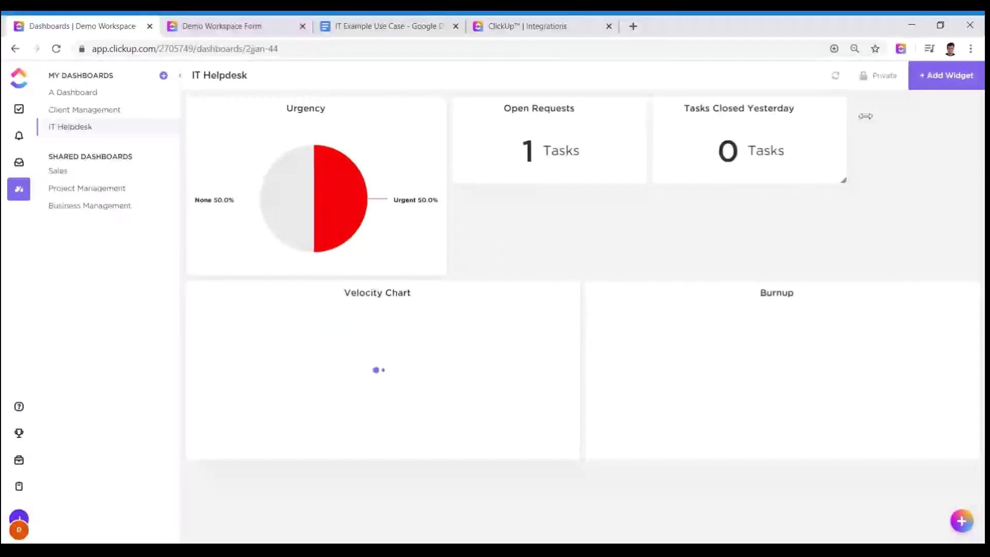
# Review the status and sprint widget types available for the IT Helpdesk dashboard, and close the widget picker.
pyautogui.click(928, 77)
pyautogui.click(283, 201)
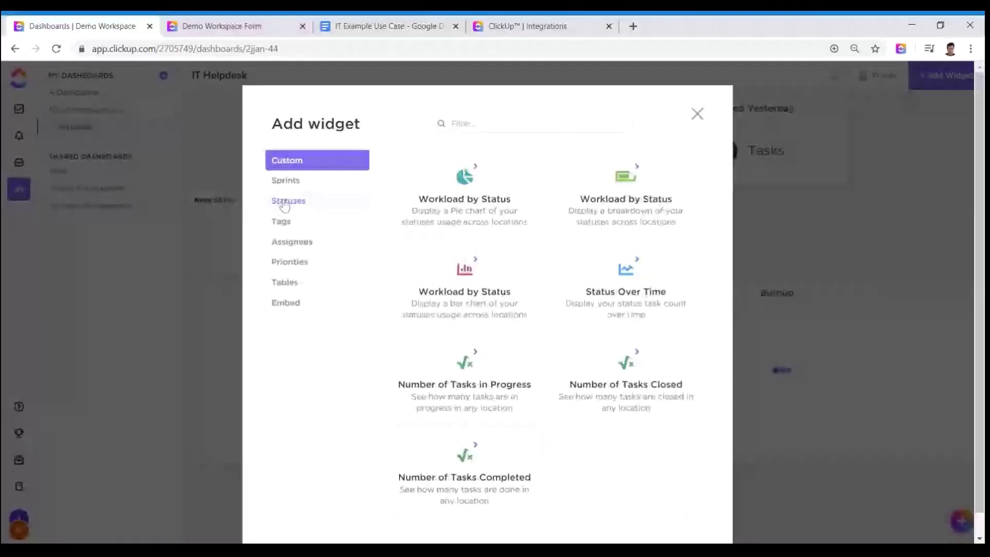
pyautogui.click(320, 180)
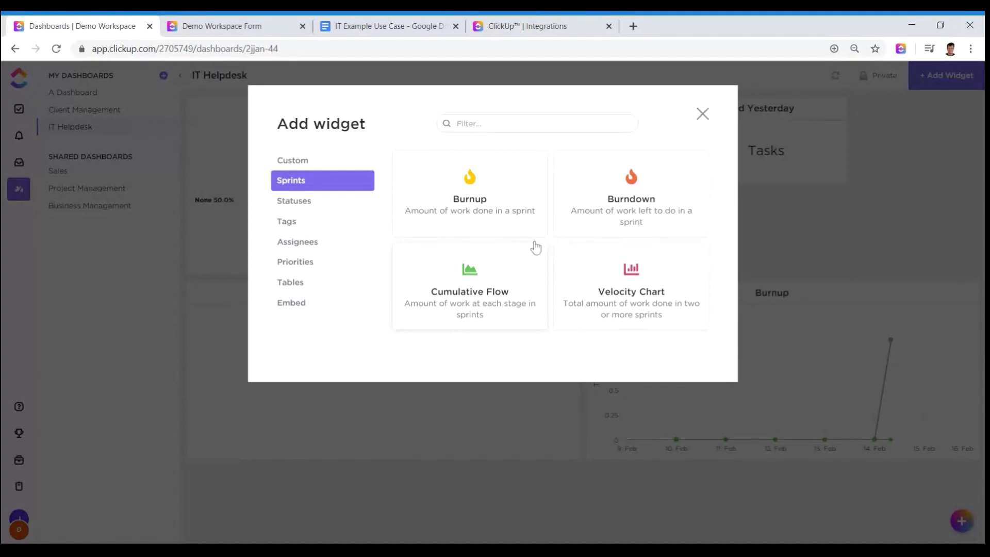
pyautogui.click(703, 113)
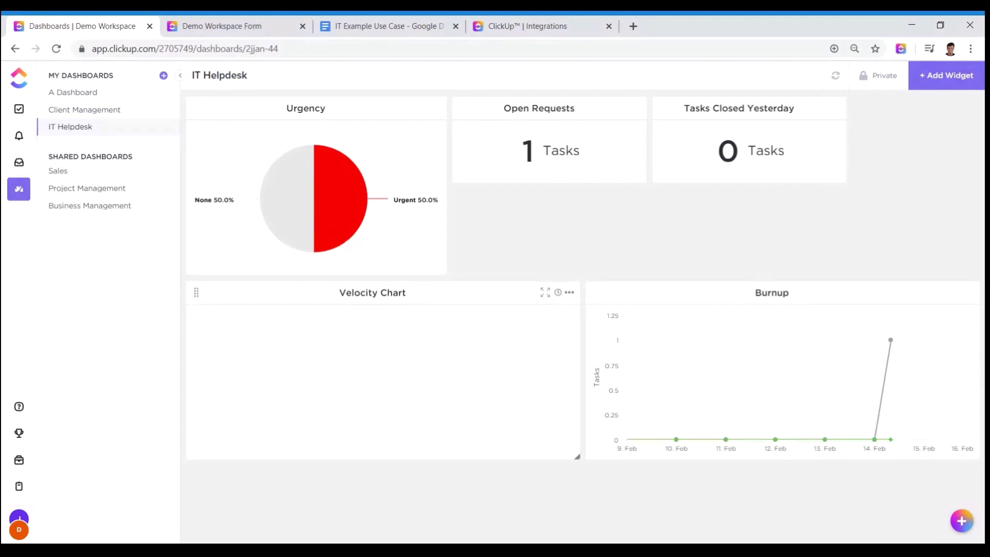
# Examine the ClickUp integrations page, covering the native integrations, automatic imports, third-party apps and the Zapier section.
pyautogui.click(551, 23)
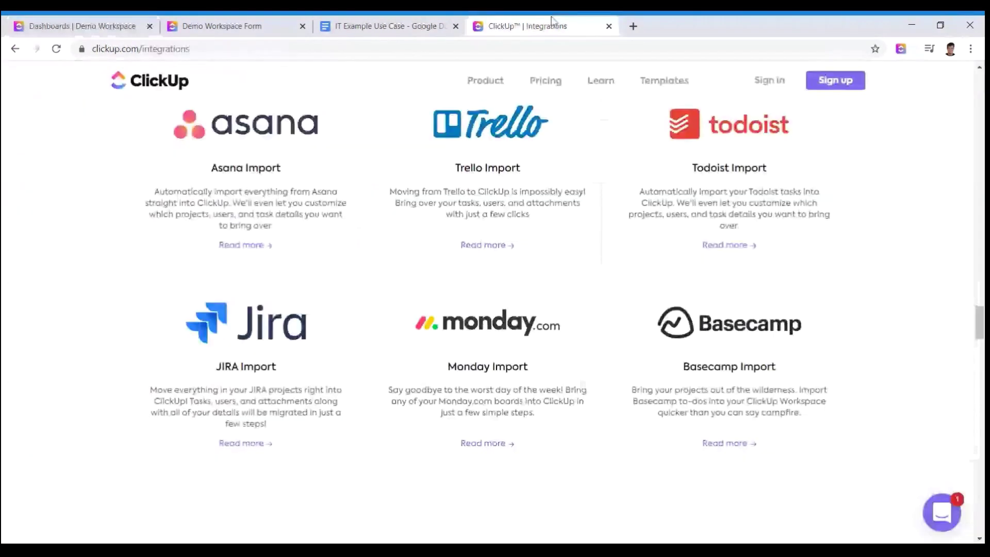
pyautogui.scroll(10, 609, 350)
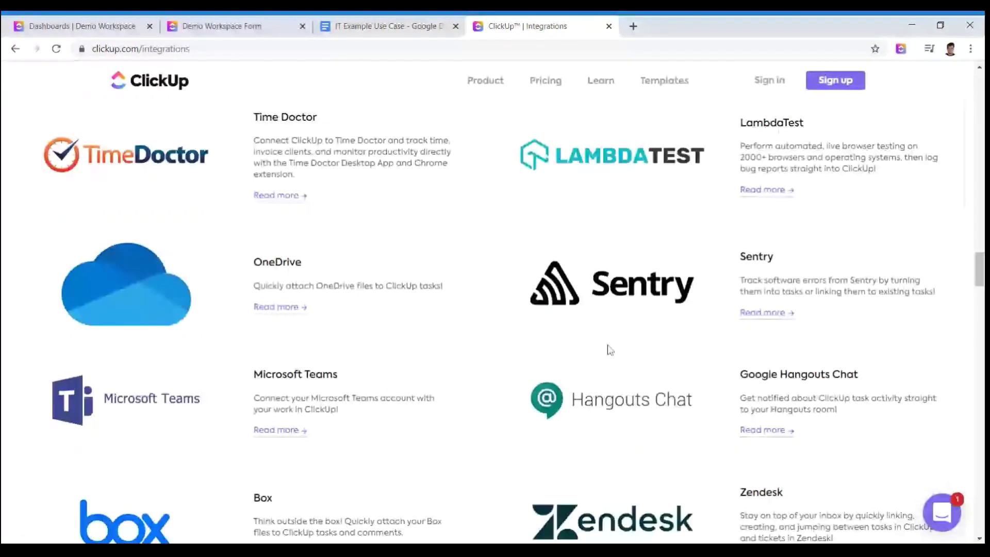
pyautogui.scroll(-4, 639, 348)
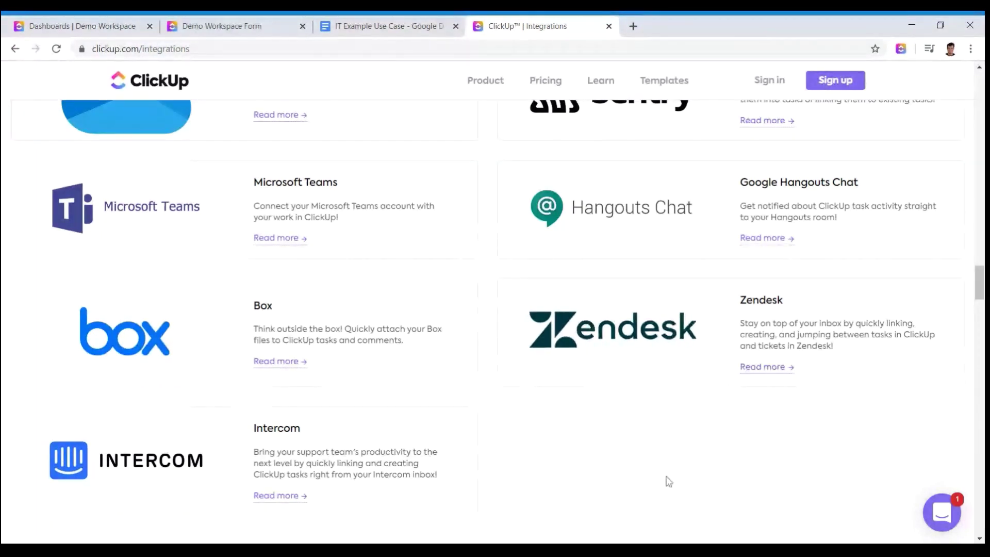
pyautogui.scroll(-1, 691, 325)
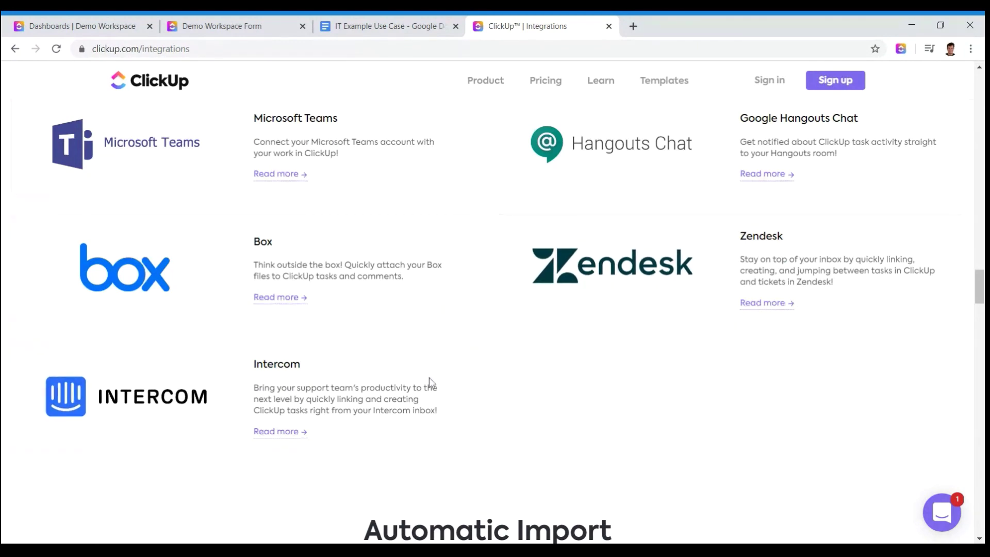
pyautogui.scroll(-15, 409, 400)
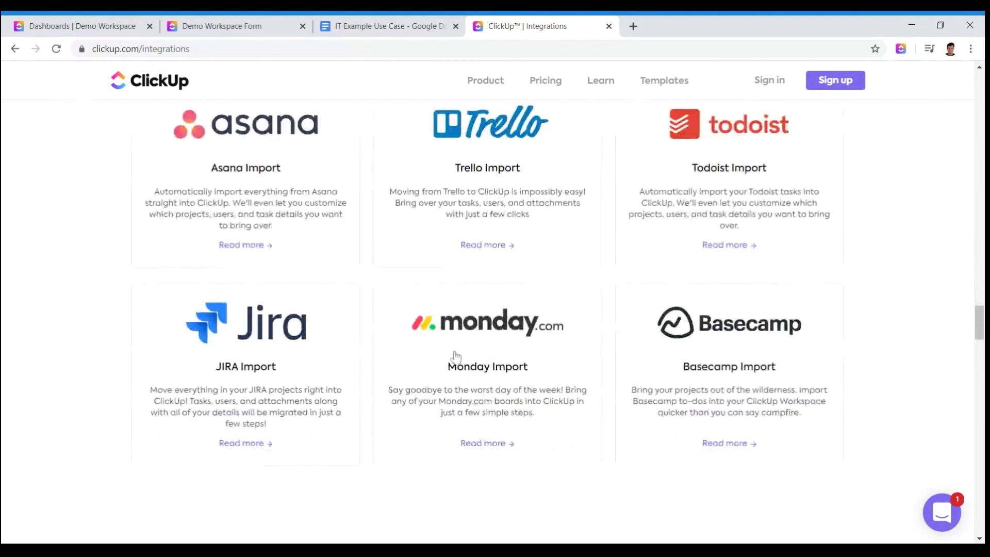
pyautogui.scroll(-5, 441, 335)
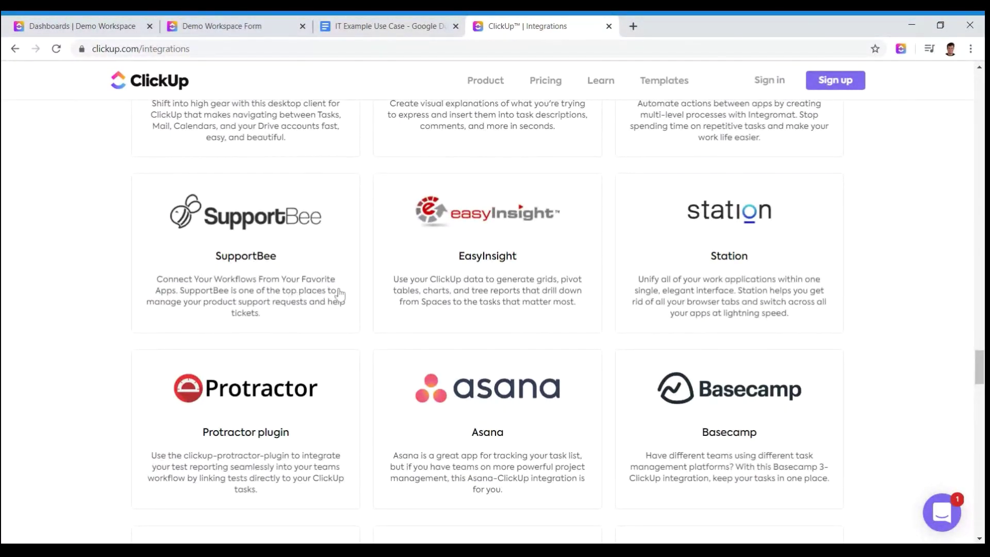
pyautogui.scroll(-15, 341, 294)
pyautogui.scroll(8, 509, 288)
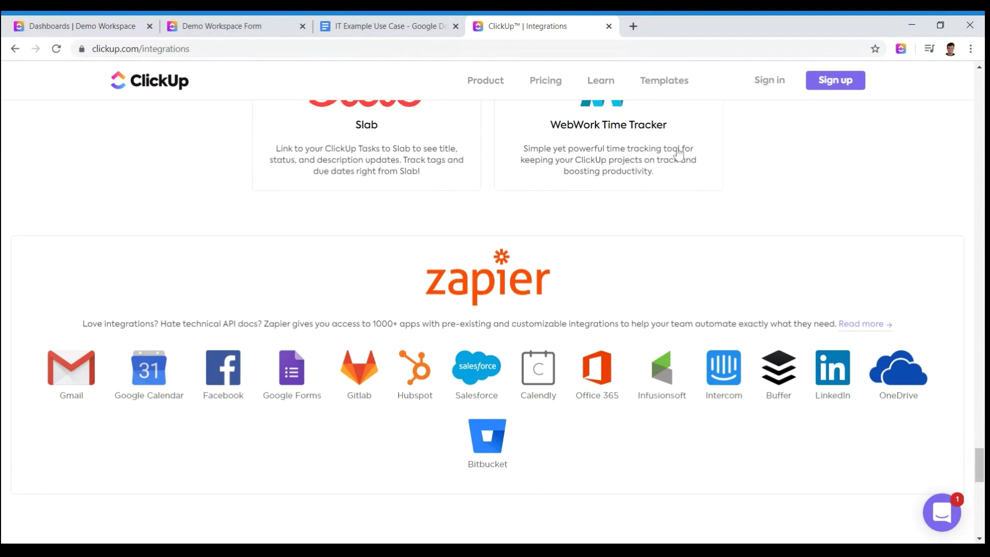
# Open Zapier's ClickUp integrations page in a new browser tab and review the supported triggers, including Task Changes.
pyautogui.click(634, 27)
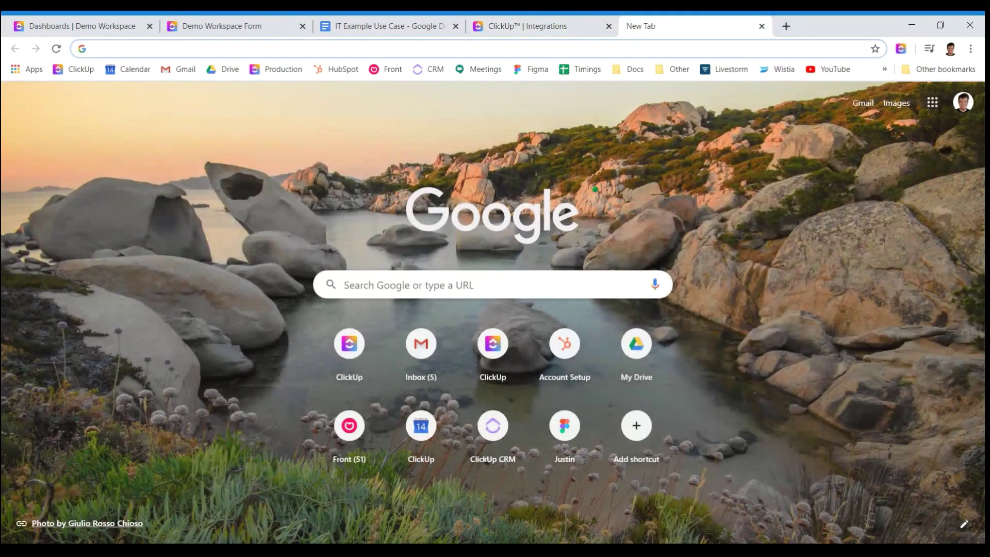
pyautogui.write('zapier')
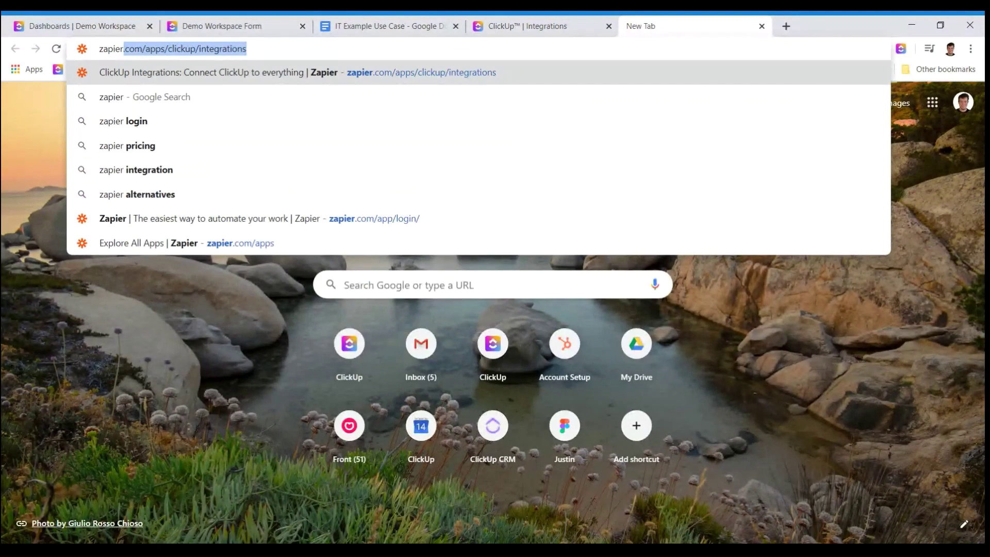
pyautogui.press('Return')
pyautogui.scroll(-6, 515, 278)
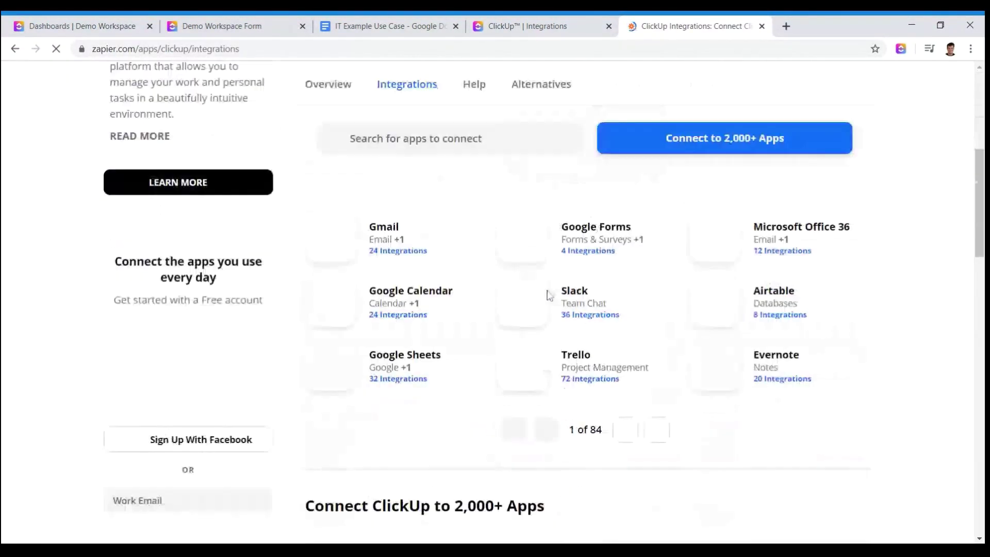
pyautogui.scroll(-10, 549, 294)
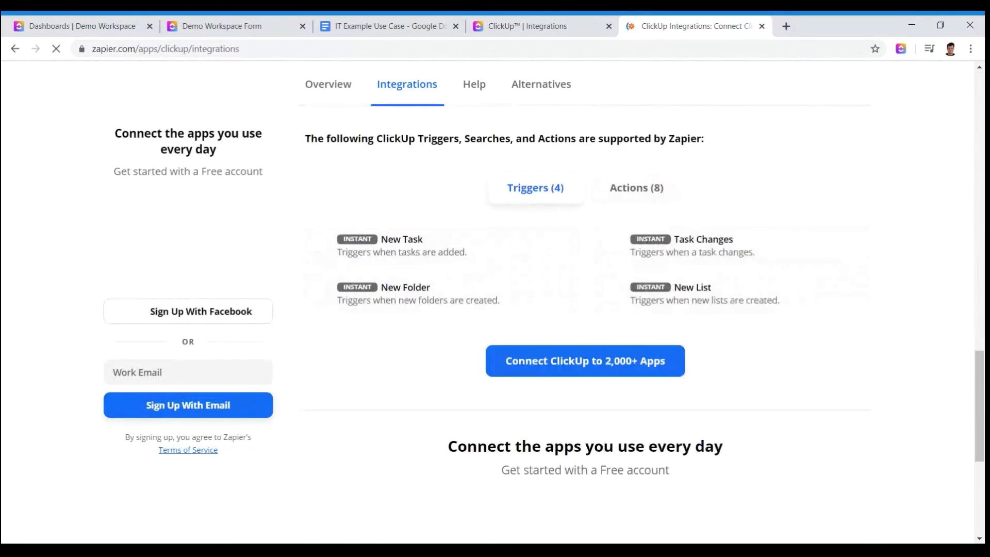
pyautogui.scroll(2, 630, 422)
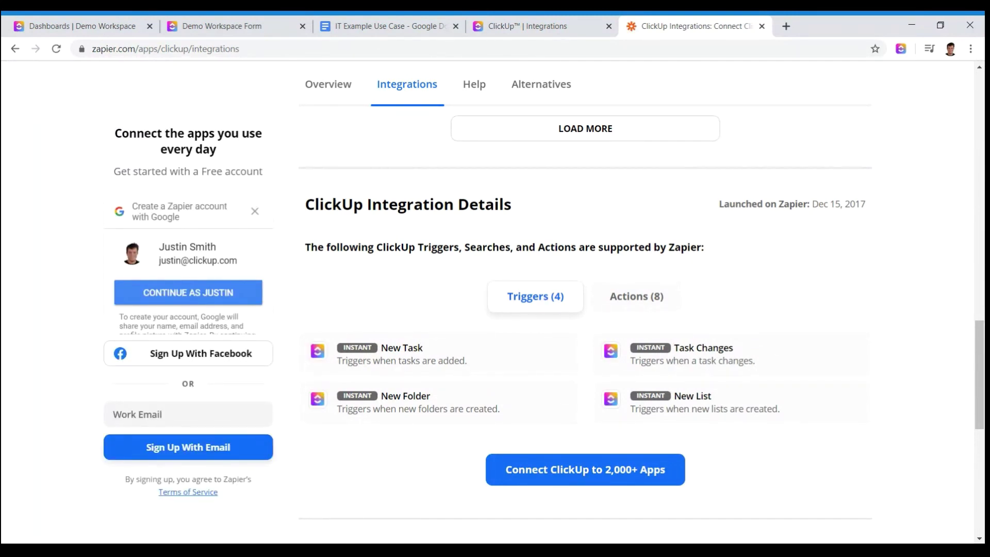
pyautogui.moveTo(629, 360); pyautogui.dragTo(679, 348)
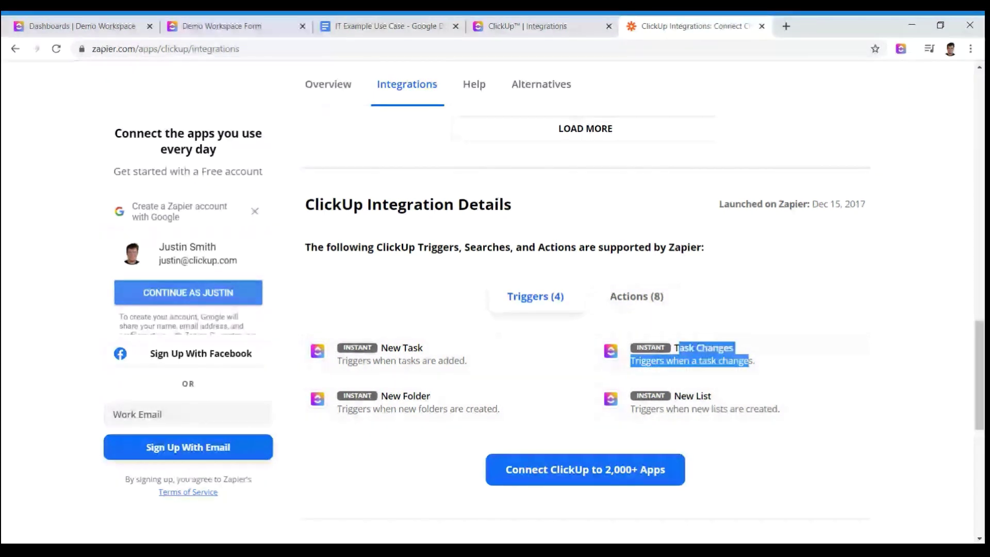
pyautogui.moveTo(748, 360)
pyautogui.mouseDown()
pyautogui.moveTo(679, 348)
pyautogui.moveTo(749, 357)
pyautogui.mouseUp()
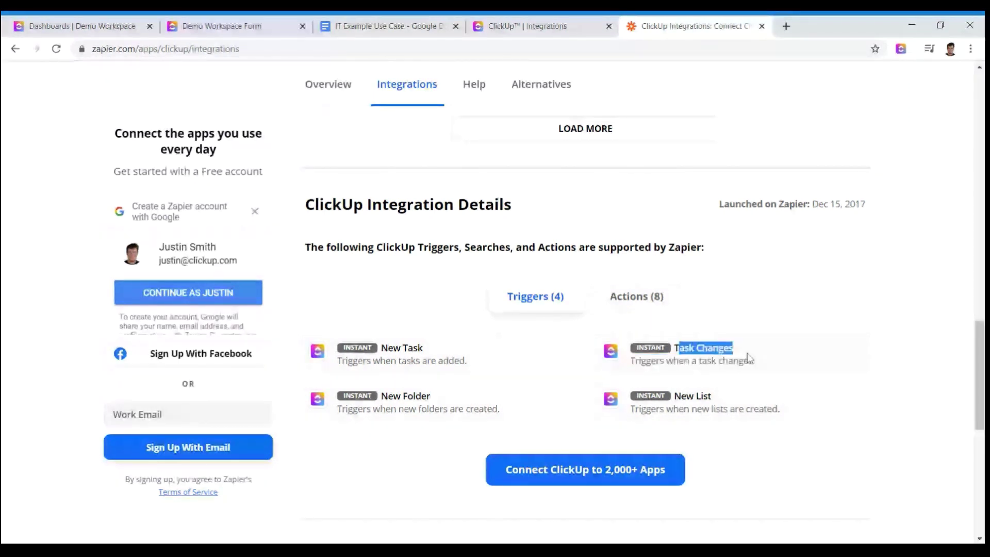
pyautogui.click(749, 357)
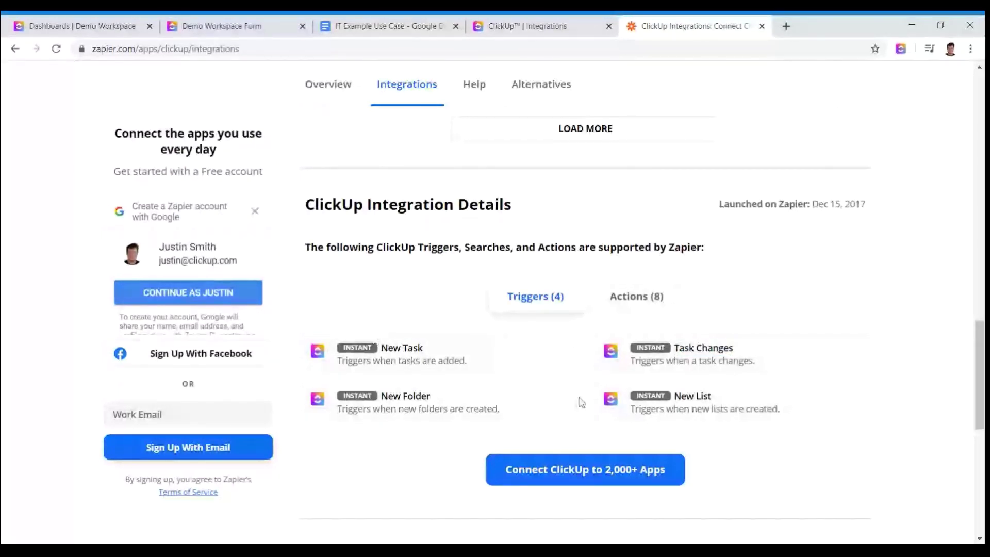
# Review the ClickUp actions supported by Zapier, highlighting Post a Task Comment, Post Attachment, Time Tracked and Create Subtask.
pyautogui.click(649, 289)
pyautogui.scroll(-1, 605, 209)
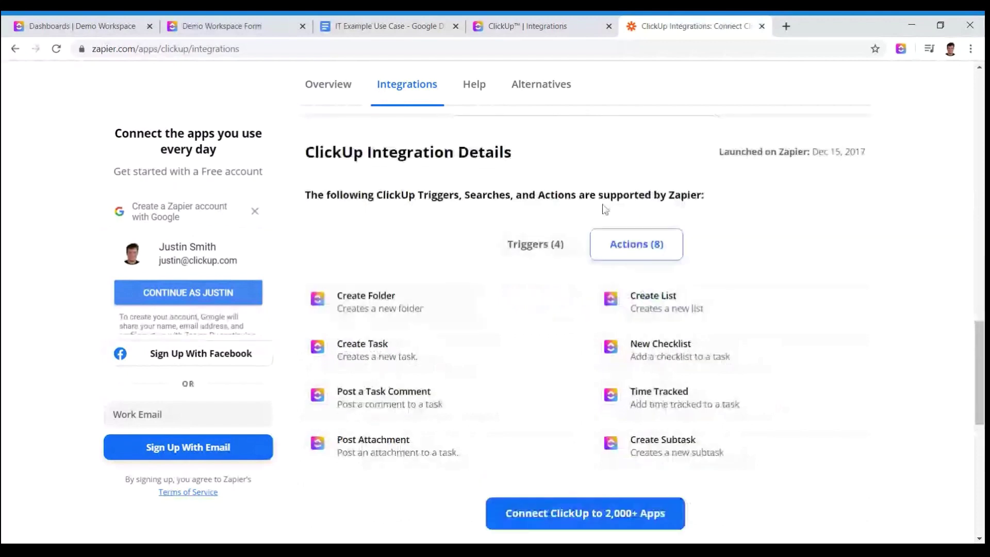
pyautogui.scroll(-2, 606, 209)
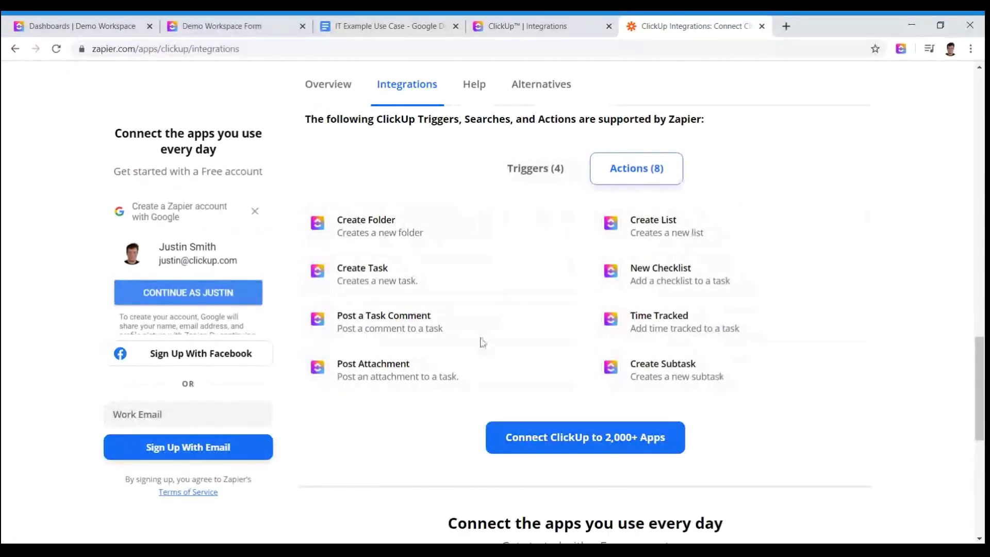
pyautogui.moveTo(381, 315); pyautogui.dragTo(430, 316)
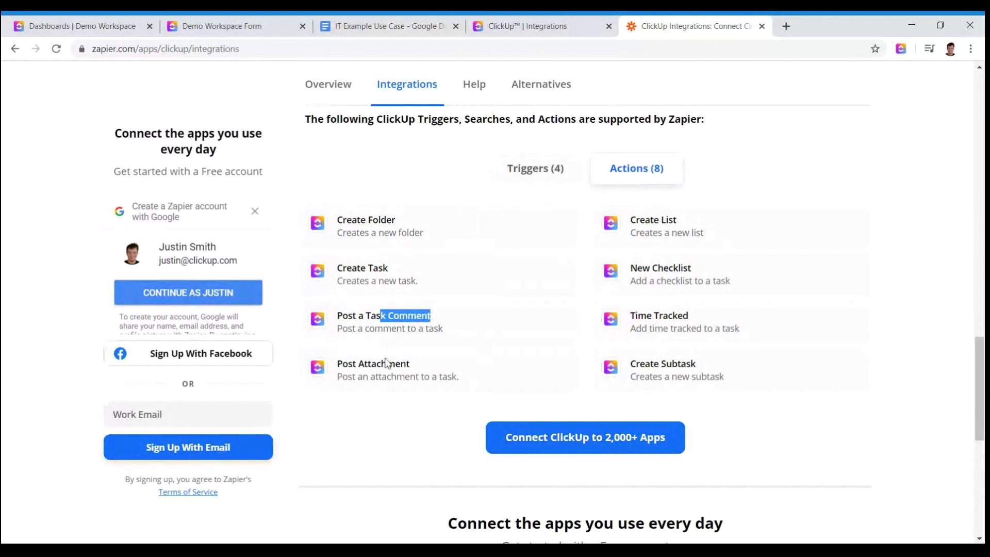
pyautogui.moveTo(380, 363); pyautogui.dragTo(409, 364)
pyautogui.moveTo(660, 315); pyautogui.dragTo(698, 315)
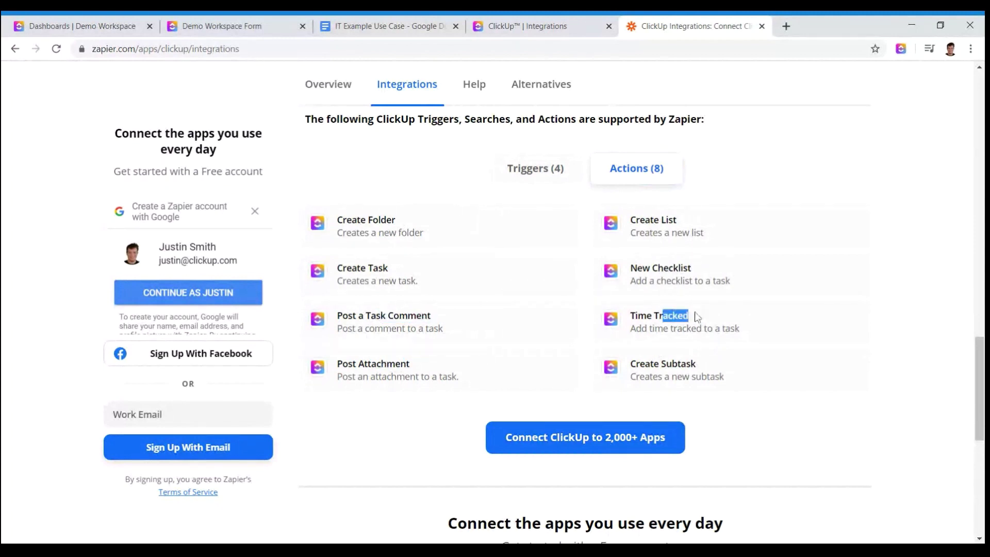
pyautogui.moveTo(665, 364); pyautogui.dragTo(699, 363)
pyautogui.click(699, 366)
# Check the IT Example Use Case document and return to the IT Helpdesk dashboard in ClickUp.
pyautogui.click(413, 20)
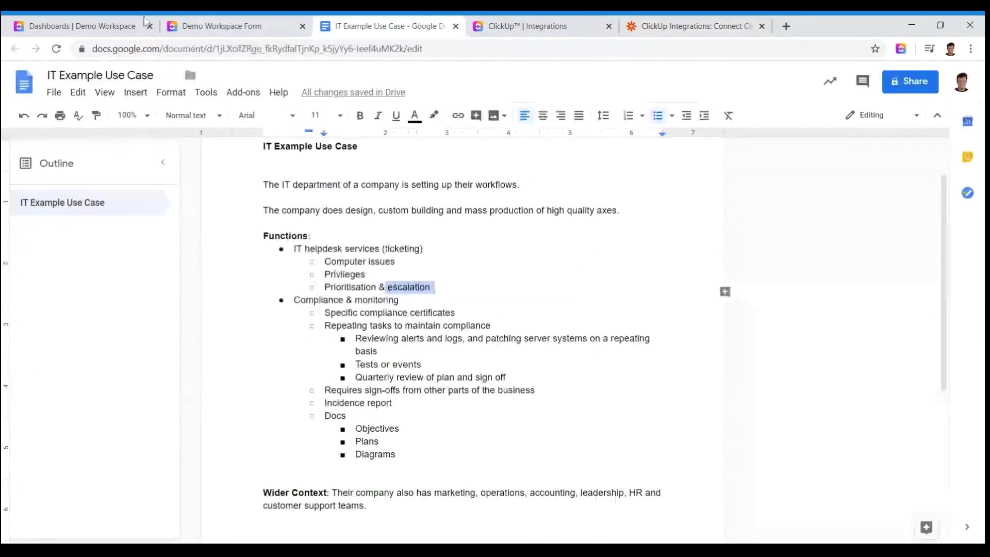
pyautogui.click(222, 26)
pyautogui.click(77, 26)
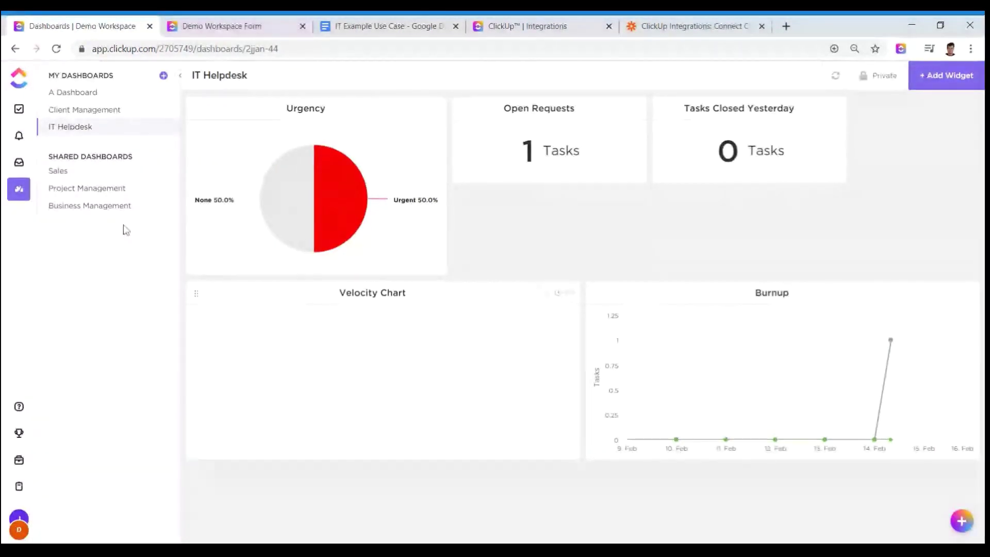
# Create a new list named Compliance in the IT Webinar space.
pyautogui.click(20, 117)
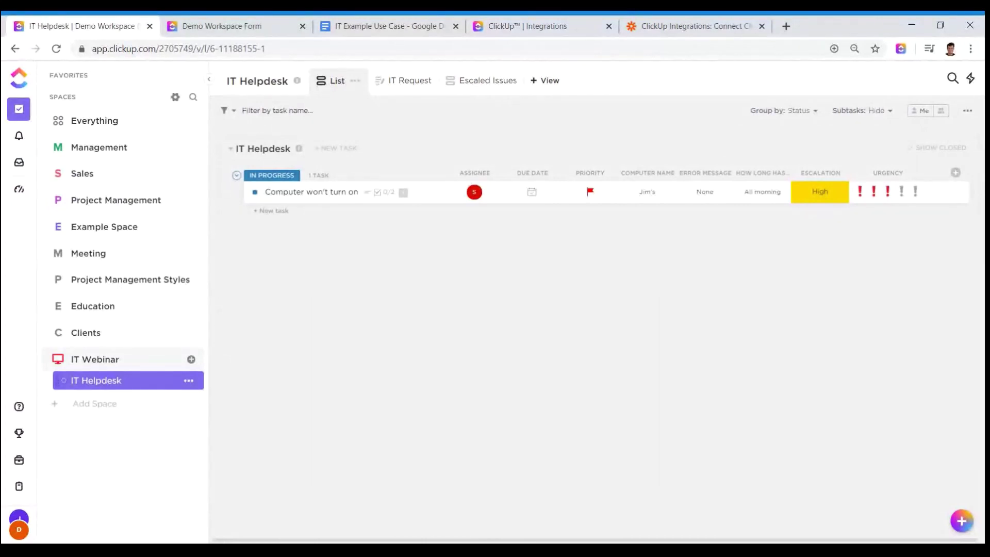
pyautogui.click(192, 361)
pyautogui.write('Co')
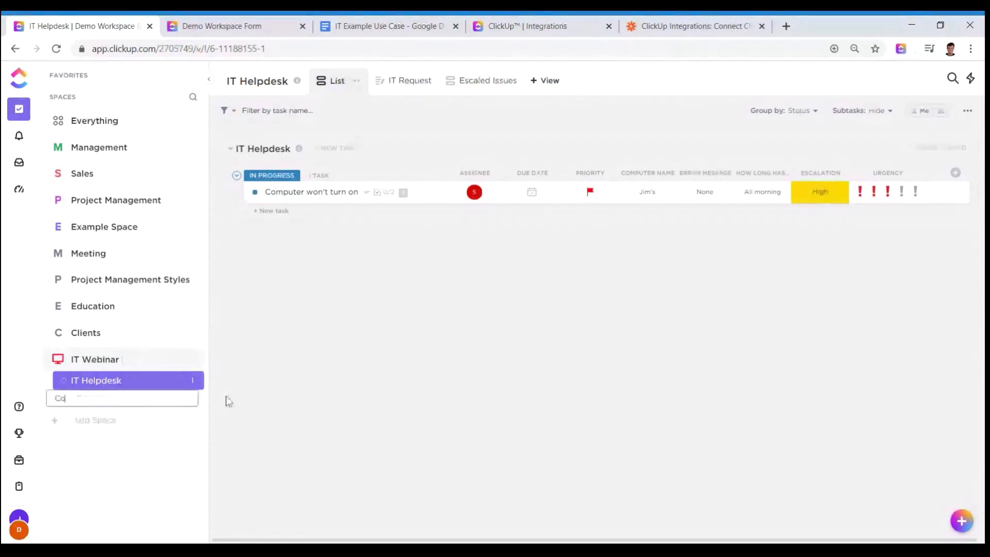
pyautogui.write('mpliance')
pyautogui.press('Return')
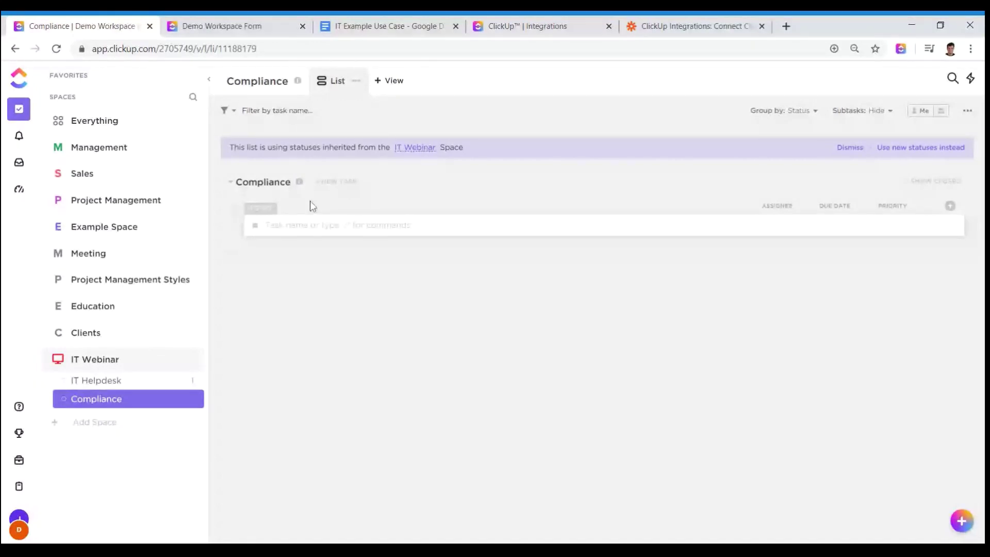
# Add a task named "Test database" to the Compliance list.
pyautogui.click(310, 225)
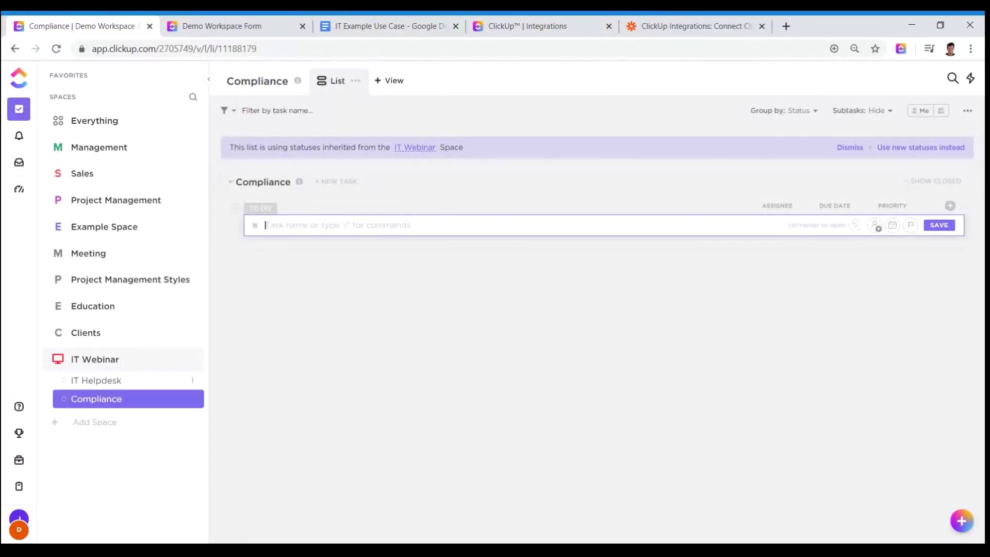
pyautogui.write('TEst de')
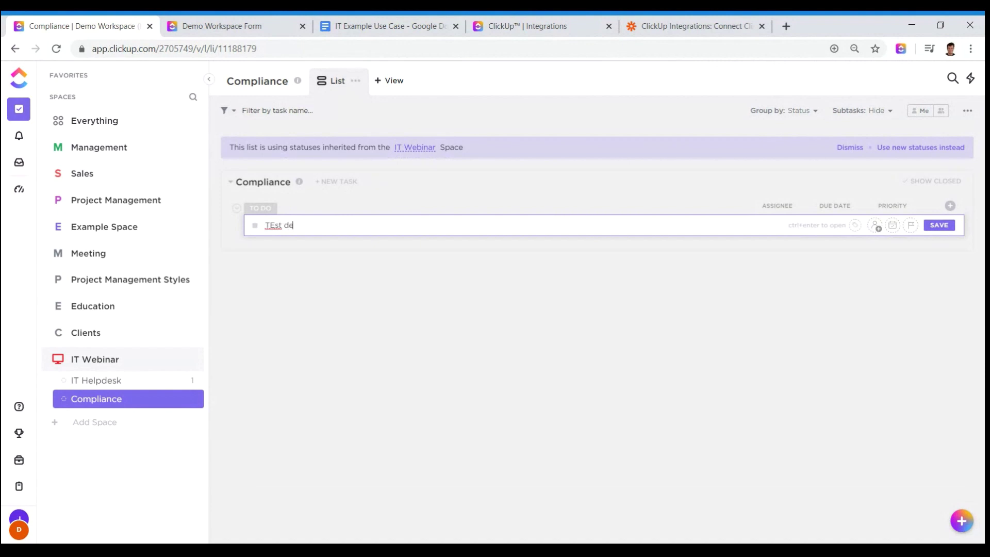
pyautogui.write('ta')
pyautogui.press('BackSpace')
pyautogui.press('BackSpace')
pyautogui.press('BackSpace')
pyautogui.press('BackSpace')
pyautogui.press('BackSpace')
pyautogui.press('BackSpace')
pyautogui.press('BackSpace')
pyautogui.press('BackSpace')
pyautogui.write('est database')
pyautogui.press('Return')
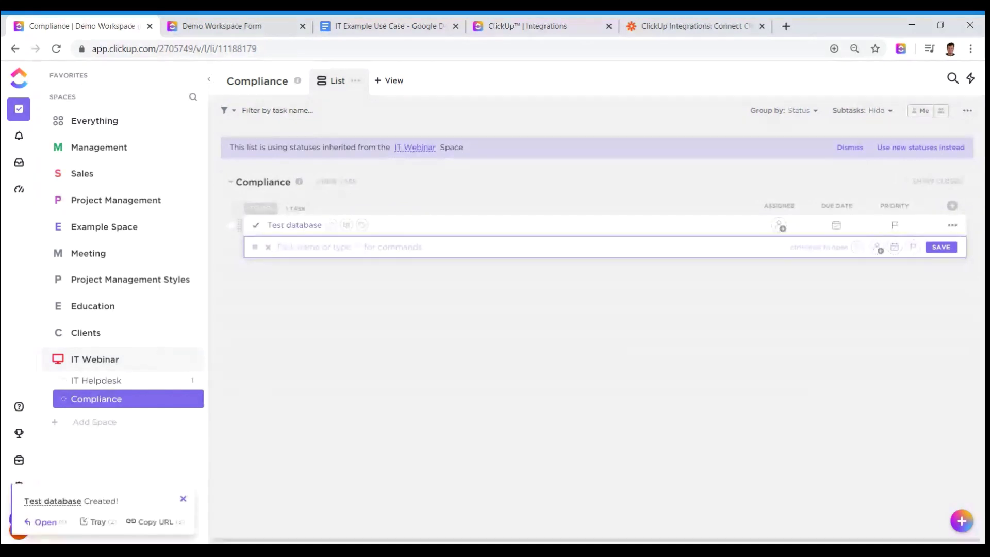
# Add a second task named "Ensure security" to the Compliance list.
pyautogui.write('Ensure')
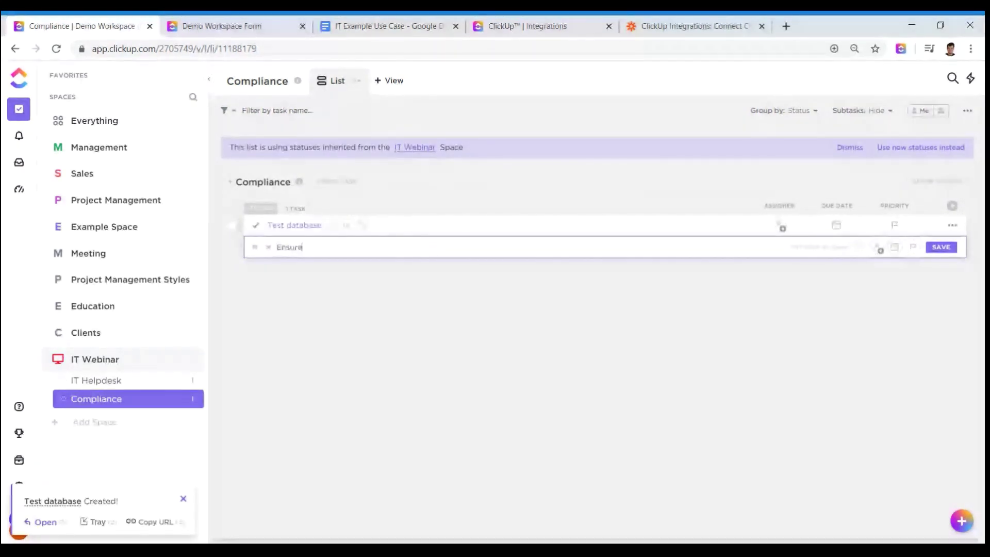
pyautogui.write(' security')
pyautogui.press('Return')
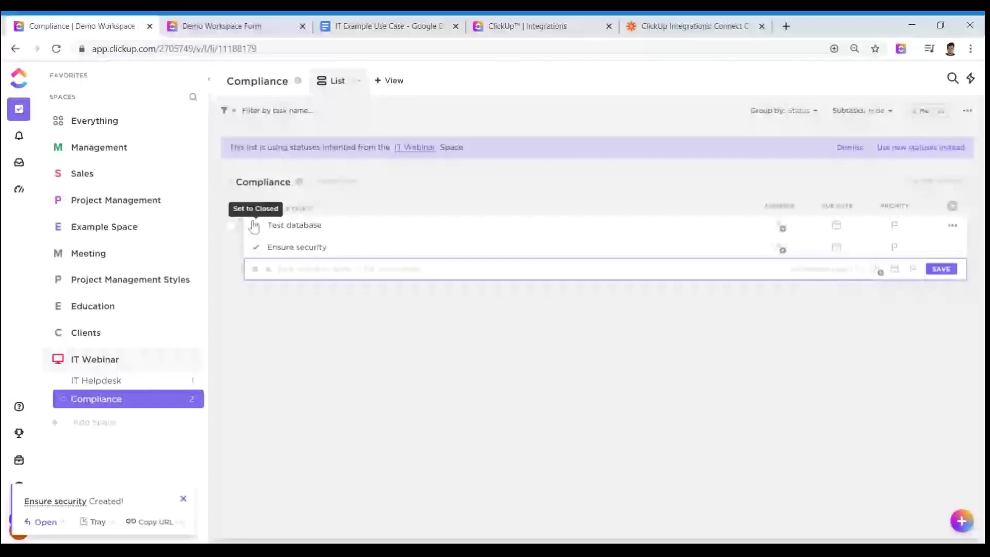
pyautogui.click(276, 312)
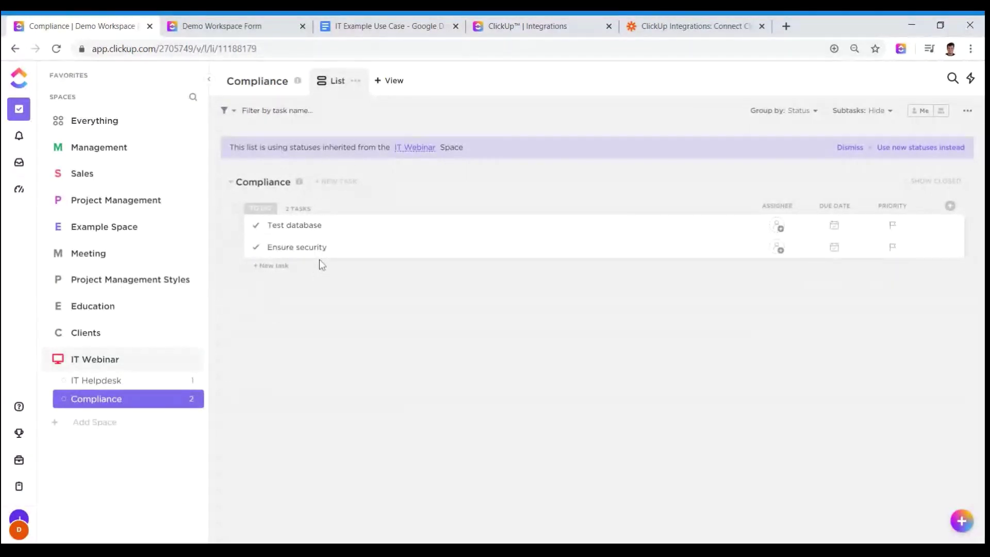
# Make the Ensure security task recurring from its due date, set to recur weekly when closed.
pyautogui.click(835, 248)
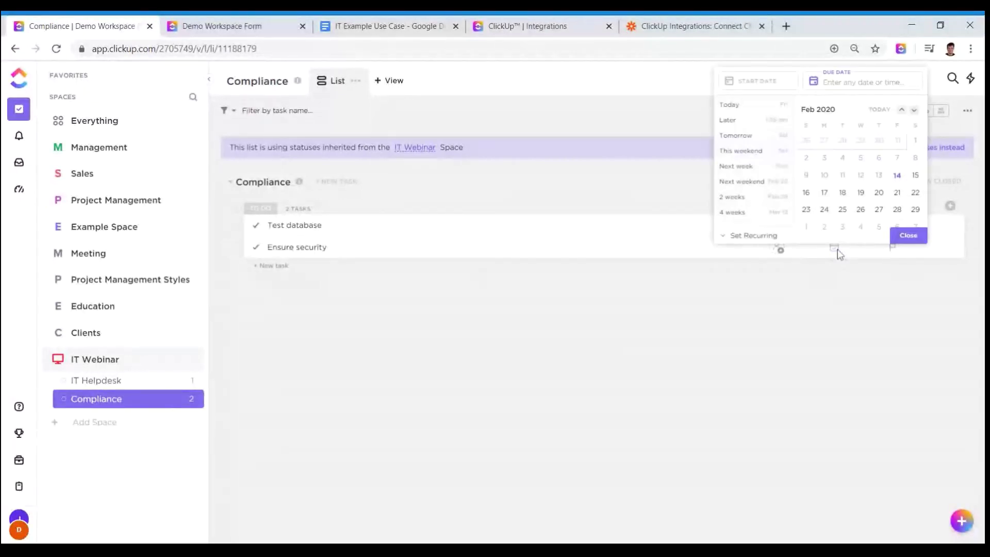
pyautogui.click(761, 236)
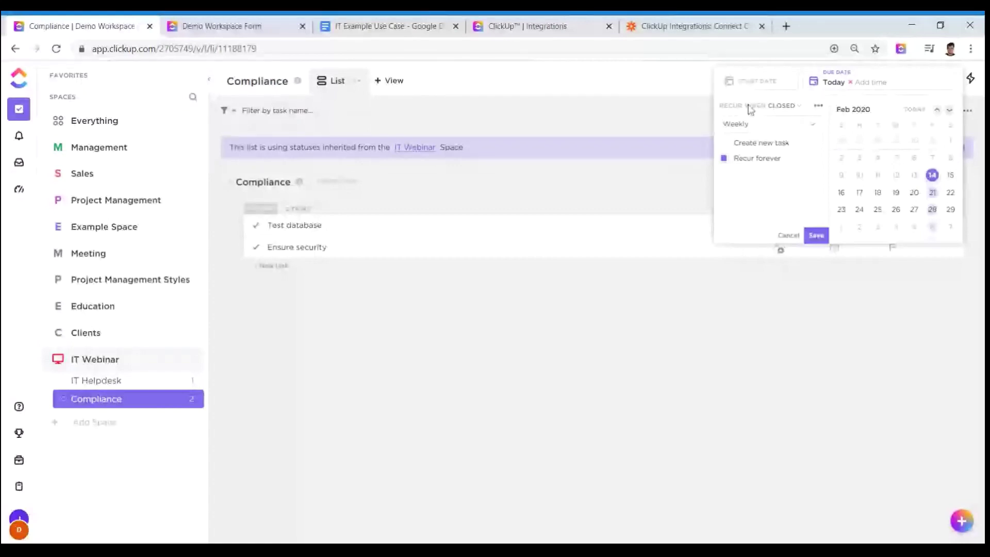
pyautogui.click(794, 124)
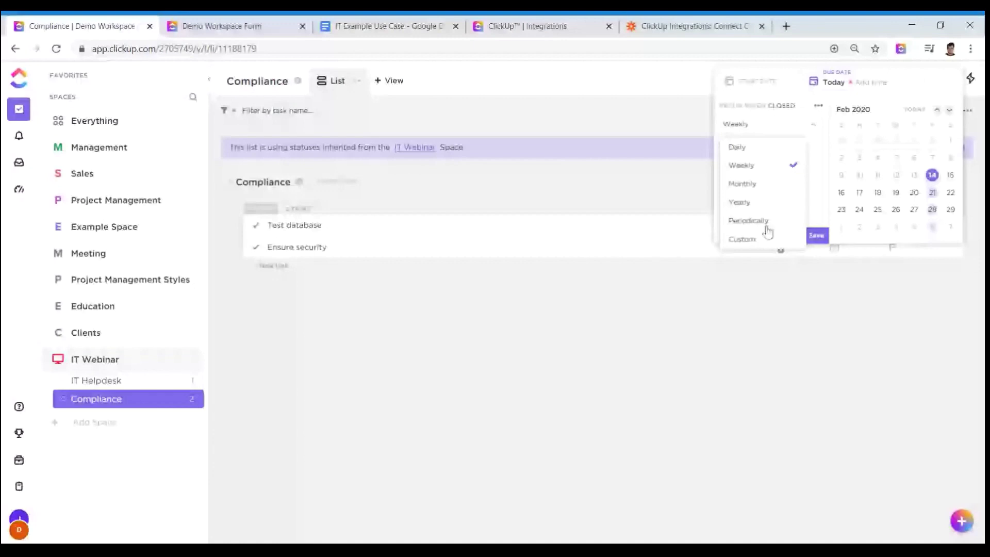
pyautogui.click(783, 106)
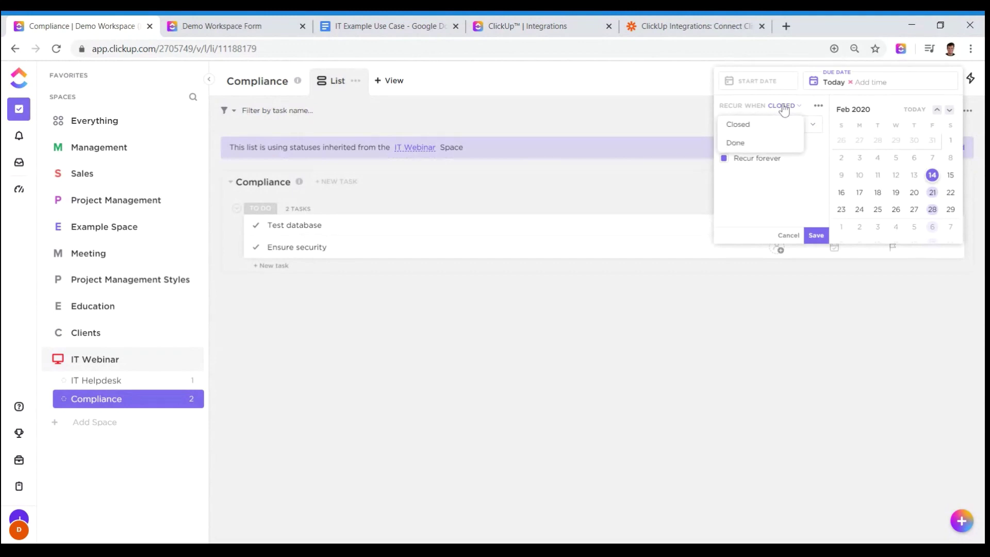
pyautogui.click(755, 127)
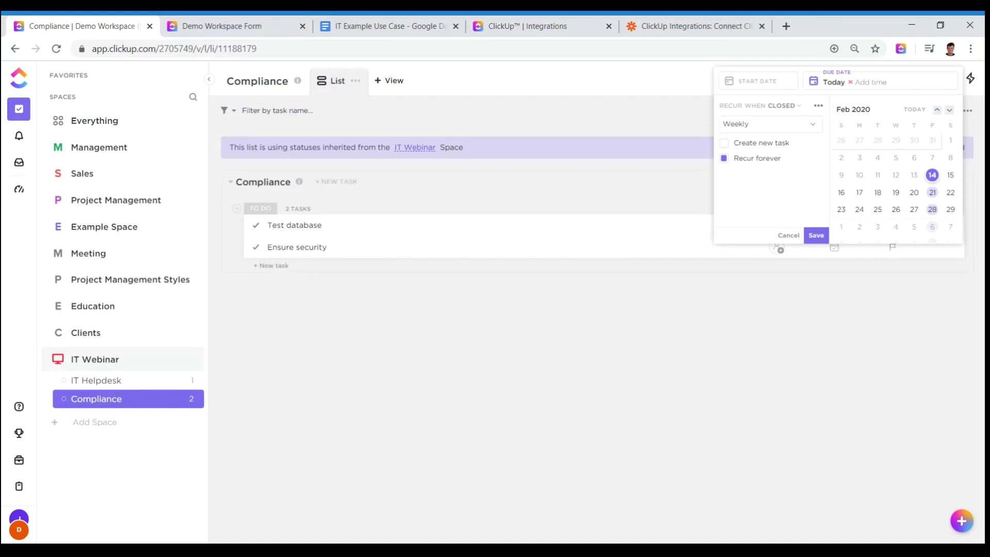
pyautogui.click(814, 127)
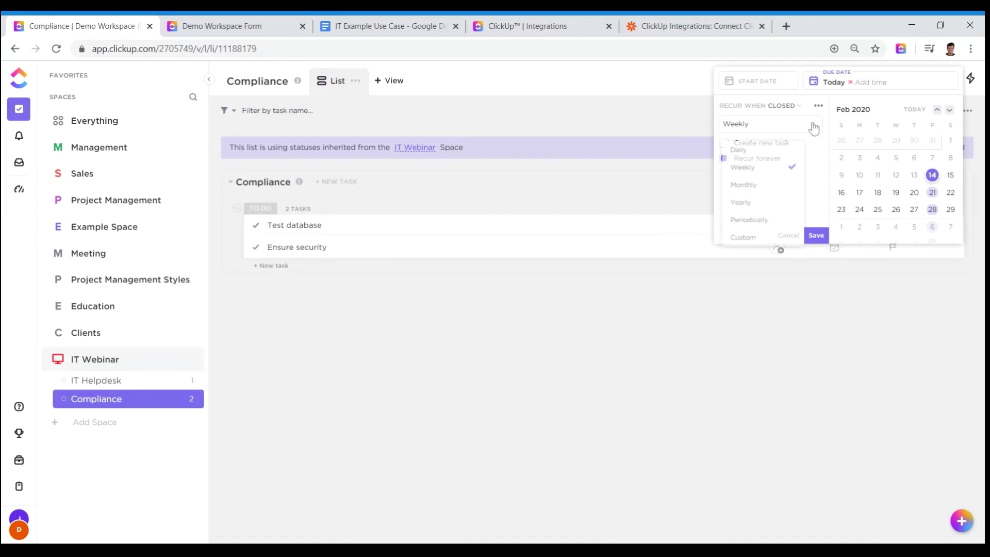
pyautogui.click(771, 164)
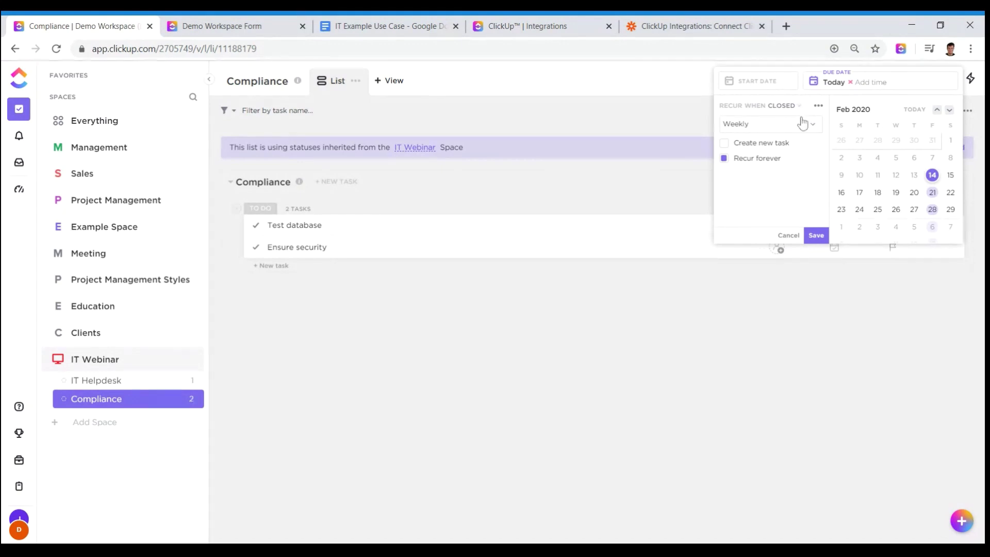
# Switch the recurrence to Custom every week and try adding Tuesday and Thursday to the repeat days.
pyautogui.click(805, 126)
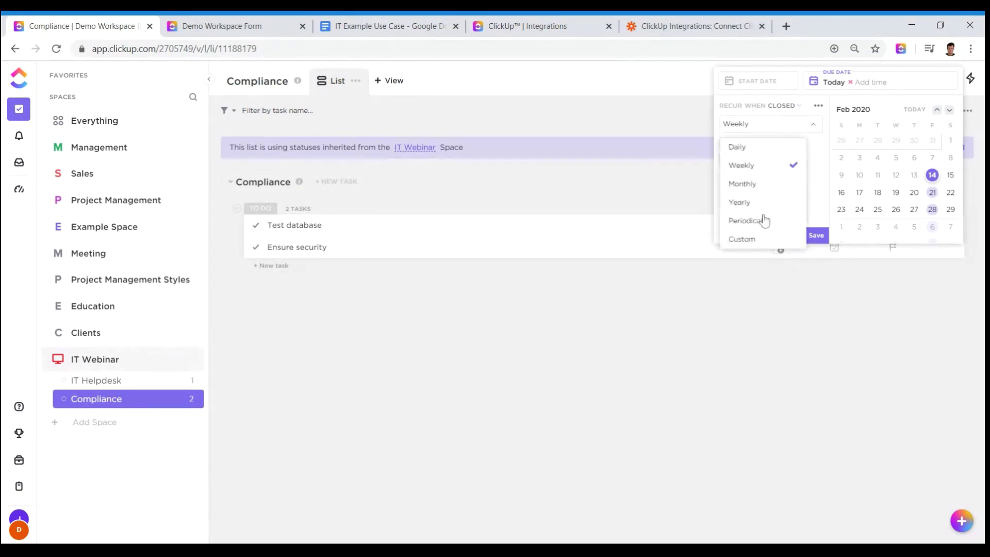
pyautogui.click(738, 238)
pyautogui.click(813, 149)
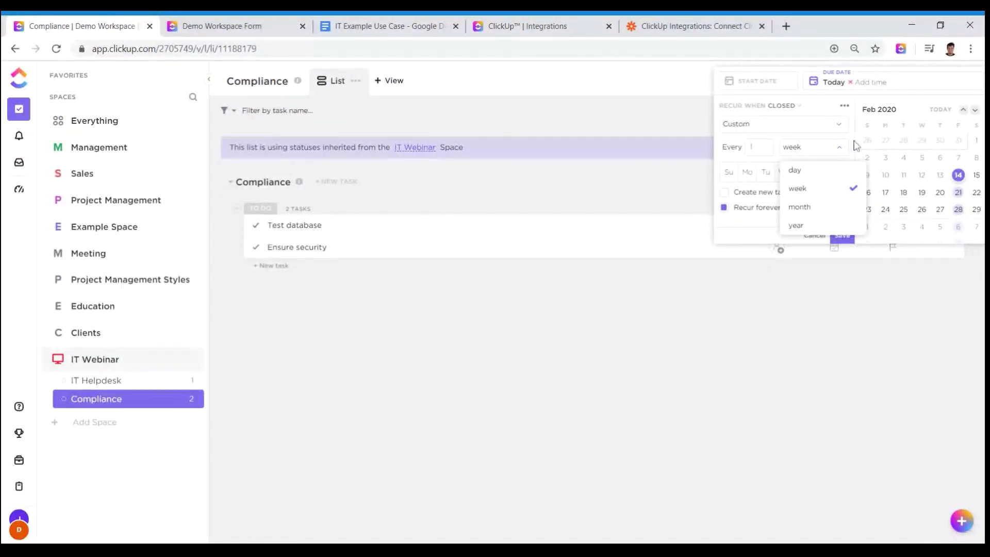
pyautogui.click(812, 148)
pyautogui.click(764, 175)
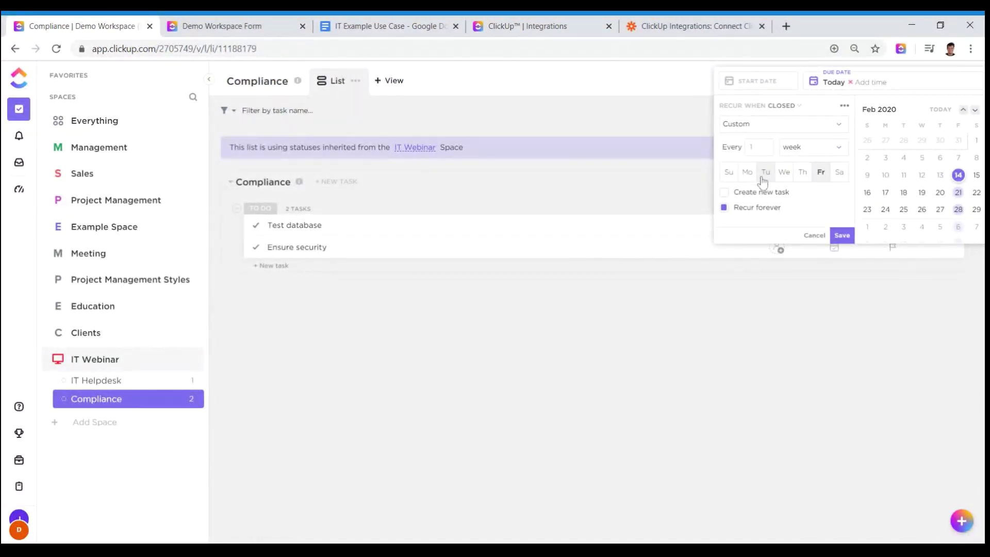
pyautogui.click(801, 175)
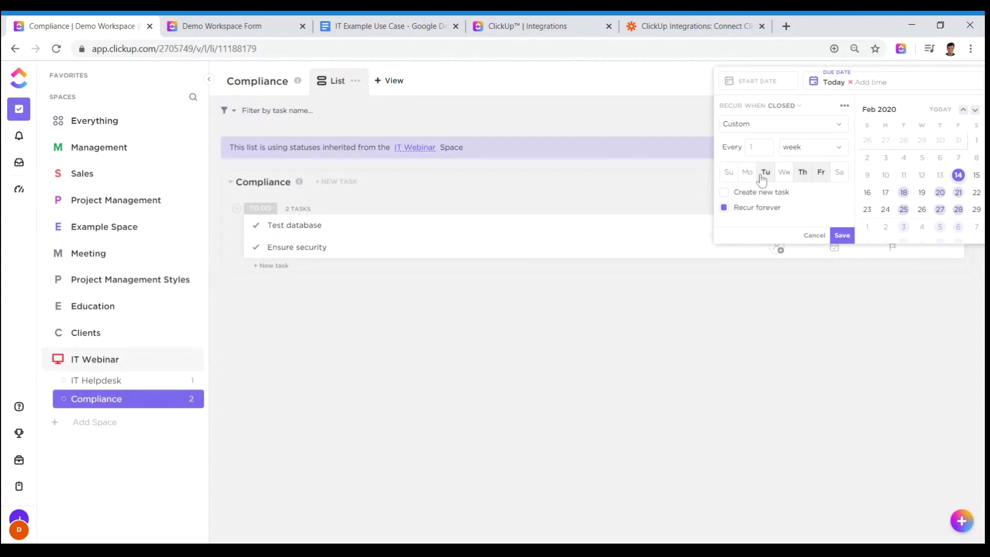
pyautogui.click(765, 174)
pyautogui.click(802, 173)
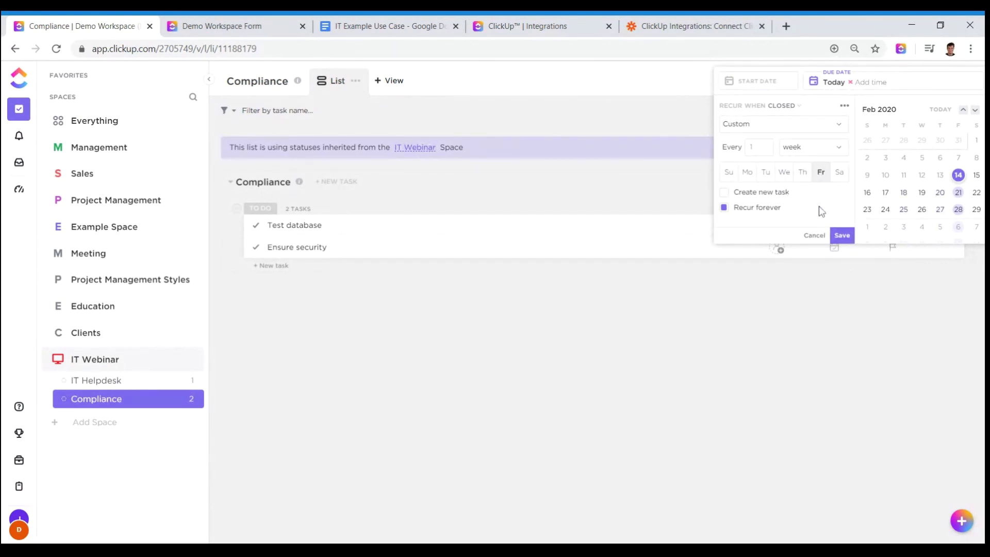
# Enable Create new task with Recur forever on, and open the advanced recurrence settings.
pyautogui.moveTo(780, 196)
pyautogui.click(780, 195)
pyautogui.click(752, 212)
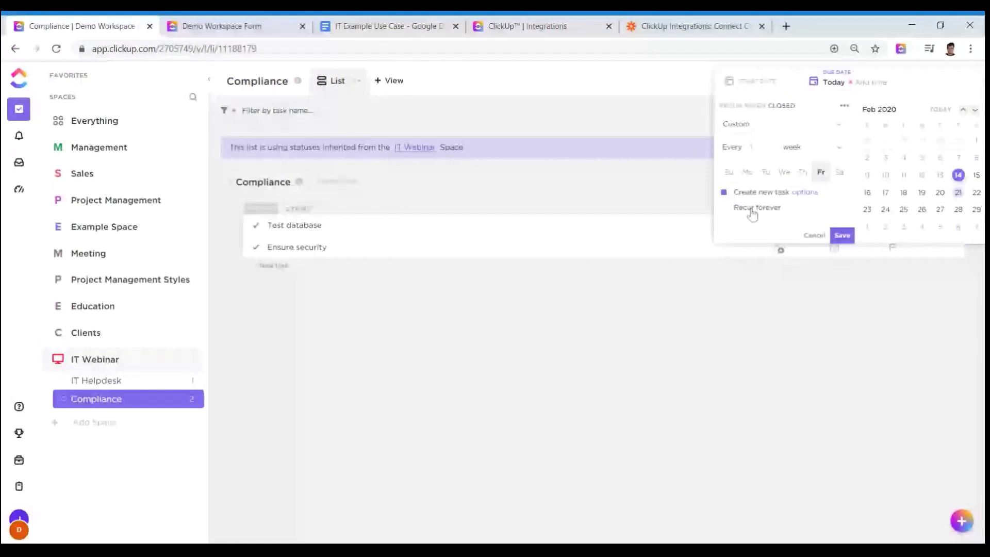
pyautogui.click(753, 212)
pyautogui.click(844, 106)
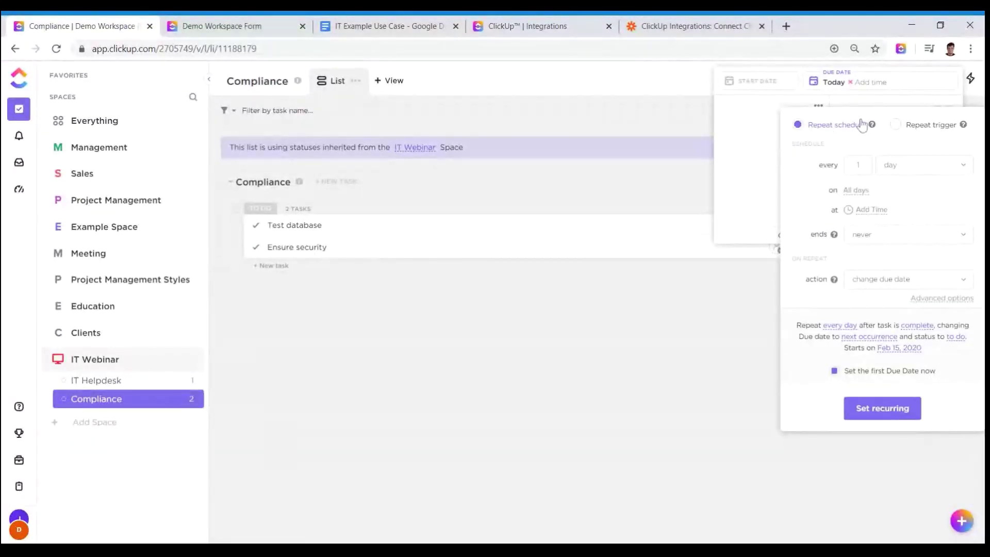
# Try the Repeat trigger option with complete as the triggering task status.
pyautogui.click(925, 127)
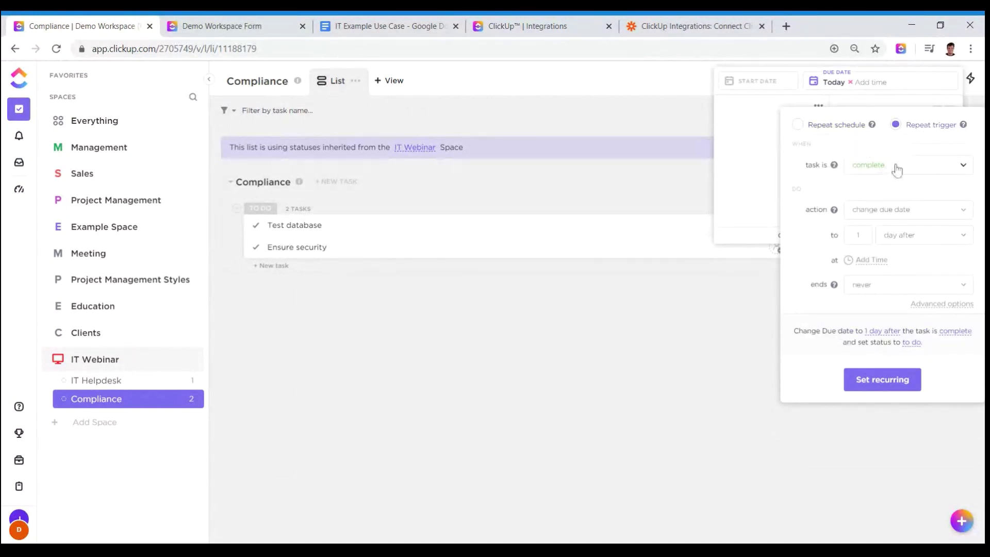
pyautogui.click(876, 168)
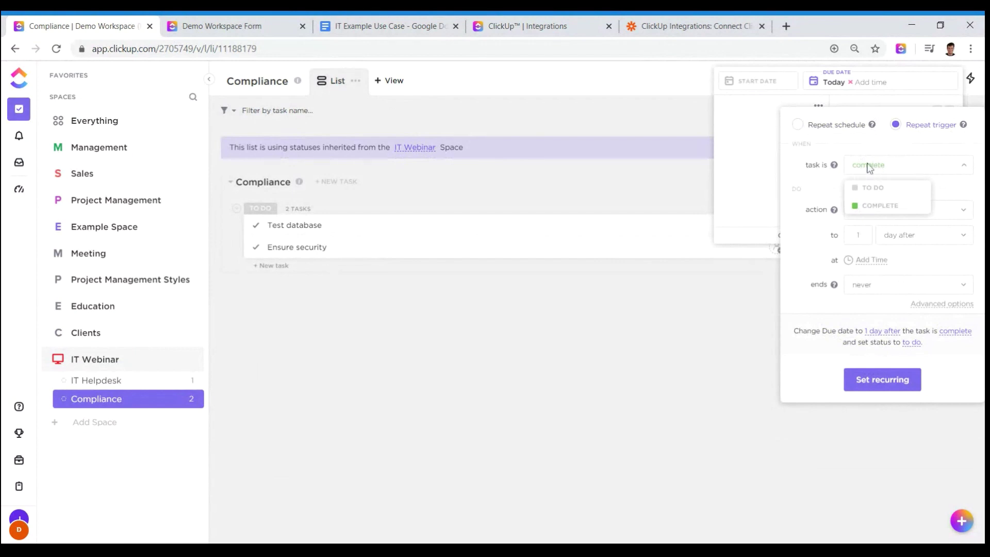
pyautogui.click(874, 206)
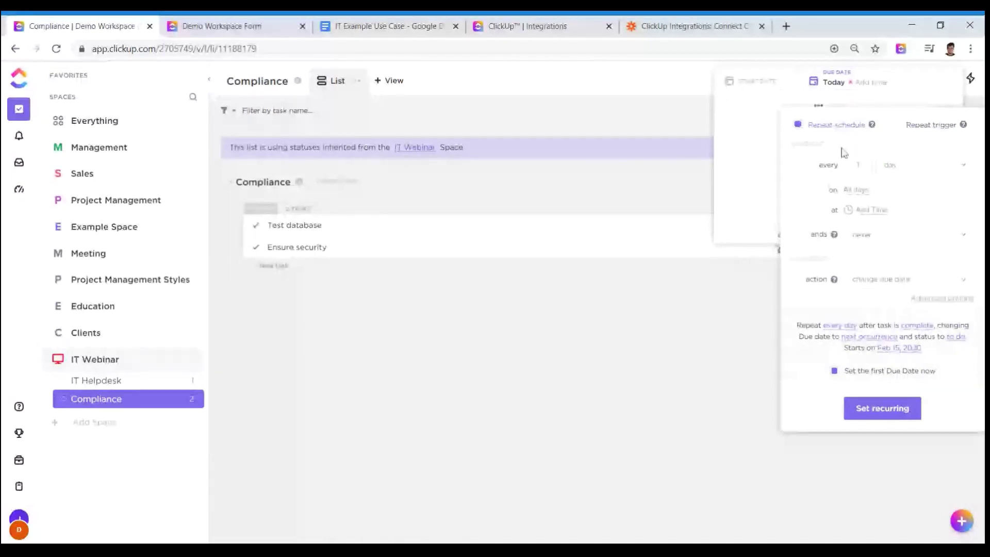
# Set the repeat schedule to every week and try adding Thursday and Friday as repeat days.
pyautogui.click(907, 168)
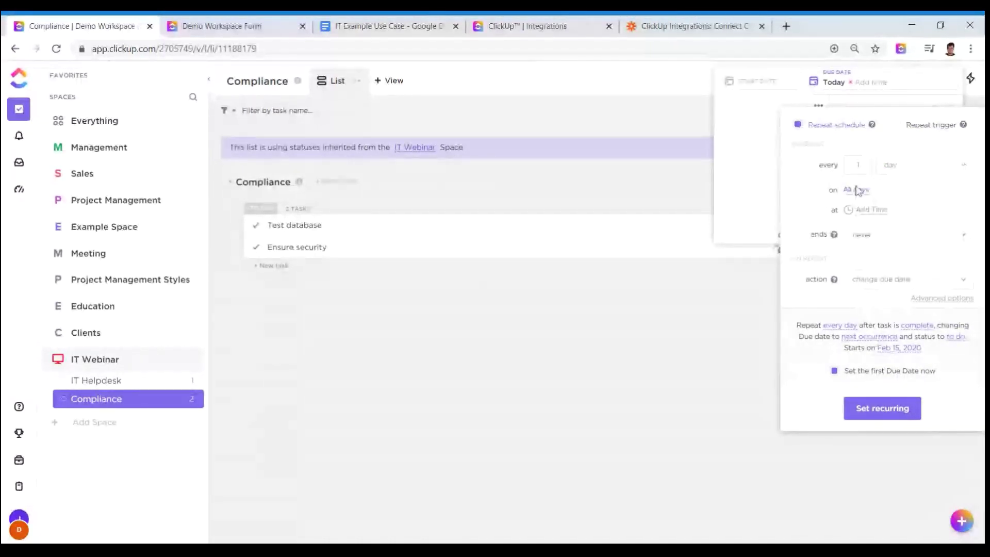
pyautogui.click(906, 164)
pyautogui.click(910, 209)
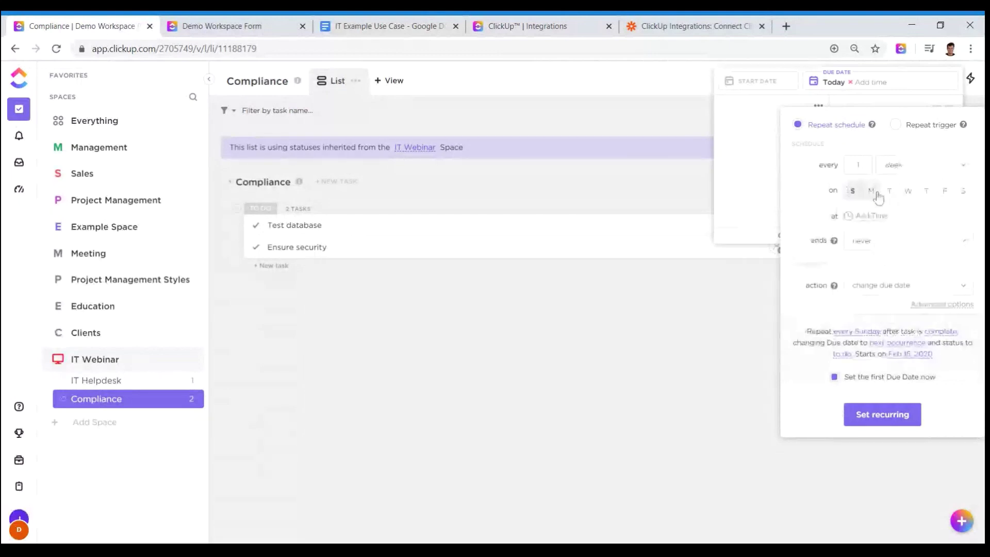
pyautogui.click(923, 199)
pyautogui.click(944, 196)
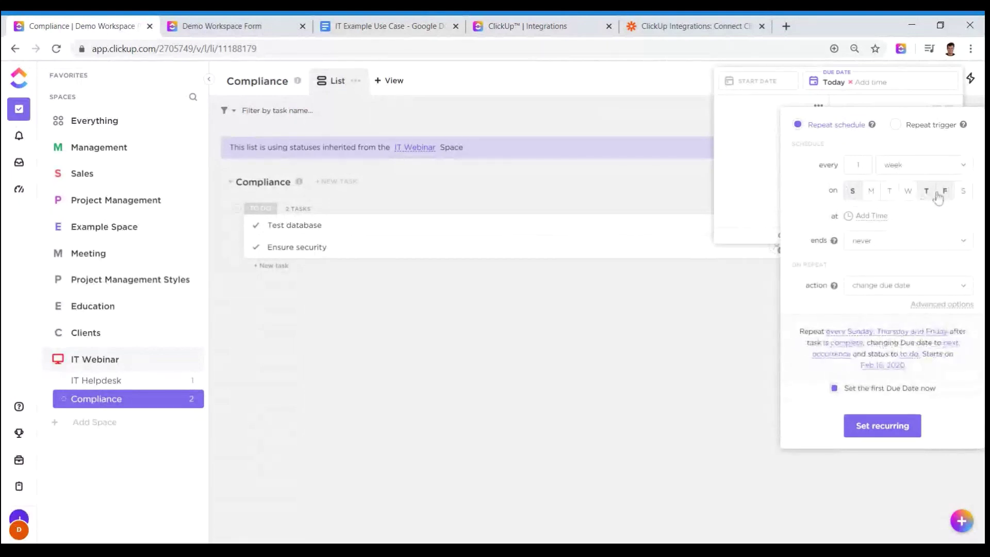
pyautogui.click(931, 198)
# Set the repeat schedule to every day, excluding Saturday and Sunday.
pyautogui.click(906, 165)
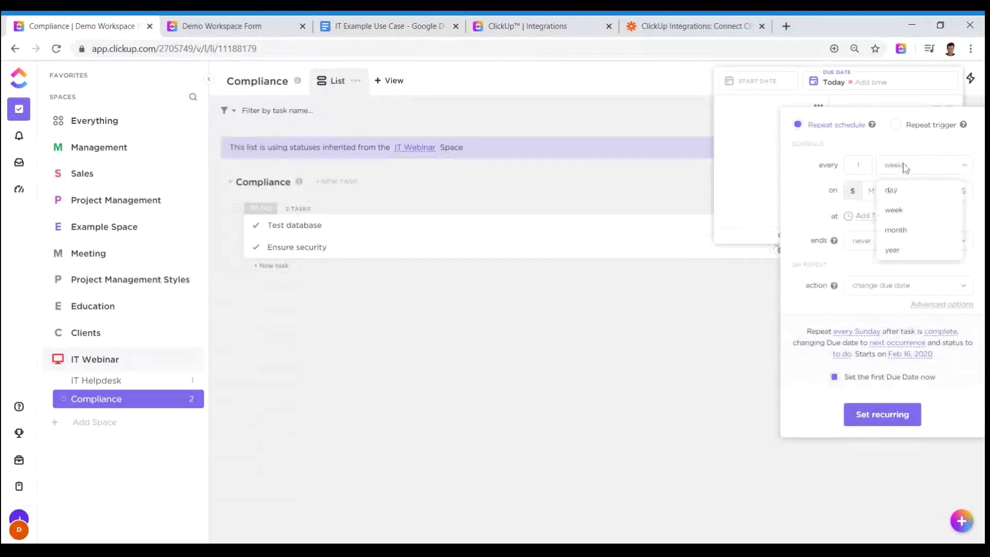
pyautogui.click(892, 189)
pyautogui.click(857, 191)
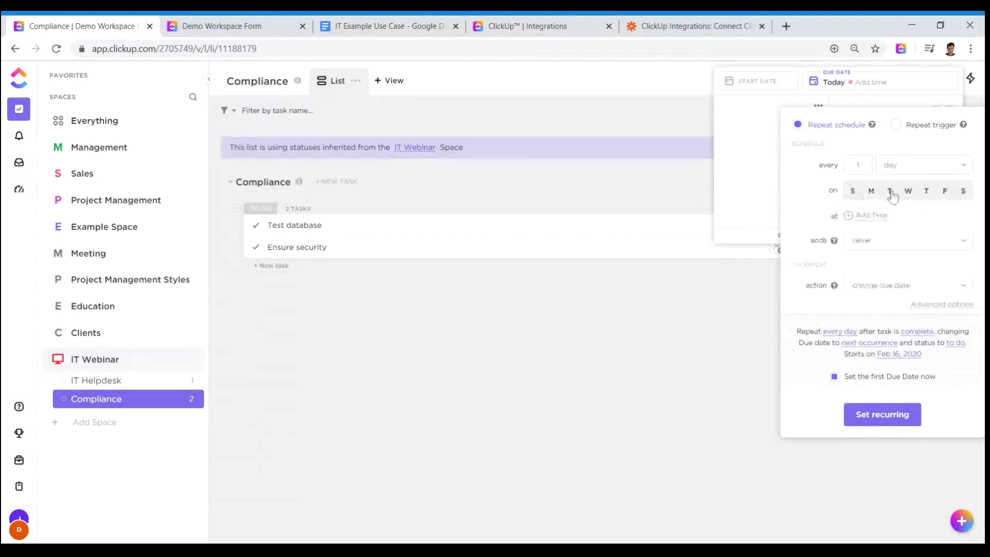
pyautogui.click(964, 192)
pyautogui.click(852, 190)
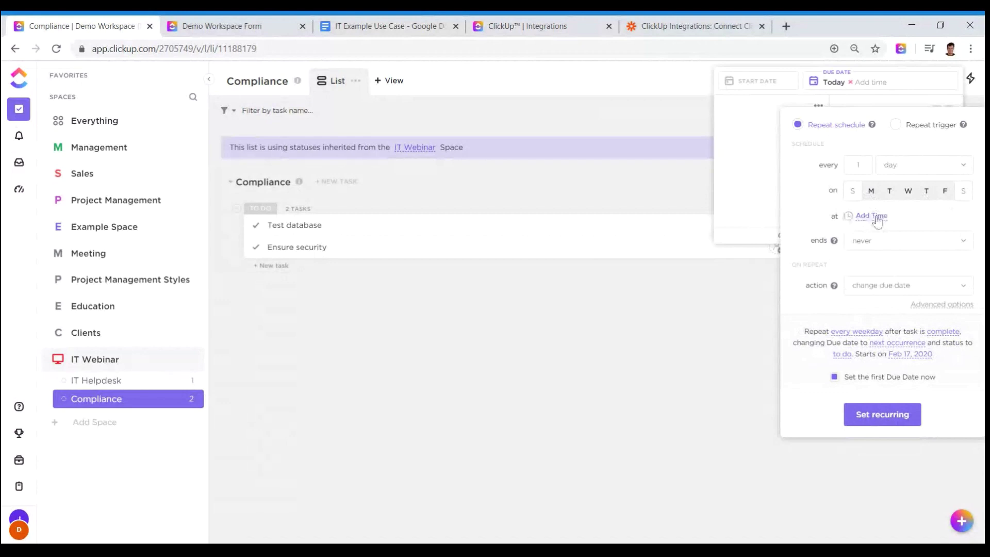
# Examine the schedule's end setting, on-repeat actions and advanced options, including the explanation of the repeat-on status.
pyautogui.click(880, 238)
pyautogui.click(819, 232)
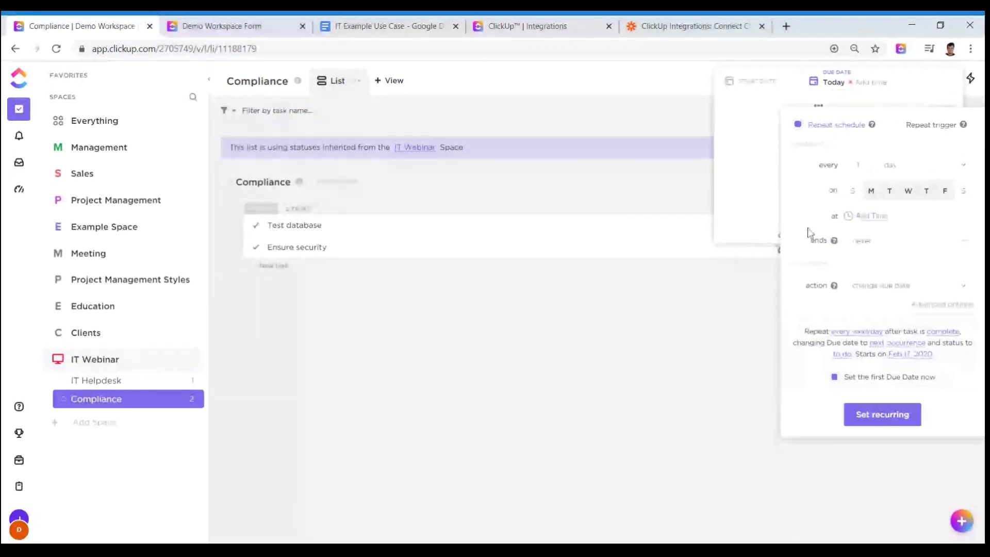
pyautogui.click(879, 285)
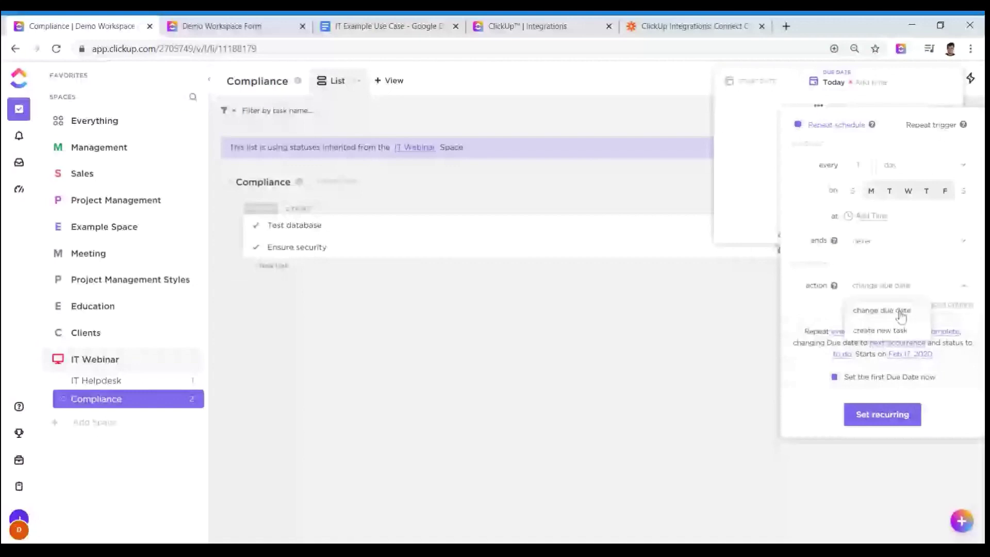
pyautogui.click(827, 316)
pyautogui.click(928, 306)
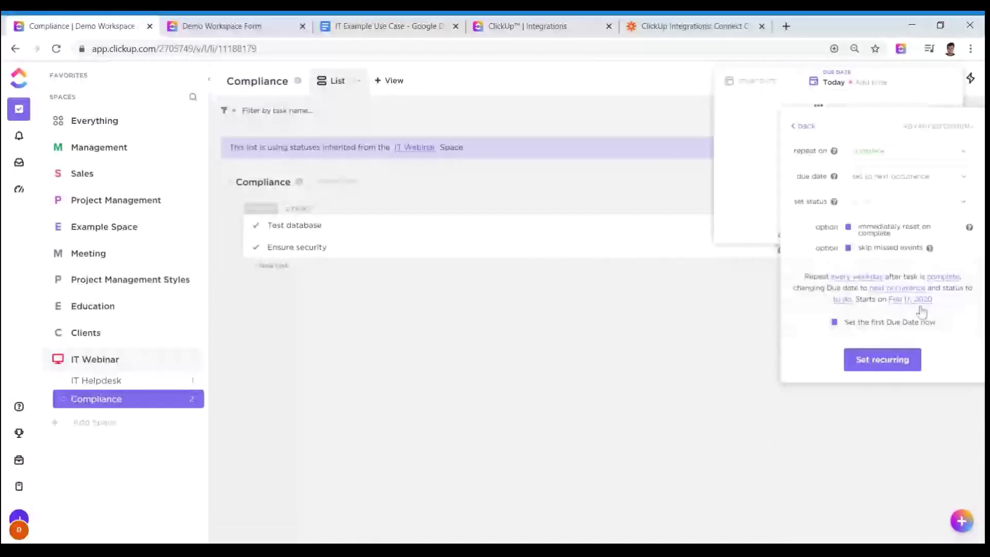
pyautogui.click(807, 126)
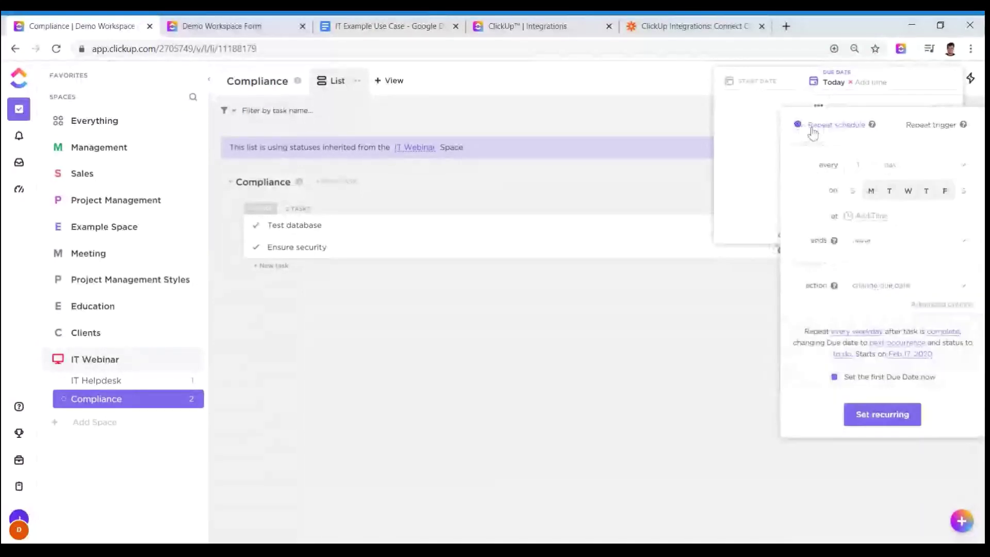
pyautogui.click(928, 305)
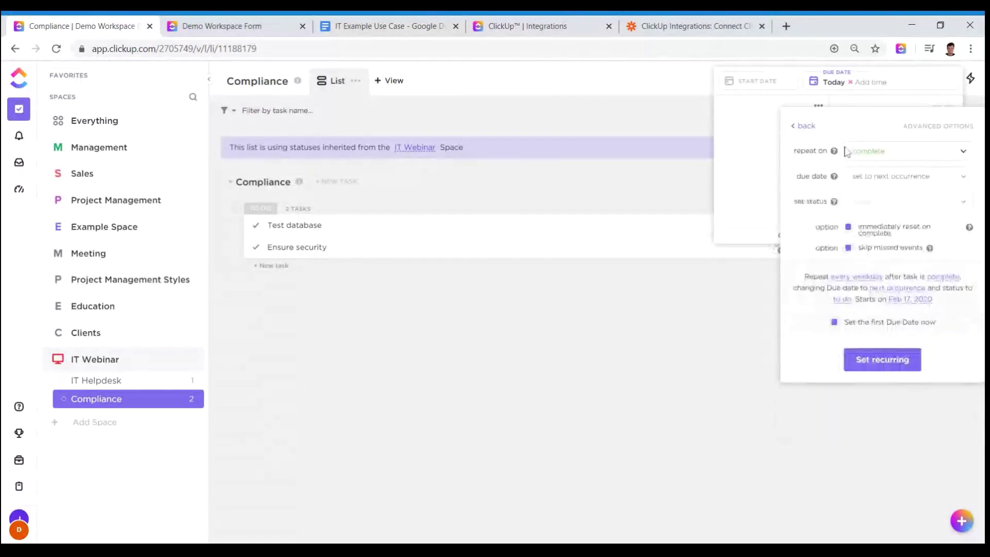
pyautogui.moveTo(835, 153)
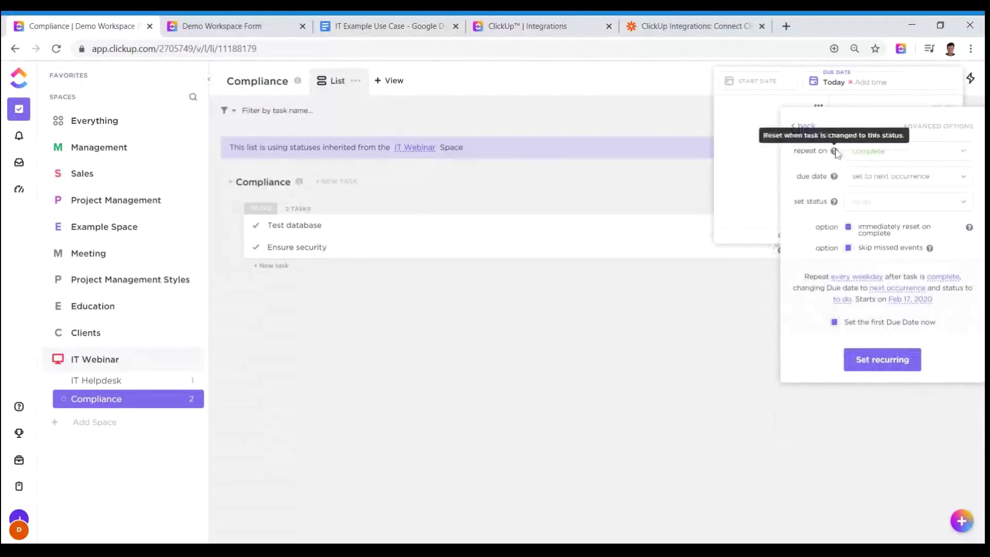
pyautogui.click(809, 130)
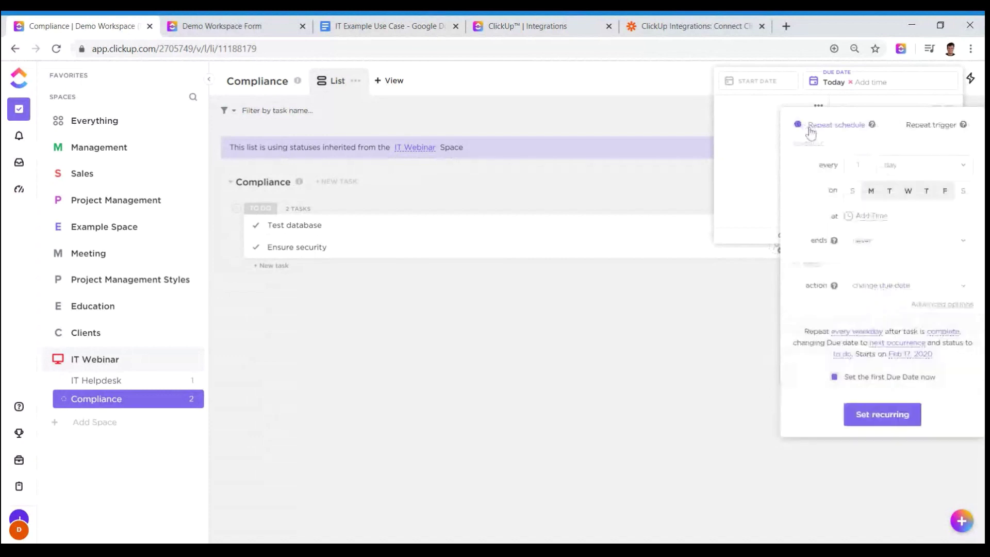
# Set the on-repeat action to create new task and open its advanced options.
pyautogui.click(884, 287)
pyautogui.click(871, 330)
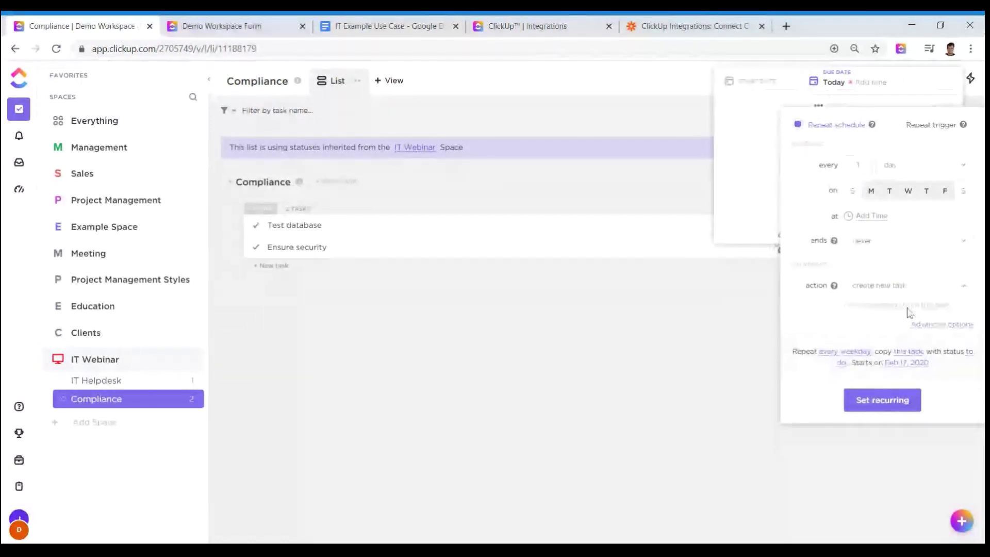
pyautogui.click(943, 326)
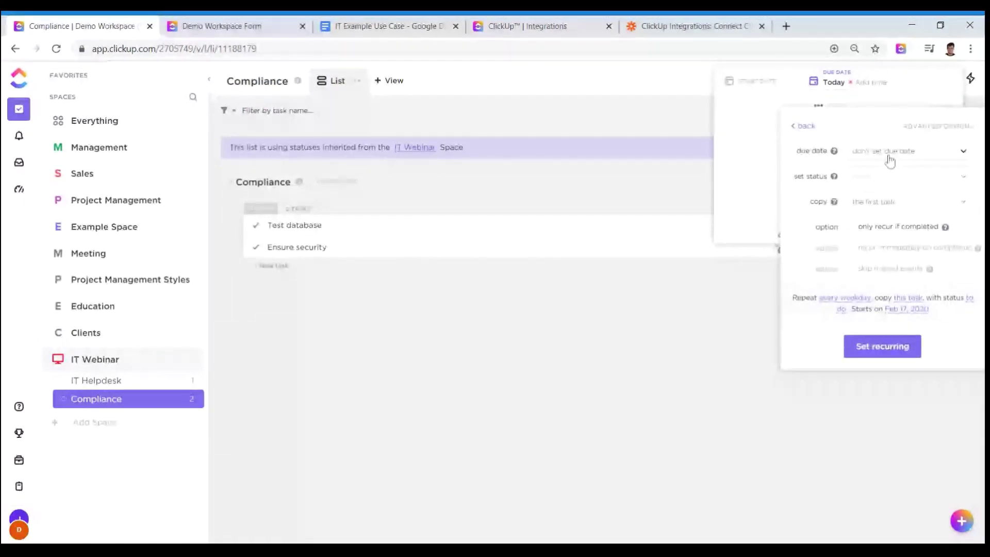
# Review the set status and copy choices in the advanced options and try the "only recur if completed" option.
pyautogui.click(859, 176)
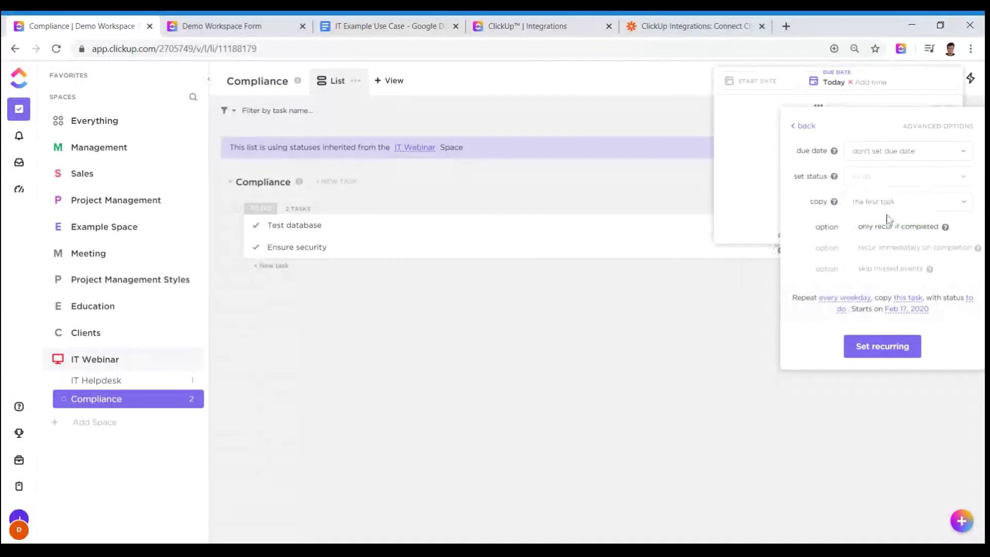
pyautogui.click(899, 212)
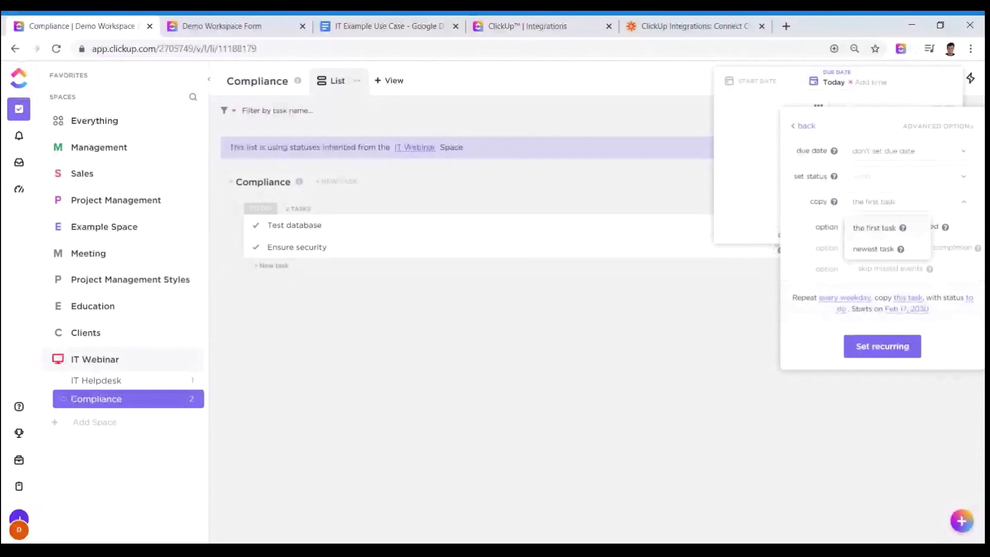
pyautogui.click(802, 212)
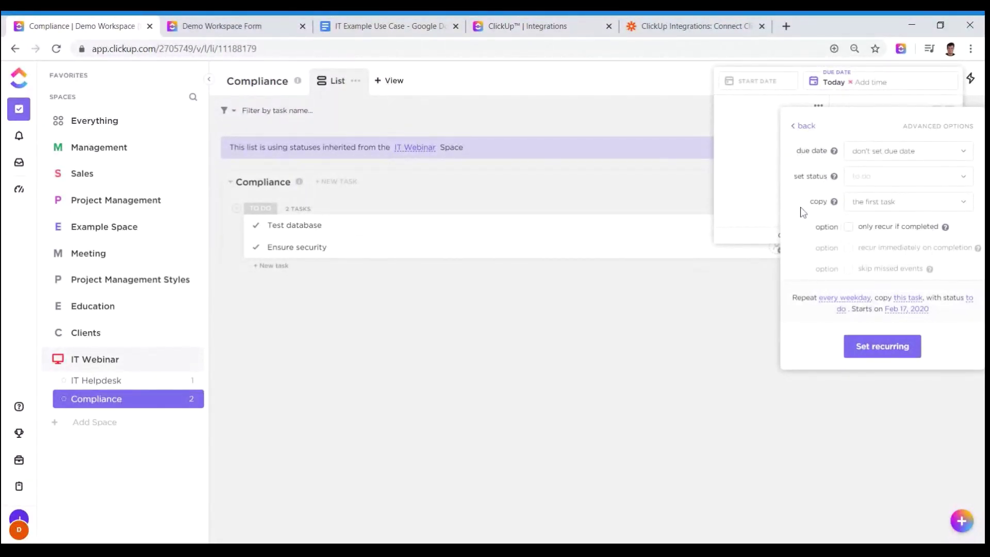
pyautogui.click(849, 228)
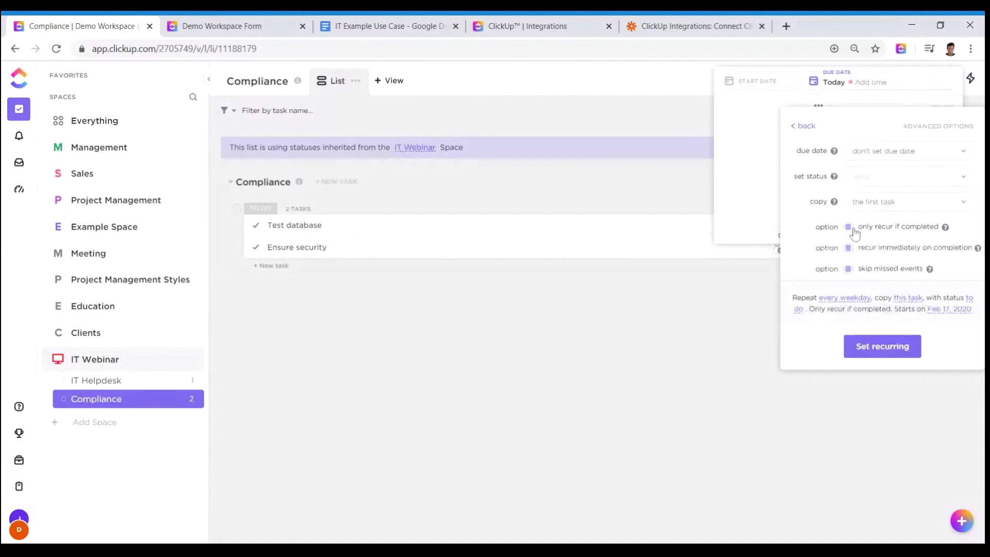
pyautogui.click(850, 229)
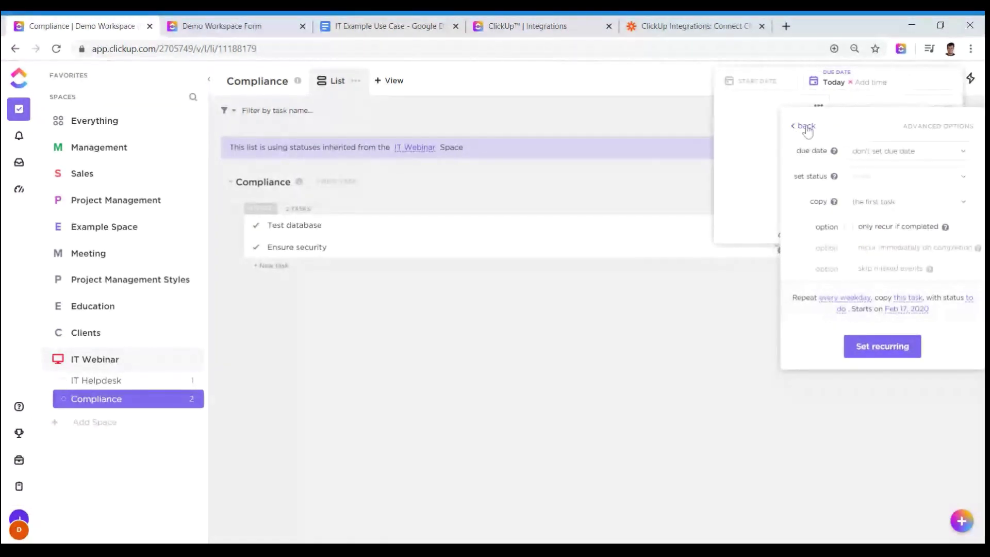
pyautogui.click(806, 127)
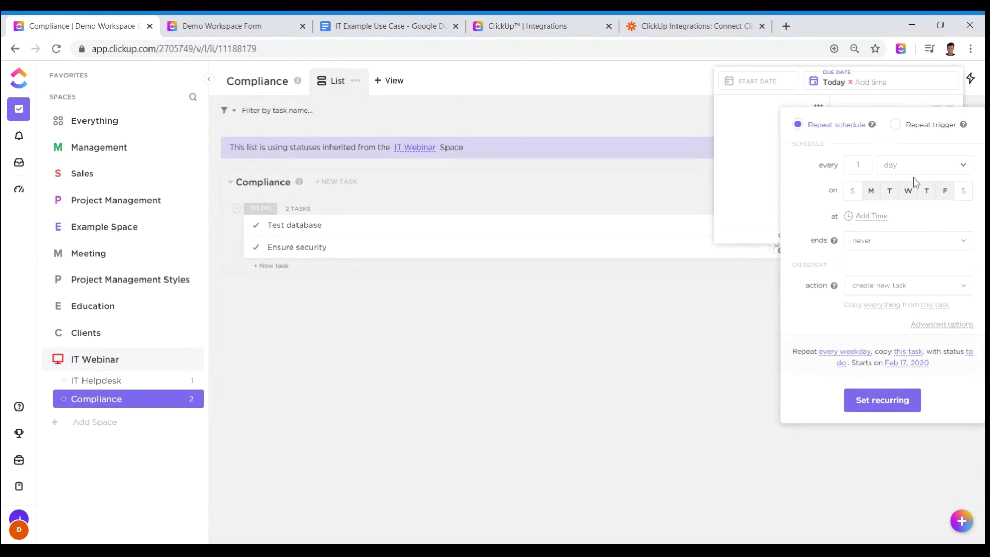
# Set the repeat schedule to every 3 months on the 1st.
pyautogui.click(928, 165)
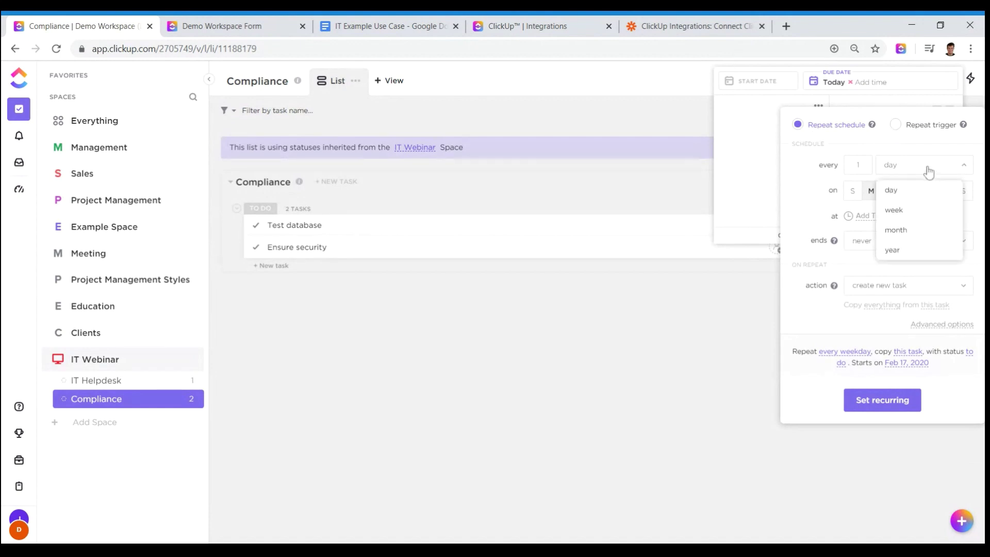
pyautogui.click(901, 232)
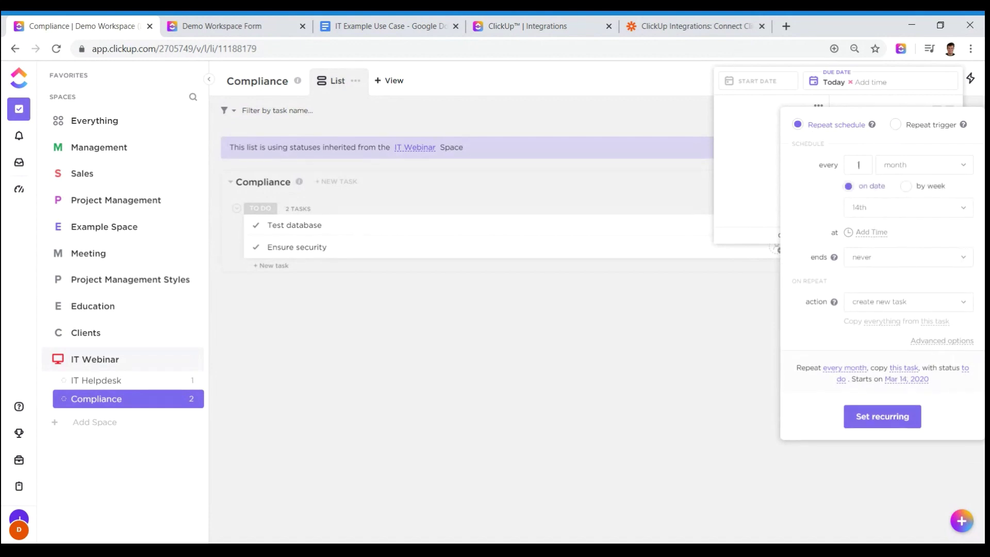
pyautogui.press('BackSpace')
pyautogui.write('3')
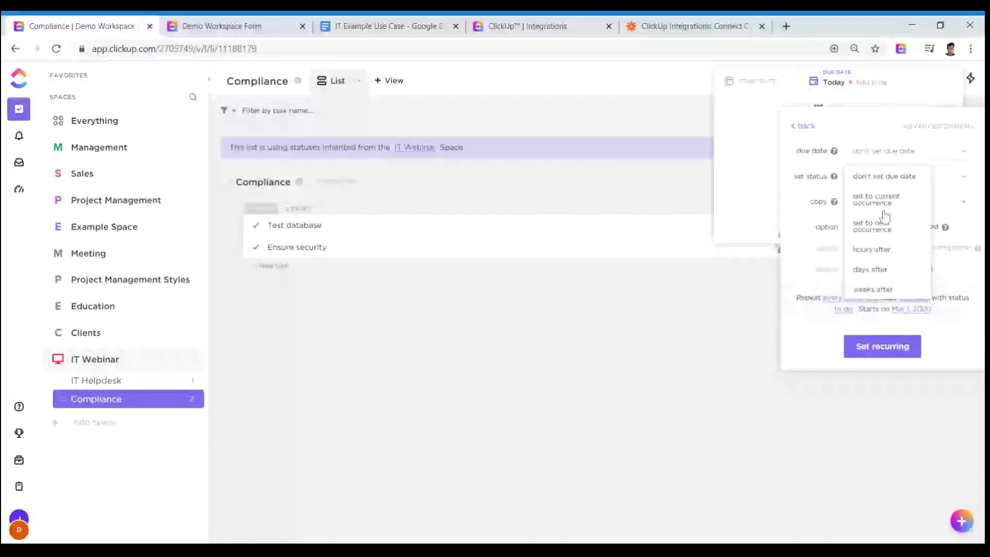
# Set the recurring task's due date to 2 days after each occurrence in the advanced options.
pyautogui.click(882, 224)
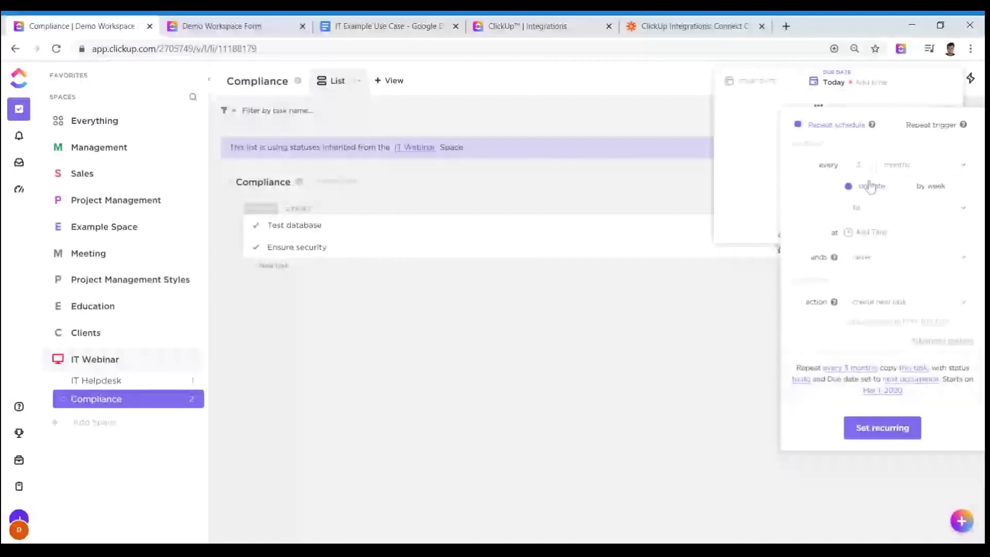
pyautogui.click(928, 340)
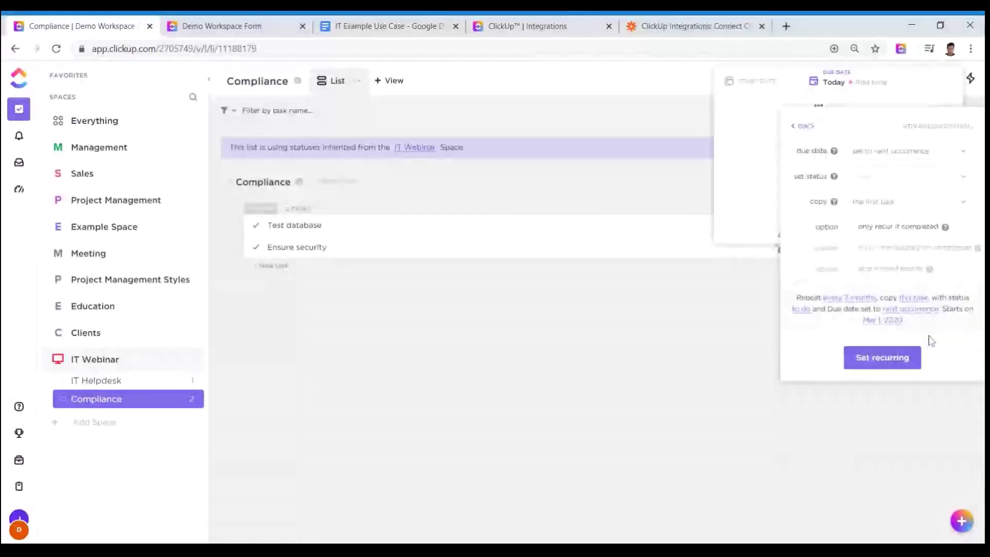
pyautogui.click(909, 157)
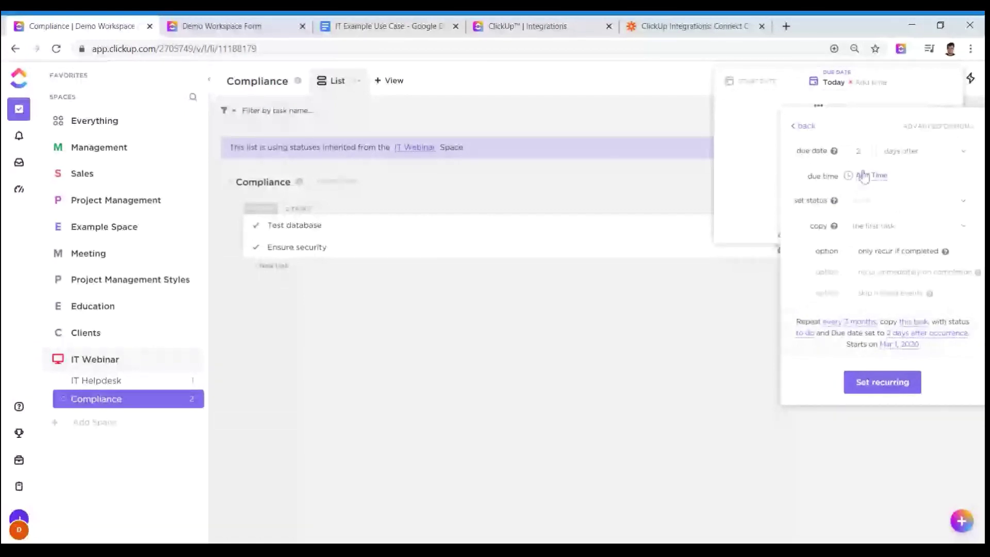
# Make the Ensure security task recurring with the first task as the copy source, and mark the task complete.
pyautogui.click(890, 232)
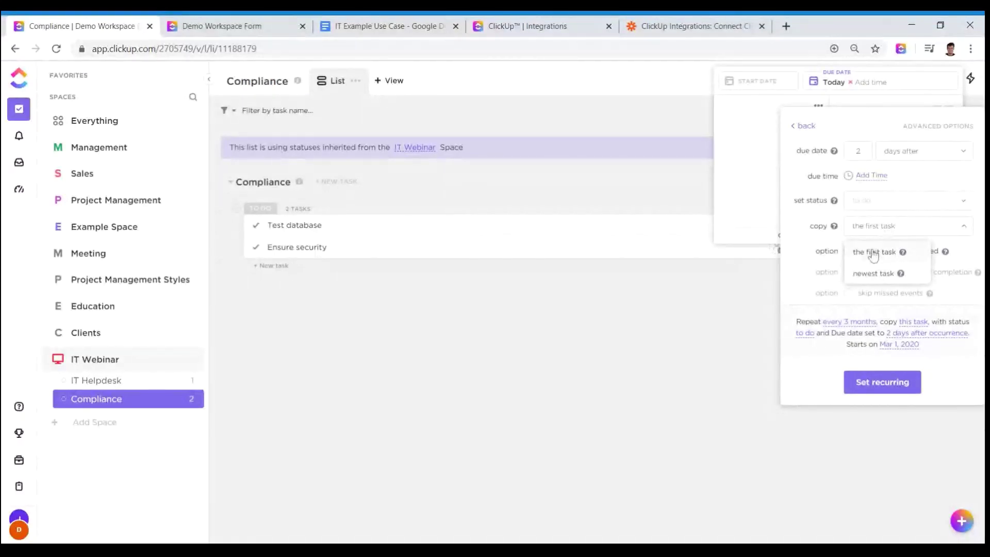
pyautogui.click(871, 252)
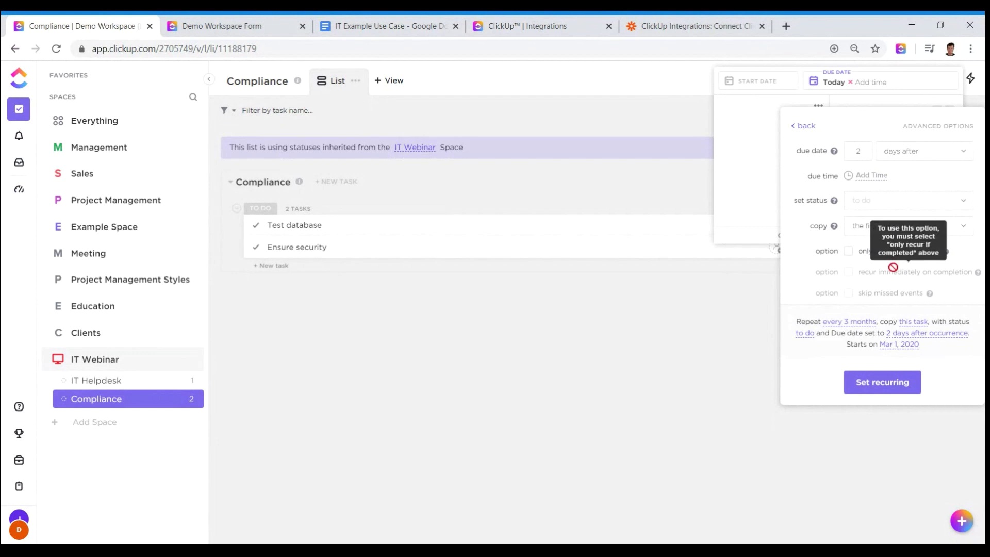
pyautogui.click(874, 382)
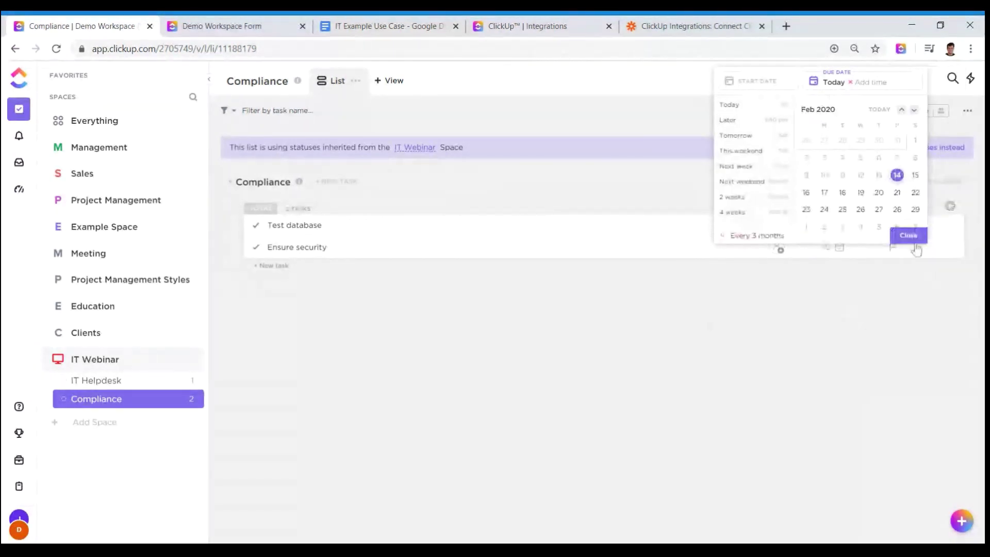
pyautogui.click(911, 240)
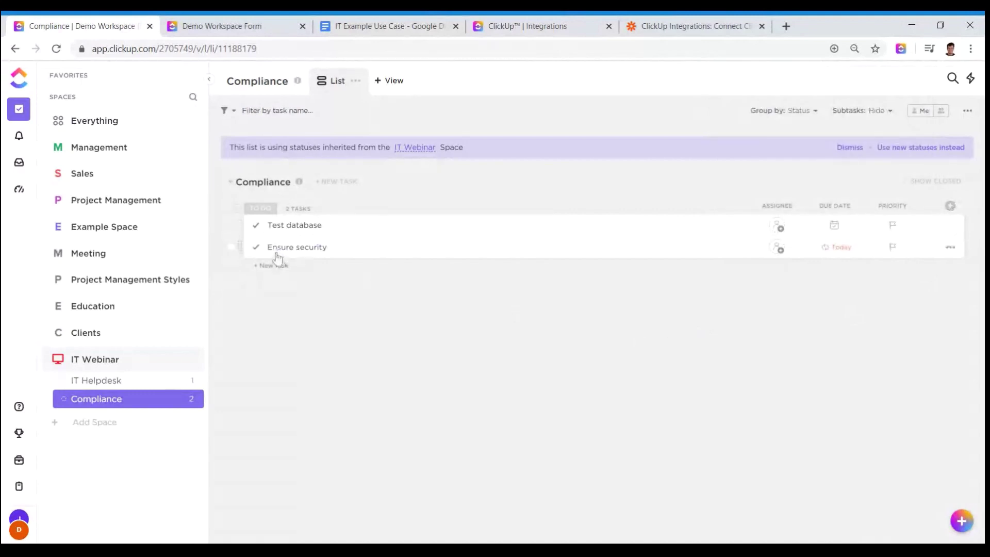
pyautogui.click(261, 249)
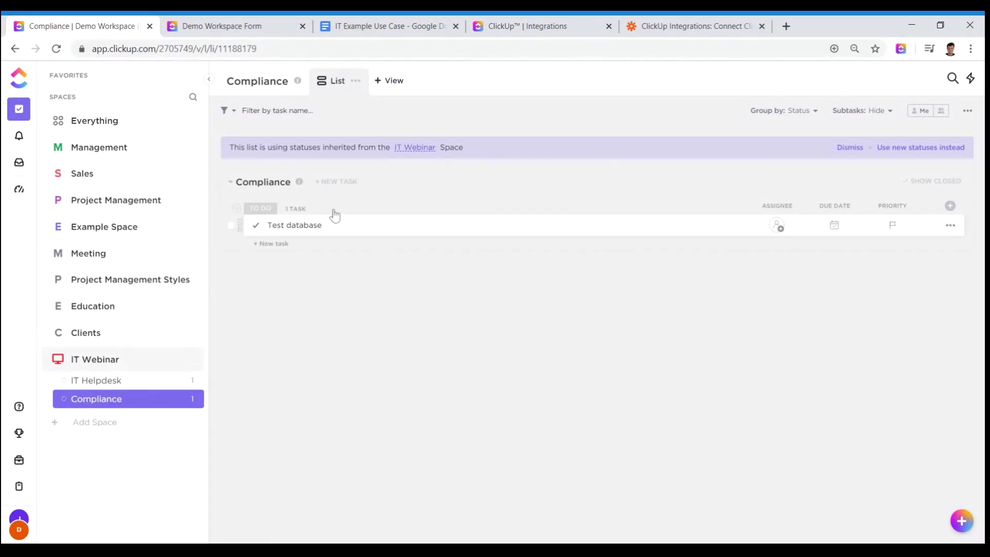
# Examine the template names and options offered for saving the Compliance list as a template, without saving one.
pyautogui.click(188, 399)
pyautogui.click(189, 400)
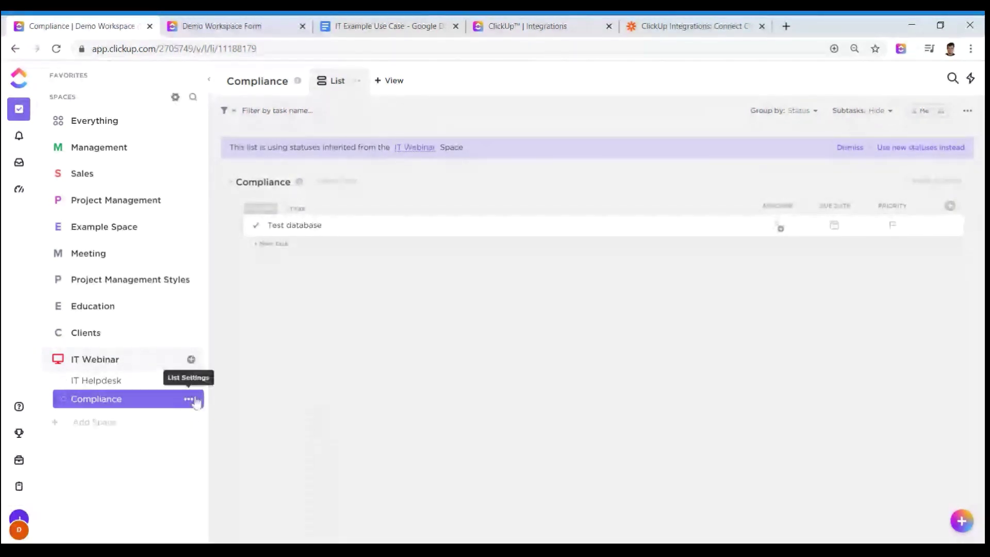
pyautogui.click(190, 400)
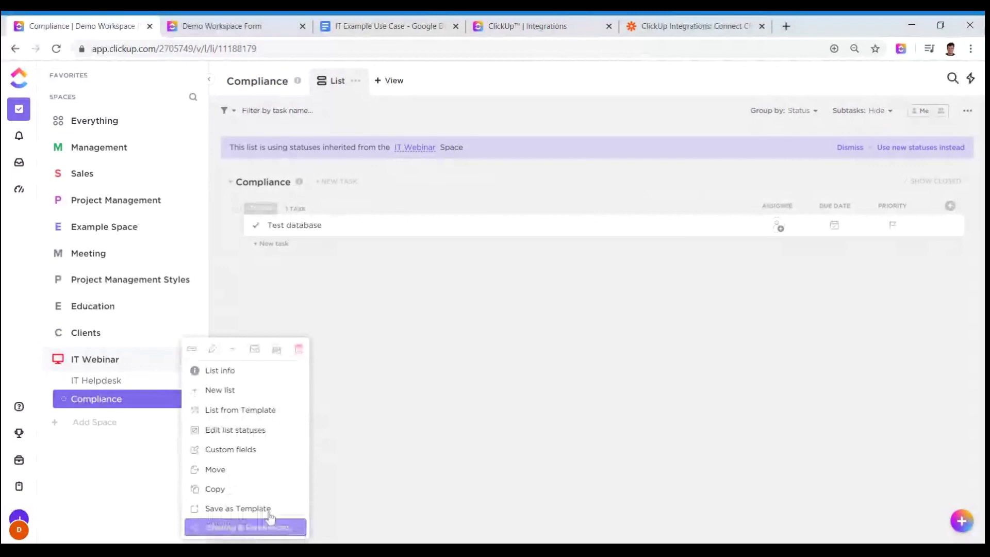
pyautogui.click(269, 510)
pyautogui.click(454, 174)
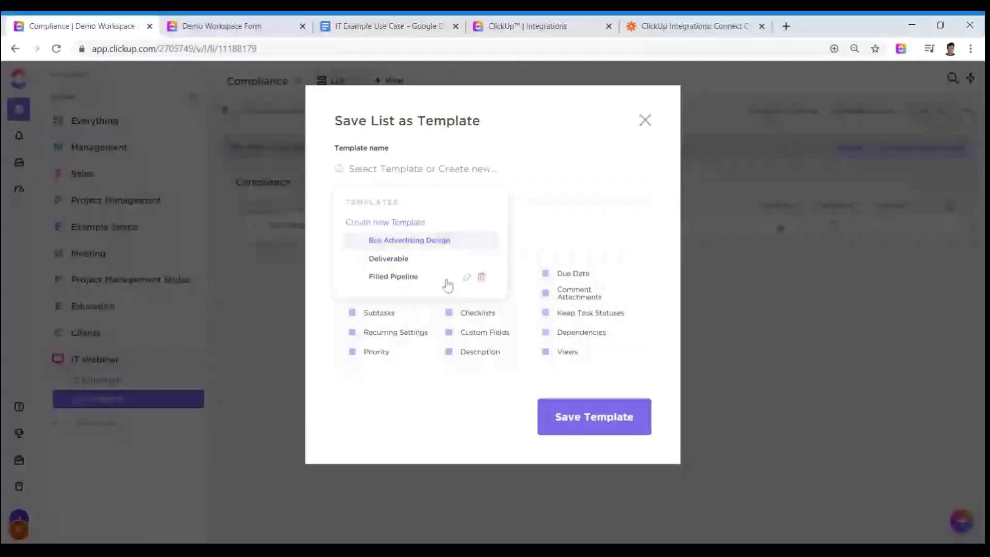
pyautogui.click(563, 397)
pyautogui.click(645, 120)
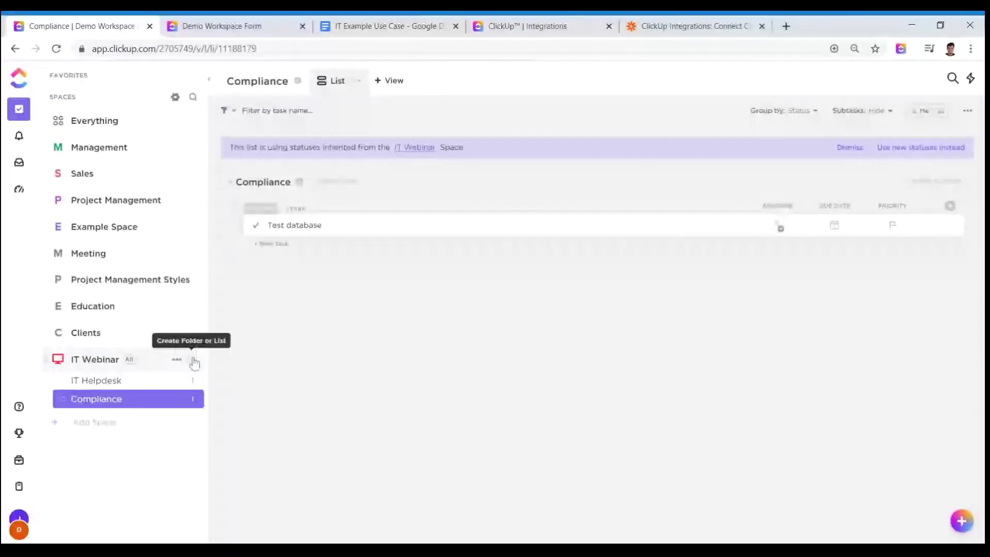
# Start a new list from a template in the IT Webinar space and choose the Deliverable template.
pyautogui.click(194, 361)
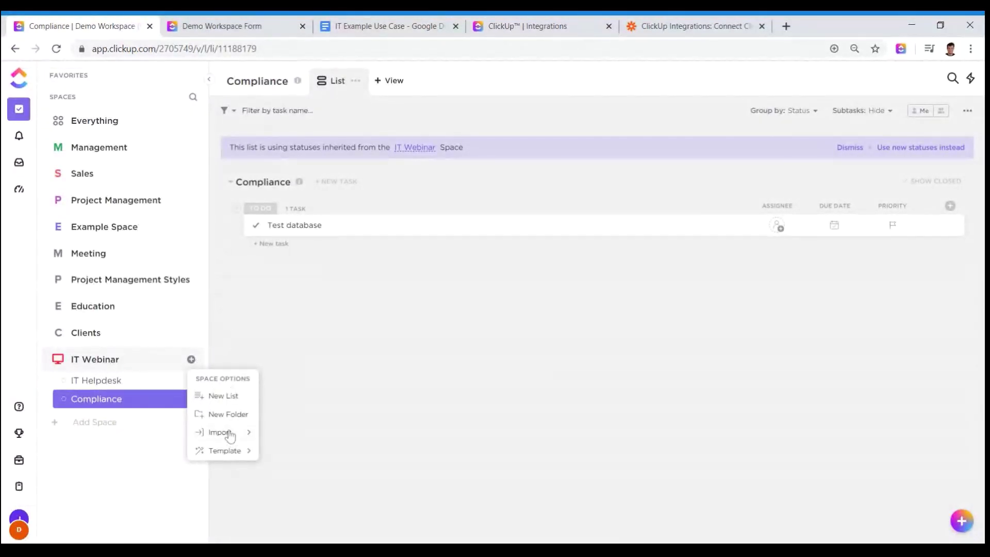
pyautogui.click(297, 324)
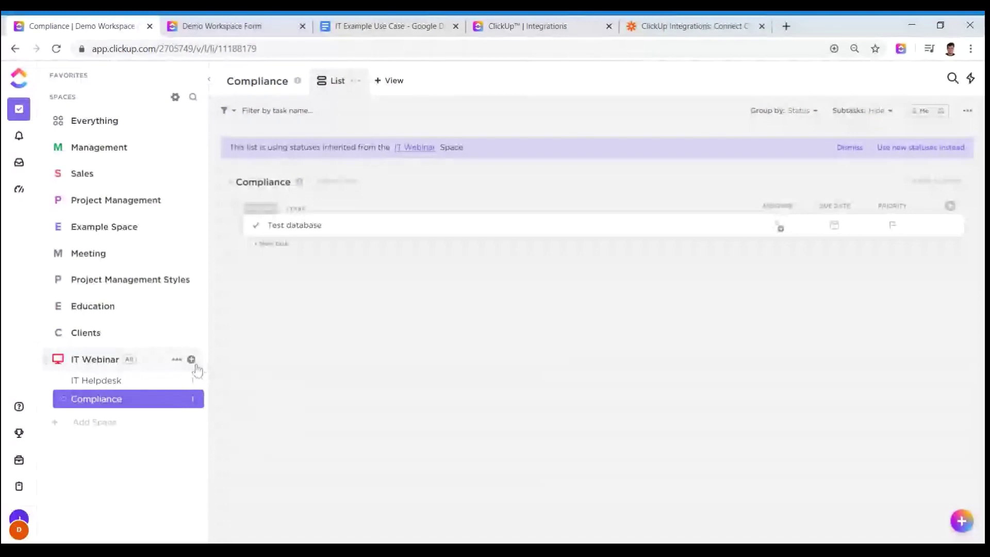
pyautogui.click(193, 360)
pyautogui.moveTo(227, 450)
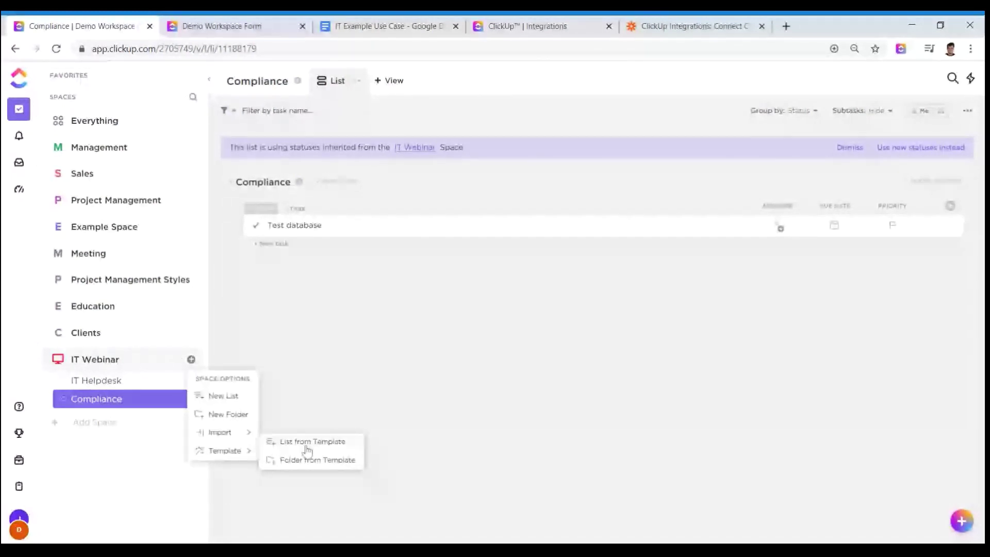
pyautogui.click(307, 447)
pyautogui.click(399, 224)
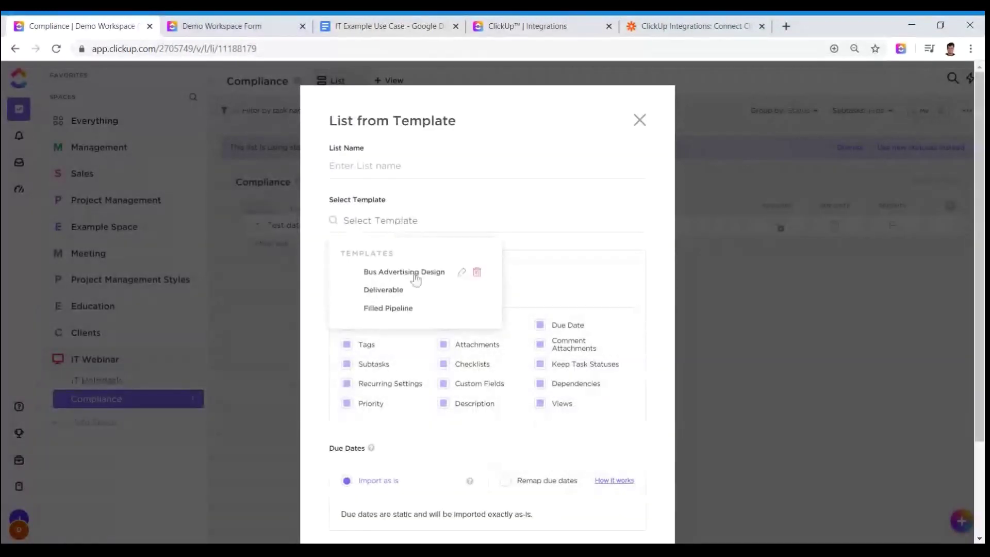
pyautogui.click(392, 290)
# Set the template's due dates to be remapped, with Feb 15 as the first due date.
pyautogui.scroll(-3, 524, 323)
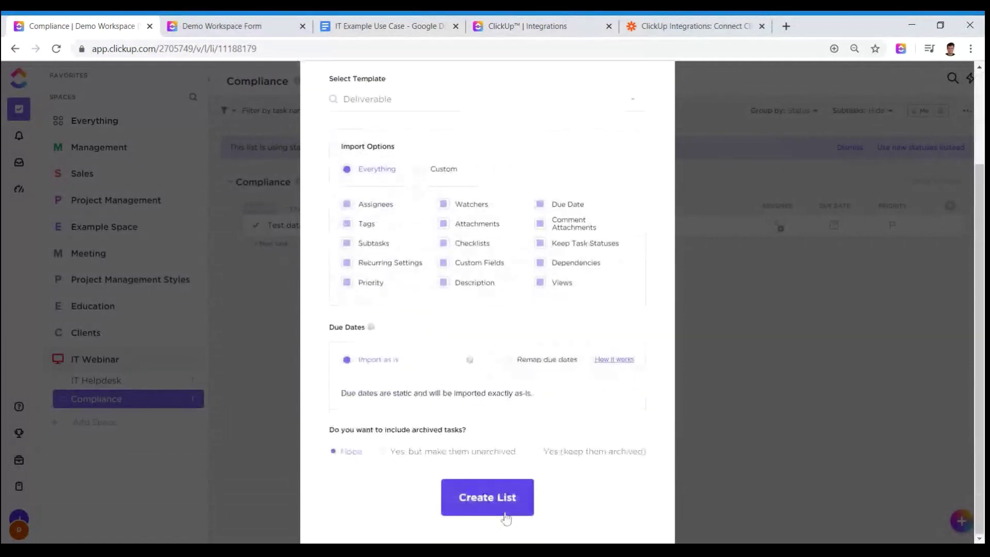
pyautogui.click(549, 359)
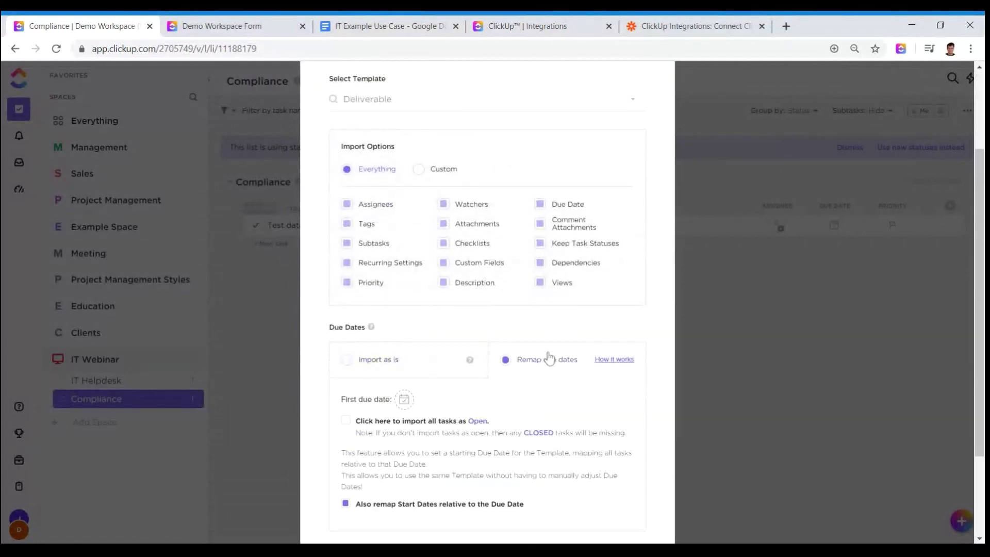
pyautogui.scroll(-2, 536, 363)
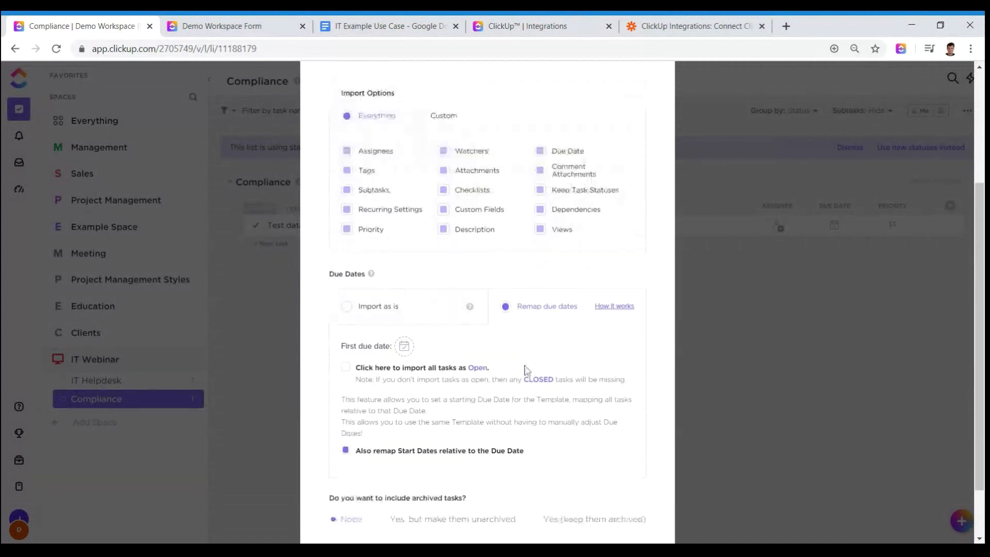
pyautogui.click(405, 338)
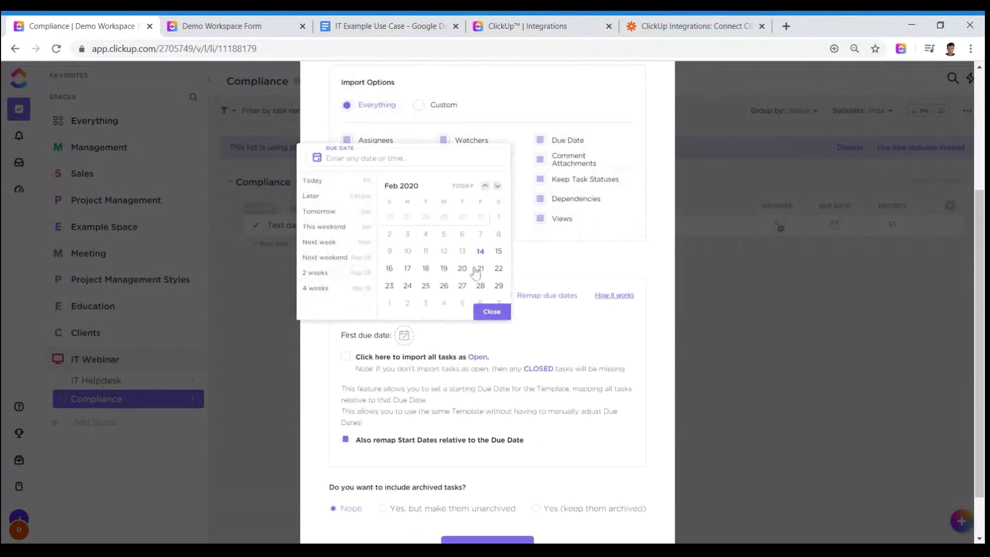
pyautogui.click(498, 251)
pyautogui.click(488, 313)
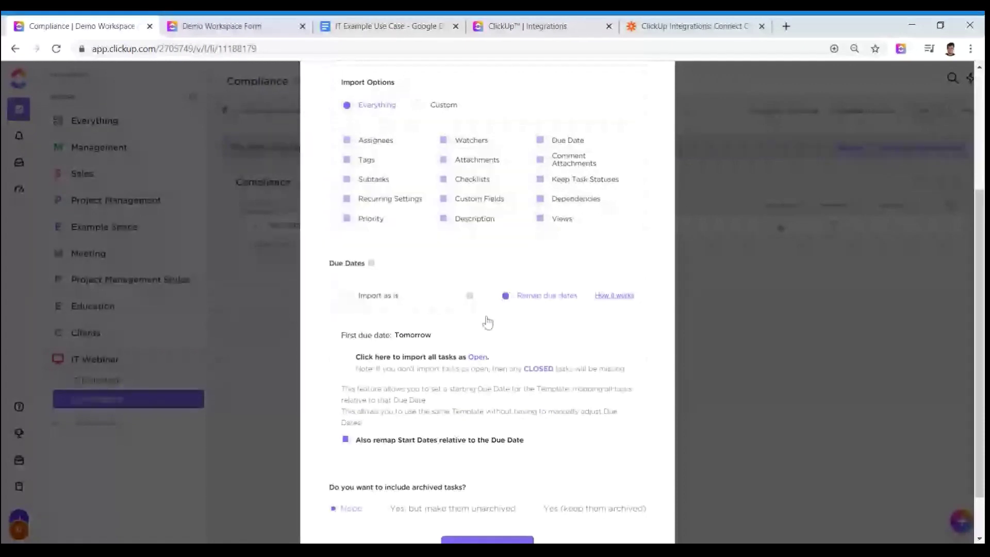
pyautogui.moveTo(411, 342)
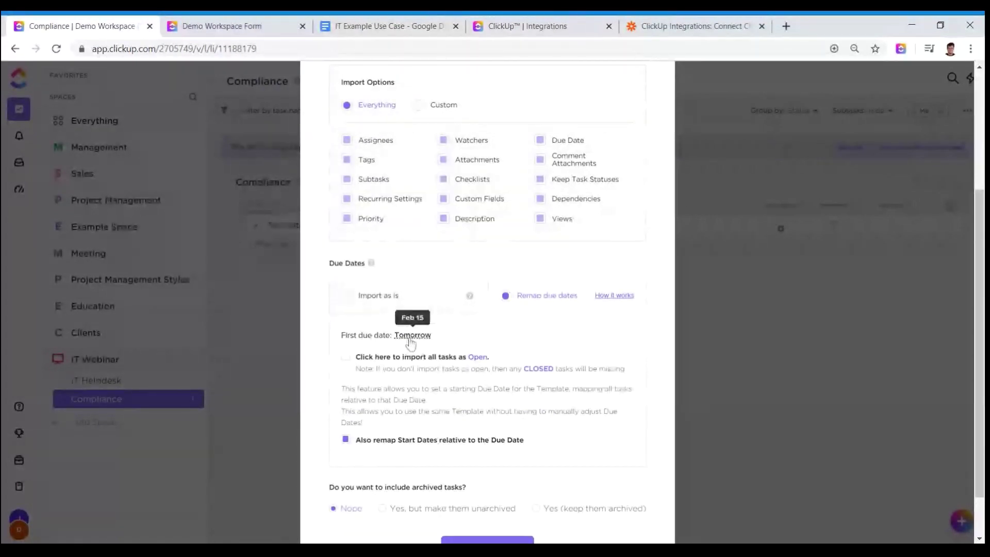
# Try to create the list from the template and enter List 2 as its name.
pyautogui.scroll(-1, 412, 361)
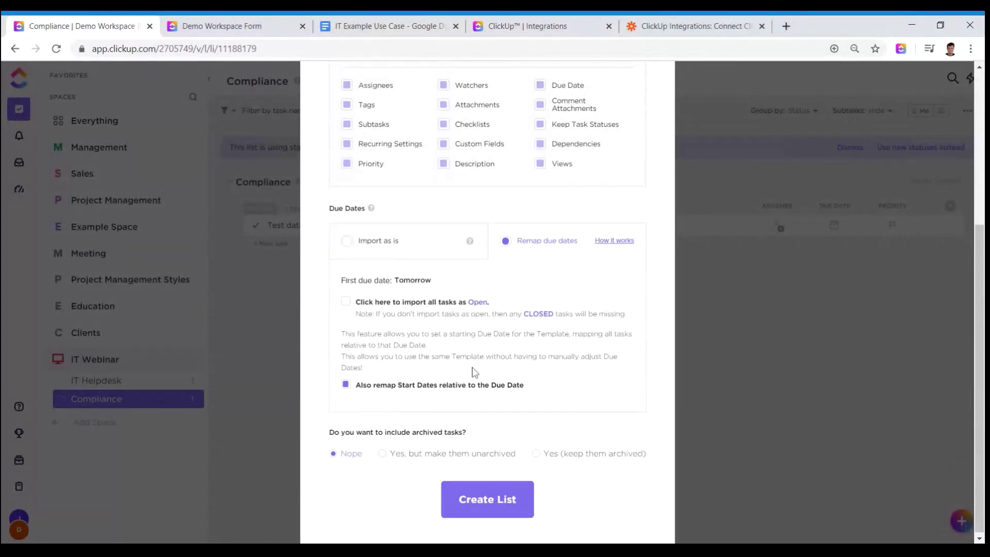
pyautogui.click(479, 510)
pyautogui.scroll(-3, 475, 508)
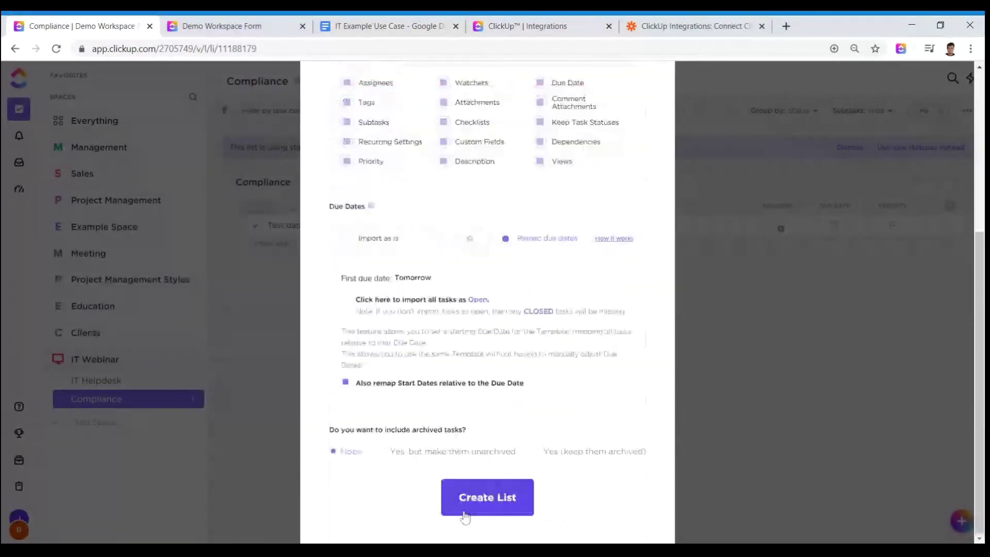
pyautogui.click(465, 510)
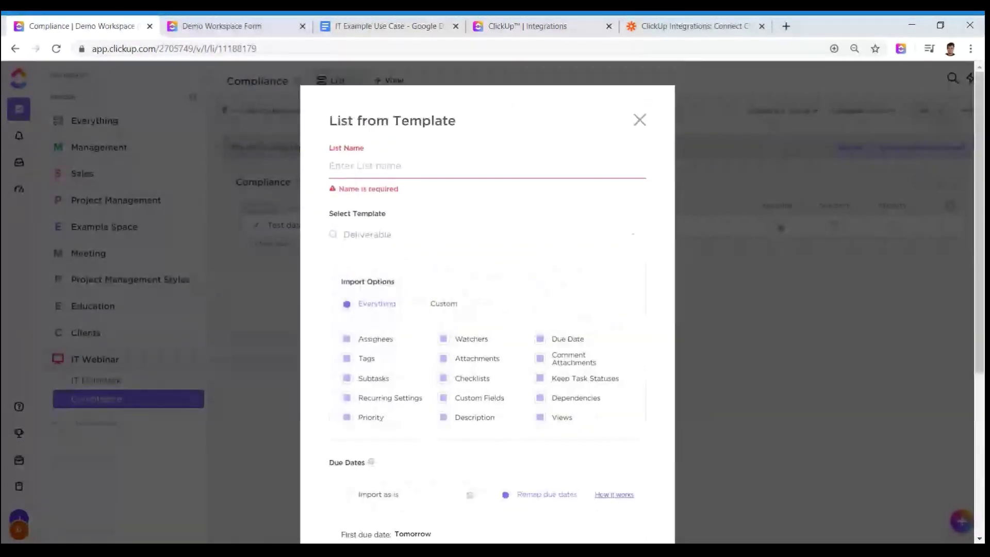
pyautogui.write('List 2')
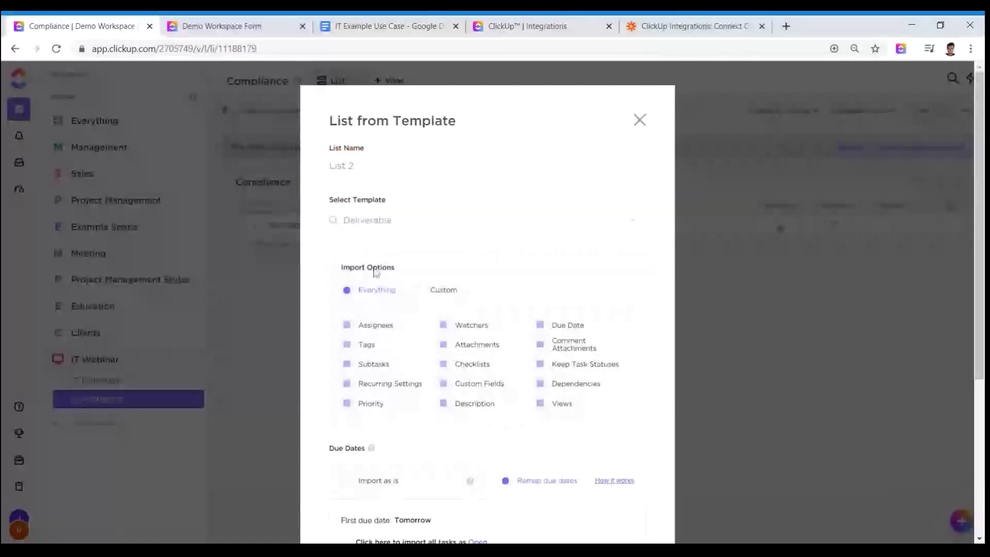
# Finish creating List 2 from the Deliverable template and open the new list.
pyautogui.scroll(-5, 376, 274)
pyautogui.click(492, 507)
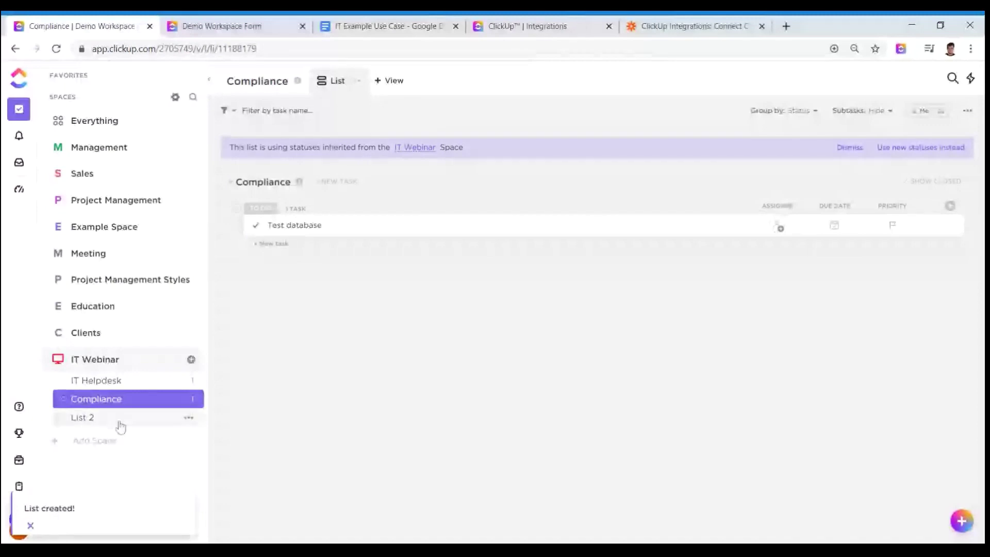
pyautogui.click(121, 426)
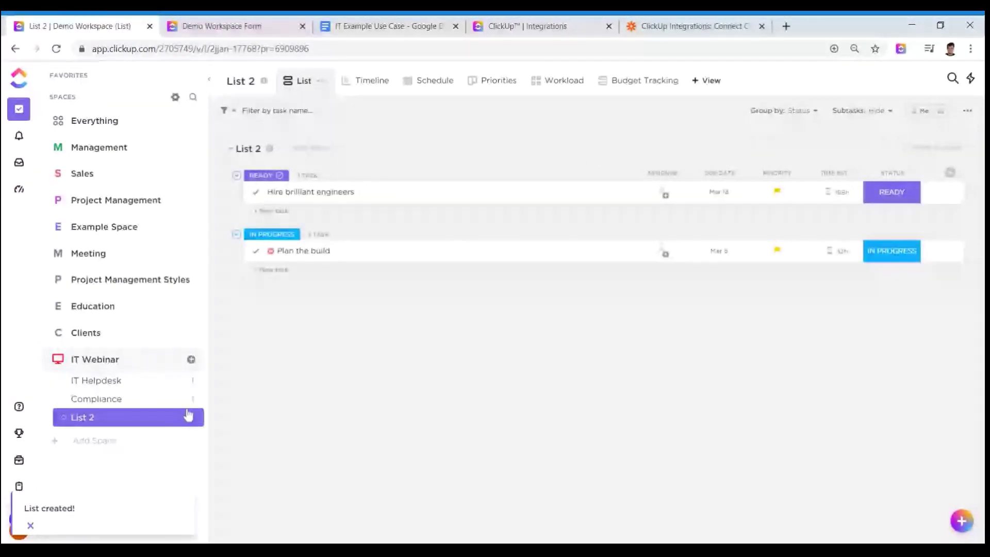
# Delete List 2 from the IT Webinar space.
pyautogui.click(188, 418)
pyautogui.click(297, 443)
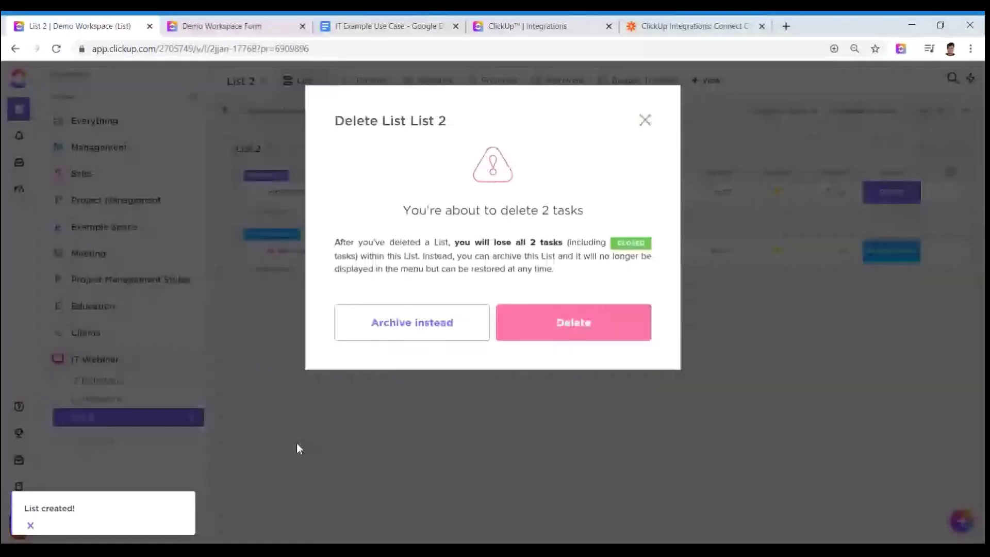
pyautogui.click(535, 331)
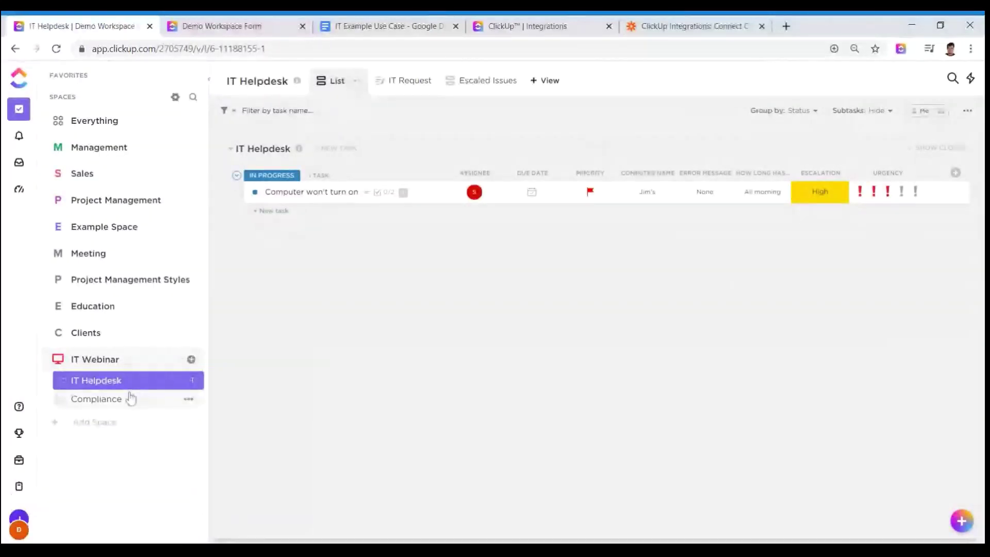
# Examine the dependency options of the Test database task in the Compliance list without setting any.
pyautogui.click(130, 398)
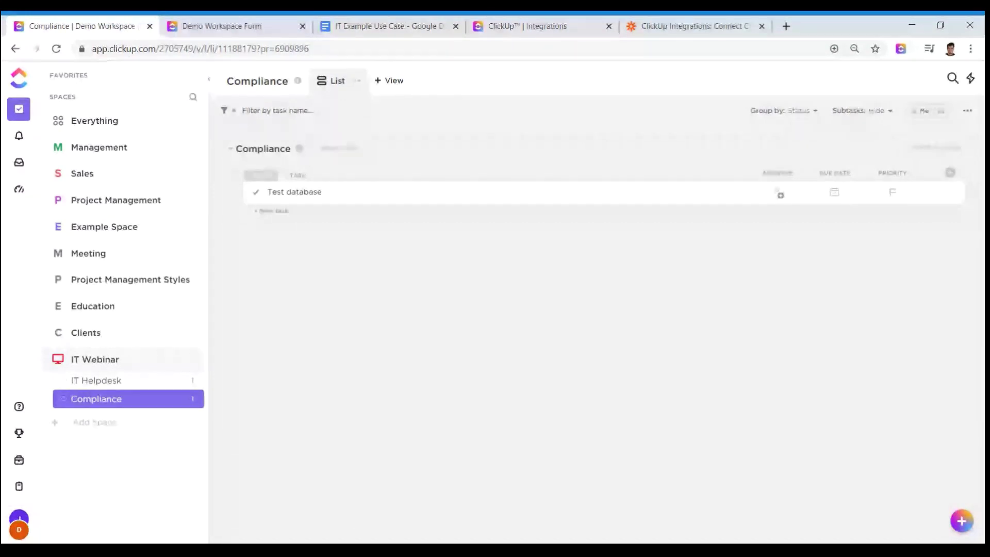
pyautogui.click(414, 201)
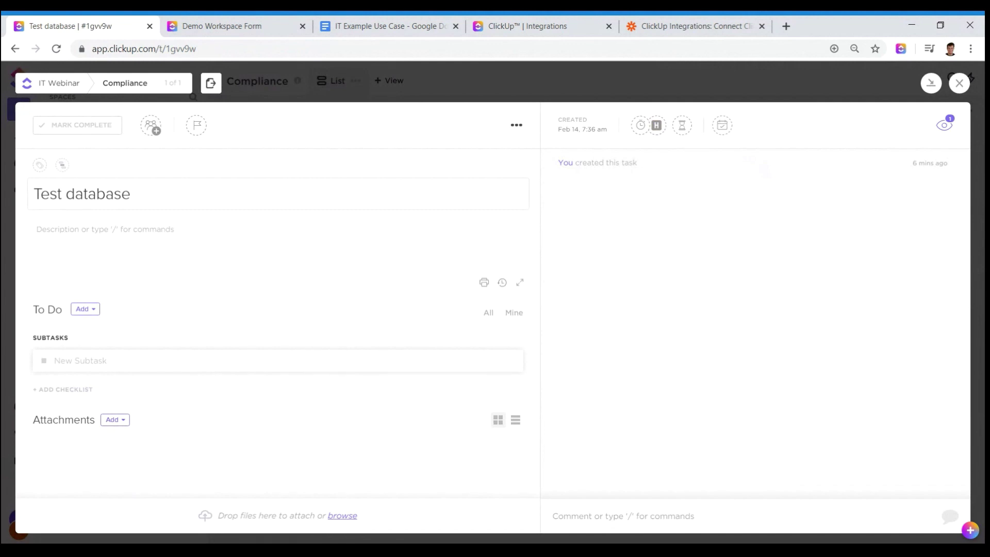
pyautogui.click(62, 166)
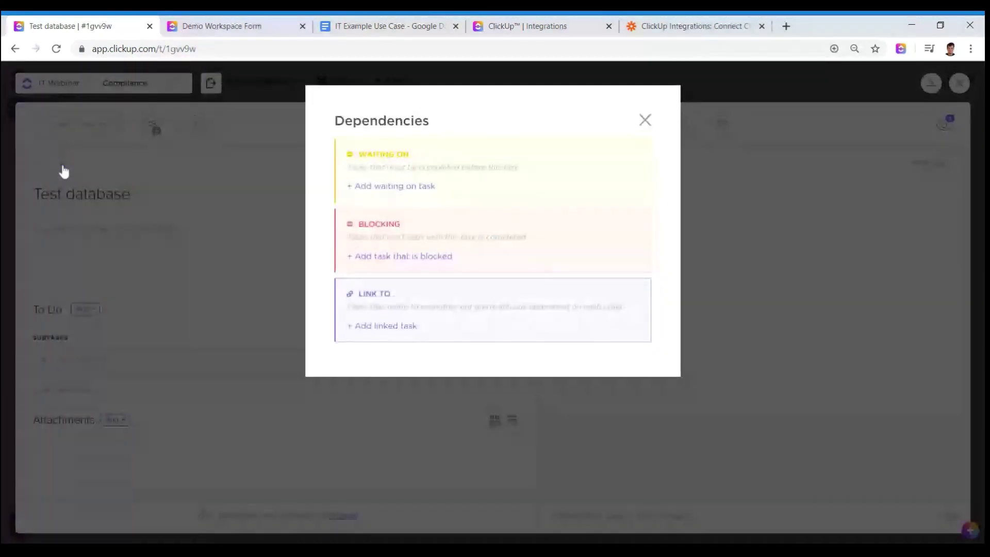
pyautogui.click(649, 124)
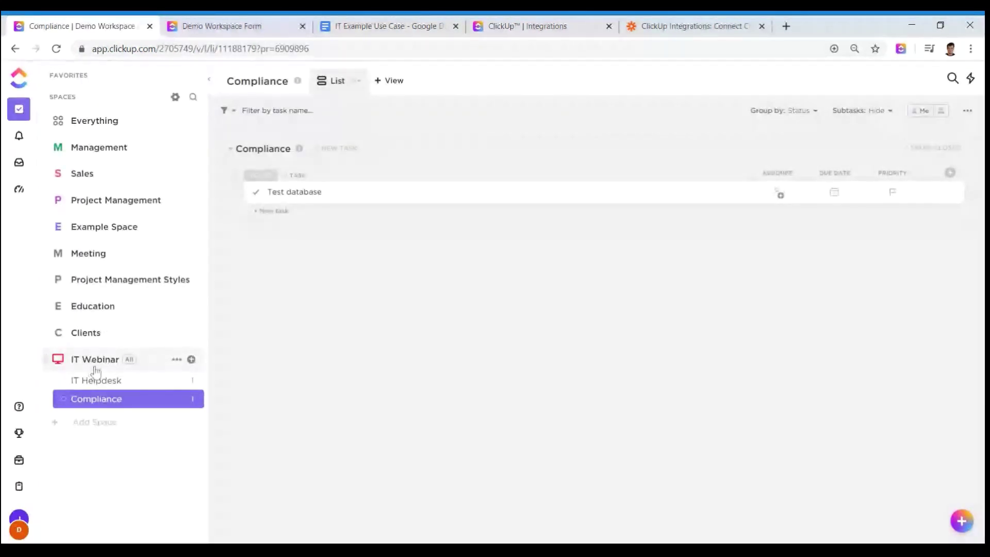
# Add a new task called Test 2 to the Compliance list.
pyautogui.click(276, 212)
pyautogui.write('Te')
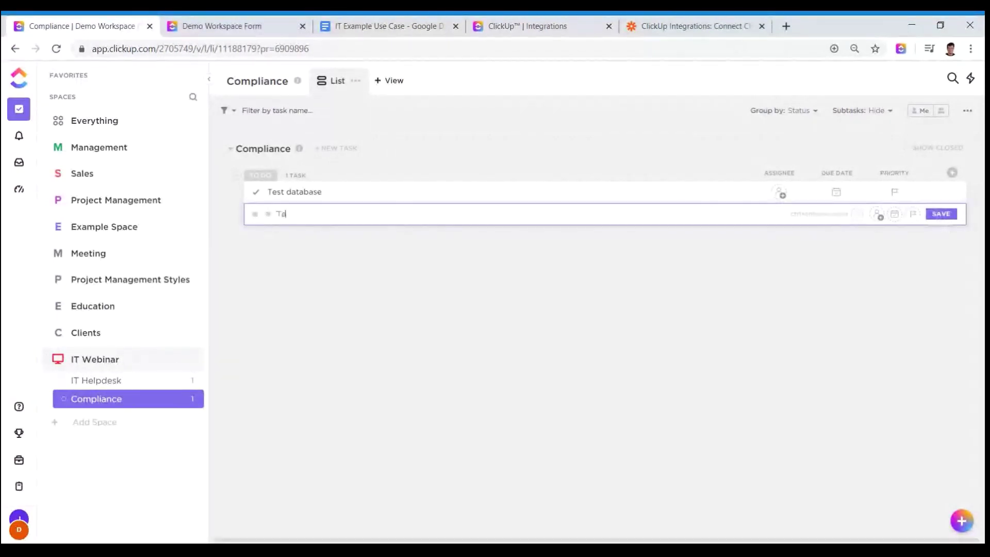
pyautogui.write('st 2')
pyautogui.press('Return')
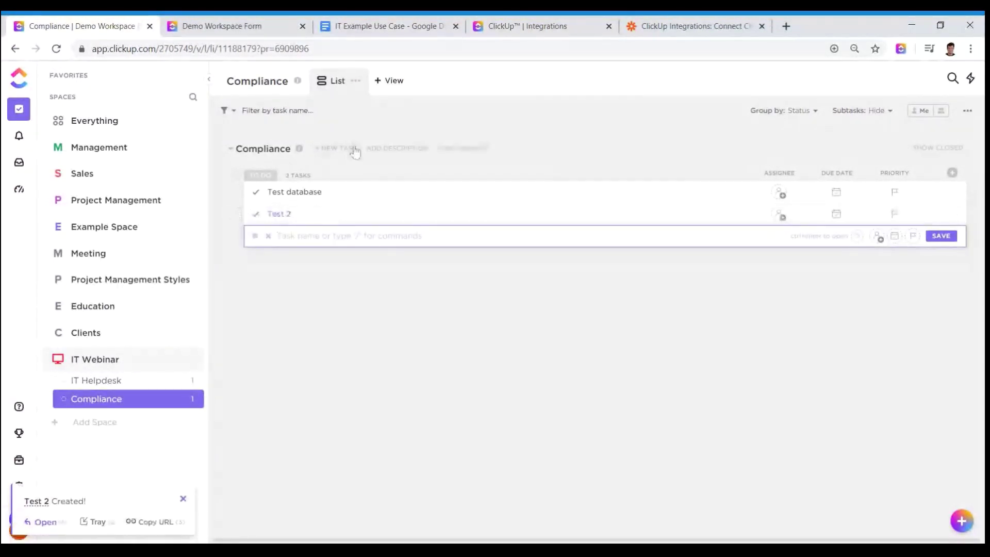
# Link the Test database task to the IT Helpdesk task Computer won't turn on, and remove that link.
pyautogui.click(281, 195)
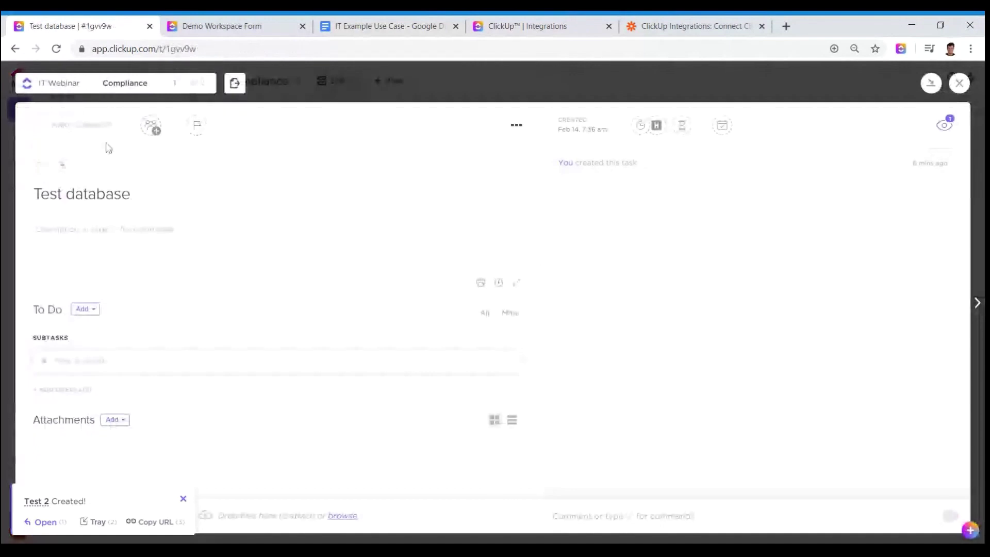
pyautogui.click(61, 168)
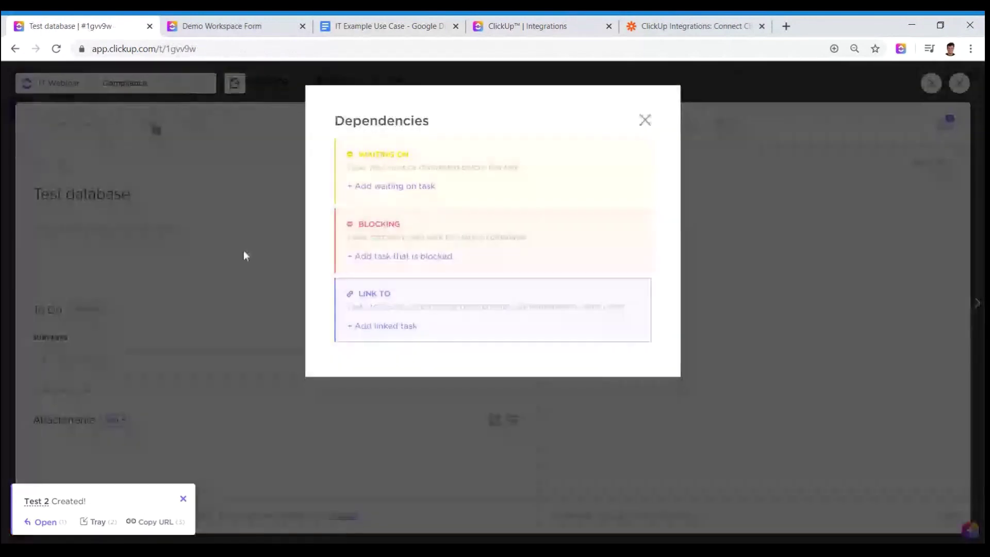
pyautogui.click(400, 327)
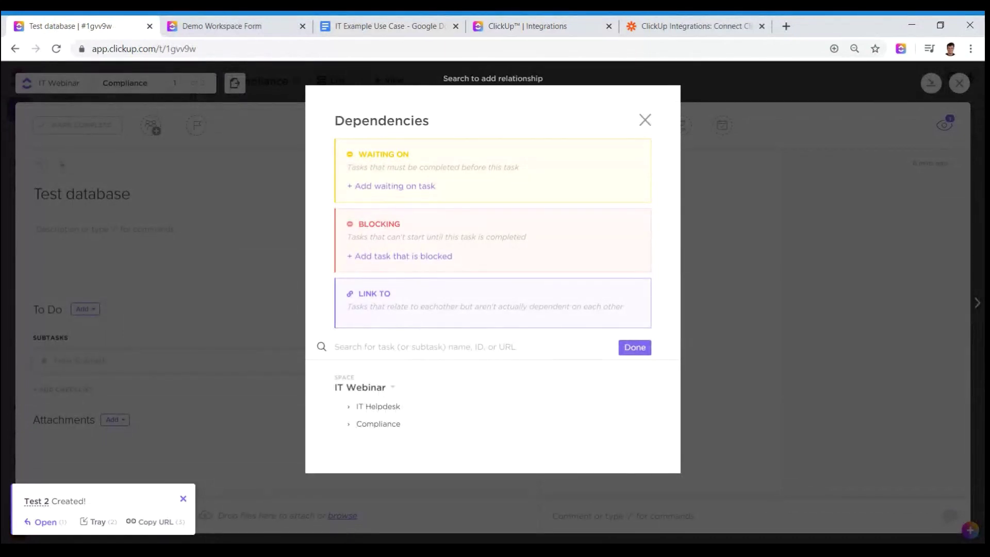
pyautogui.click(350, 407)
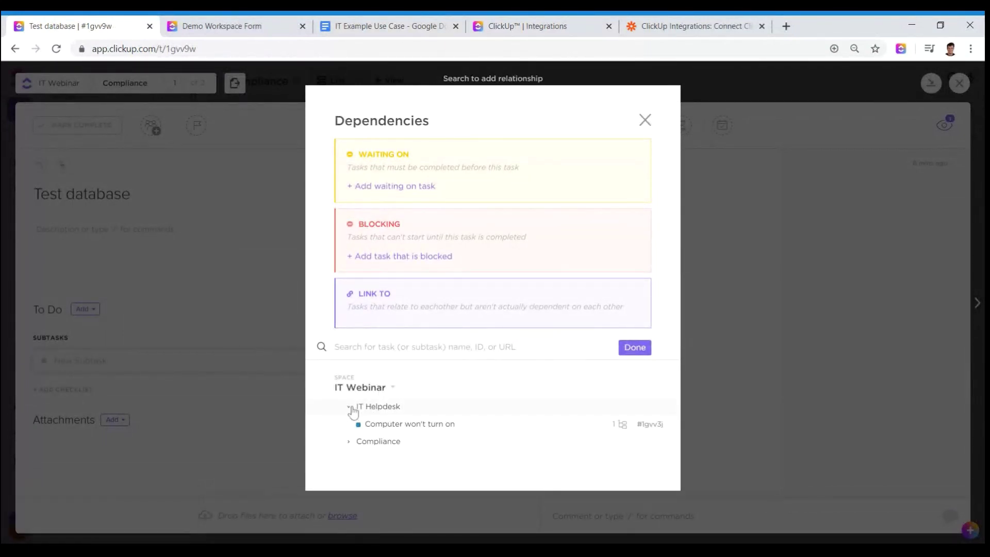
pyautogui.click(402, 424)
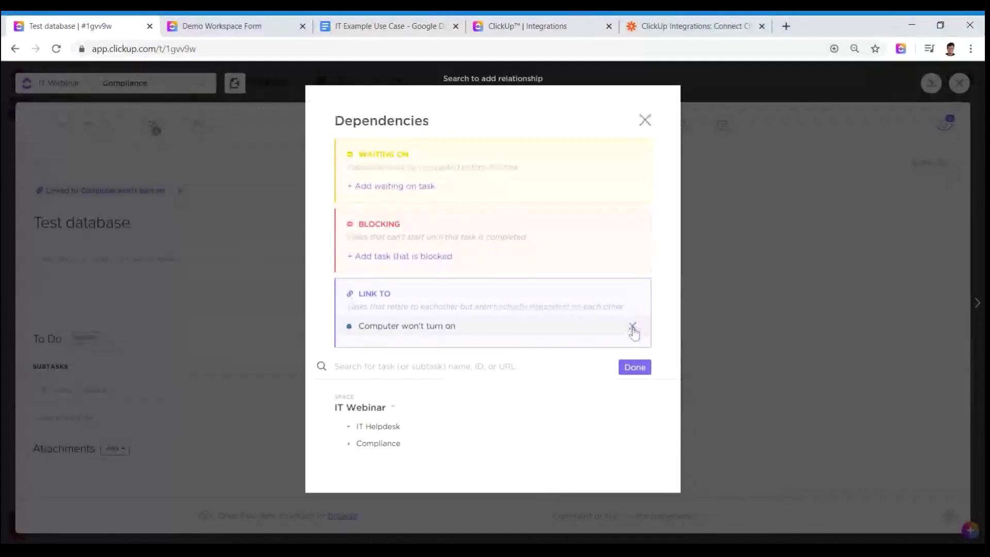
pyautogui.click(632, 325)
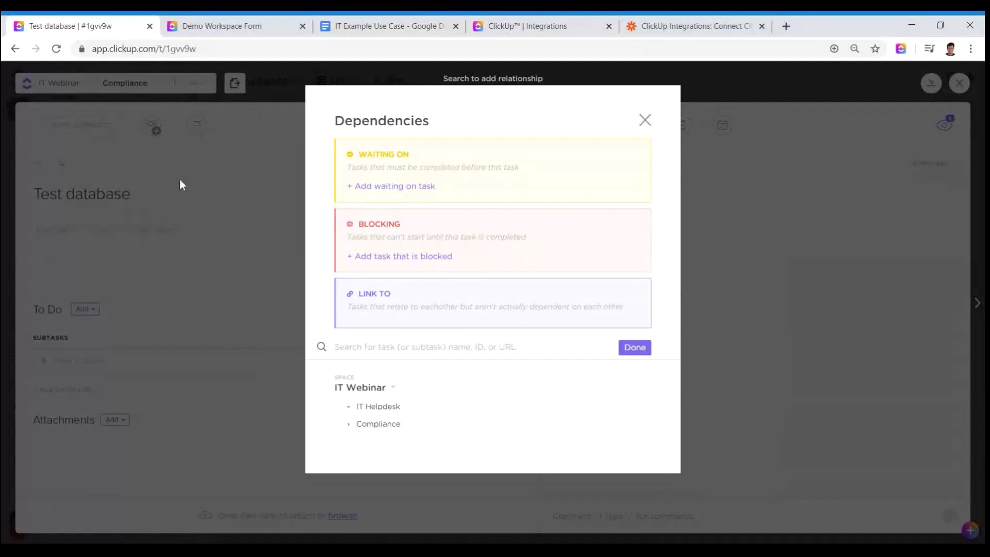
# Make the Test database task wait on Test 2 from the Compliance list, and close the task.
pyautogui.click(382, 187)
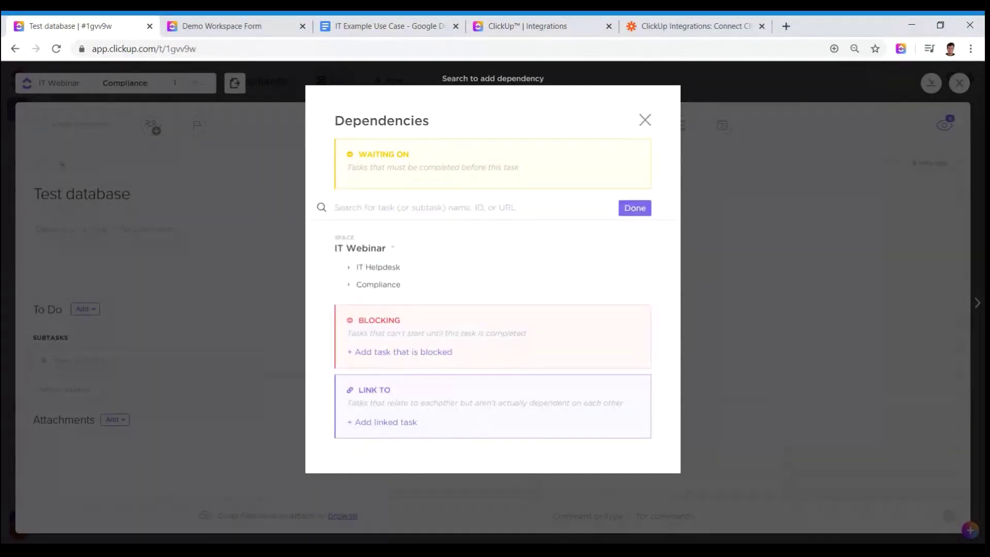
pyautogui.click(368, 288)
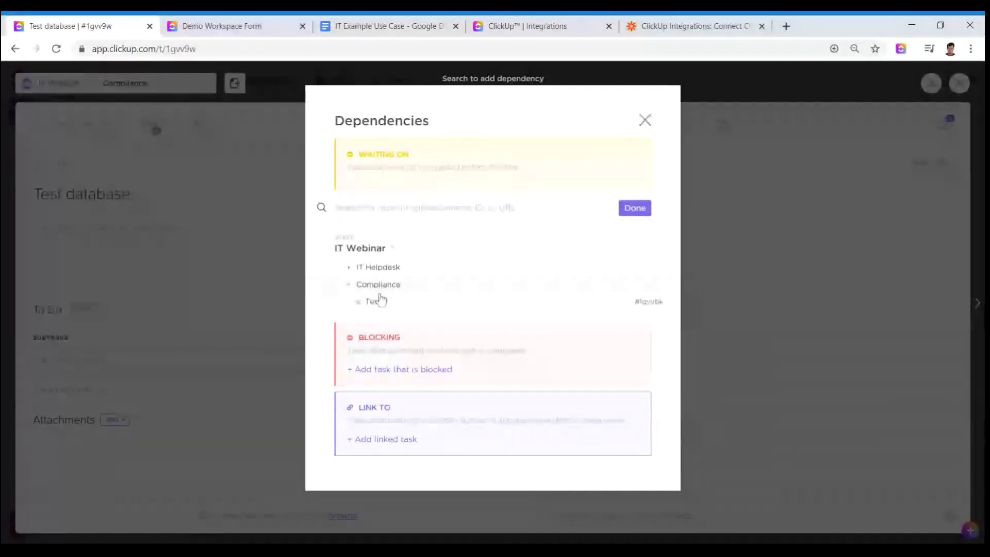
pyautogui.click(379, 300)
pyautogui.click(635, 208)
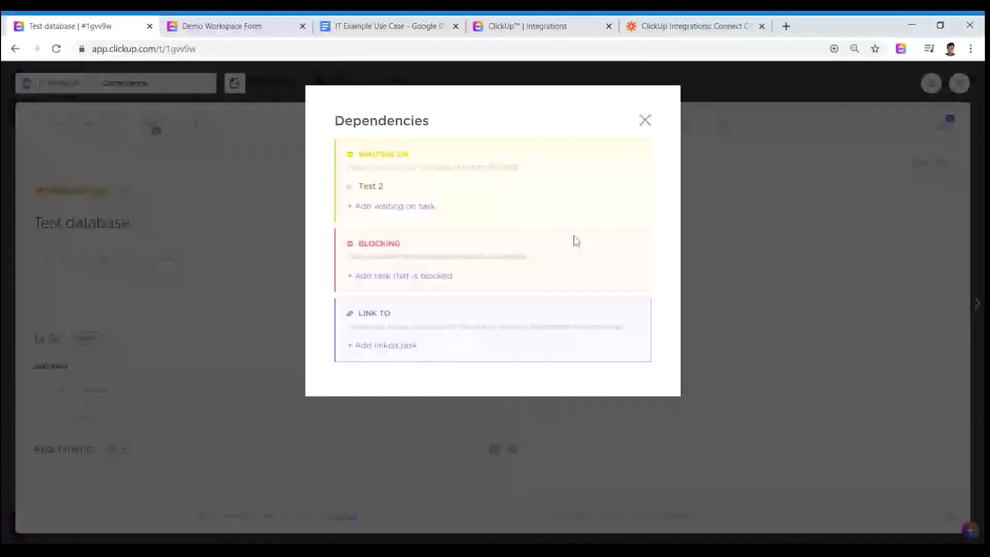
pyautogui.click(644, 119)
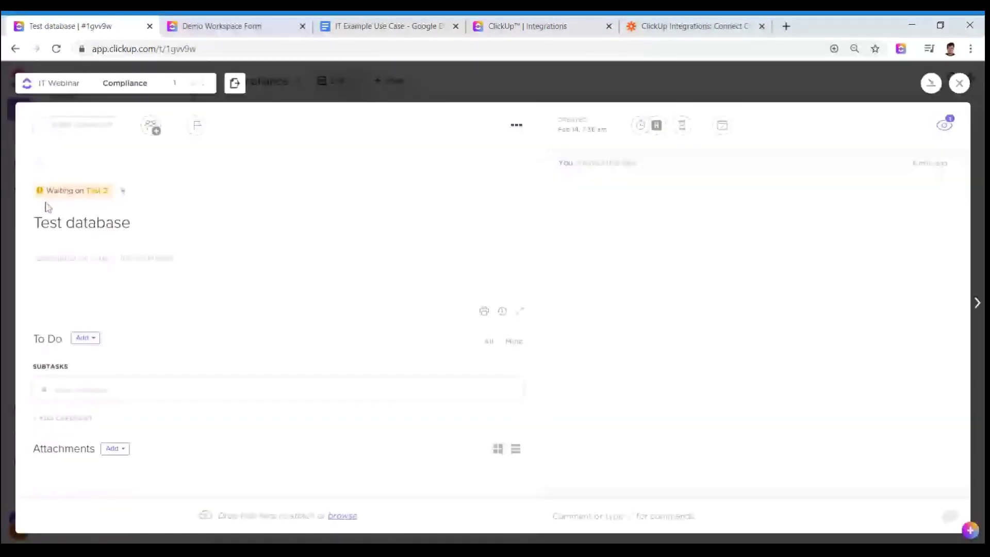
pyautogui.click(959, 83)
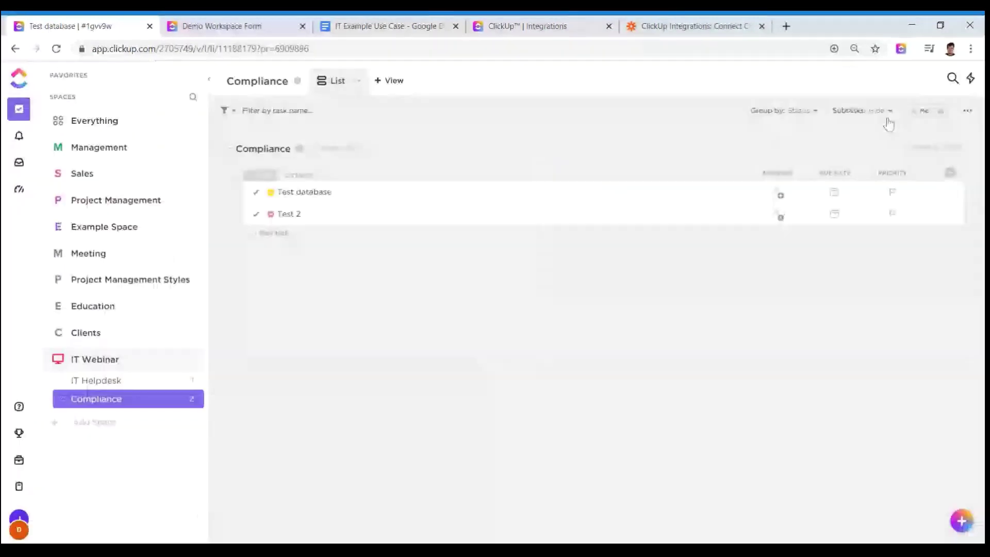
# Open the Test 2 task and review its blocking dependency.
pyautogui.click(334, 208)
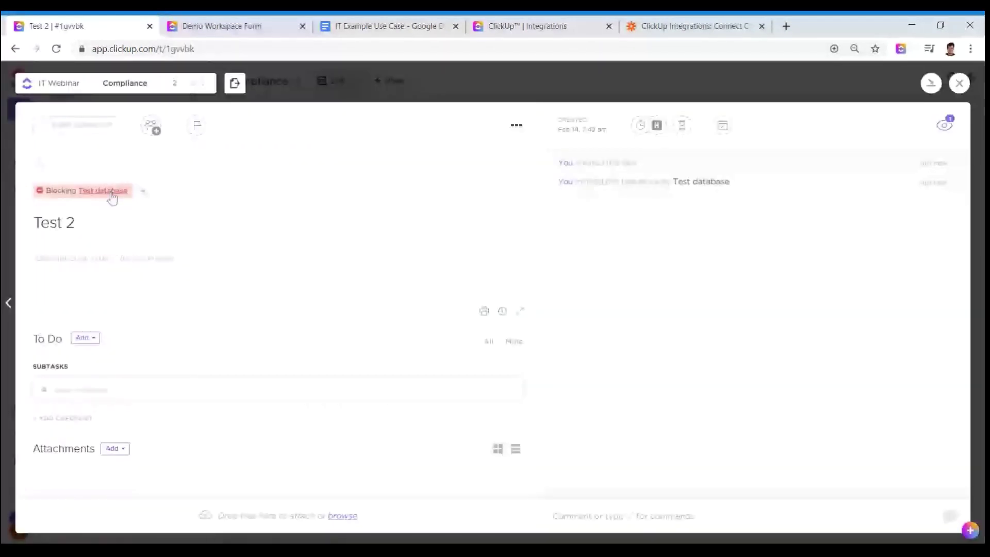
pyautogui.click(143, 192)
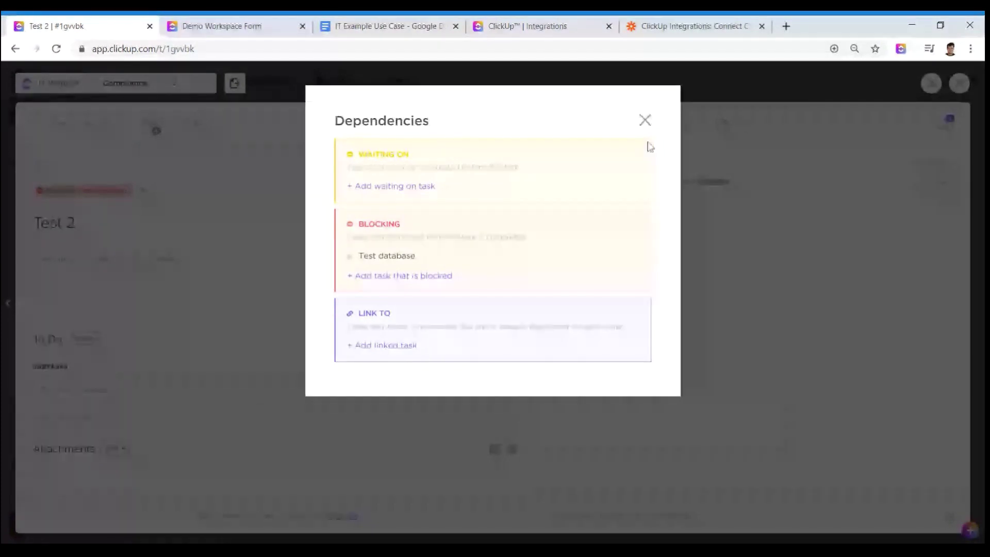
pyautogui.click(645, 122)
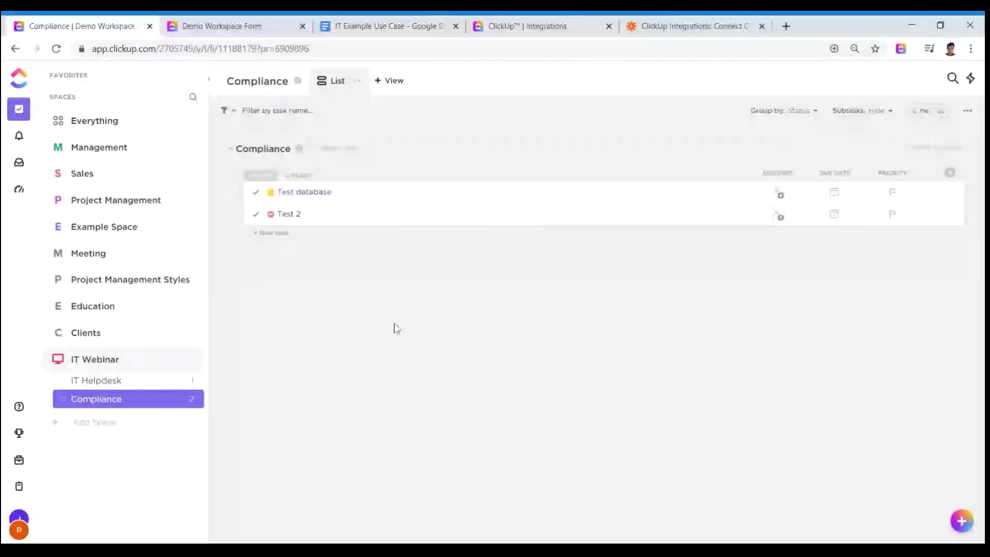
# Add a Gantt view to the Compliance list.
pyautogui.click(390, 81)
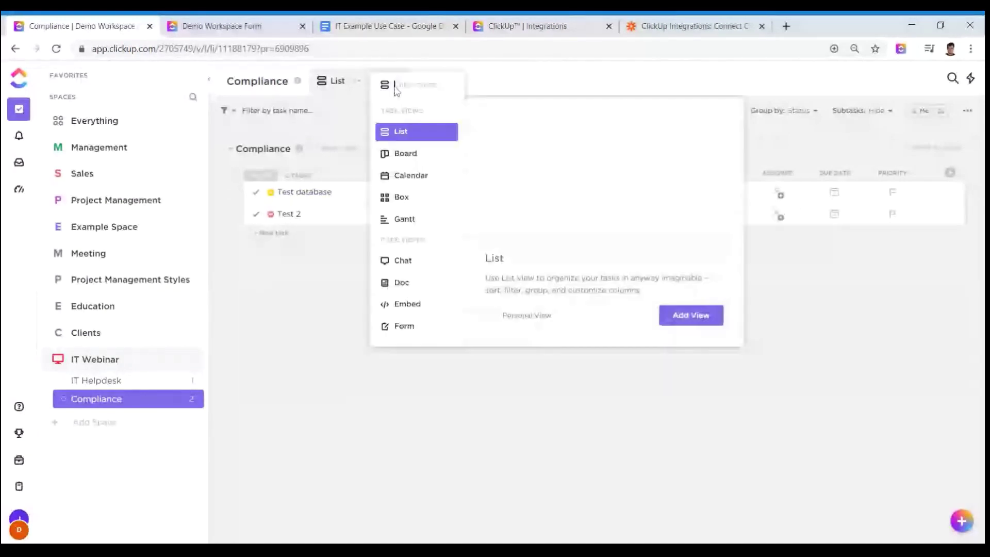
pyautogui.click(348, 298)
pyautogui.moveTo(272, 196)
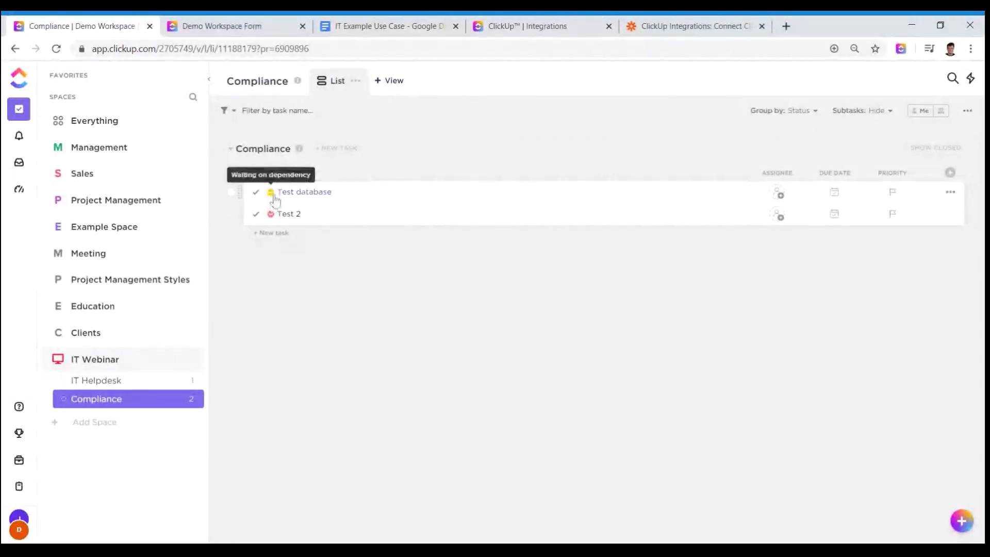
pyautogui.click(390, 83)
pyautogui.click(418, 219)
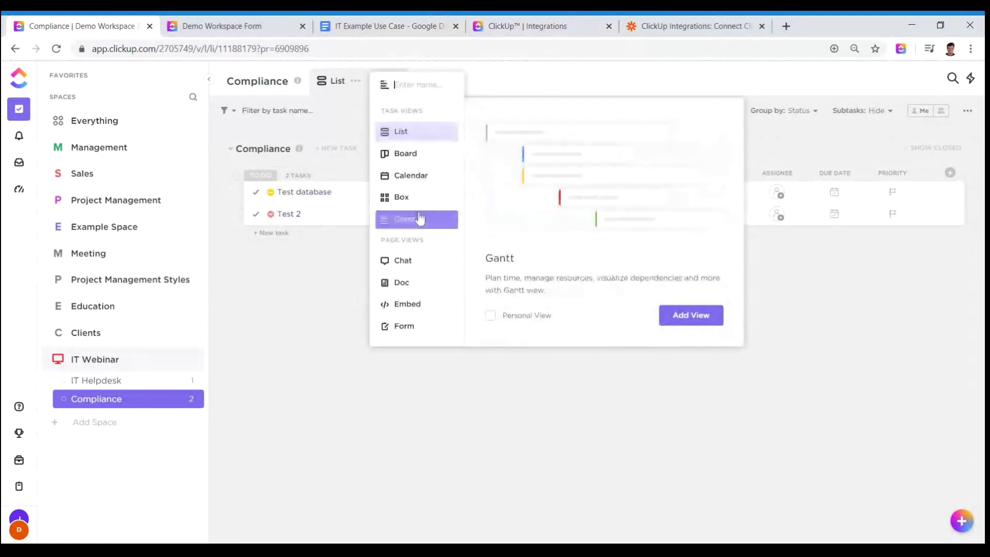
pyautogui.click(694, 319)
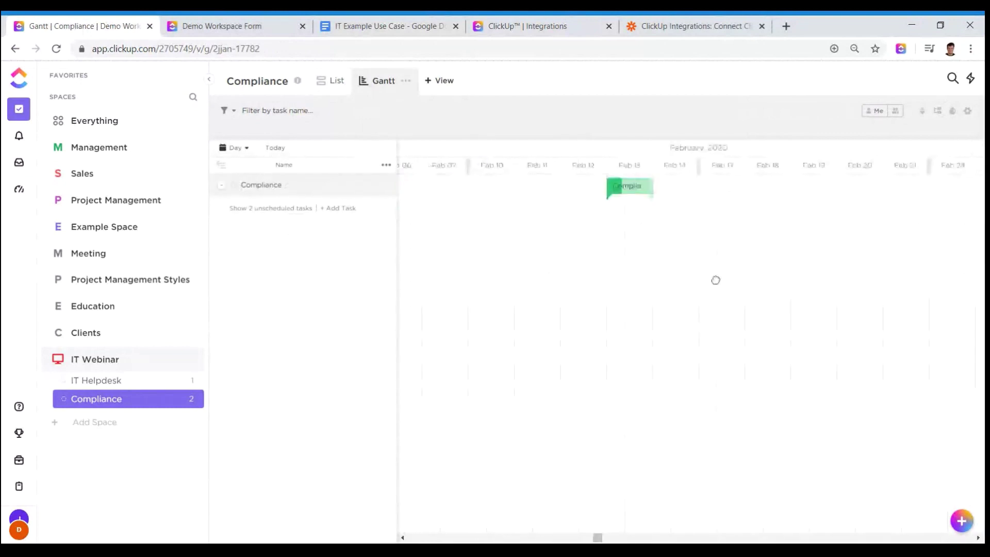
# Show the unscheduled tasks in the Gantt chart and schedule Test database for Feb 13–17 and Test 2 for Feb 17–20.
pyautogui.moveTo(503, 280); pyautogui.dragTo(714, 280)
pyautogui.click(308, 208)
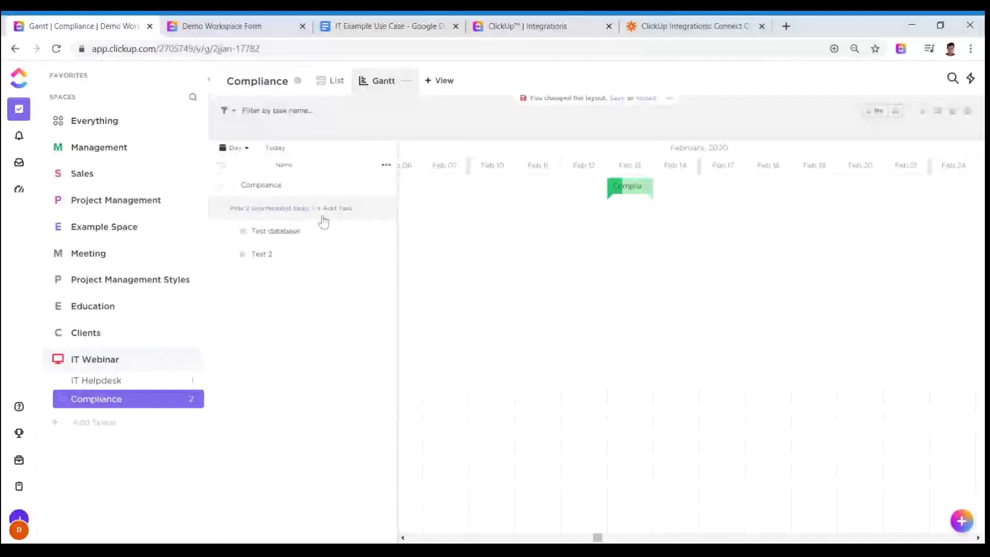
pyautogui.click(268, 233)
pyautogui.press('Escape')
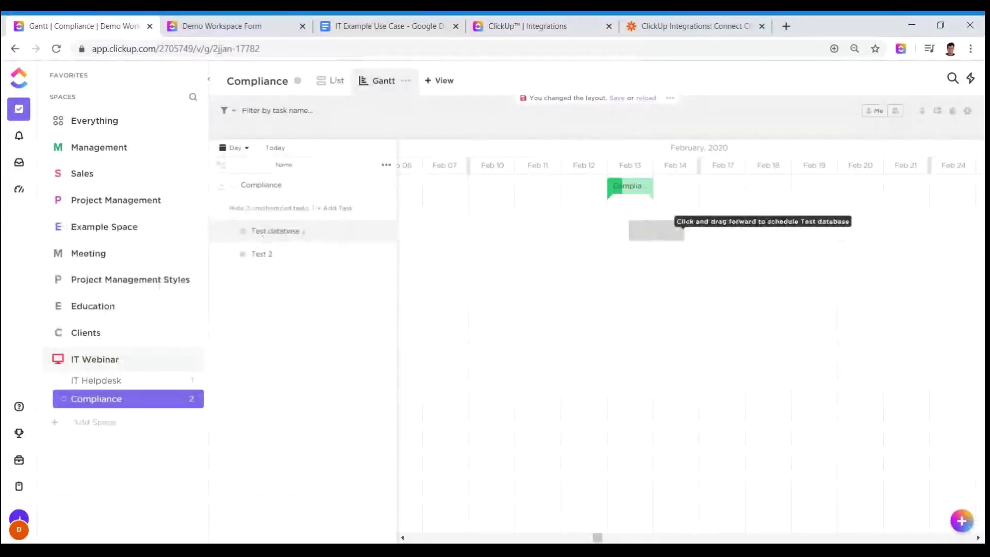
pyautogui.moveTo(683, 232); pyautogui.dragTo(703, 234)
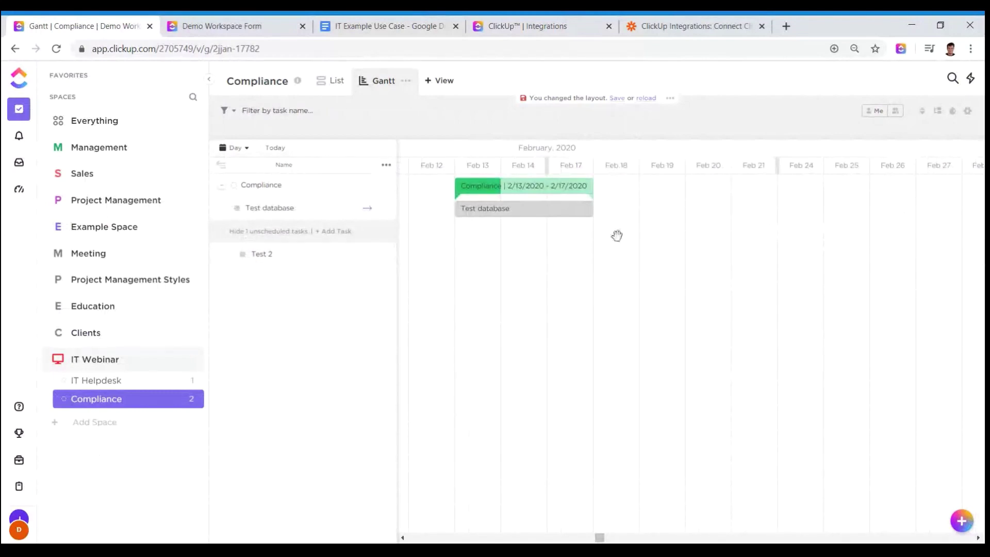
pyautogui.moveTo(740, 251); pyautogui.dragTo(781, 252)
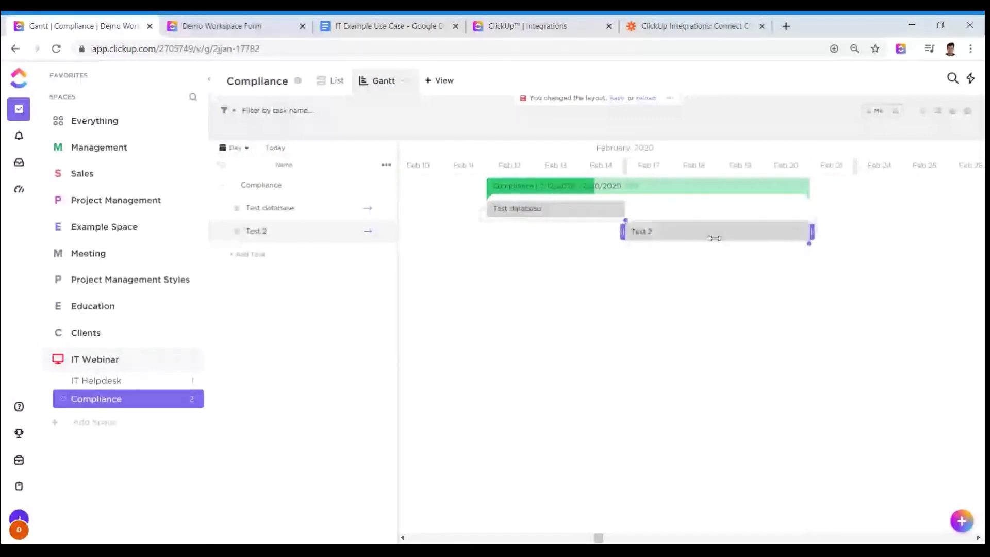
# Move Test database to Feb 24–26 in the Gantt chart, and return to the Compliance list's List view.
pyautogui.moveTo(583, 210); pyautogui.dragTo(921, 207)
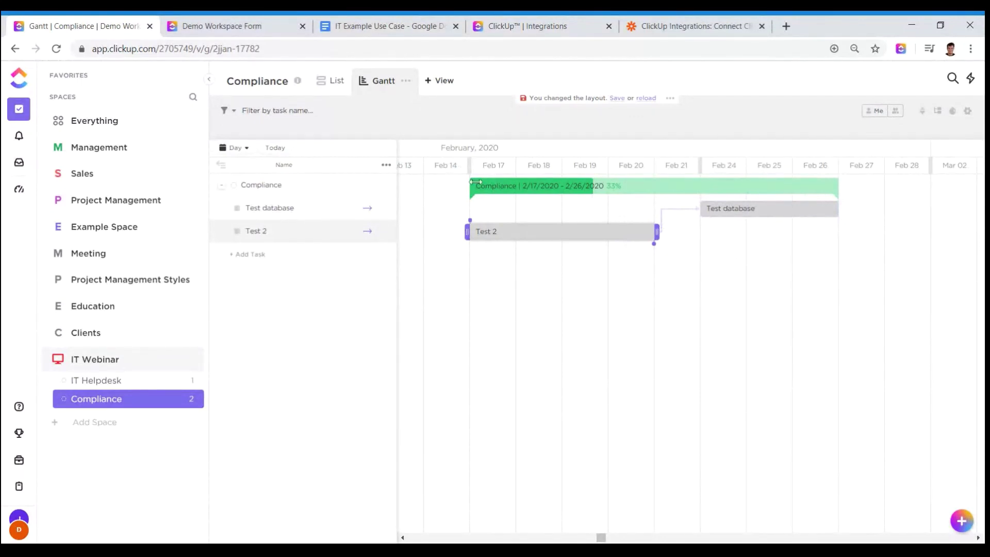
pyautogui.click(335, 82)
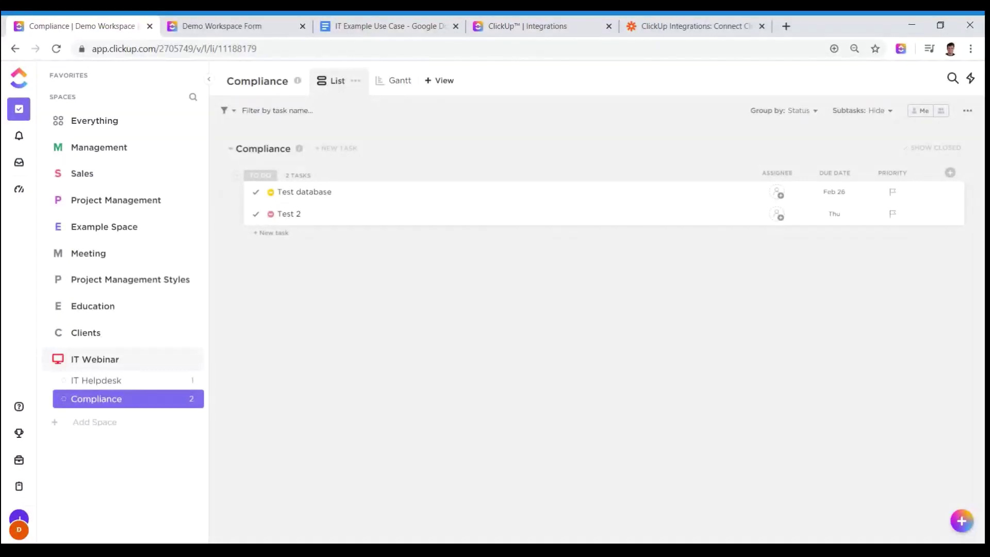
# Switch to Zapier's ClickUp integrations page, search the connectable apps for "servicenow" and open the ServiceNow integration.
pyautogui.click(524, 26)
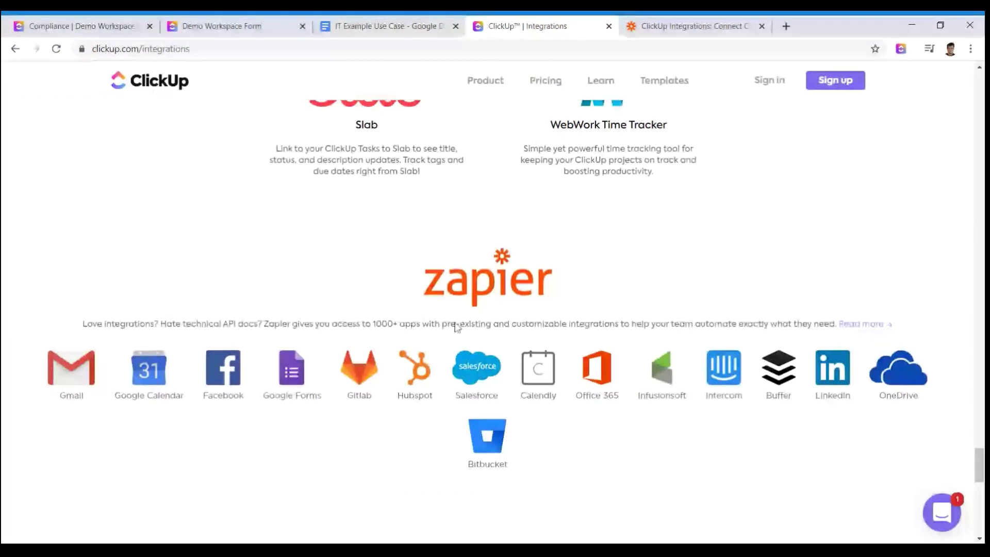
pyautogui.hotkey('ctrl', 'Tab')
pyautogui.scroll(6, 534, 297)
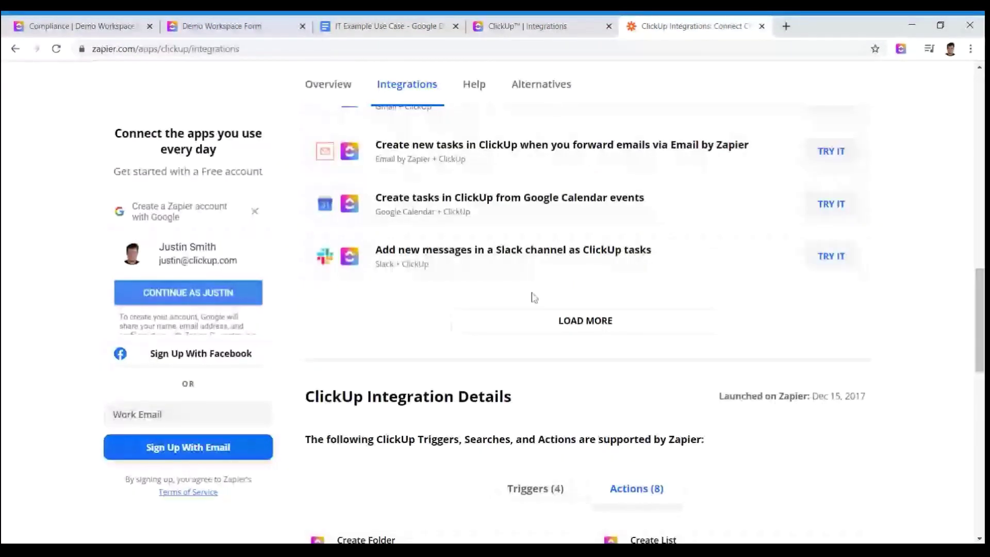
pyautogui.scroll(5, 534, 297)
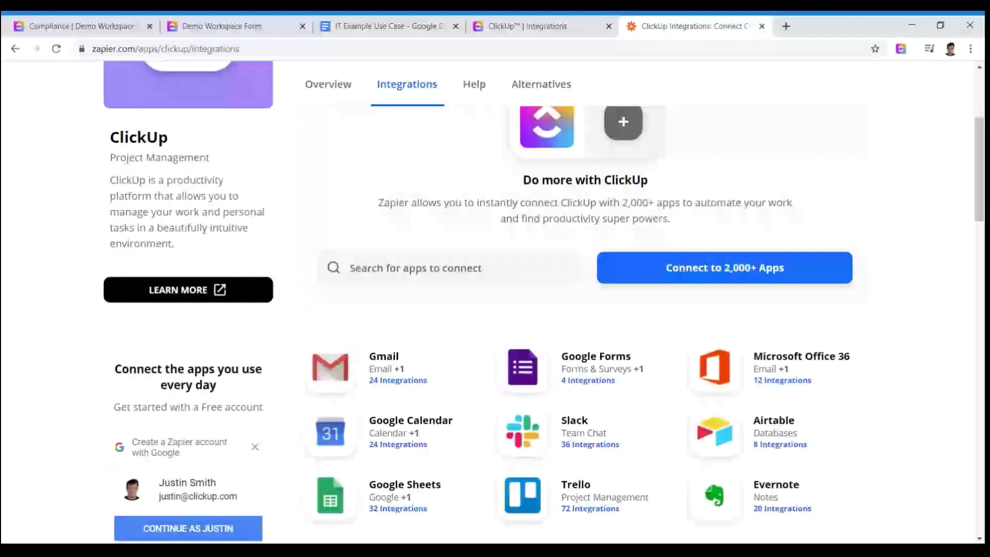
pyautogui.scroll(1, 502, 302)
pyautogui.click(412, 268)
pyautogui.write('service')
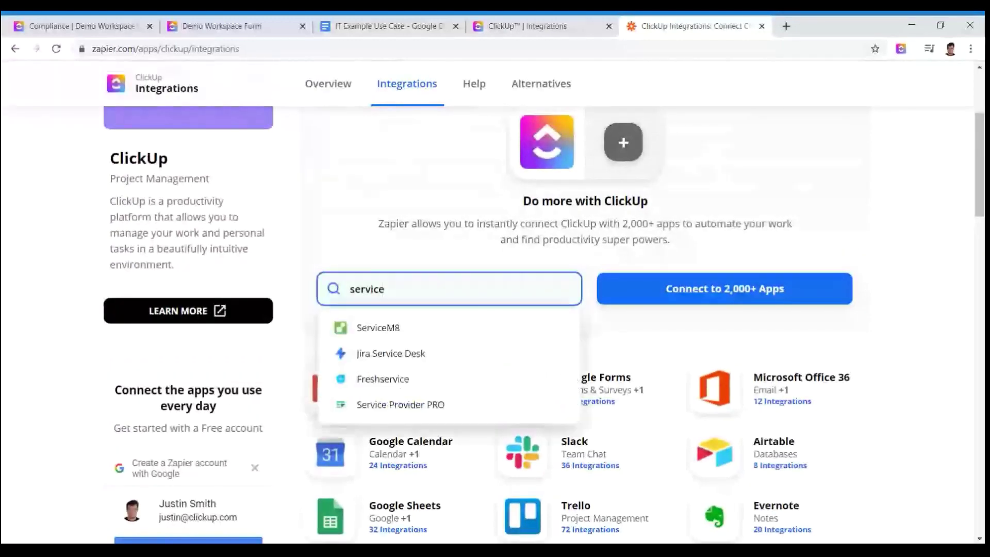
pyautogui.write('now')
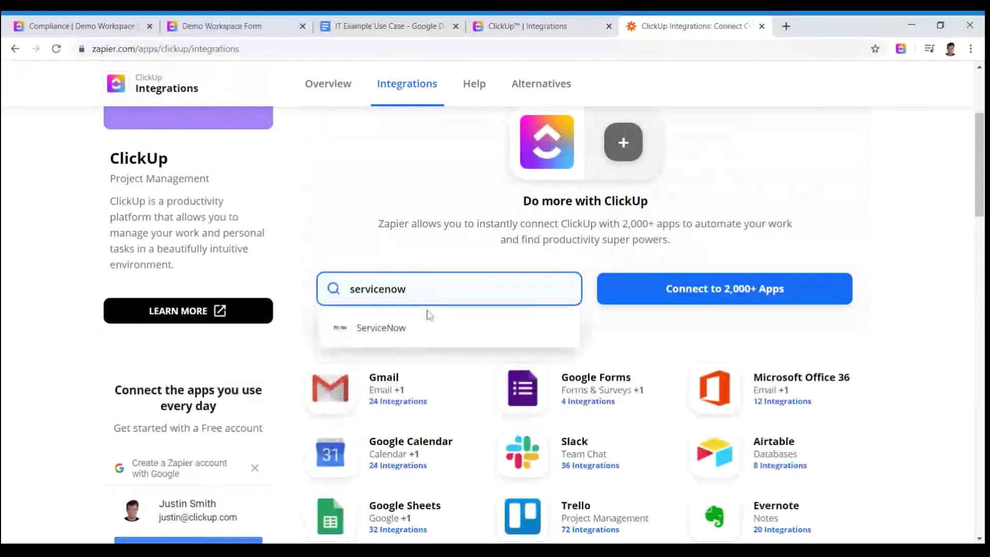
pyautogui.click(406, 329)
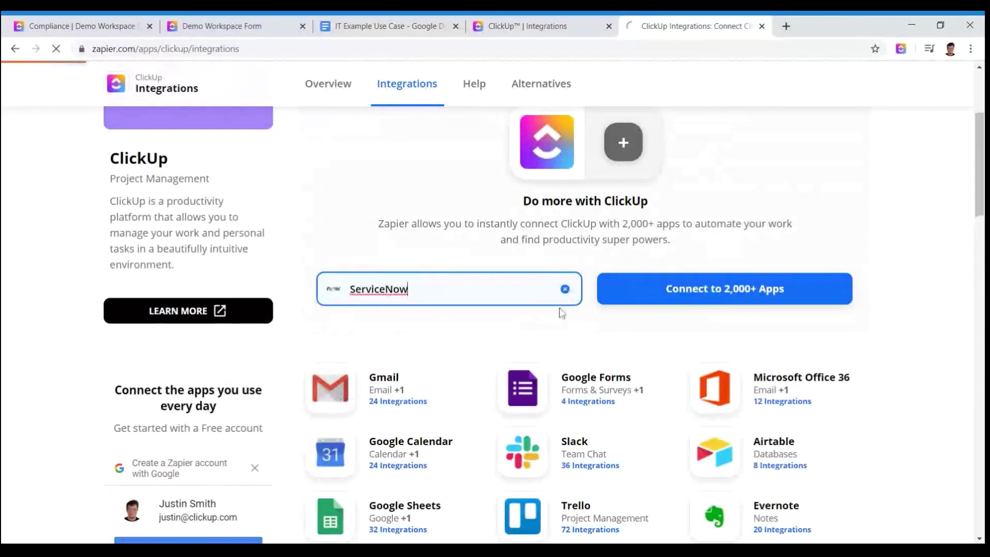
# Review the ClickUp triggers and ServiceNow actions offered for connecting the two apps.
pyautogui.scroll(-2, 593, 322)
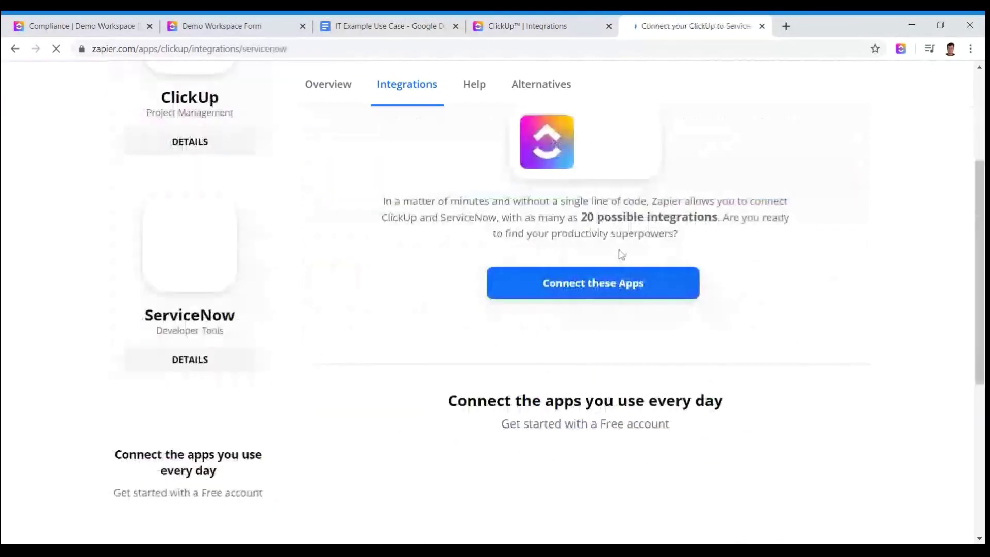
pyautogui.scroll(-4, 603, 310)
pyautogui.scroll(-1, 602, 293)
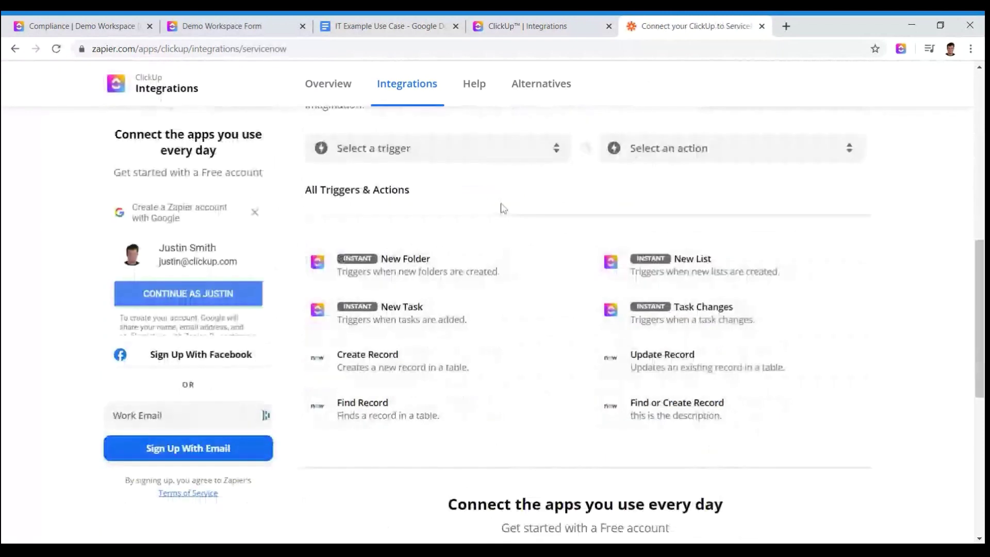
pyautogui.scroll(2, 526, 298)
pyautogui.click(523, 284)
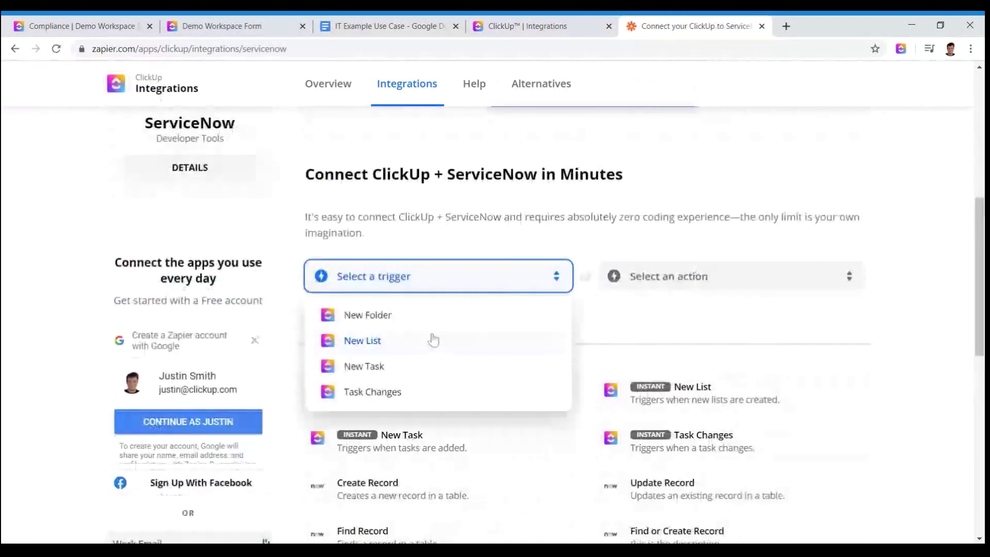
pyautogui.click(709, 290)
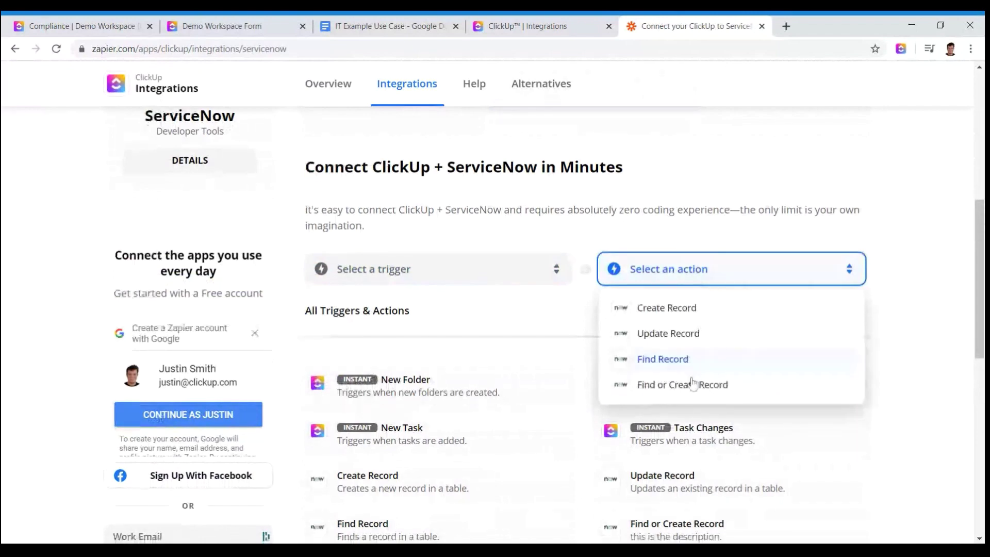
pyautogui.scroll(3, 692, 385)
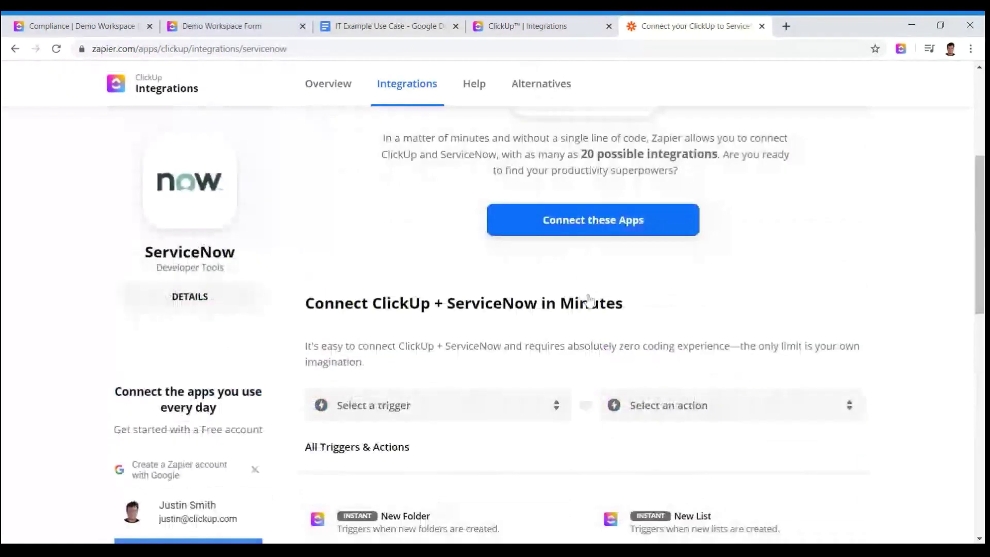
# Open ServiceNow's own Zapier integrations page in a separate tab and go to the ServiceNow Integration Details.
pyautogui.scroll(5, 208, 466)
pyautogui.middleClick(198, 455)
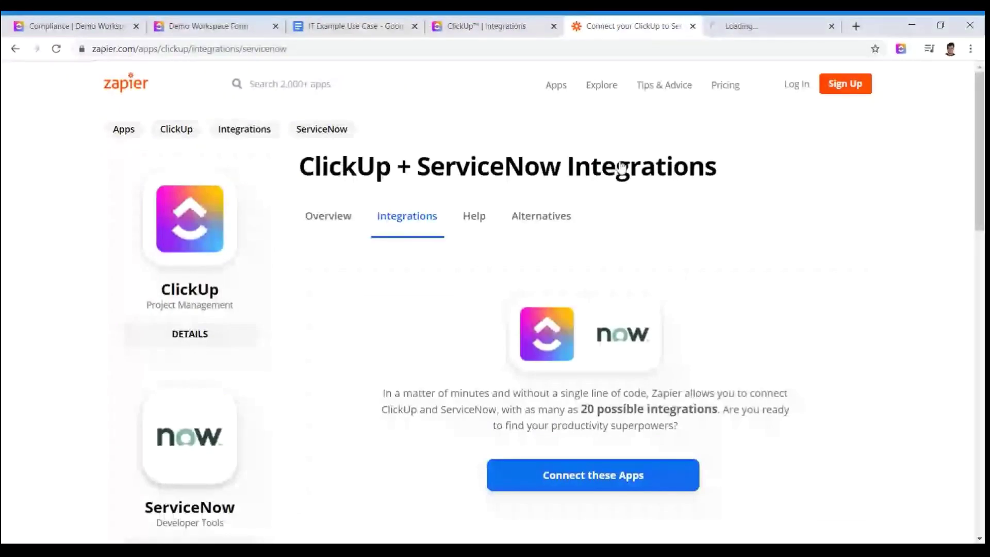
pyautogui.click(753, 26)
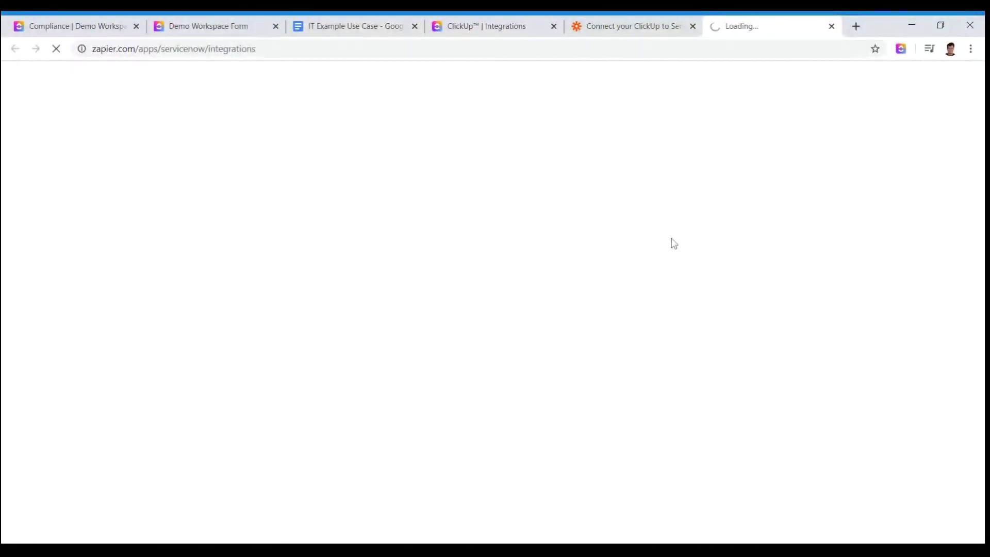
pyautogui.scroll(-4, 609, 258)
pyautogui.scroll(-10, 593, 278)
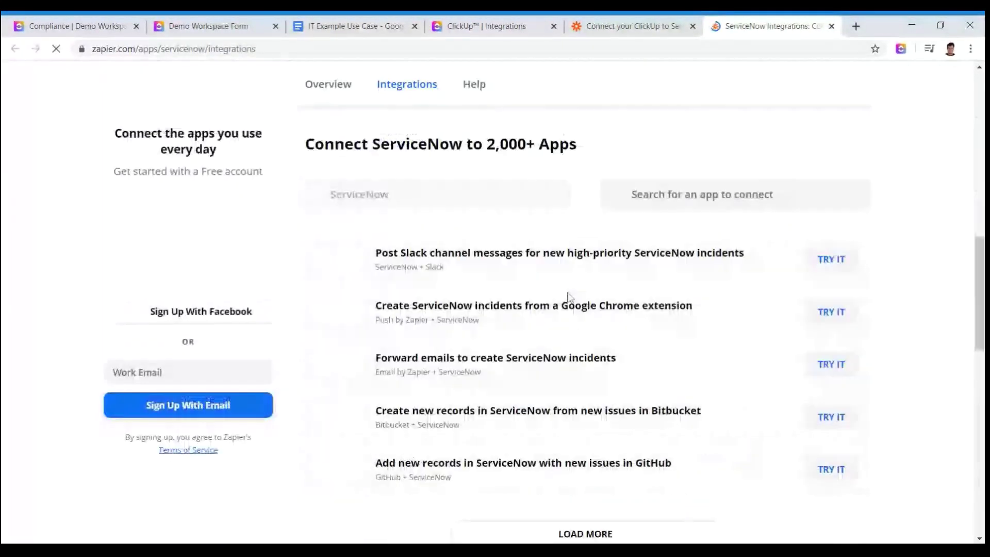
pyautogui.scroll(-5, 577, 292)
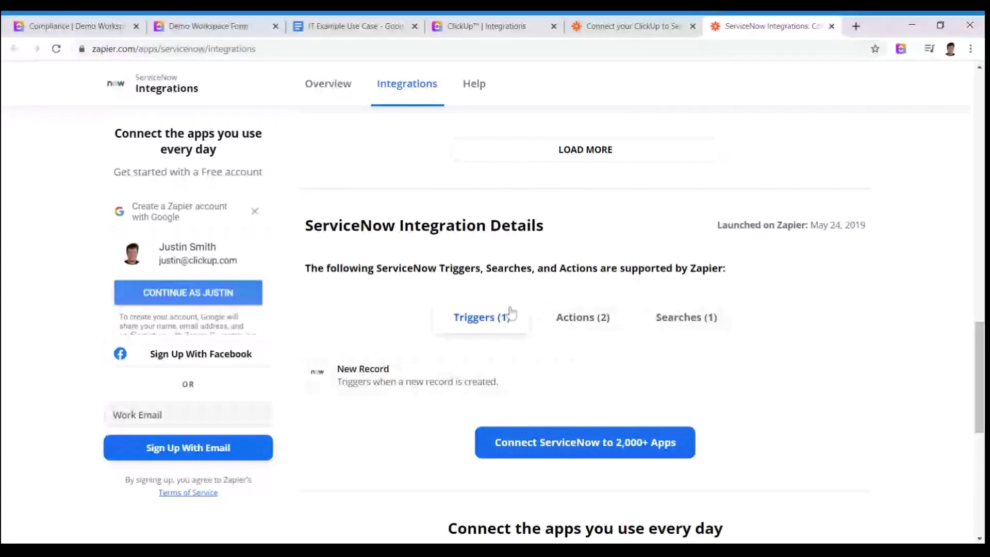
# Examine the triggers, actions and searches that Zapier supports for ServiceNow.
pyautogui.moveTo(365, 369); pyautogui.dragTo(535, 360)
pyautogui.click(592, 335)
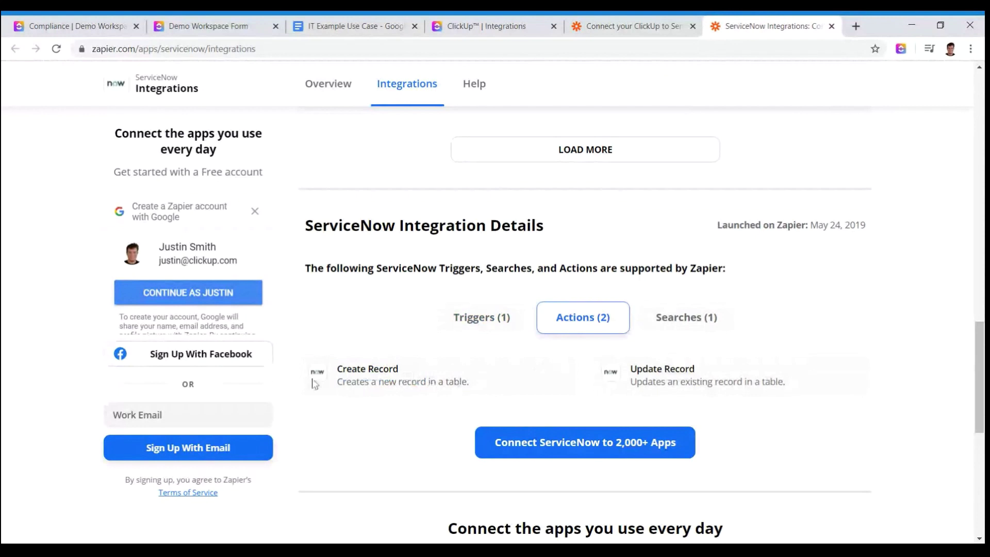
pyautogui.click(714, 323)
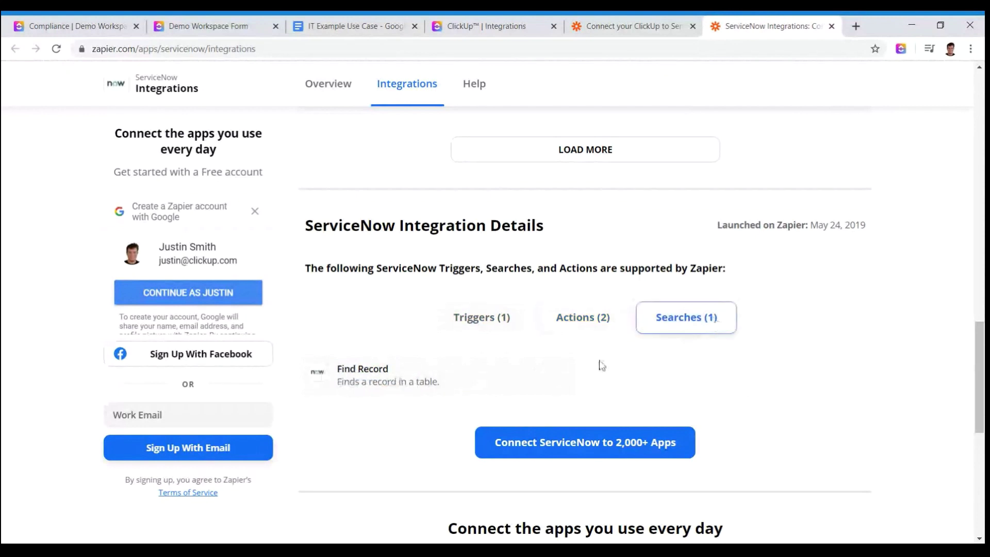
pyautogui.click(632, 21)
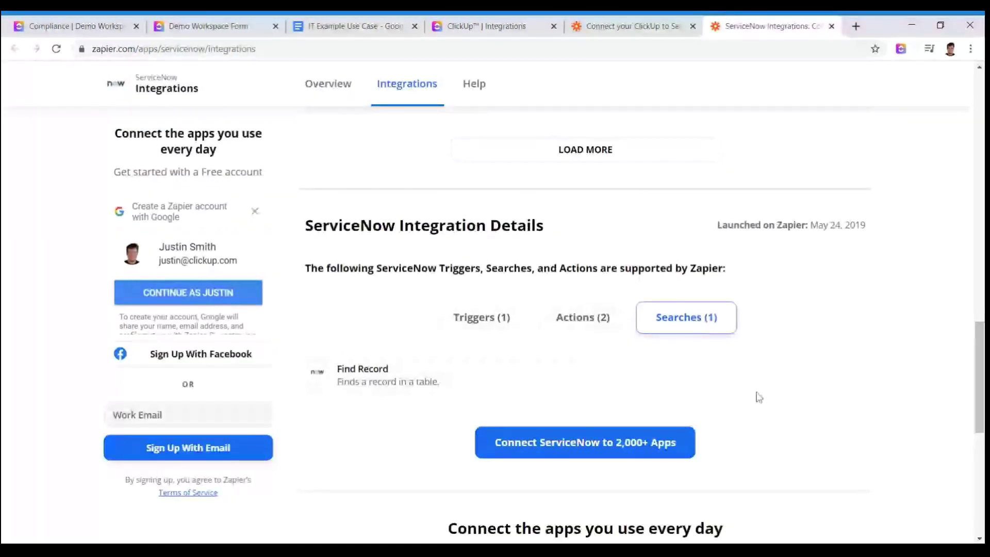
pyautogui.click(583, 317)
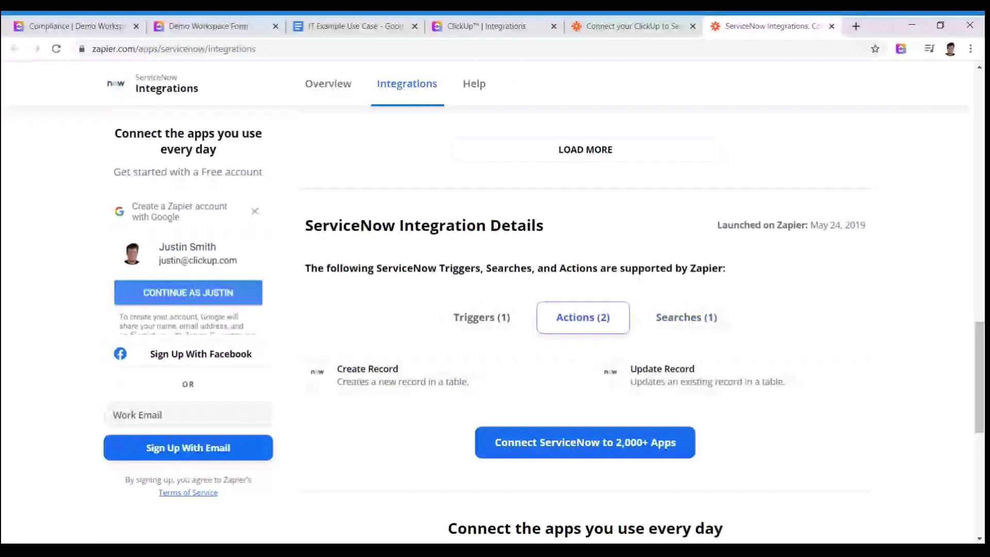
pyautogui.moveTo(685, 368); pyautogui.dragTo(672, 382)
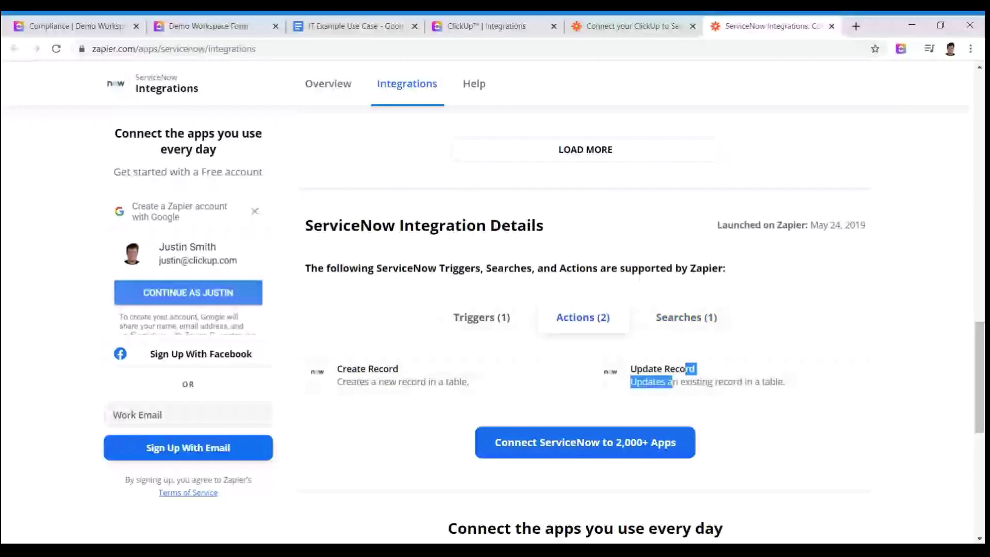
pyautogui.moveTo(404, 381); pyautogui.dragTo(454, 383)
pyautogui.click(452, 330)
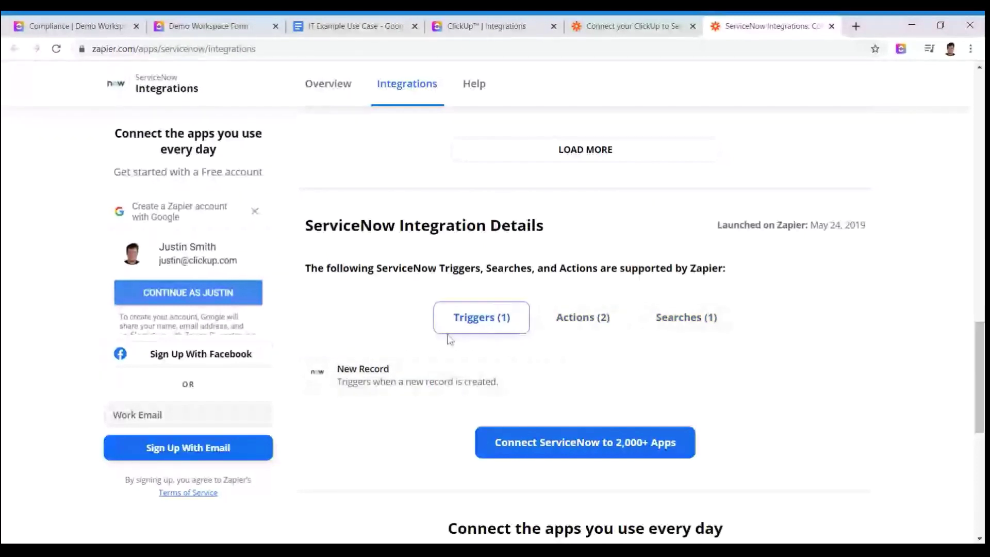
pyautogui.moveTo(370, 368); pyautogui.dragTo(390, 382)
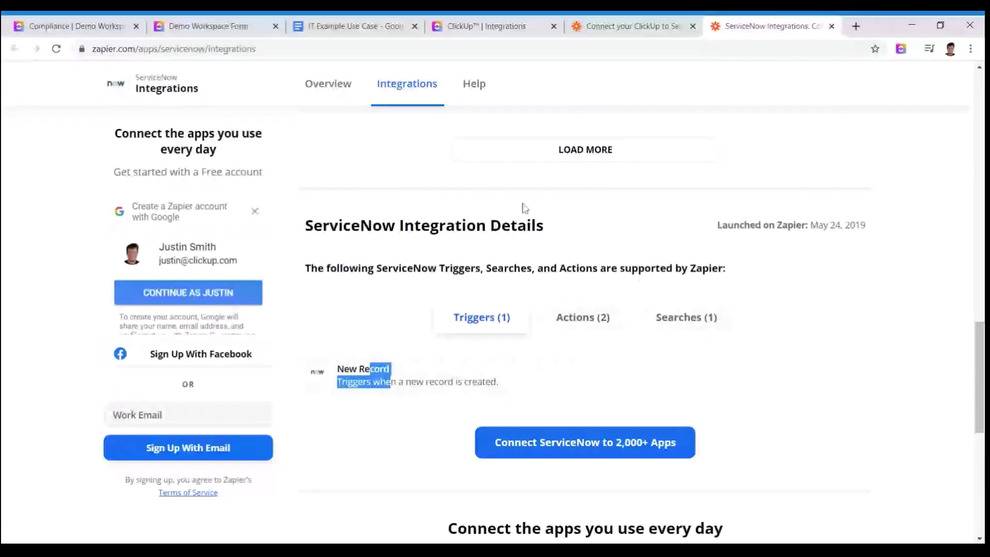
# Go back to the ClickUp + ServiceNow page and compare all the triggers and actions it lists.
pyautogui.click(629, 25)
pyautogui.scroll(-7, 640, 251)
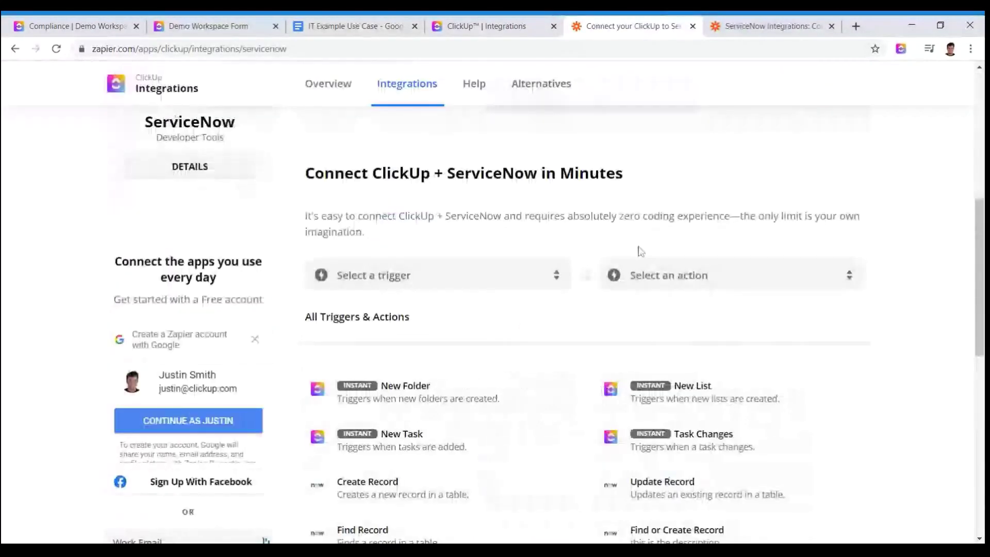
pyautogui.scroll(-10, 639, 251)
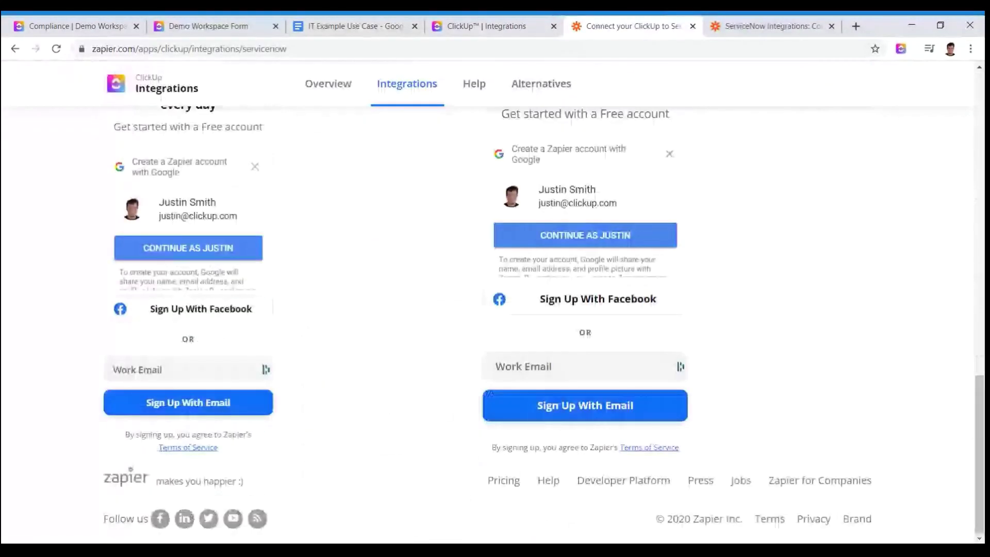
pyautogui.scroll(5, 569, 364)
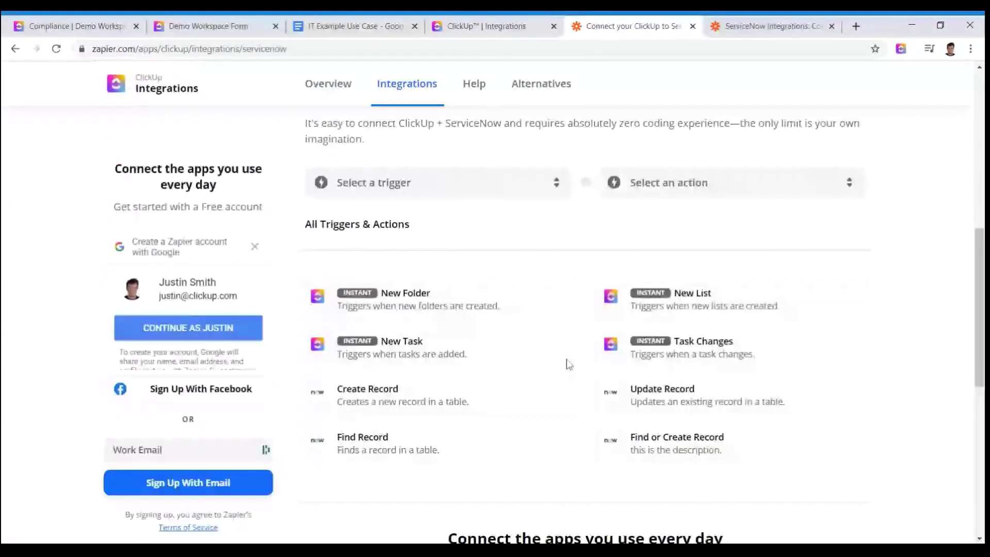
pyautogui.scroll(2, 548, 325)
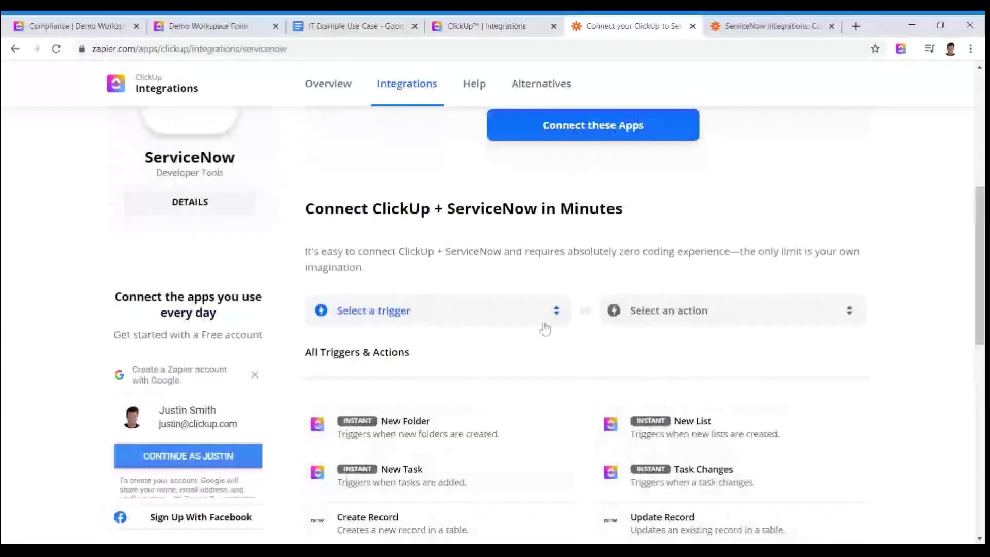
pyautogui.scroll(-7, 526, 310)
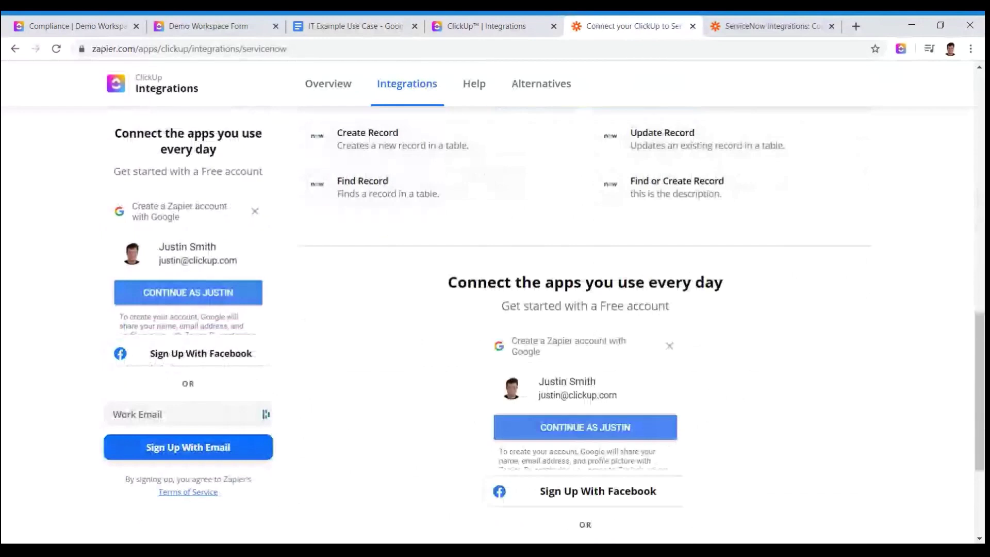
pyautogui.scroll(7, 602, 411)
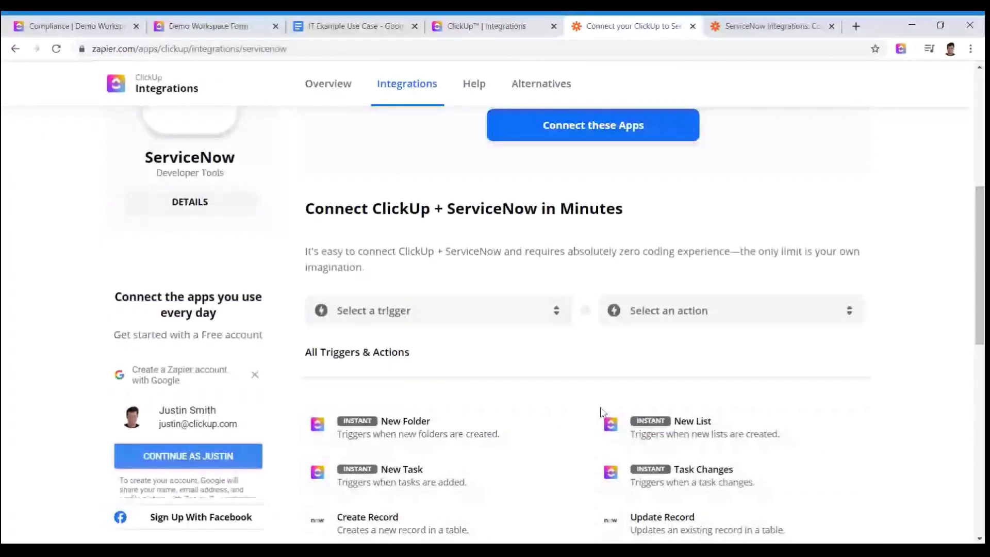
# Close both Zapier pages and return to the Compliance list in ClickUp.
pyautogui.click(692, 27)
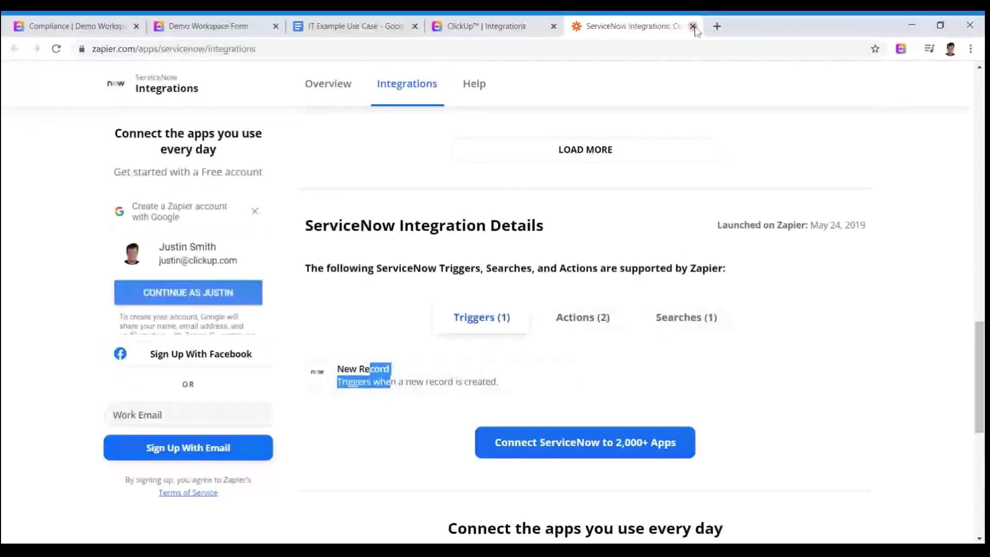
pyautogui.click(693, 27)
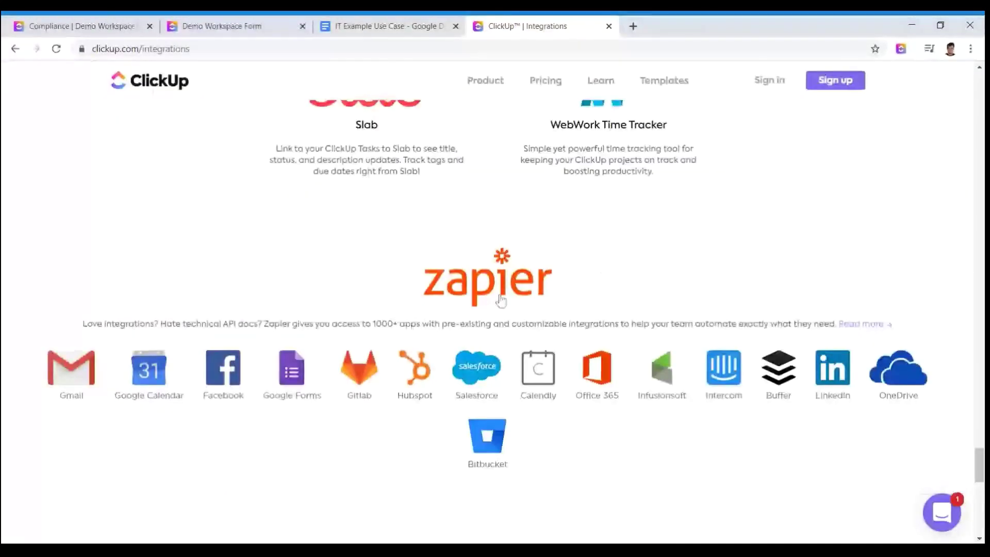
pyautogui.click(121, 24)
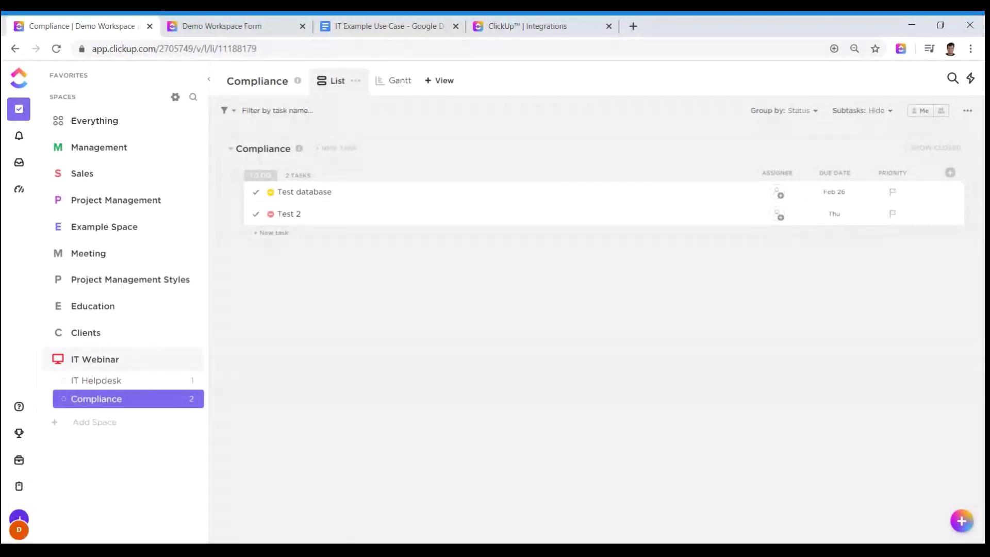
pyautogui.click(26, 531)
pyautogui.click(305, 396)
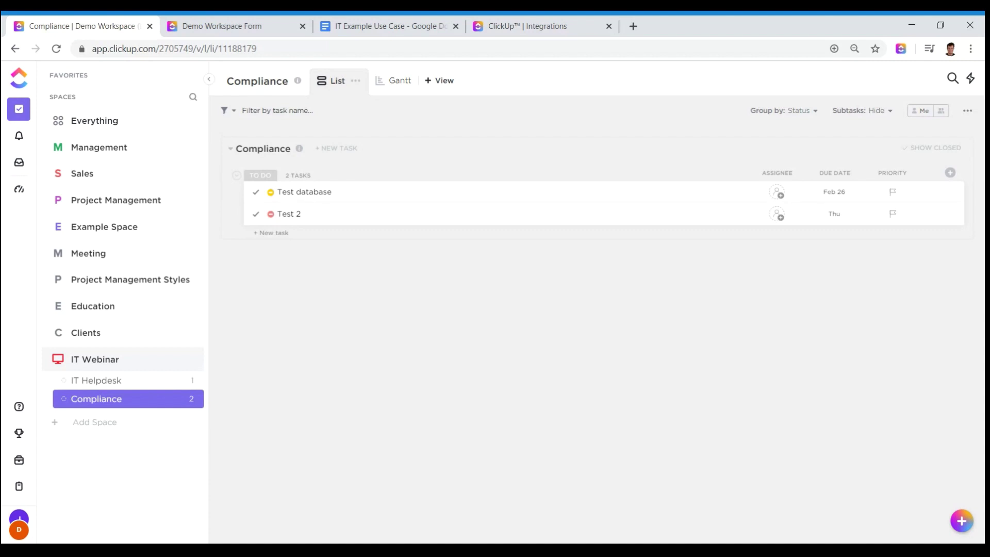
# Add a Doc view to the Compliance list.
pyautogui.click(440, 79)
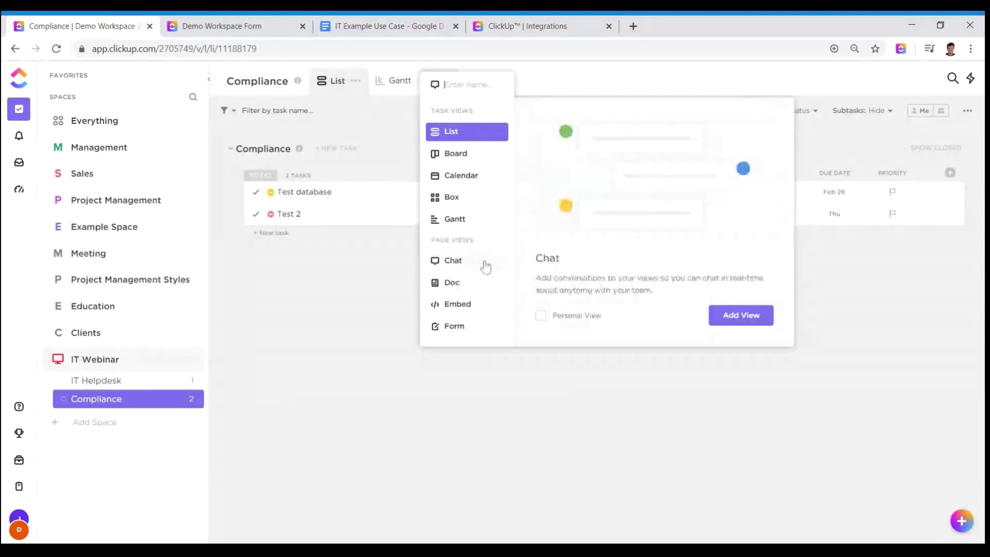
pyautogui.click(467, 261)
pyautogui.click(459, 282)
pyautogui.click(714, 324)
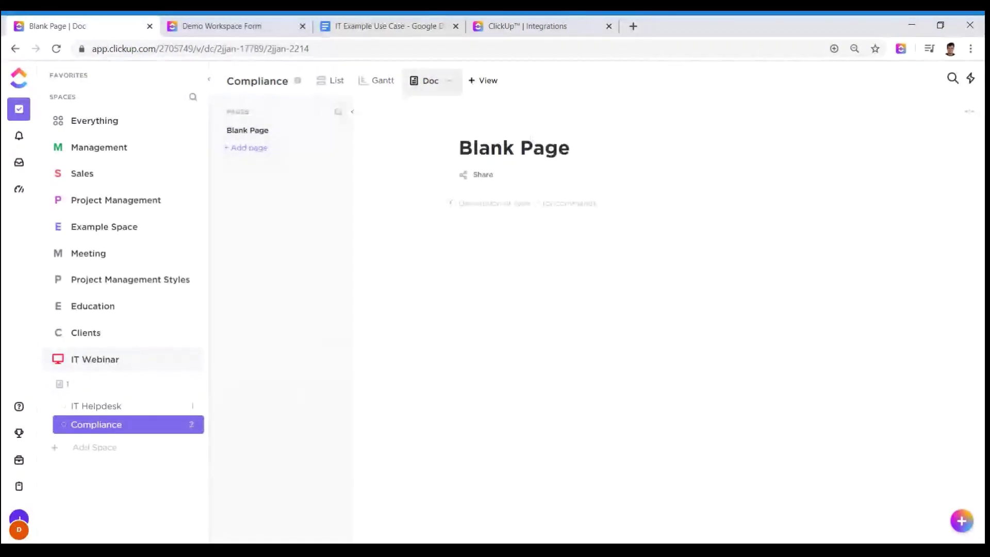
# Title the Doc's blank first page "Name" and add a second page called "Page".
pyautogui.moveTo(570, 148); pyautogui.dragTo(442, 137)
pyautogui.write('Nam')
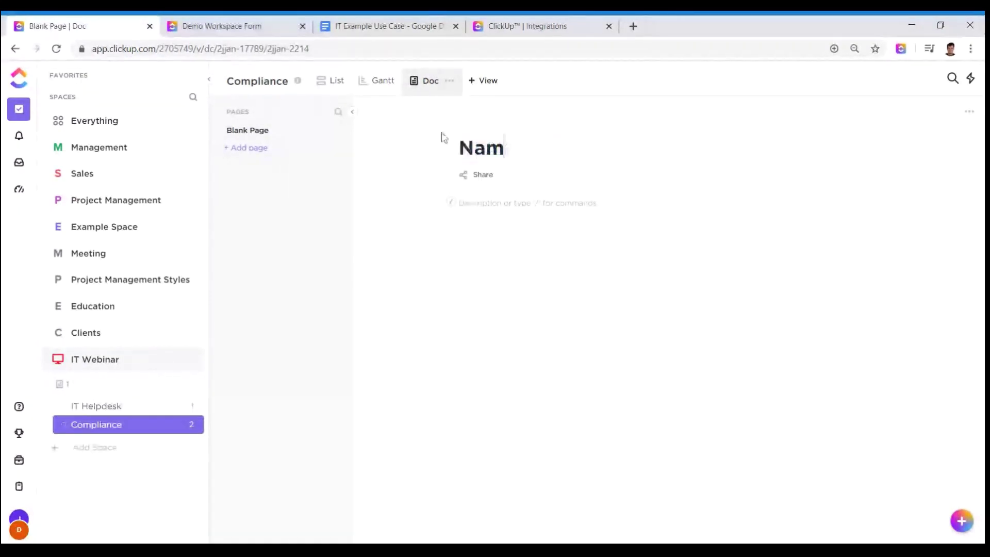
pyautogui.write('e')
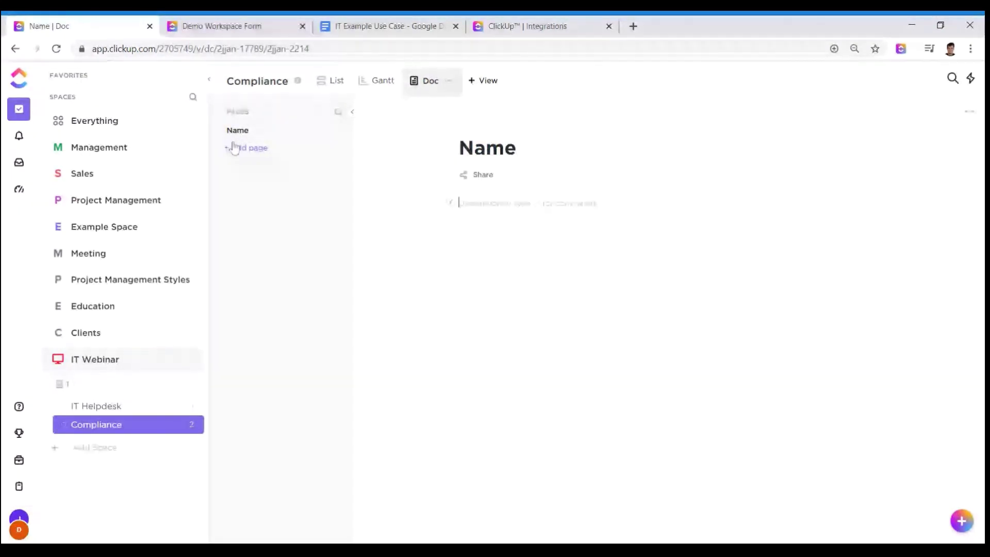
pyautogui.click(246, 148)
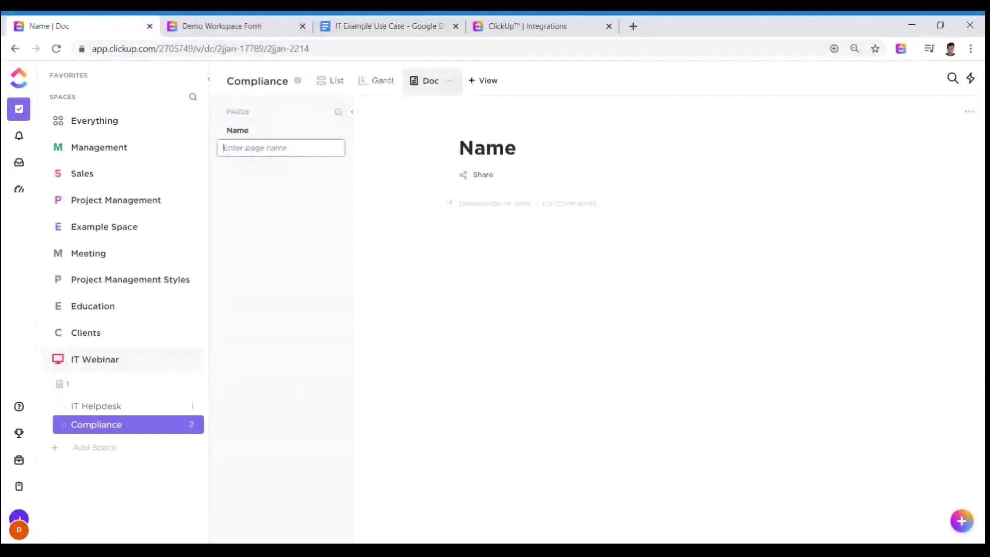
pyautogui.write('Page')
pyautogui.press('Return')
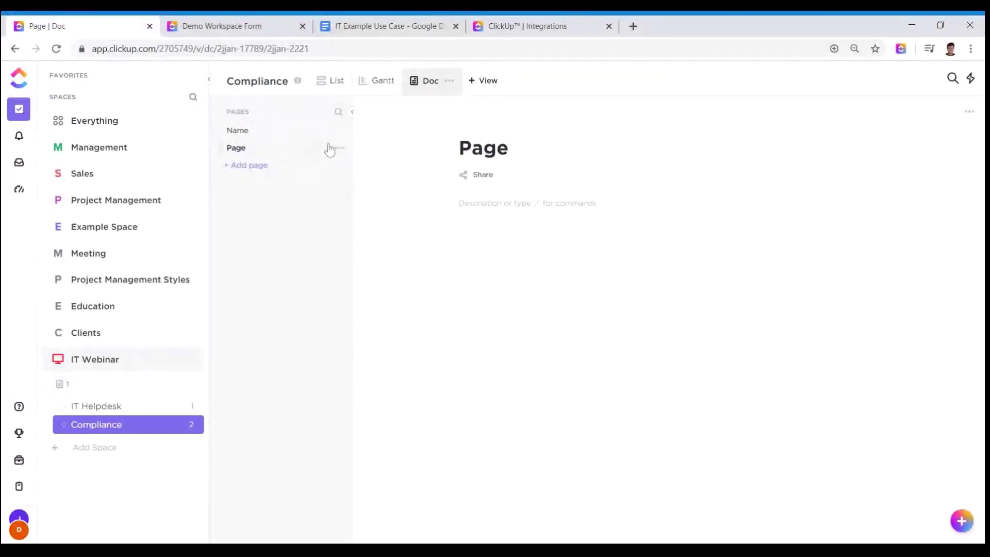
# Add a subpage under "Page" and title it "Pag 1.1".
pyautogui.click(338, 149)
pyautogui.click(374, 205)
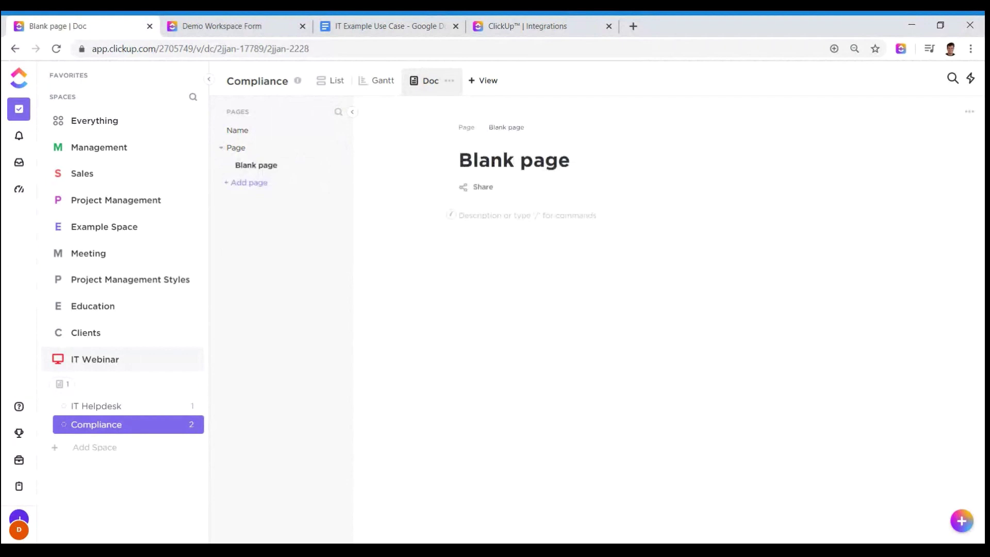
pyautogui.moveTo(587, 174); pyautogui.dragTo(446, 170)
pyautogui.write('Pa')
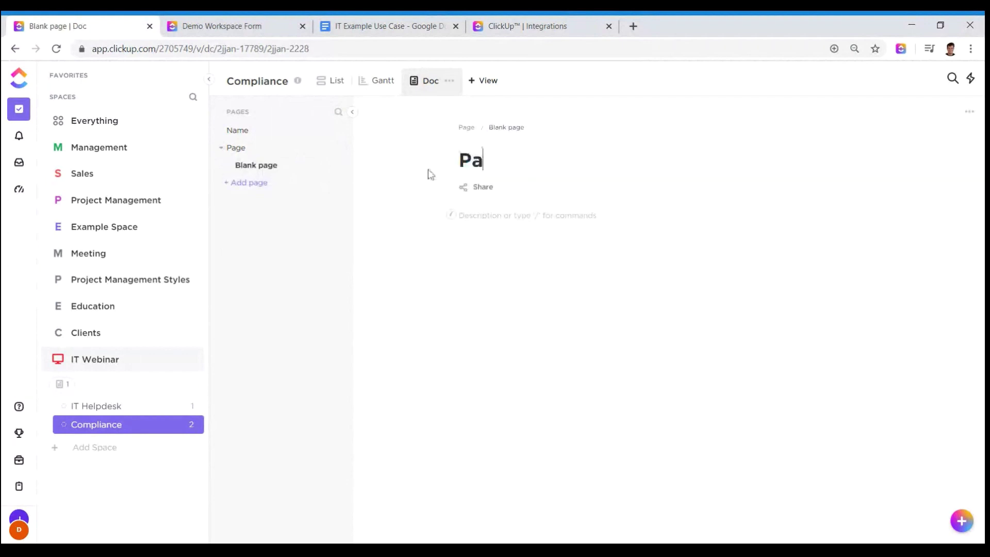
pyautogui.write('g 1.1')
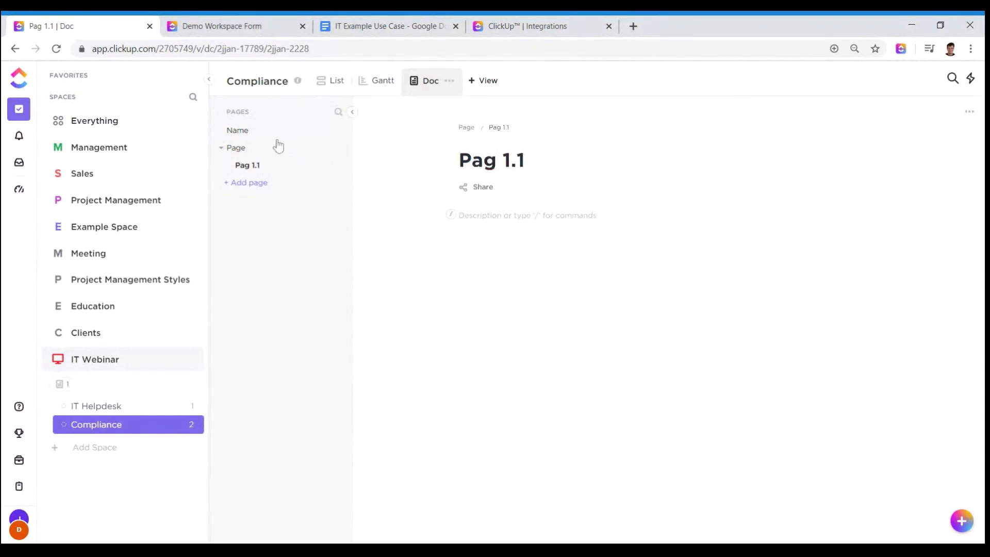
# Nest another subpage under "Pag 1.1" and title it "Page 1.1.1".
pyautogui.click(341, 165)
pyautogui.click(409, 228)
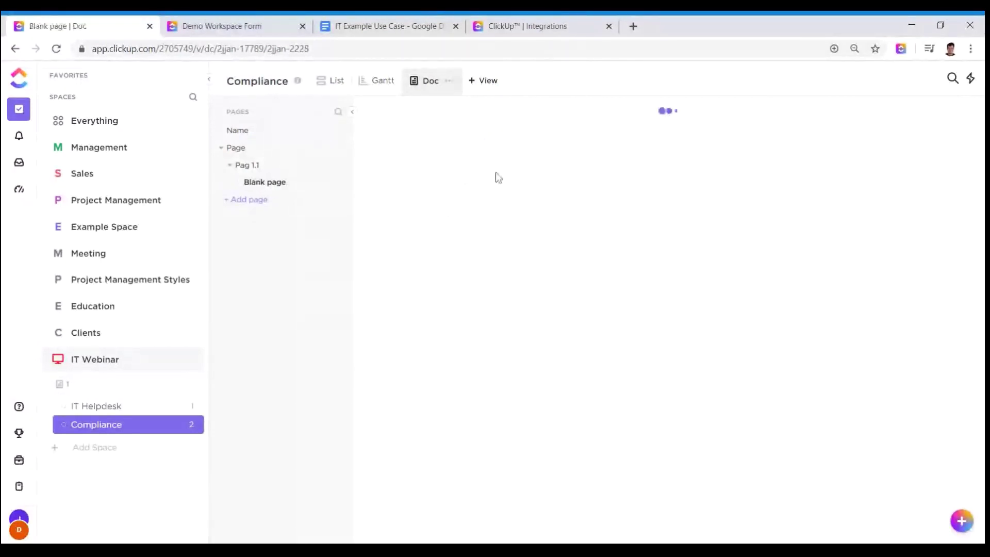
pyautogui.click(281, 183)
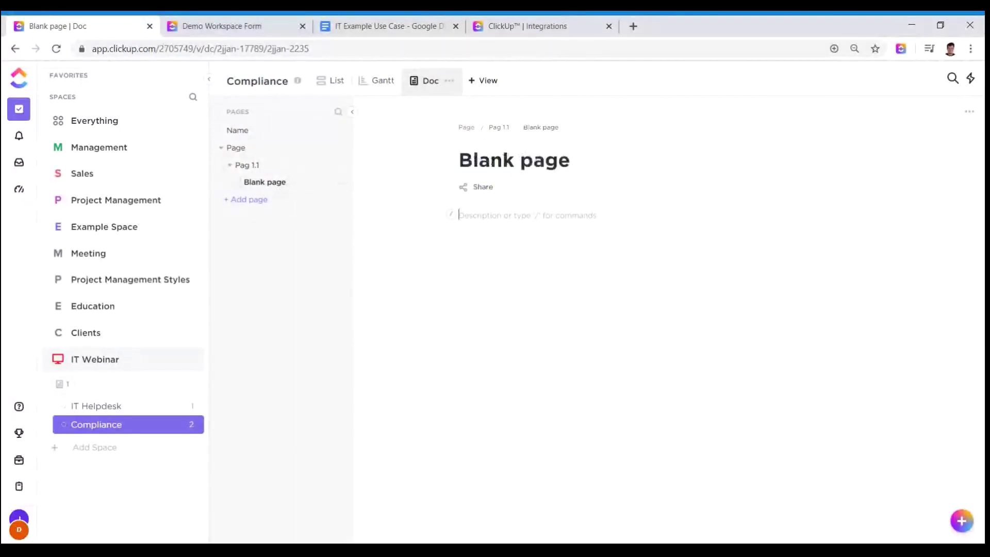
pyautogui.moveTo(570, 161); pyautogui.dragTo(437, 171)
pyautogui.write('Pag')
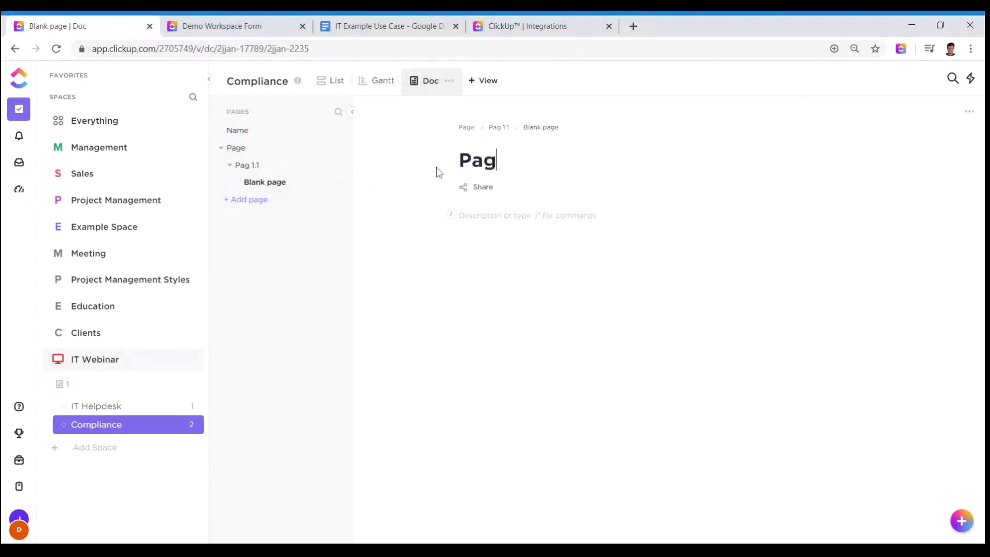
pyautogui.write('e 1.1.1')
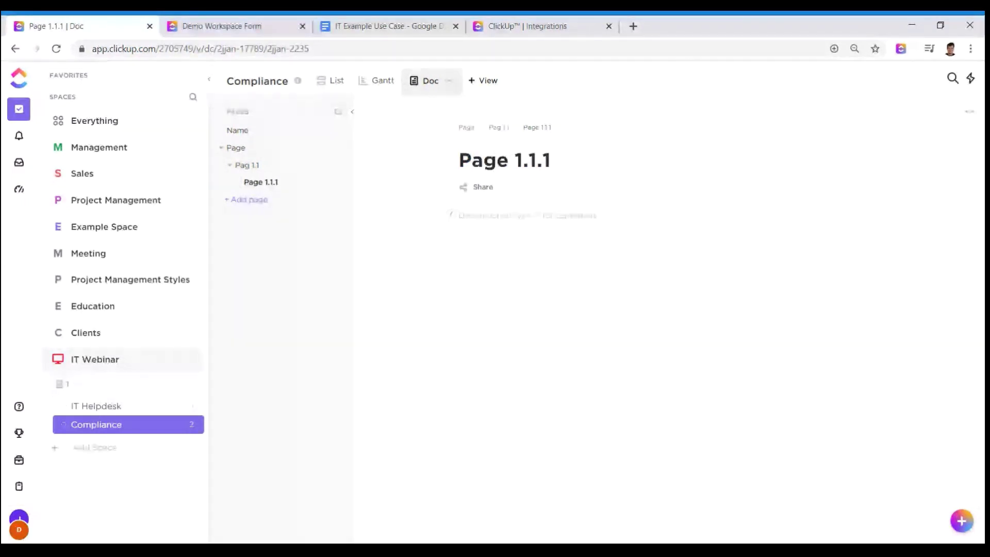
pyautogui.press('Return')
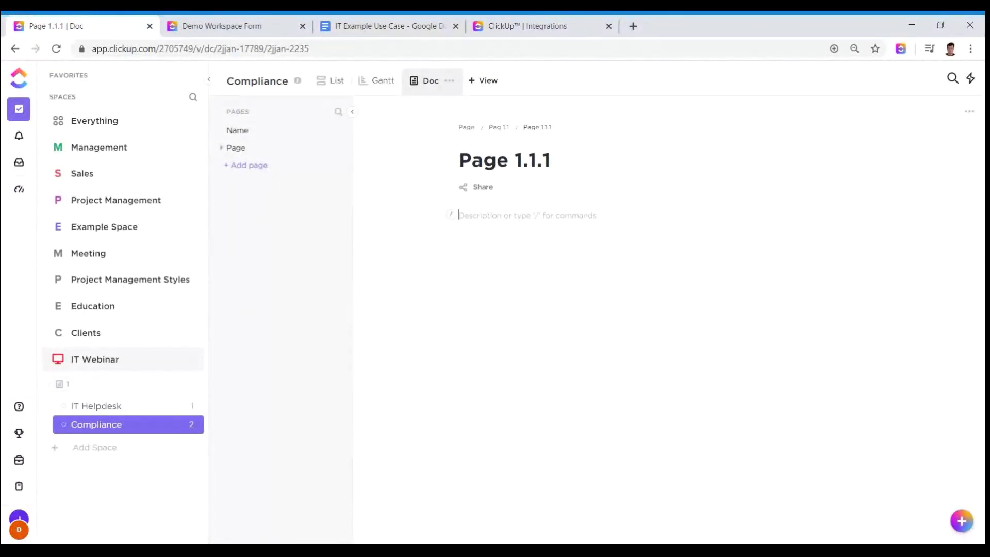
# Look over the view types available for the Compliance list, then return to its List view.
pyautogui.click(496, 78)
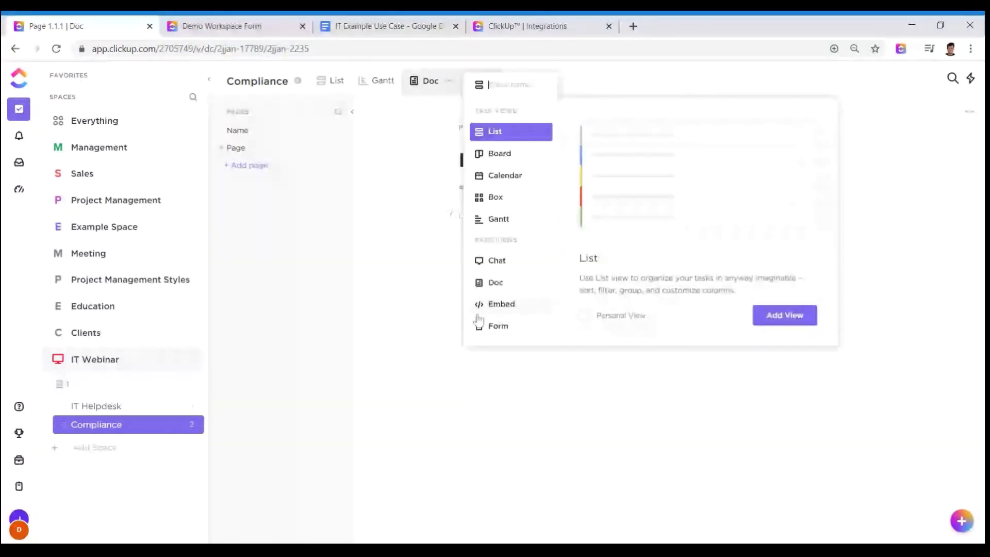
pyautogui.press('Escape')
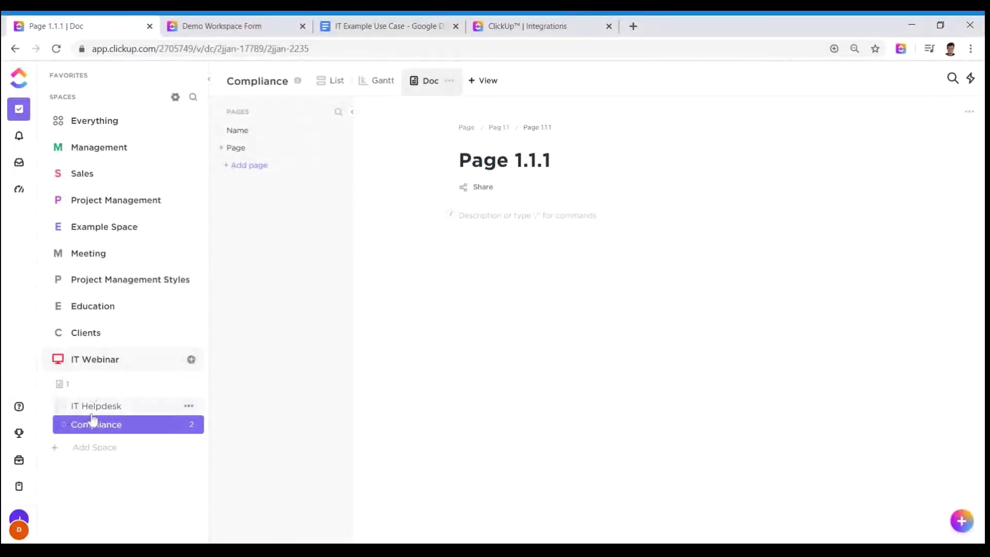
pyautogui.click(335, 83)
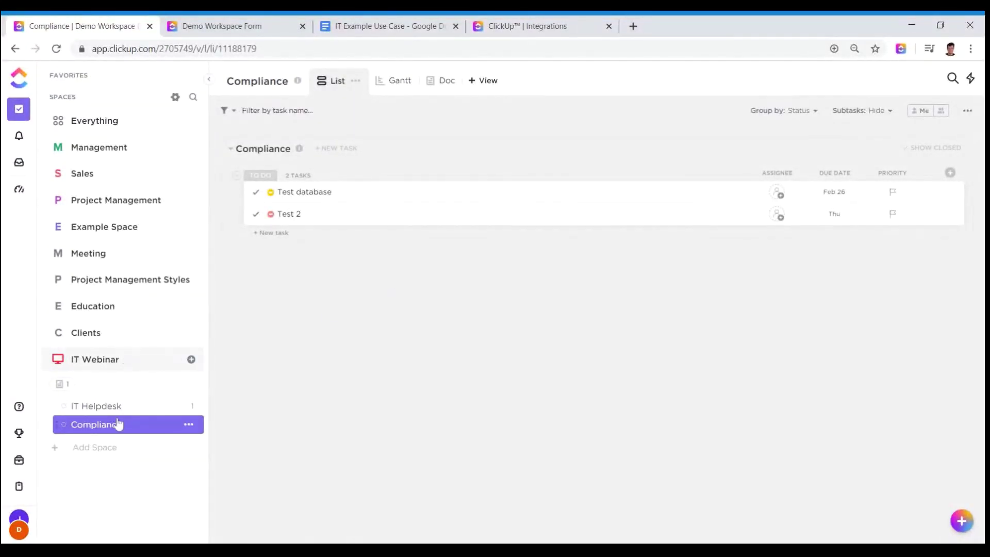
# Add a Portfolio widget covering the IT Helpdesk and Compliance lists to the IT Helpdesk dashboard.
pyautogui.click(16, 188)
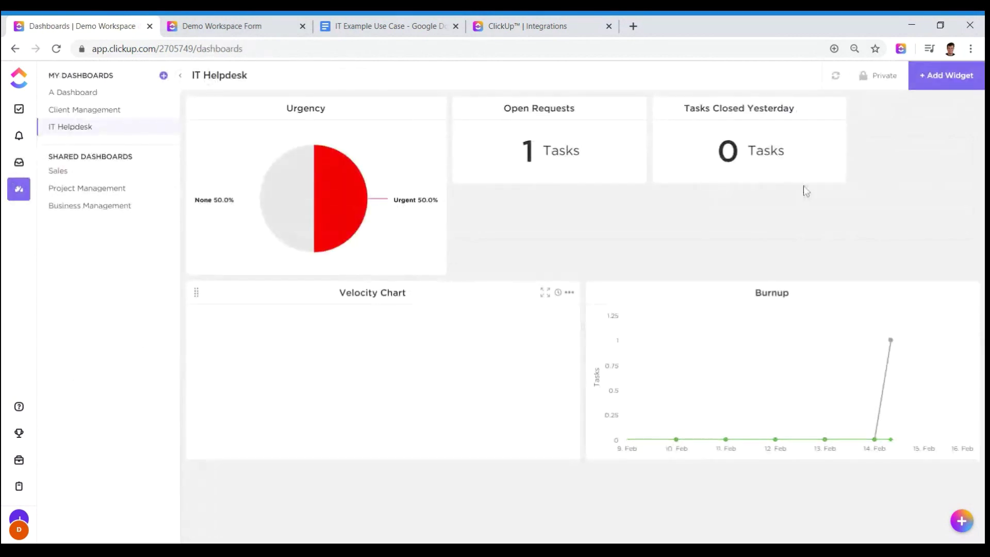
pyautogui.click(946, 75)
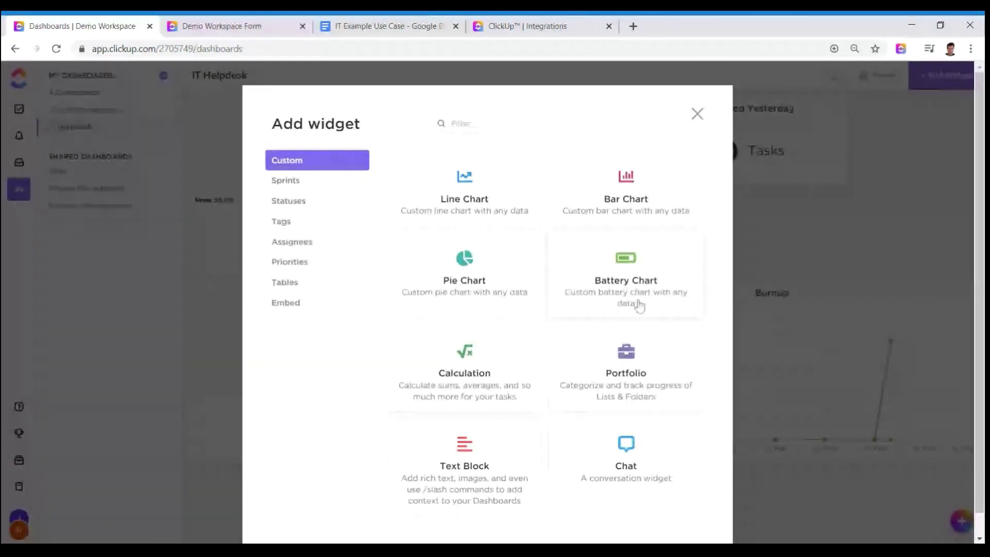
pyautogui.click(620, 380)
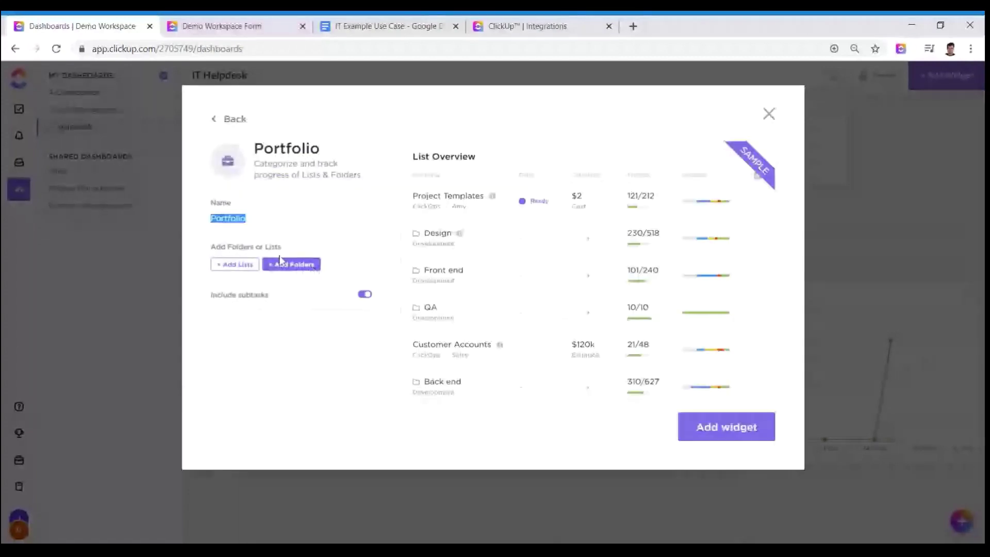
pyautogui.click(254, 266)
pyautogui.click(282, 468)
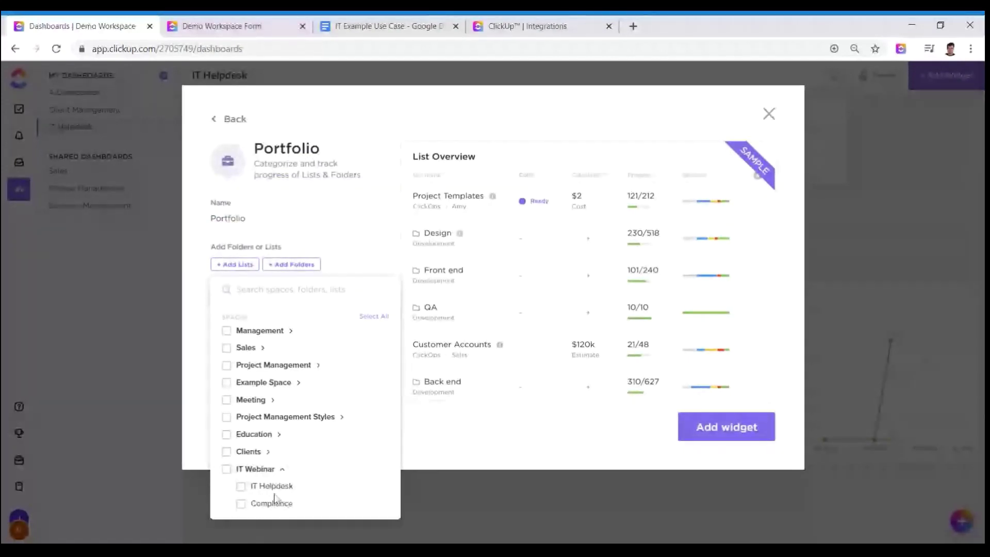
pyautogui.click(241, 486)
pyautogui.click(241, 503)
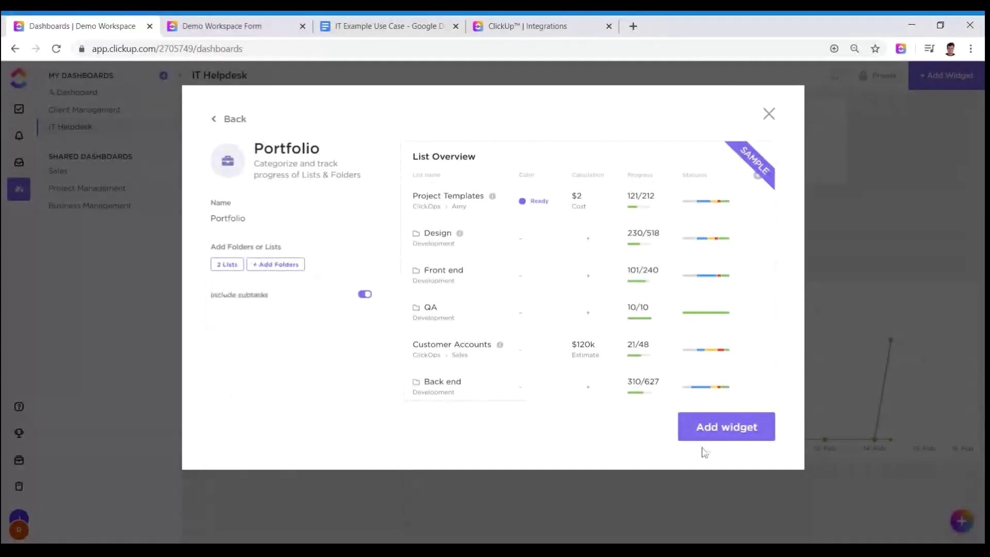
pyautogui.click(751, 436)
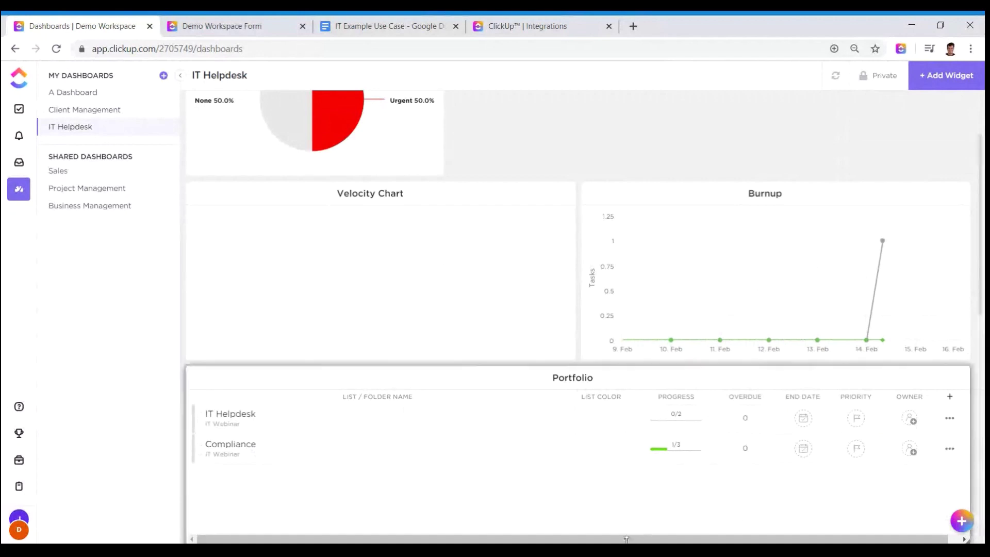
# In the Portfolio widget, show the Statuses and Completed columns and hide List color, End date, Priority and Owner.
pyautogui.click(949, 398)
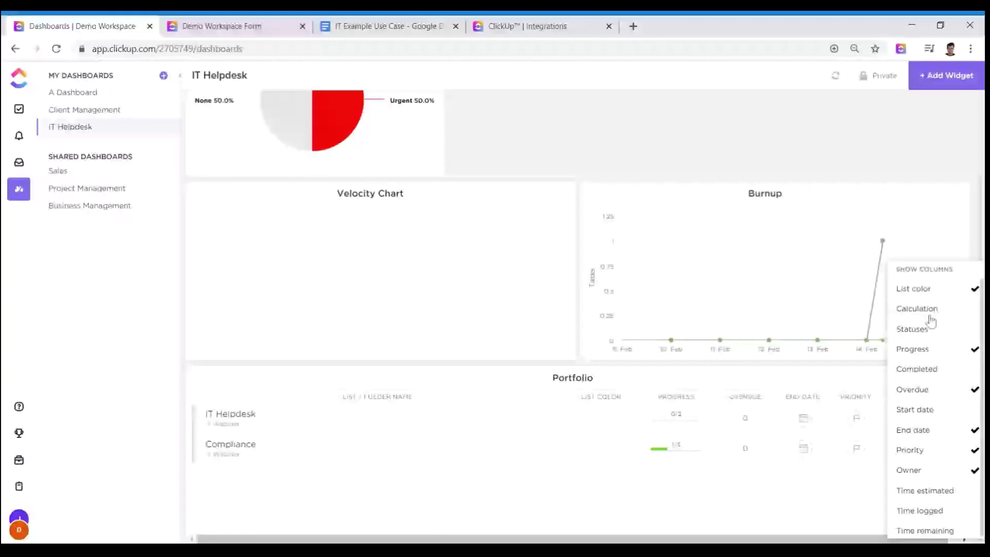
pyautogui.click(922, 328)
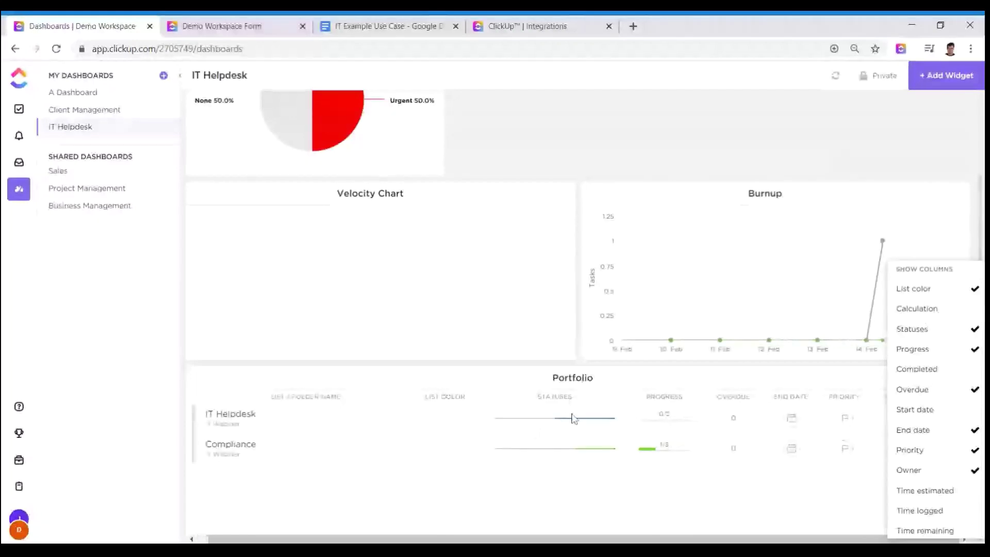
pyautogui.click(933, 291)
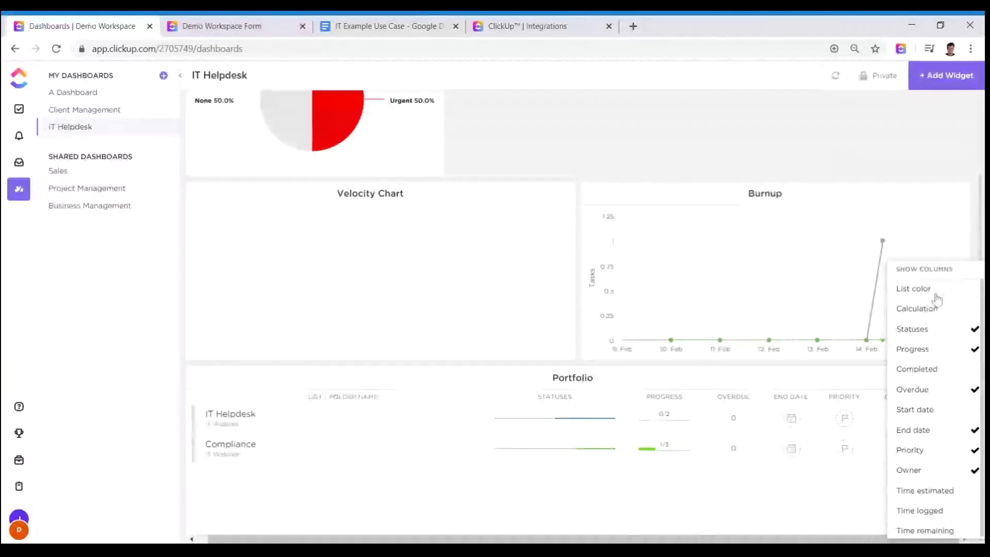
pyautogui.click(942, 378)
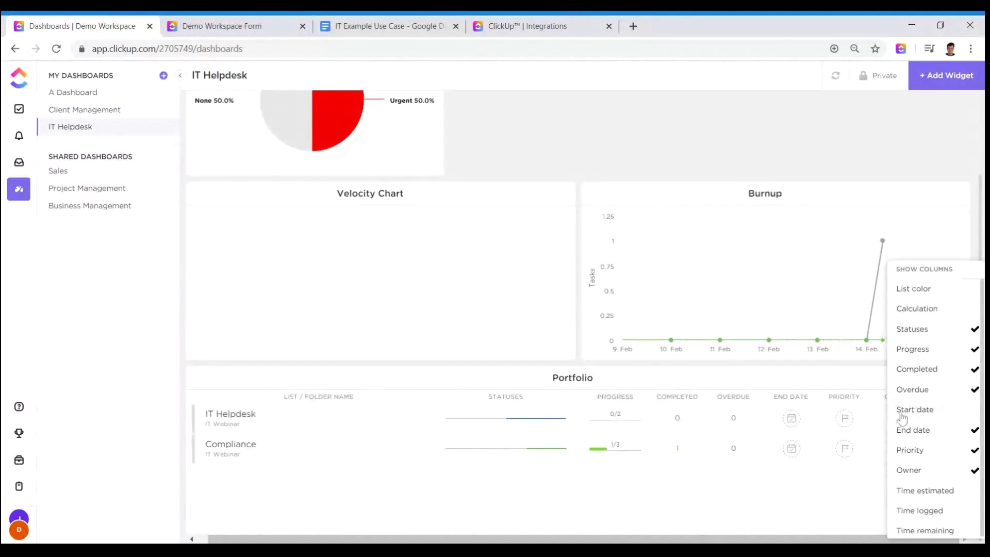
pyautogui.click(931, 434)
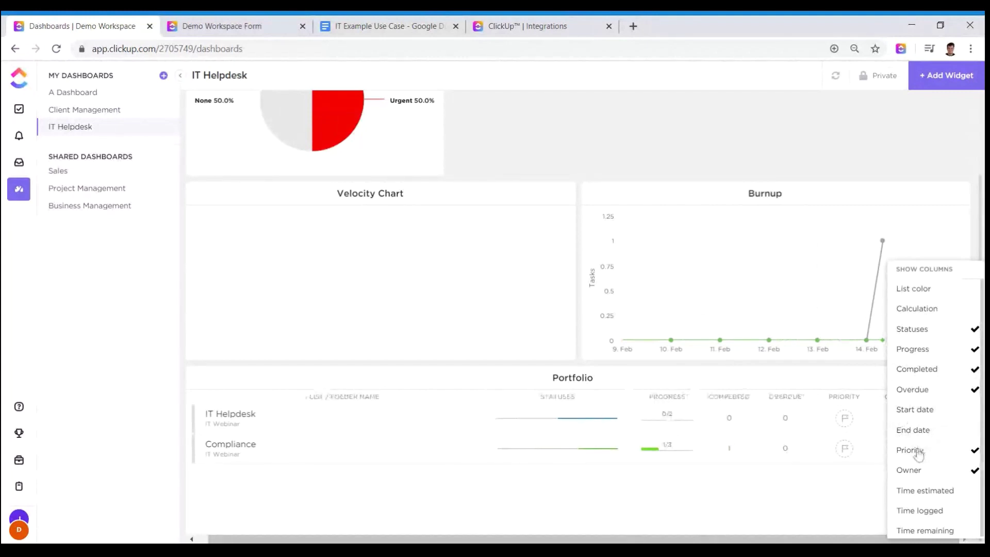
pyautogui.click(916, 453)
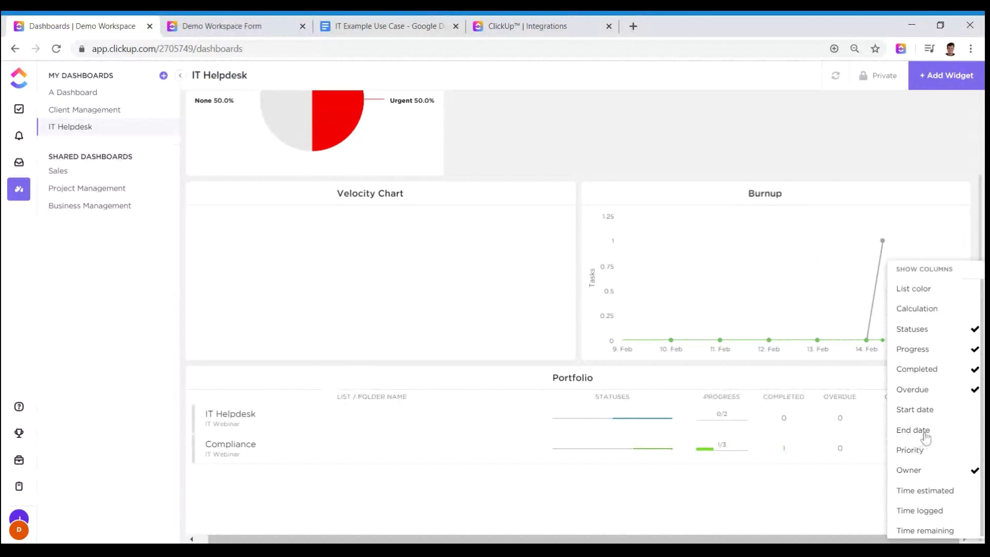
pyautogui.click(925, 473)
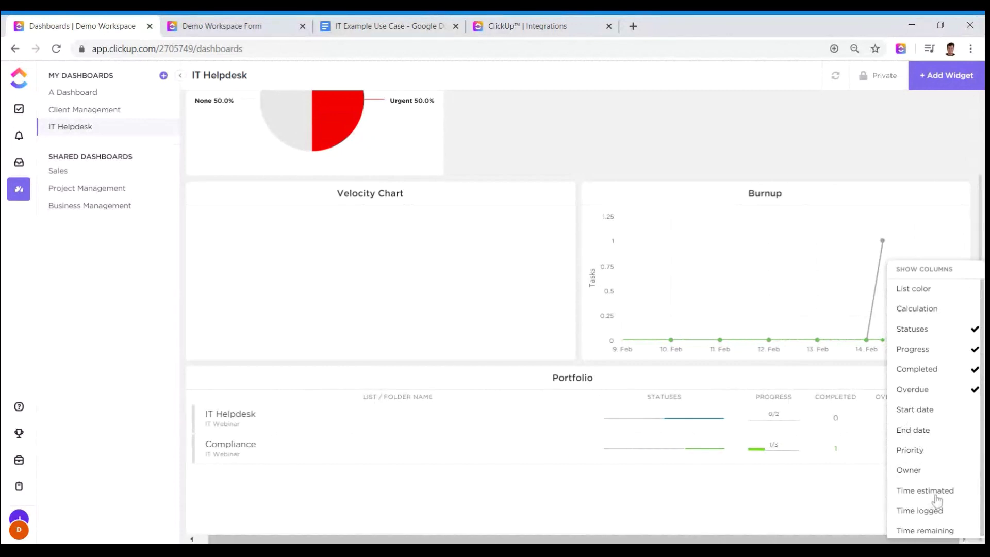
pyautogui.click(817, 501)
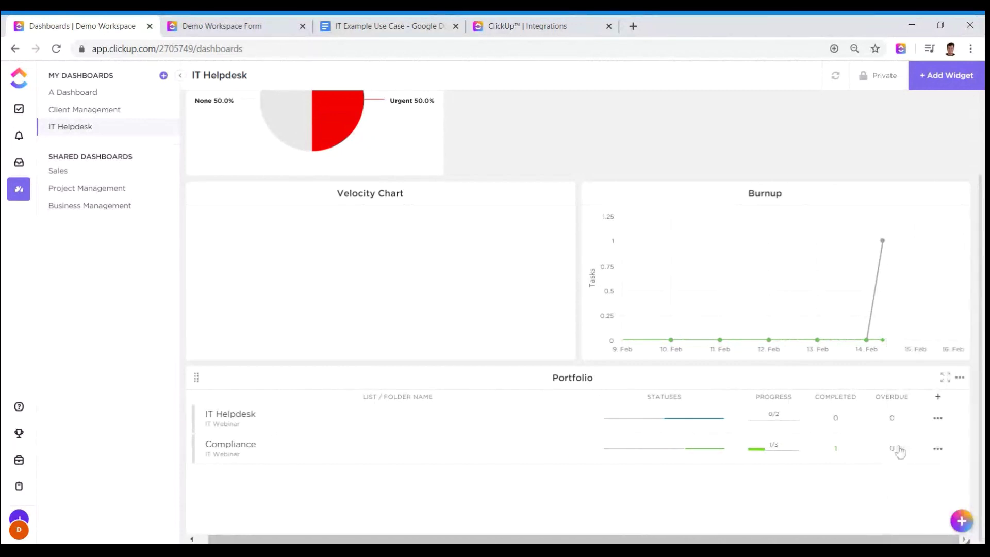
# Add a Battery Chart widget named "Compliance 1 Completion" for the Compliance list, grouped by Status.
pyautogui.click(932, 77)
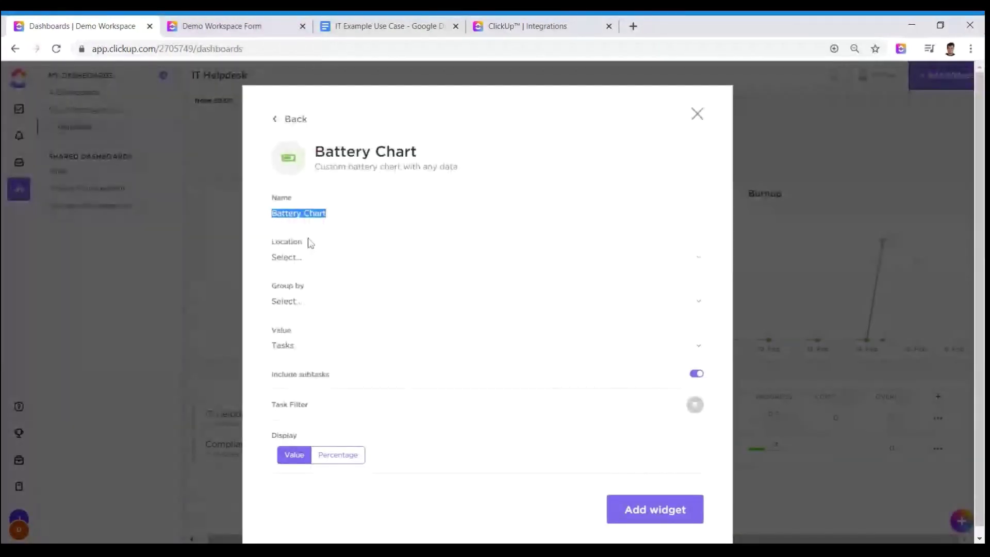
pyautogui.write('Complian')
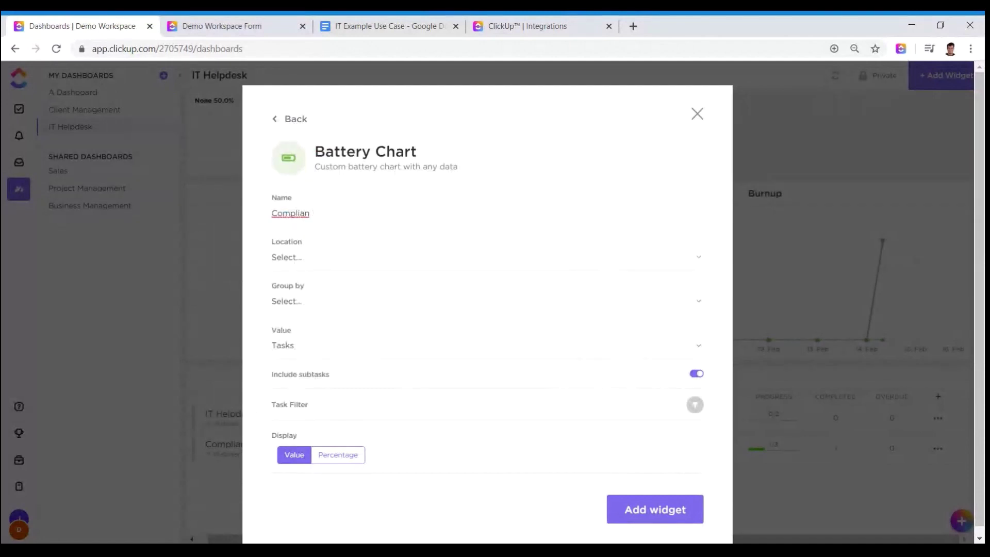
pyautogui.write('ce 1 Completion')
pyautogui.click(294, 258)
pyautogui.click(315, 494)
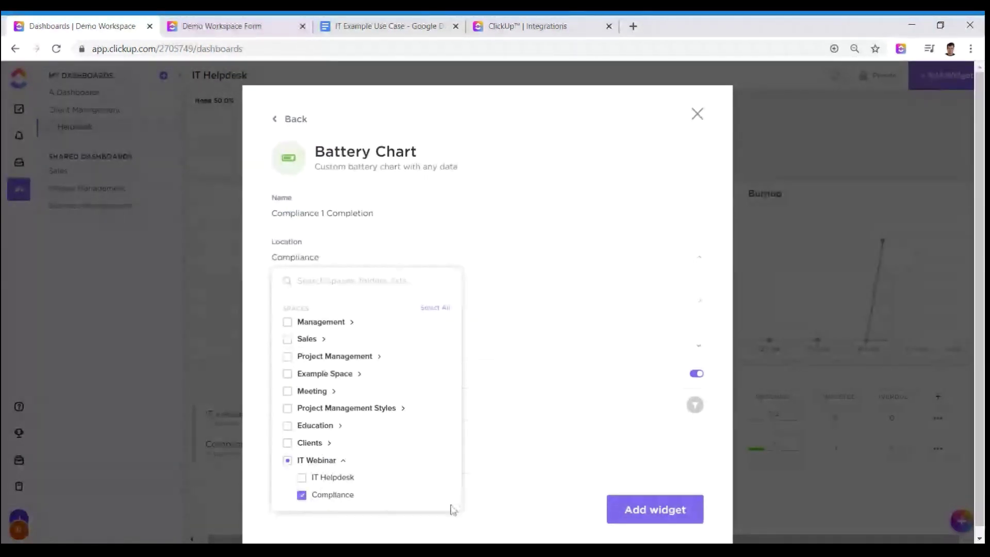
pyautogui.click(503, 519)
pyautogui.click(288, 302)
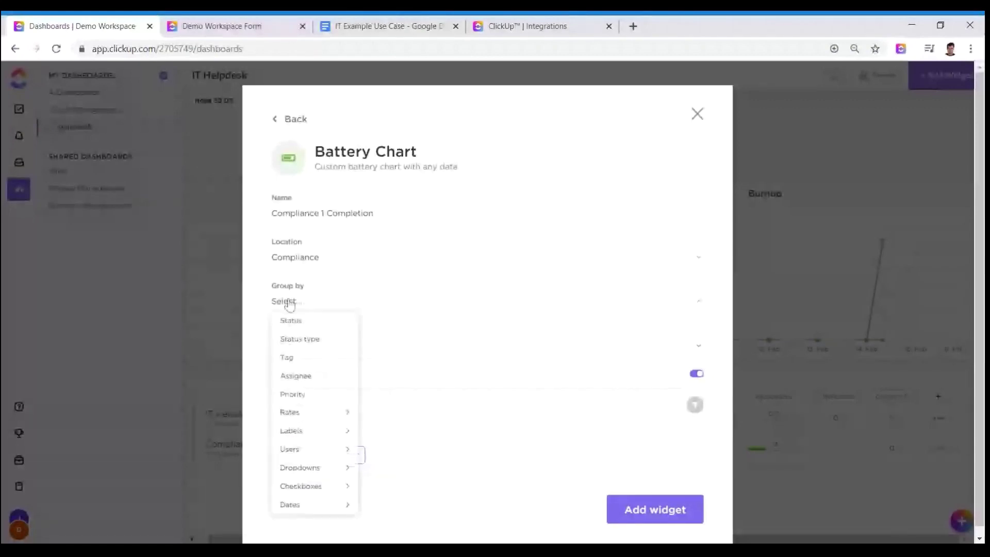
pyautogui.click(304, 322)
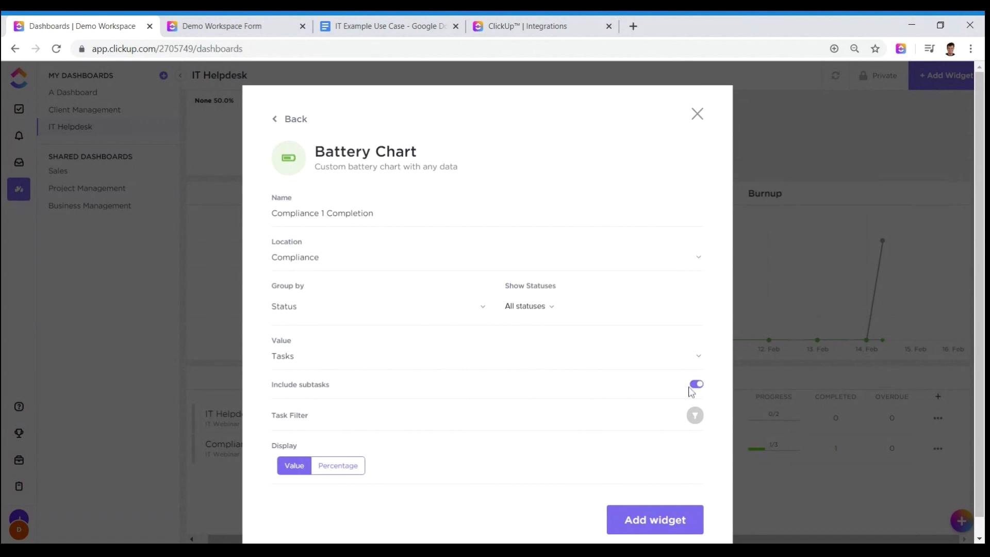
pyautogui.click(618, 512)
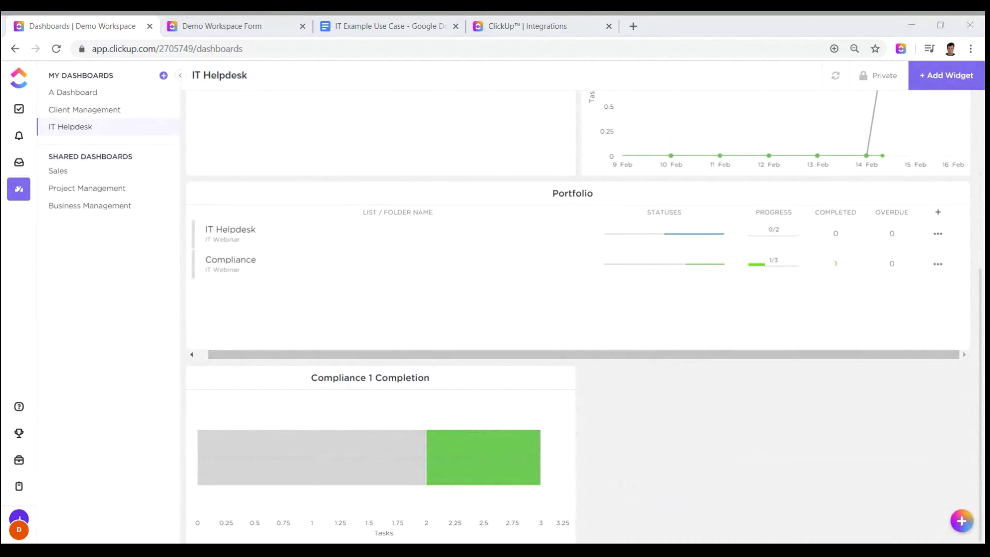
# Enter "Some text here" on the Name page of the Compliance list's Doc.
pyautogui.click(216, 531)
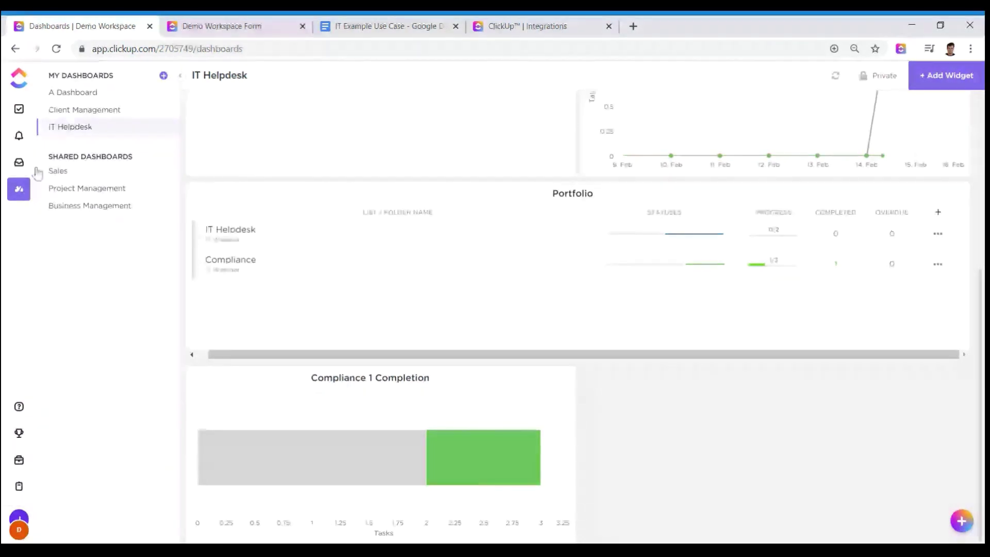
pyautogui.click(18, 109)
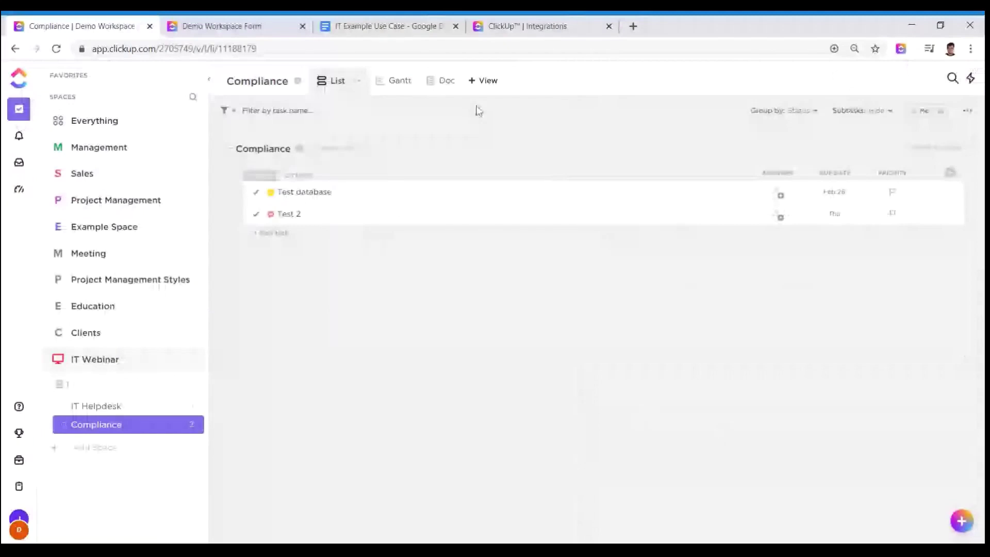
pyautogui.click(447, 81)
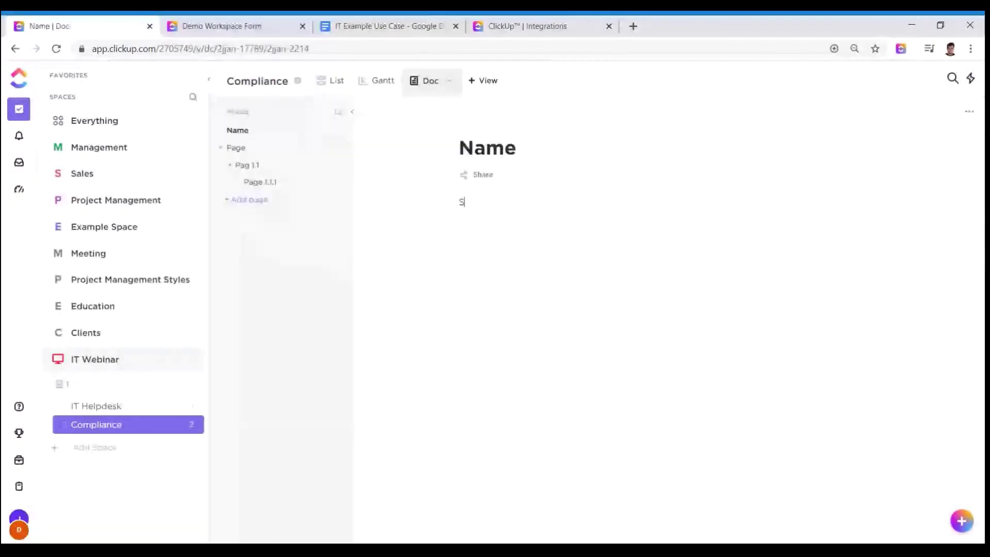
pyautogui.write('SOme text here')
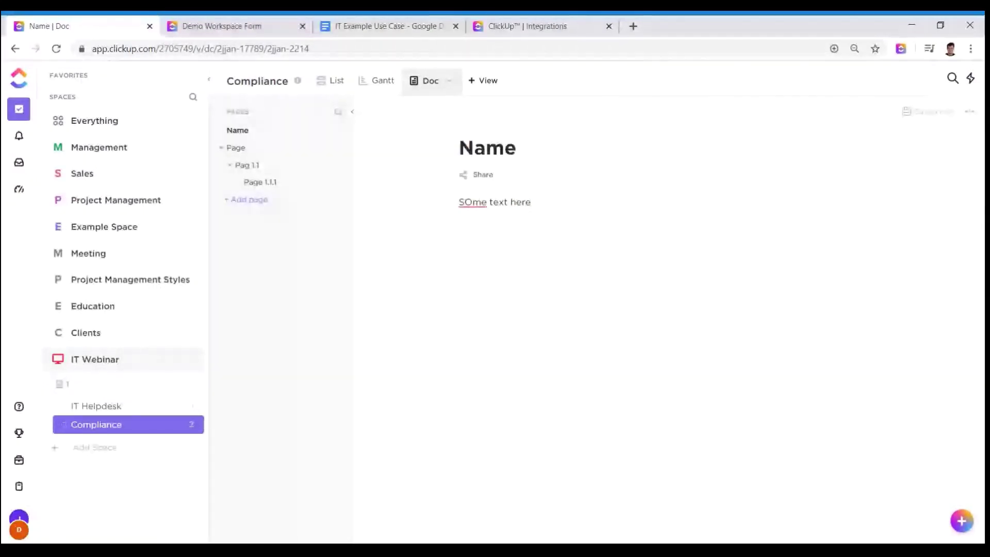
pyautogui.hotkey('ctrl', 'a')
pyautogui.write('Some text here')
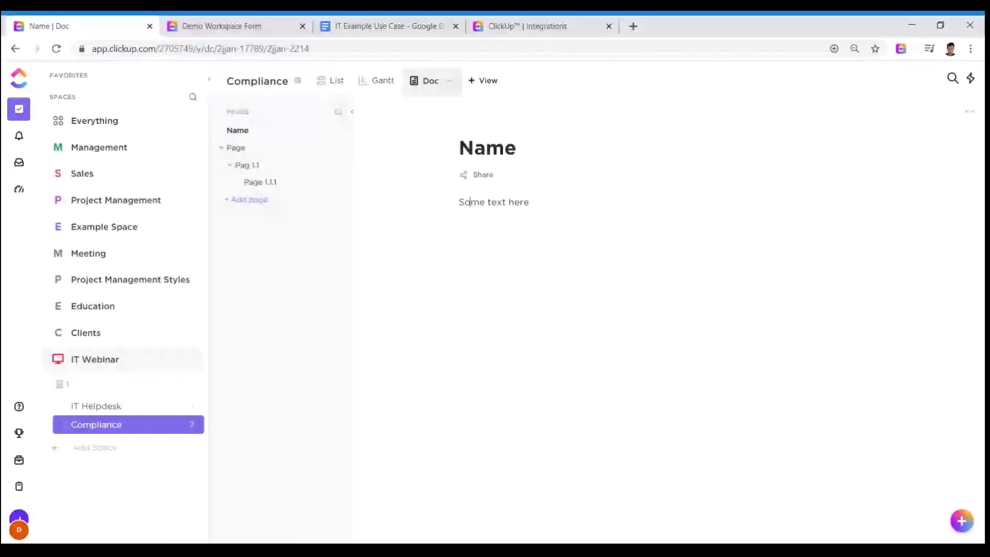
# Highlight the word "text" in the Name page's sentence in light green.
pyautogui.doubleClick(496, 203)
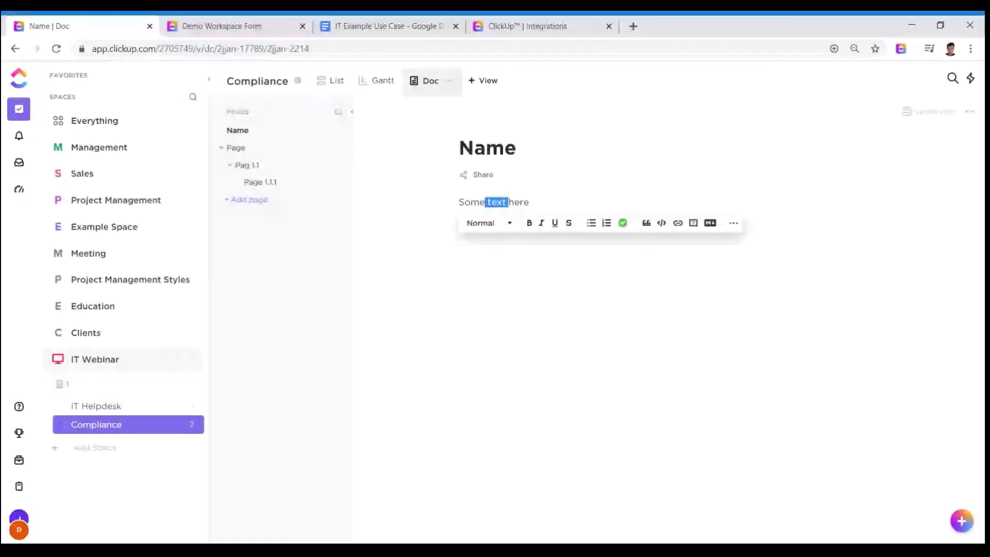
pyautogui.click(732, 223)
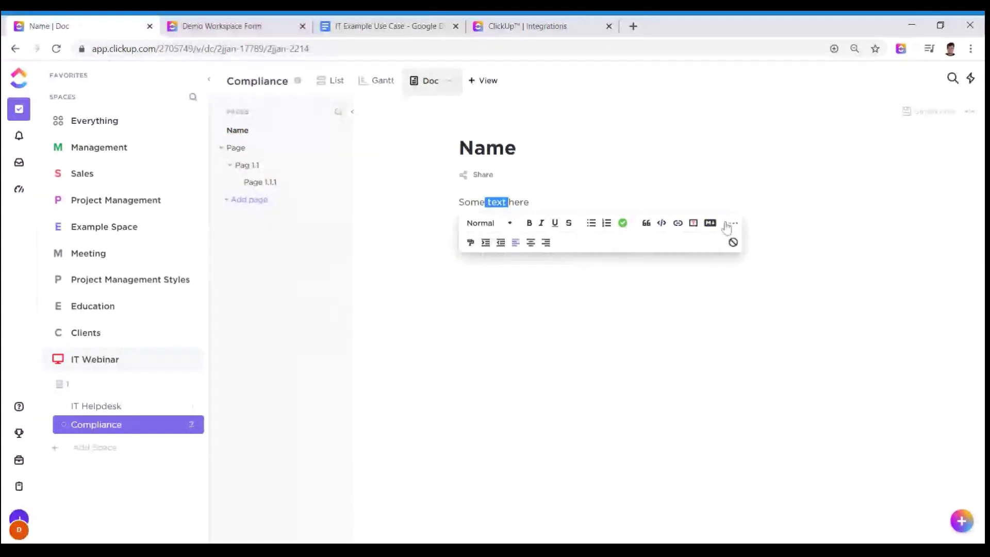
pyautogui.click(470, 244)
pyautogui.click(498, 242)
pyautogui.press('End')
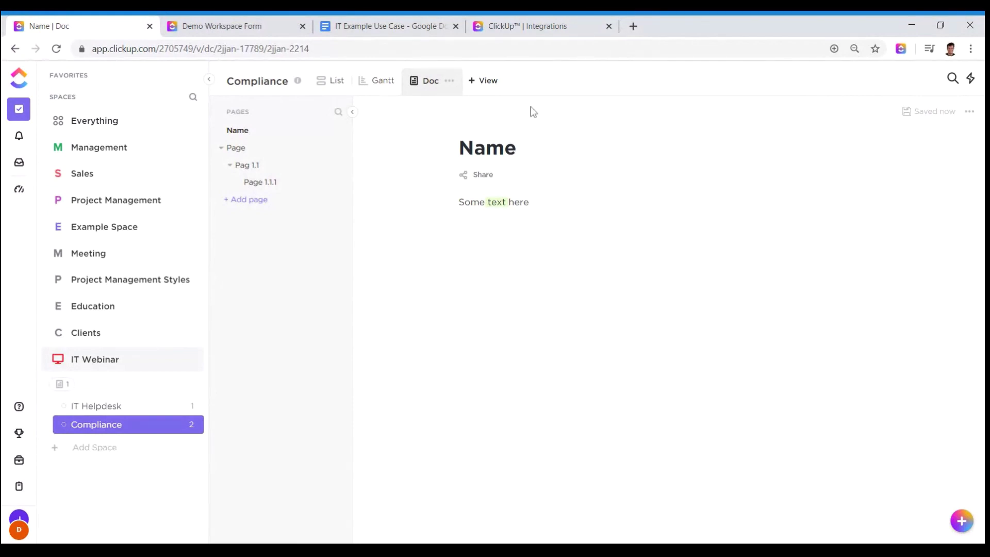
# Check the IT Helpdesk dashboard's Compliance chart, and create a "Compliance" goal open to the Demo Workspace without owner, end date or description.
pyautogui.click(16, 195)
pyautogui.scroll(-5, 515, 397)
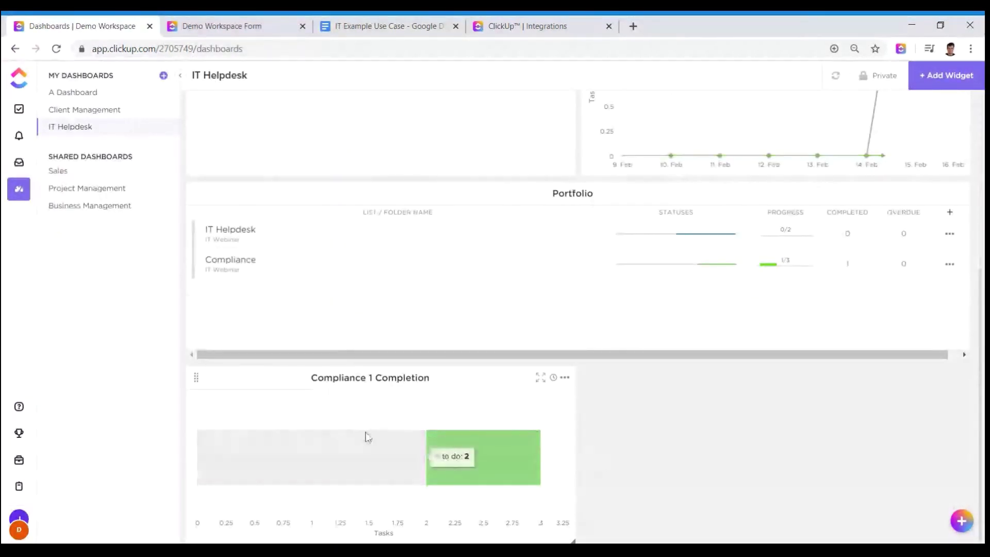
pyautogui.click(19, 435)
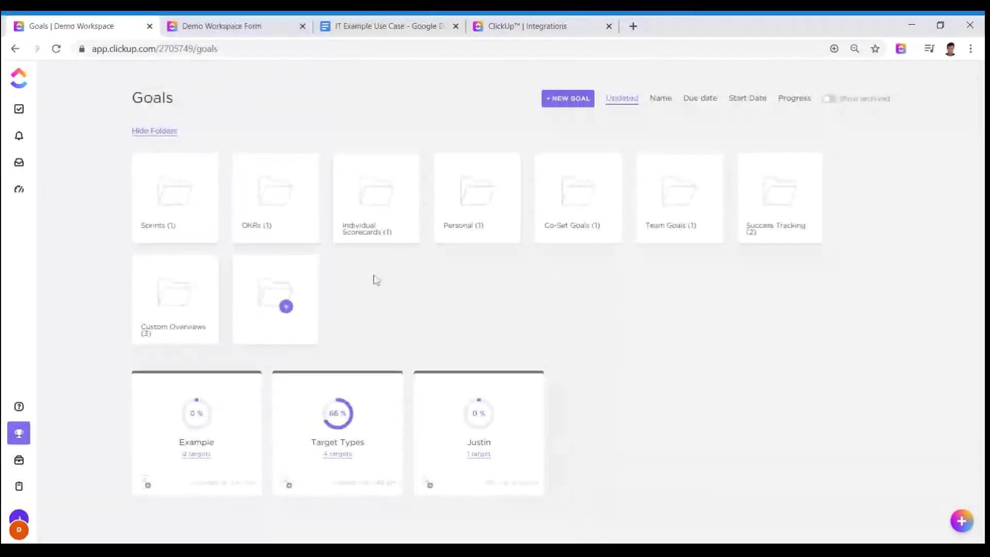
pyautogui.click(568, 99)
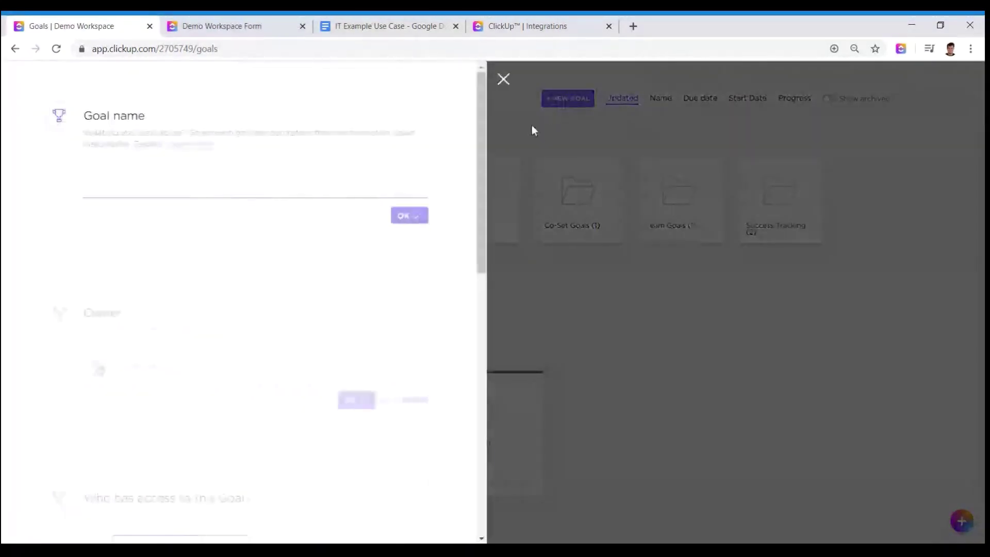
pyautogui.write('Compli')
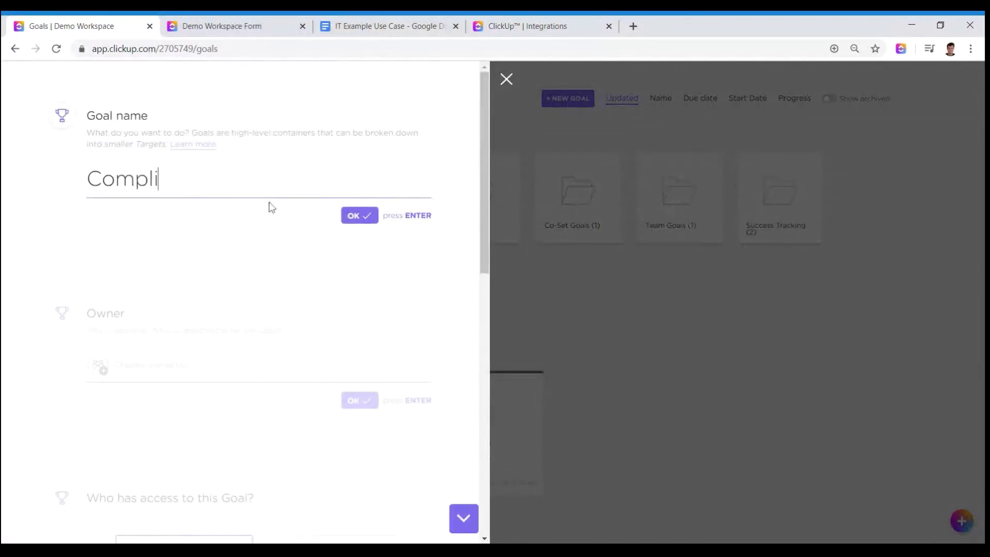
pyautogui.write('ance')
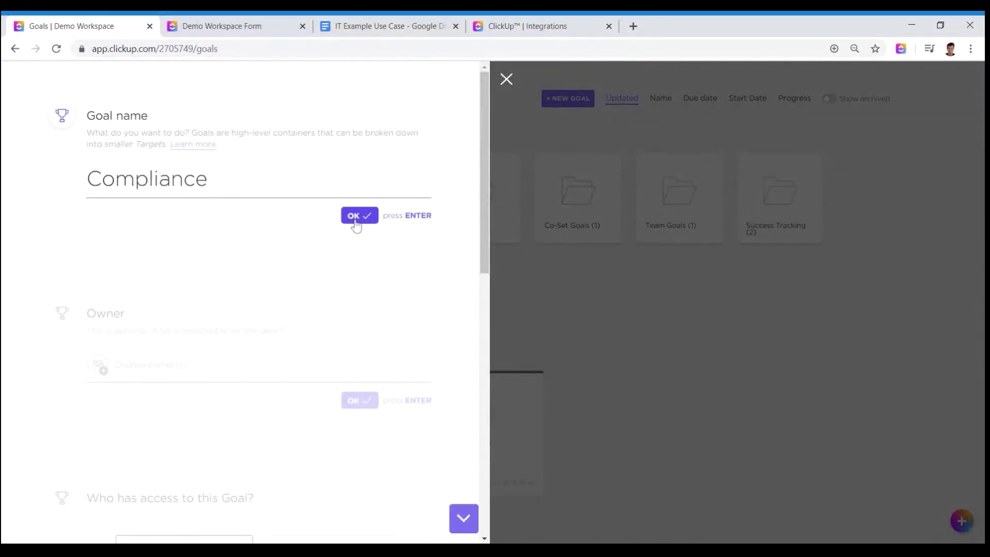
pyautogui.click(355, 217)
pyautogui.click(356, 192)
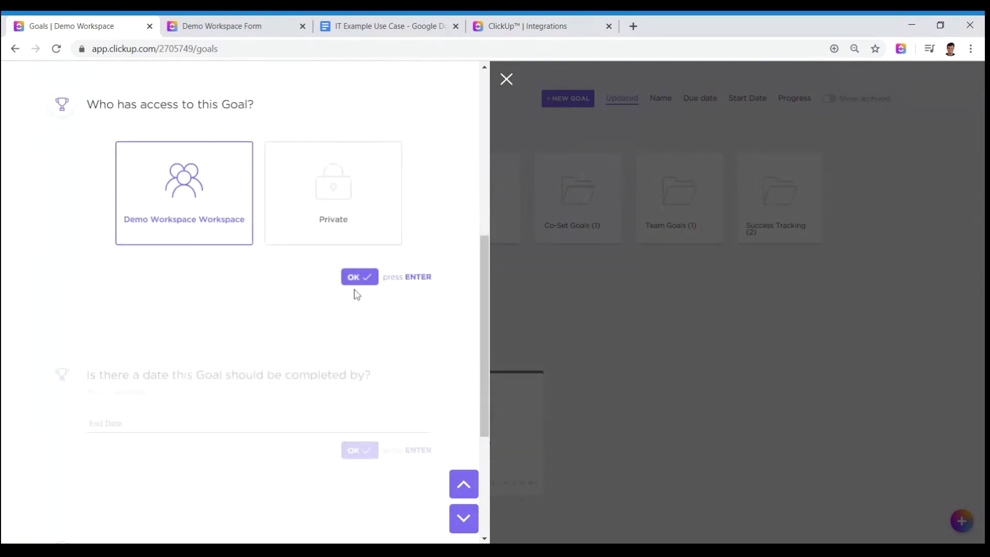
pyautogui.click(355, 279)
pyautogui.click(358, 218)
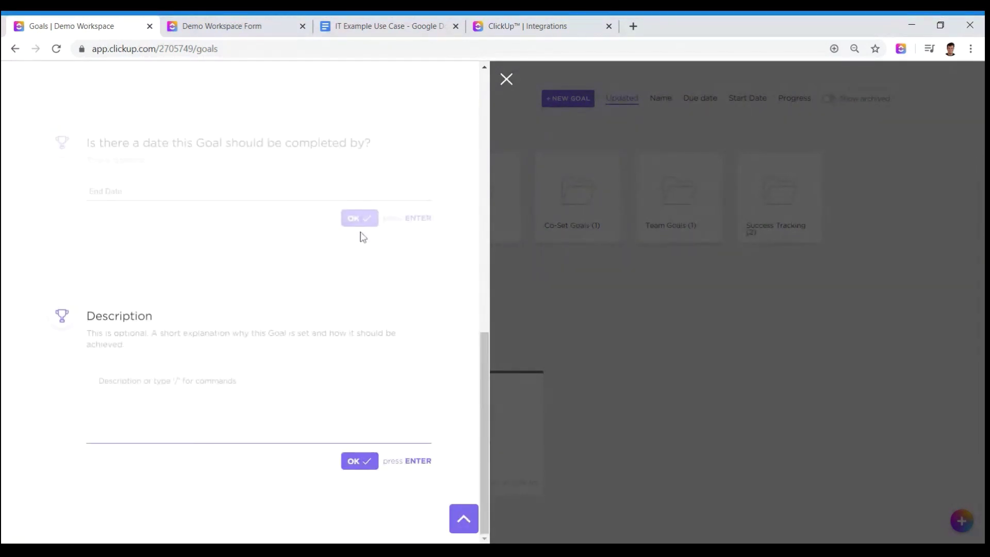
pyautogui.click(358, 461)
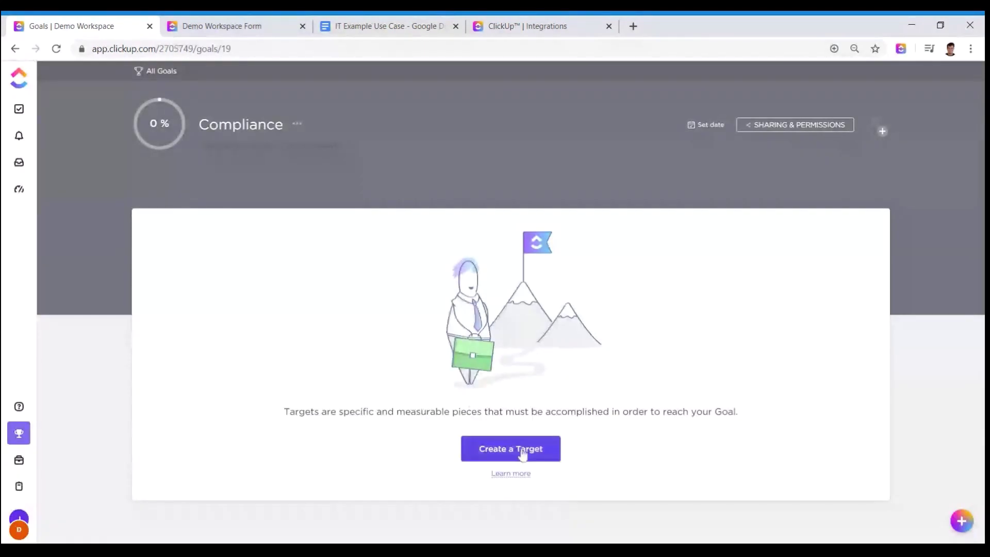
# Start a target named "Compliance" in the Compliance goal, leaving its owner unassigned.
pyautogui.click(521, 451)
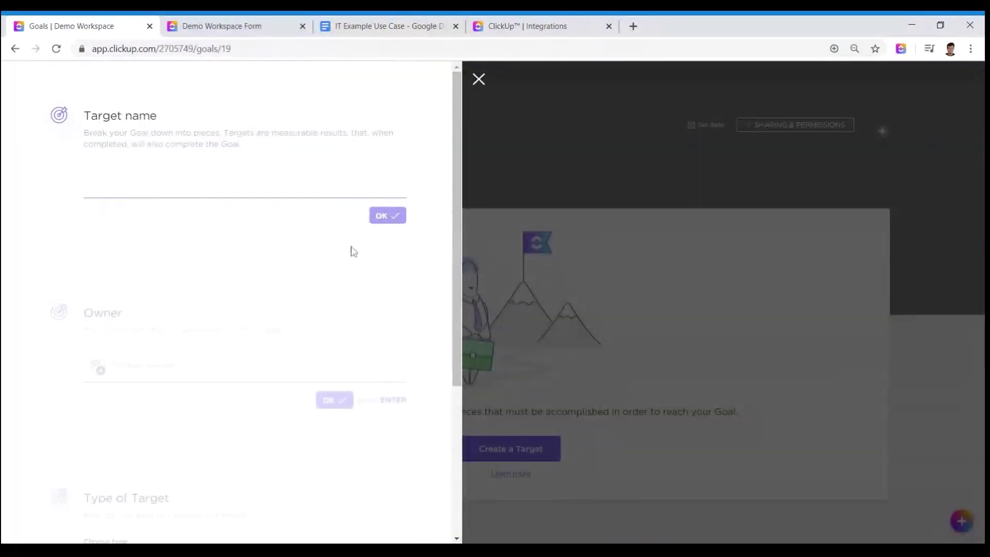
pyautogui.write('C')
pyautogui.press('BackSpace')
pyautogui.write('Com')
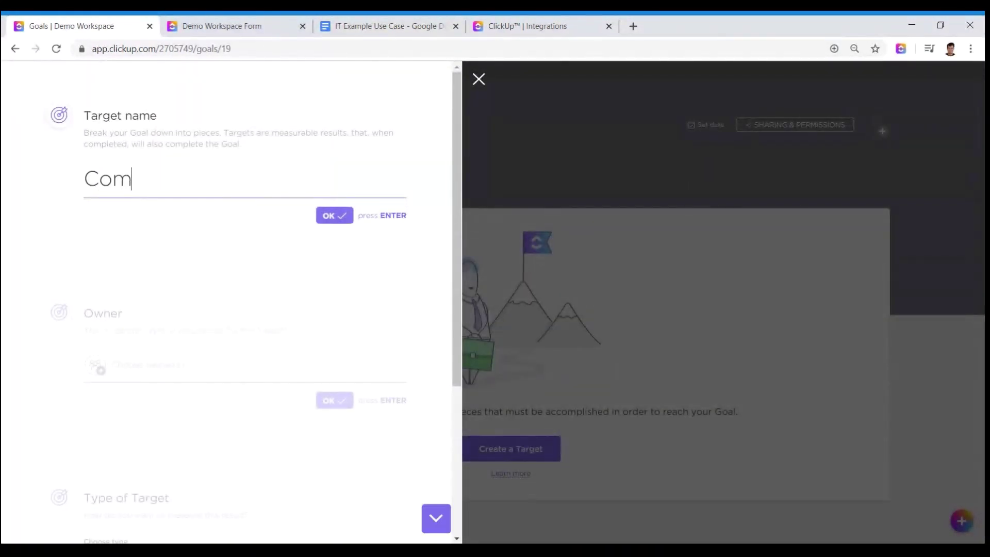
pyautogui.write('pliance')
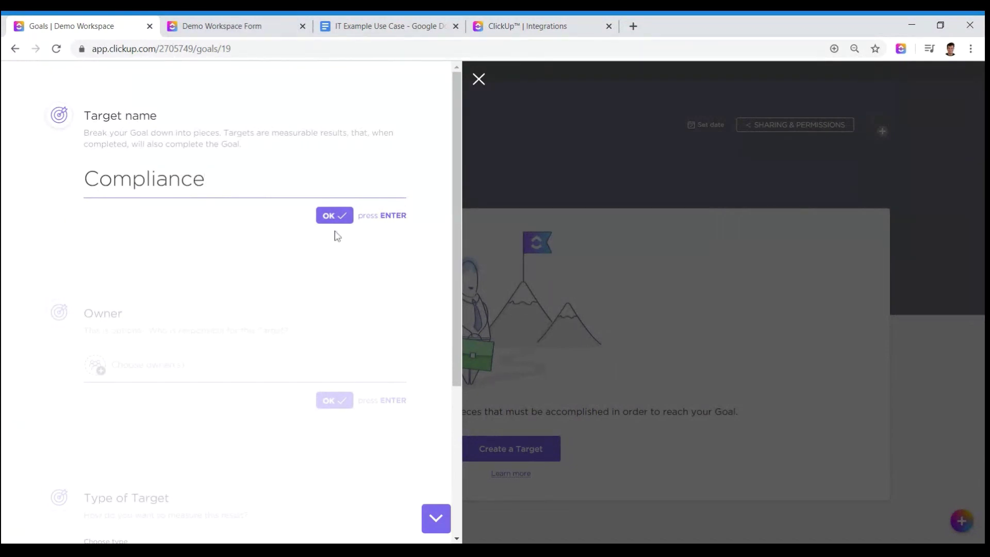
pyautogui.click(328, 216)
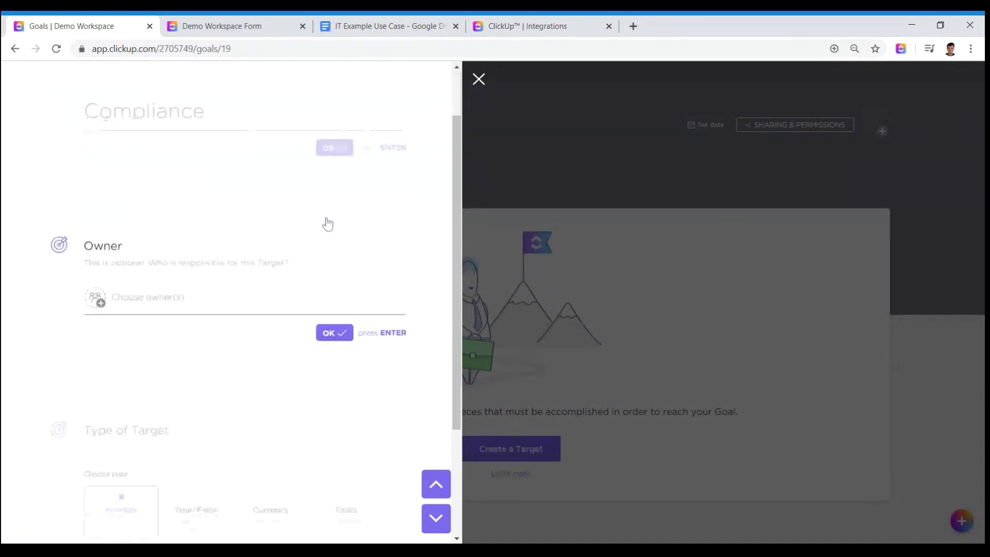
pyautogui.scroll(-3, 341, 217)
pyautogui.click(349, 202)
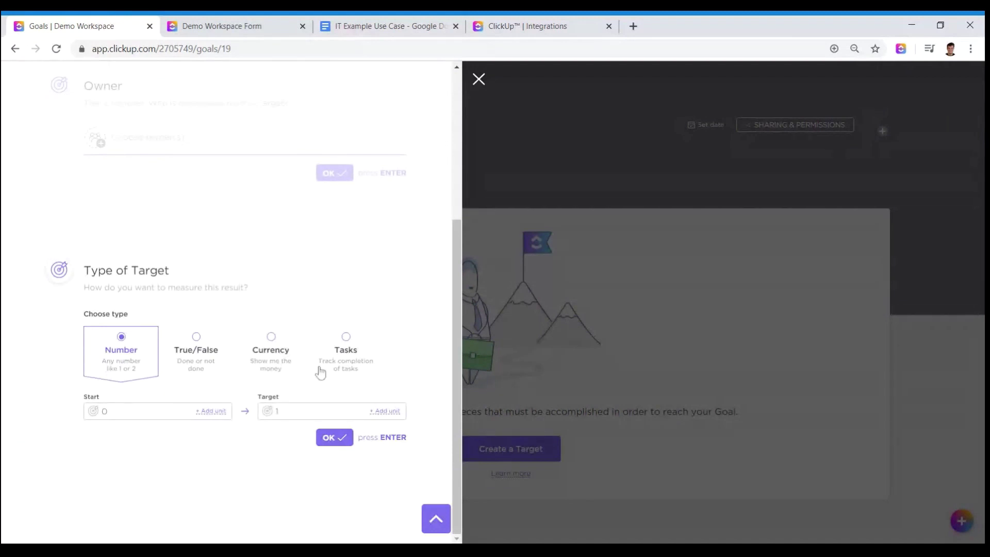
# Make the target a Tasks type tracking the Compliance list of the IT Webinar space, and save it.
pyautogui.click(341, 350)
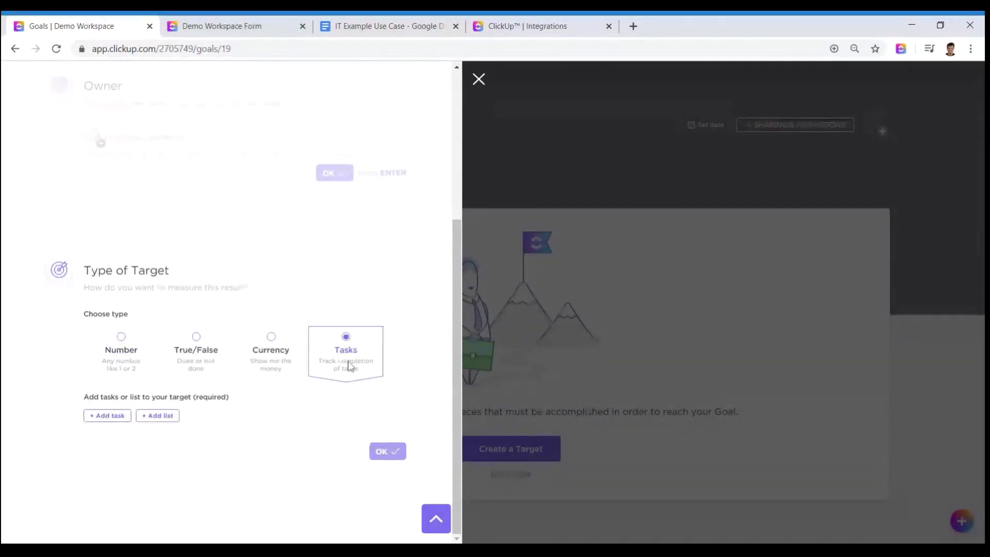
pyautogui.click(157, 416)
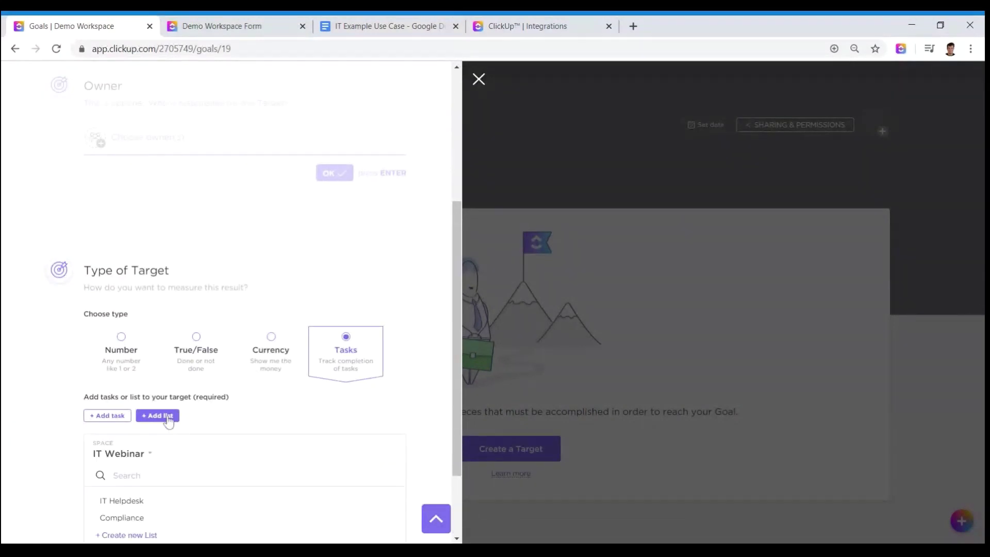
pyautogui.scroll(-2, 242, 431)
pyautogui.click(124, 415)
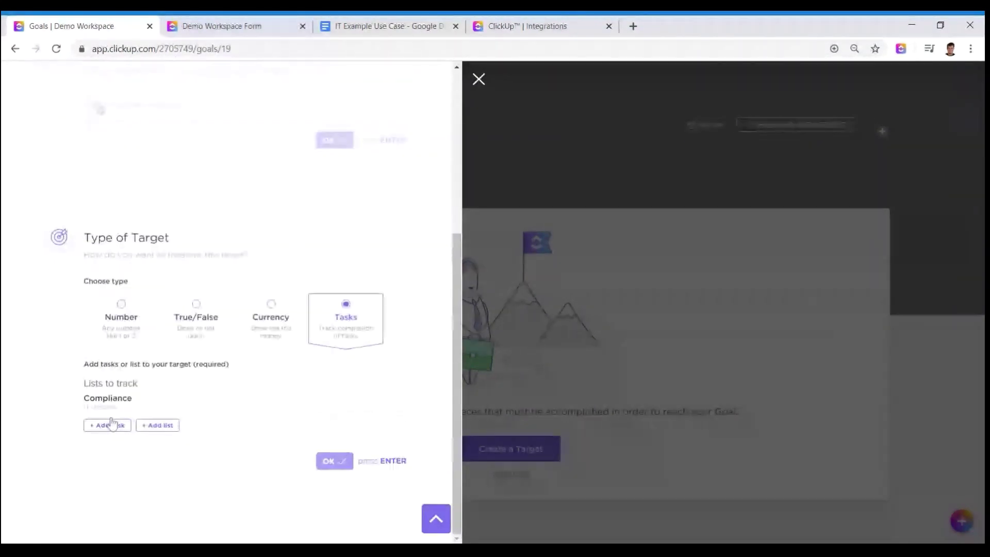
pyautogui.click(330, 461)
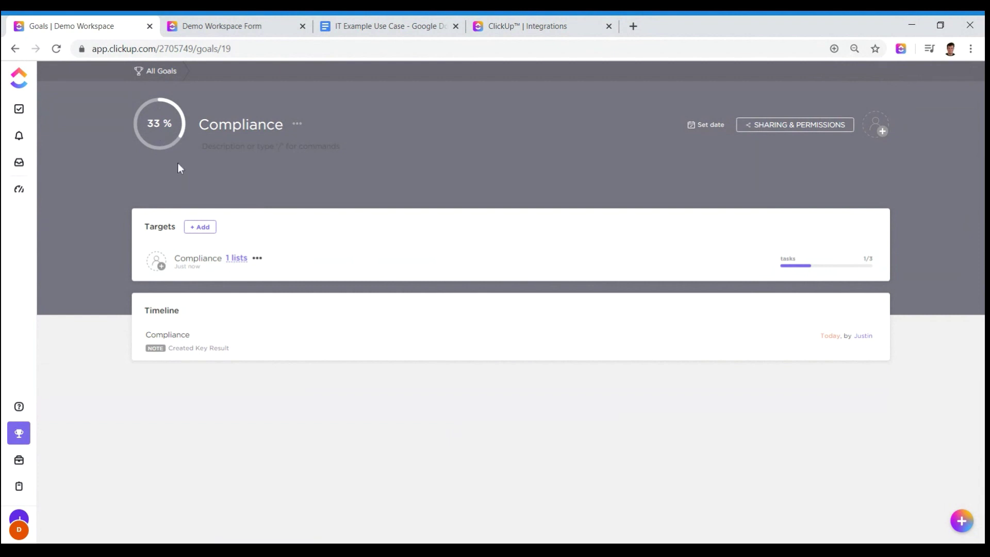
# Open the target's linked Compliance list and check the goal relationship shown in the Test 2 and Test database tasks.
pyautogui.click(241, 257)
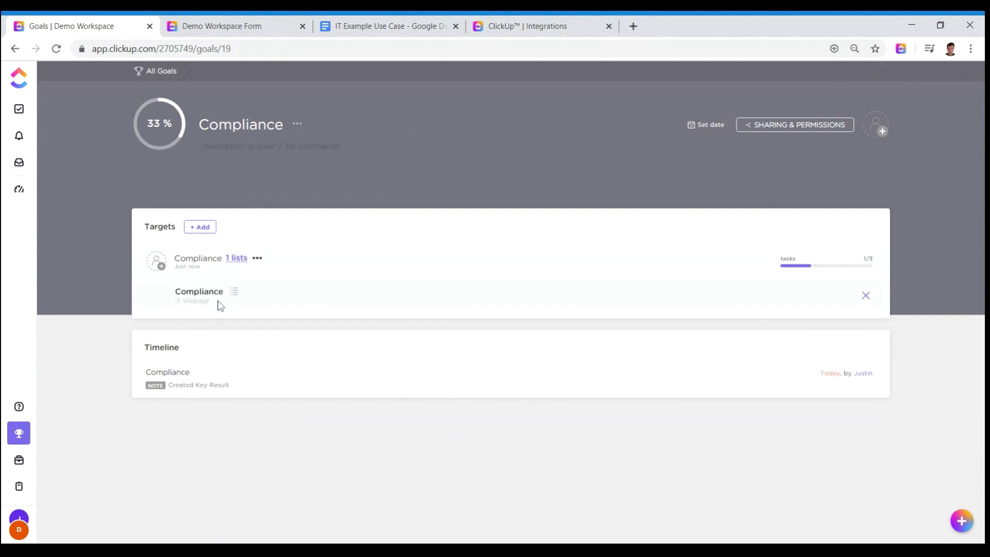
pyautogui.click(235, 292)
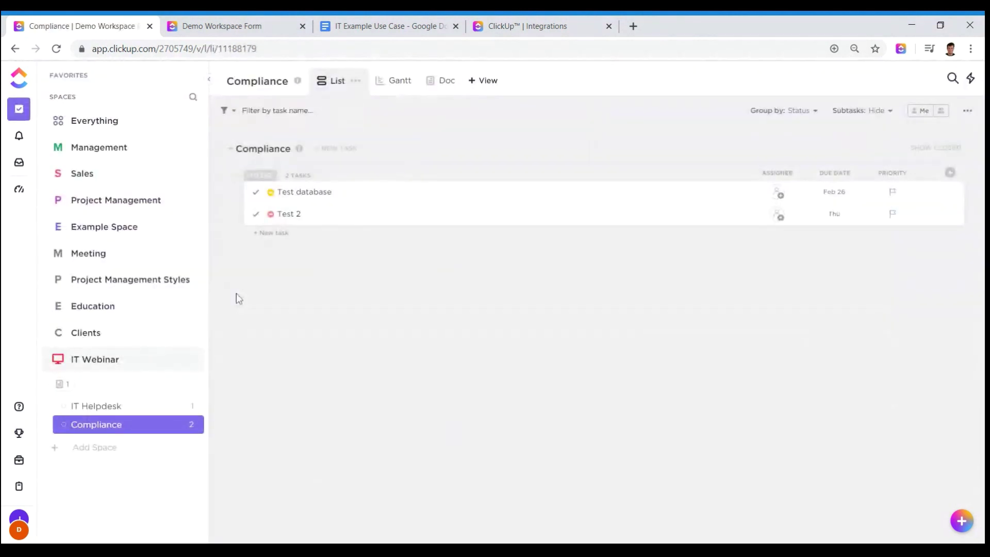
pyautogui.click(420, 221)
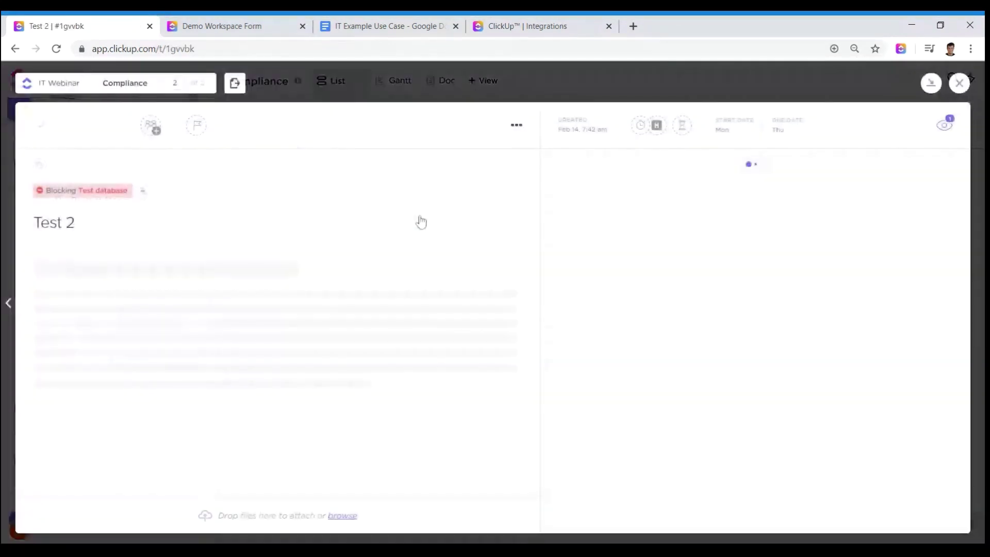
pyautogui.click(959, 85)
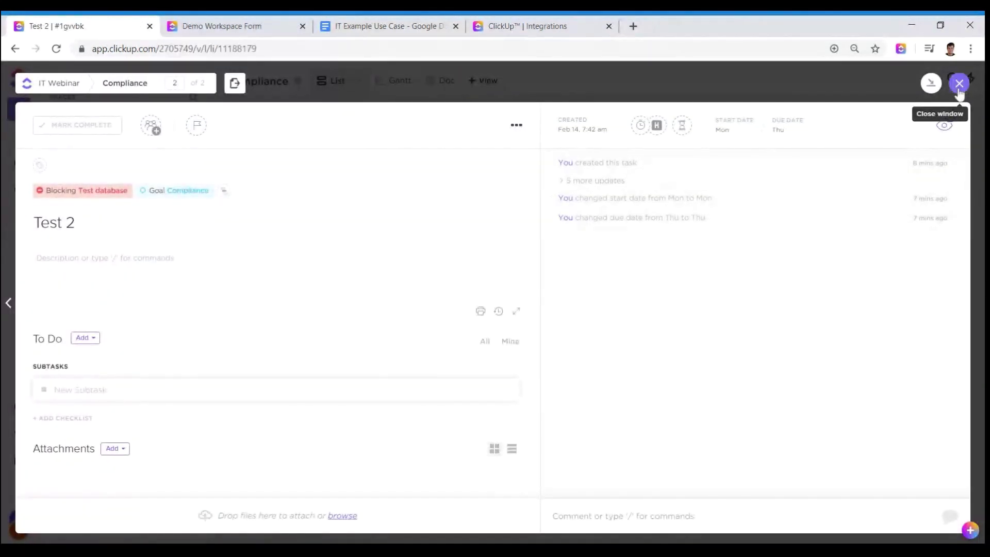
pyautogui.click(397, 195)
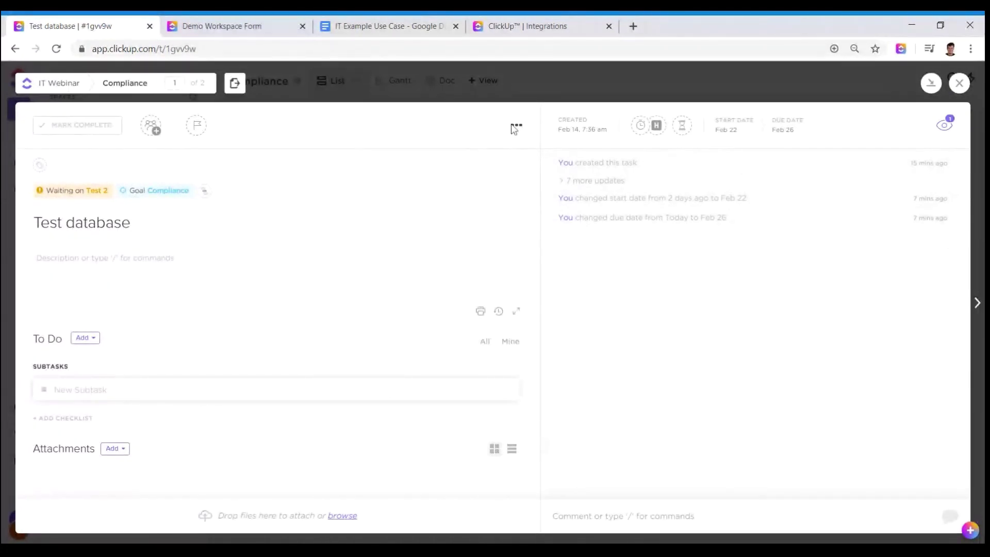
pyautogui.click(959, 84)
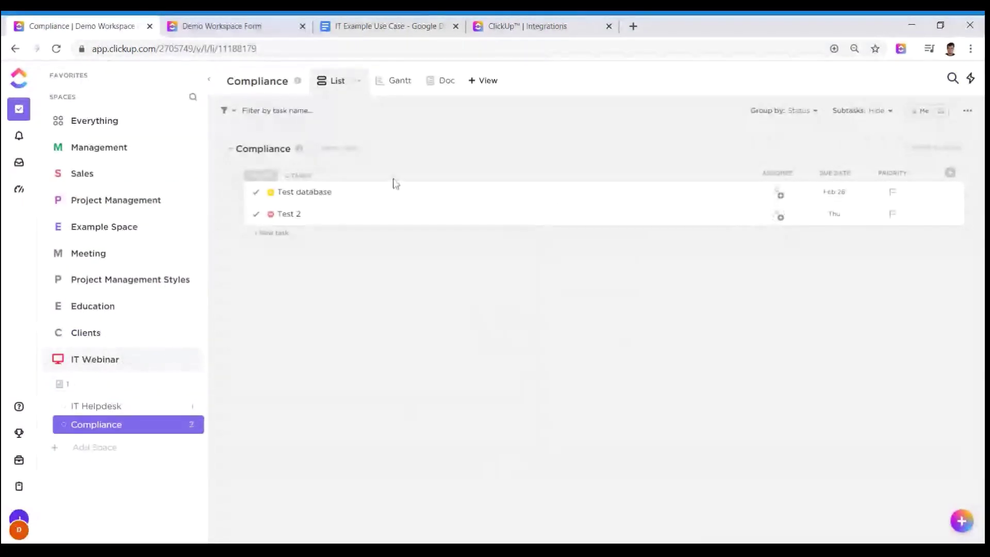
# Add the Test database and Test 2 tasks from the Compliance list to the Compliance goal's target, and save it.
pyautogui.click(19, 433)
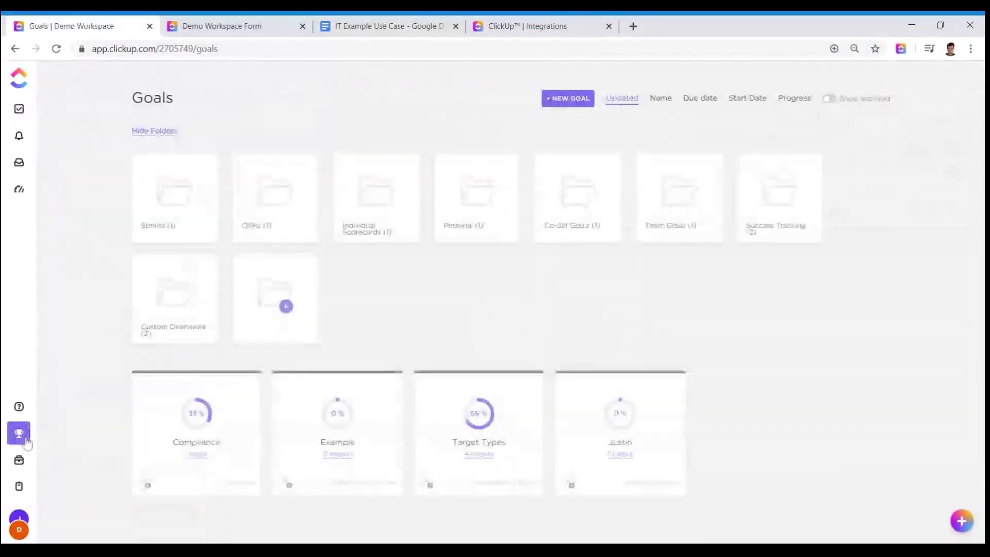
pyautogui.click(247, 435)
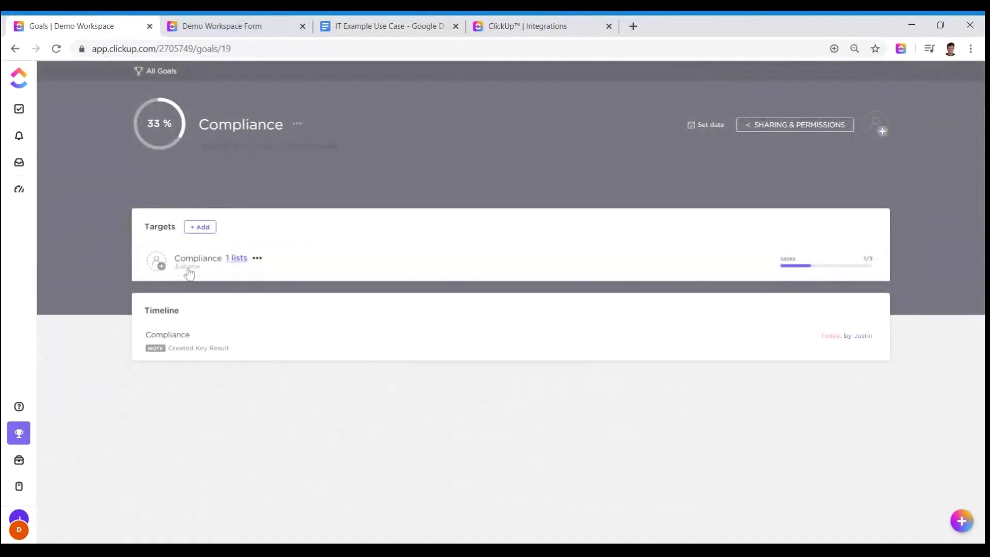
pyautogui.click(234, 259)
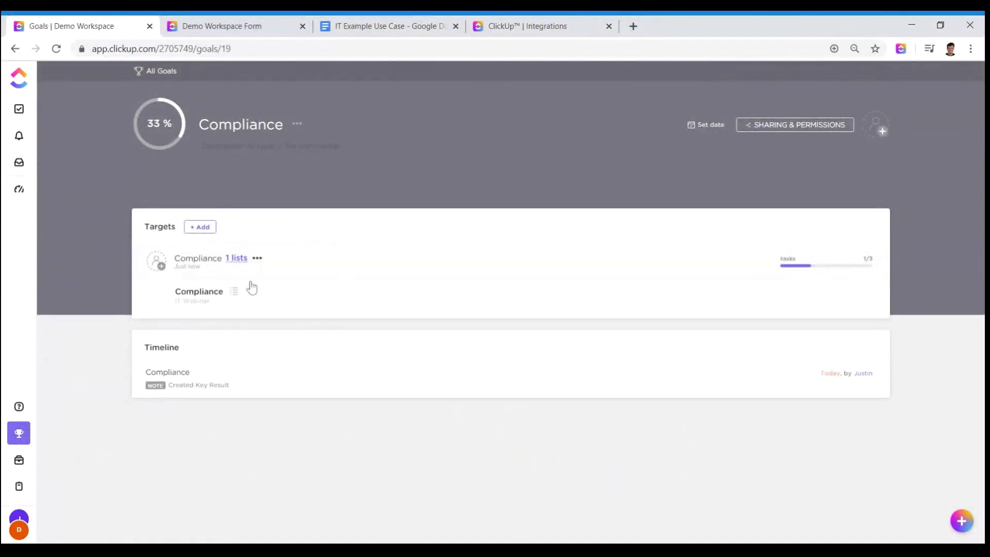
pyautogui.click(258, 260)
pyautogui.click(282, 279)
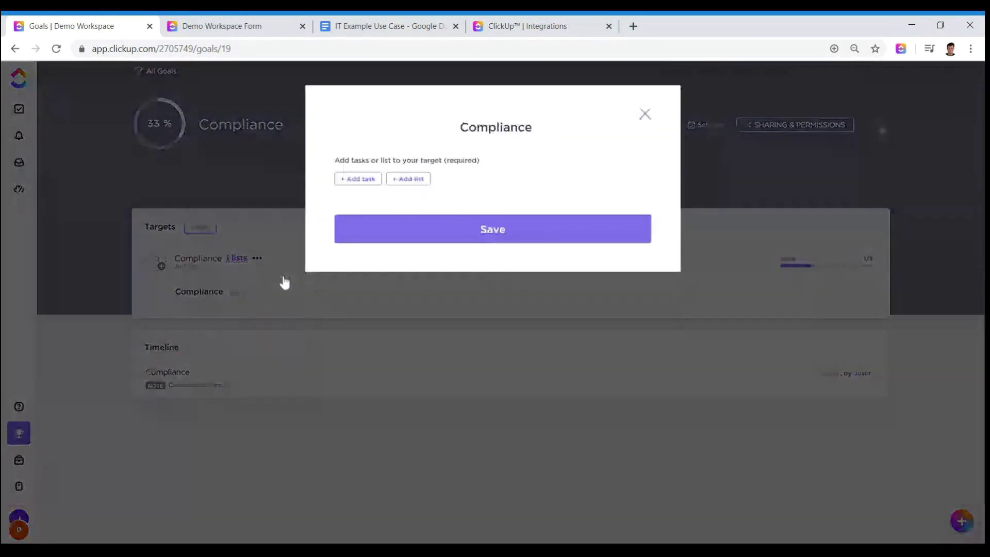
pyautogui.click(355, 179)
pyautogui.click(381, 287)
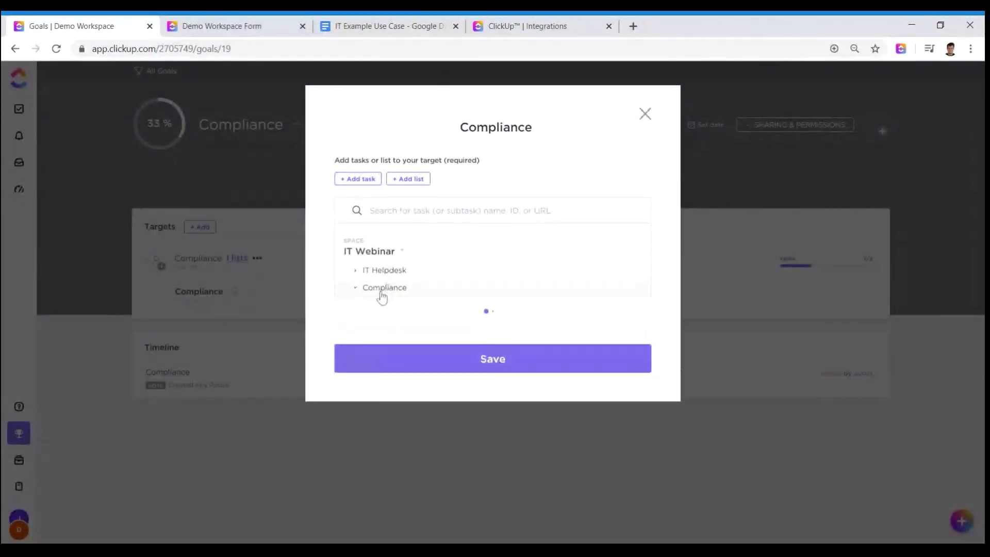
pyautogui.click(412, 305)
pyautogui.click(402, 341)
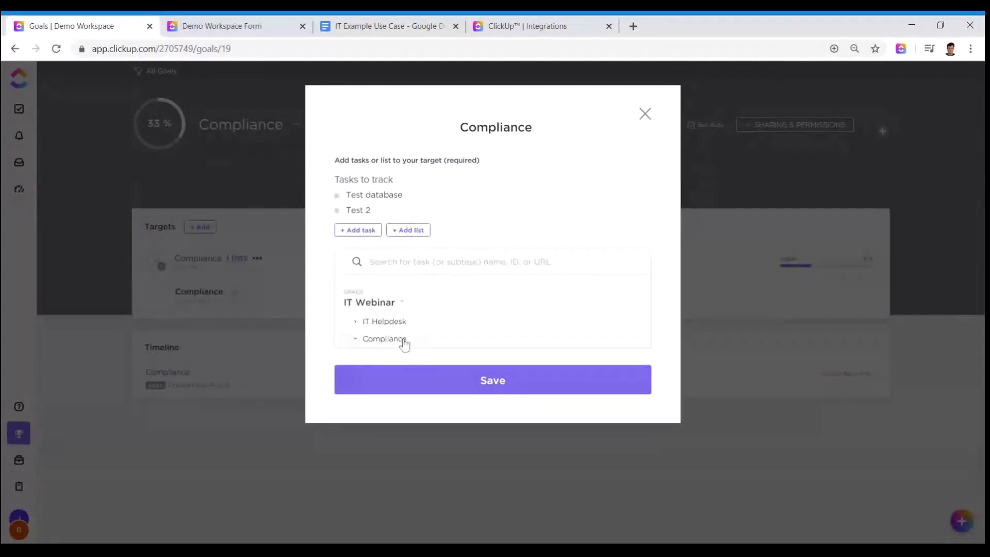
pyautogui.click(411, 381)
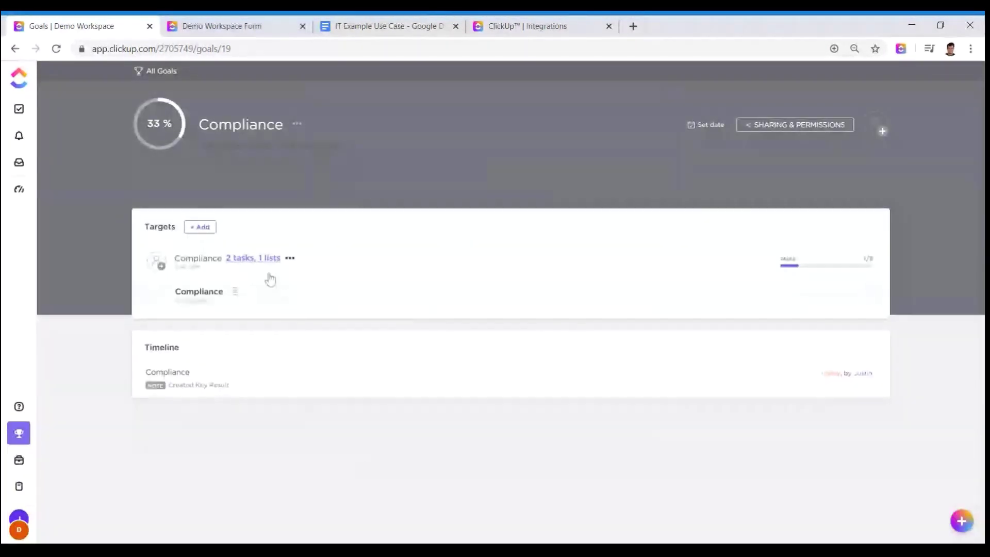
# Expand the target's linked items, open the Test 2 task from there and check its available task actions.
pyautogui.click(259, 261)
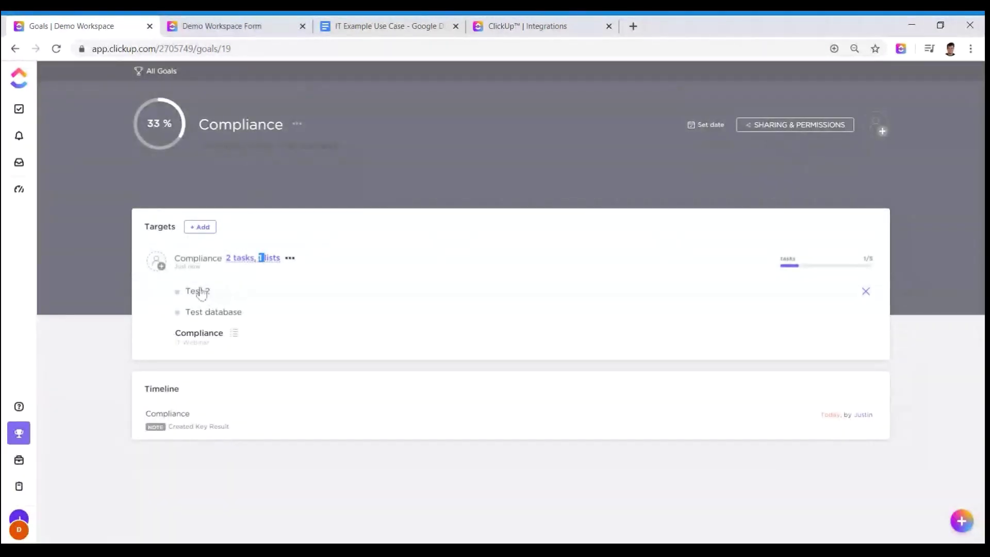
pyautogui.click(202, 292)
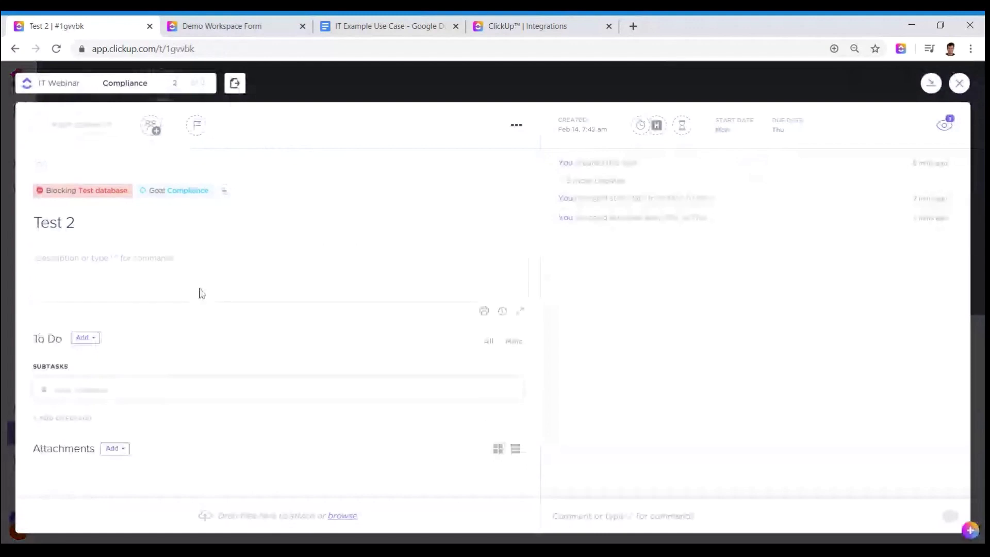
pyautogui.click(516, 125)
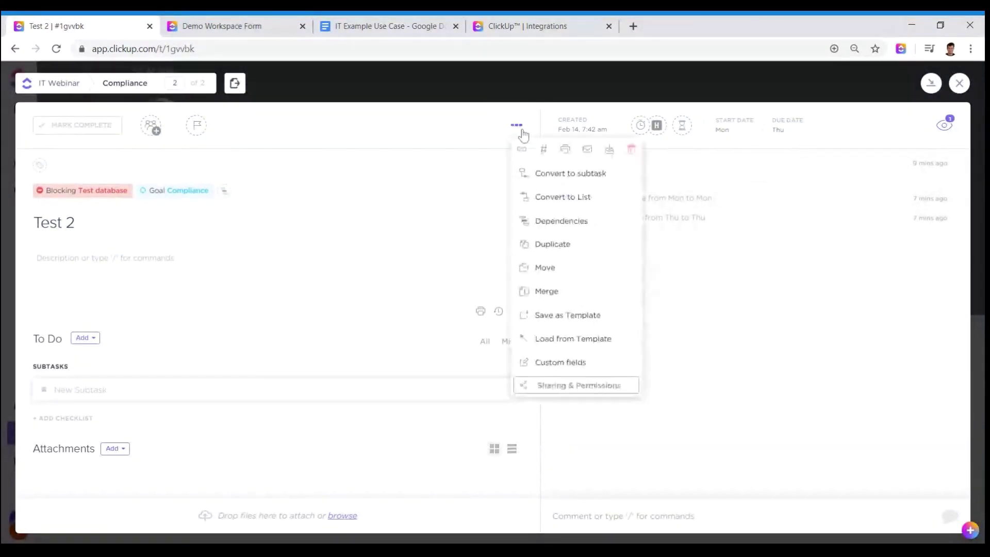
pyautogui.click(806, 194)
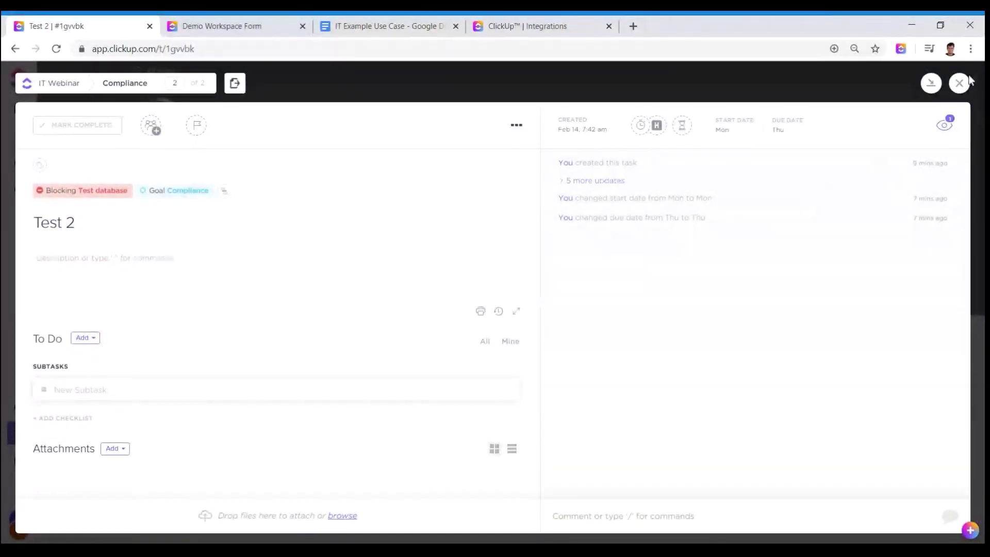
pyautogui.click(959, 83)
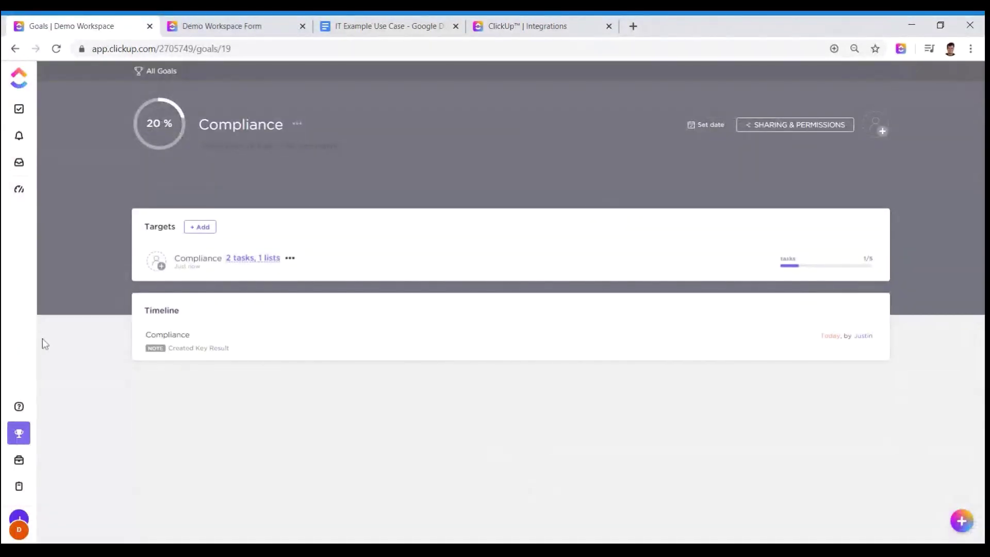
# Reload the Compliance list and check the available actions of the Test database task.
pyautogui.click(22, 113)
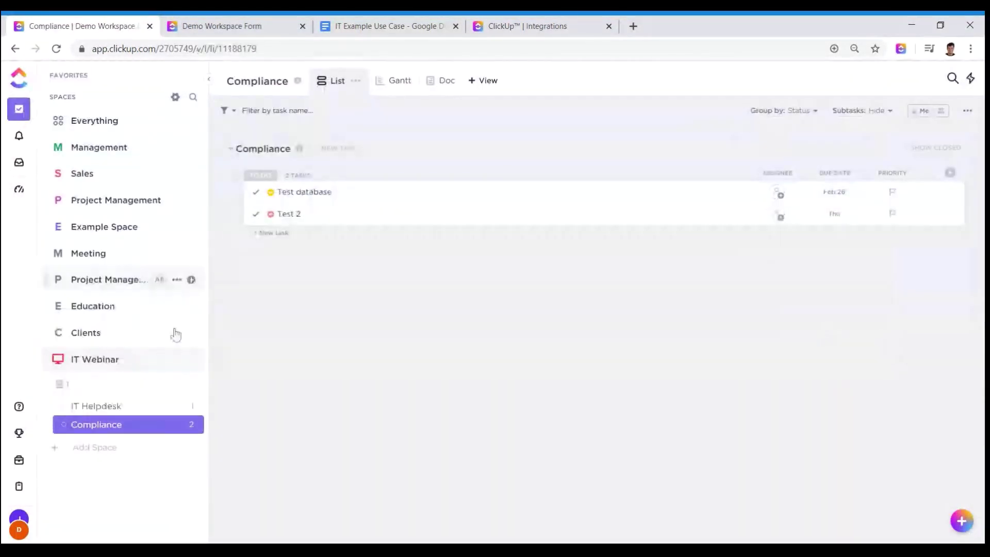
pyautogui.click(57, 49)
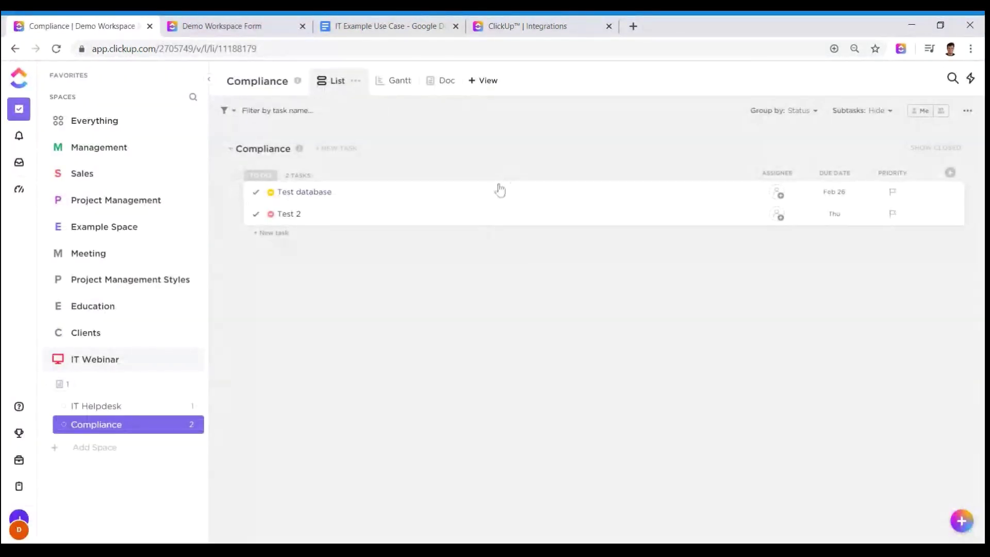
pyautogui.click(500, 190)
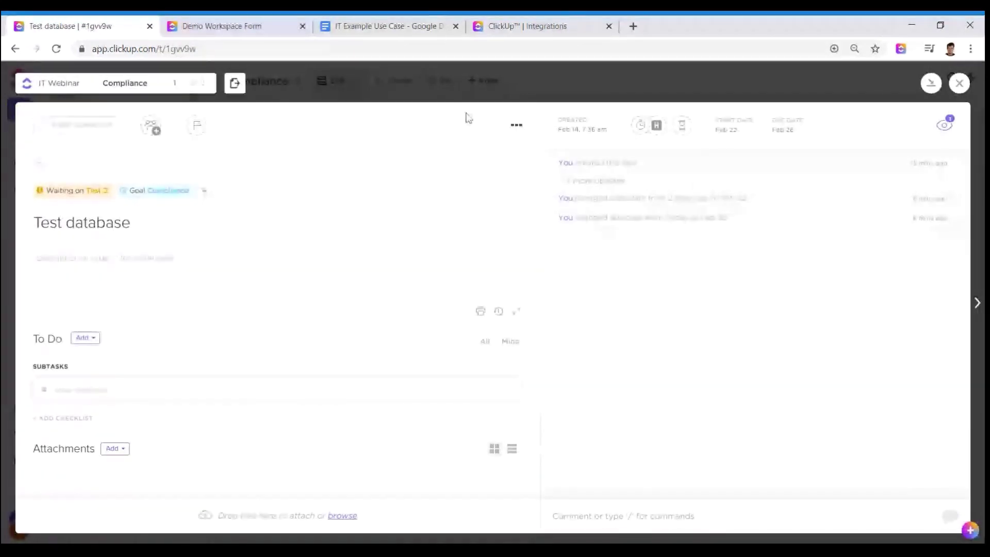
pyautogui.click(517, 125)
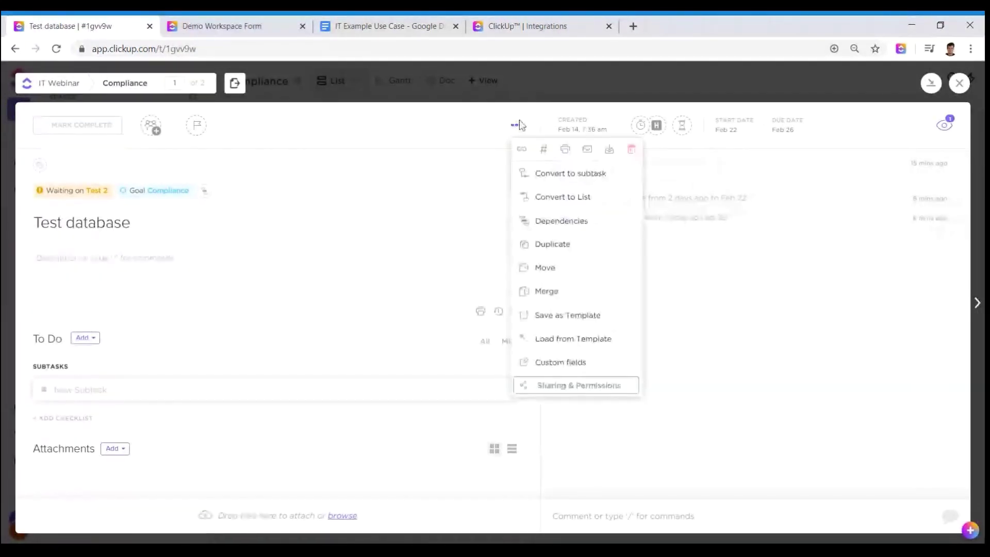
pyautogui.click(517, 125)
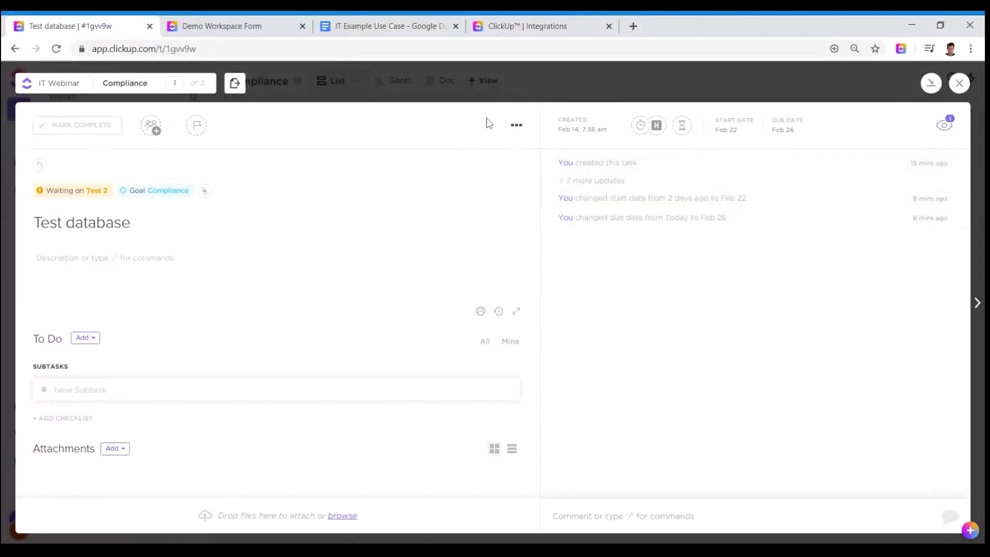
pyautogui.click(959, 85)
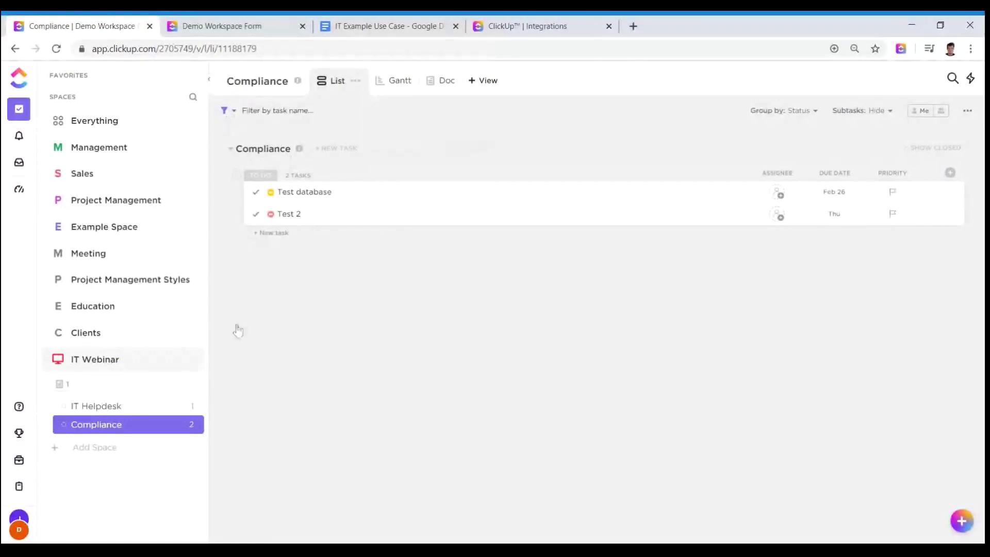
# Filter the Everything list by location to the Deliverable 1 and Requests folders of the Project Management space.
pyautogui.click(102, 126)
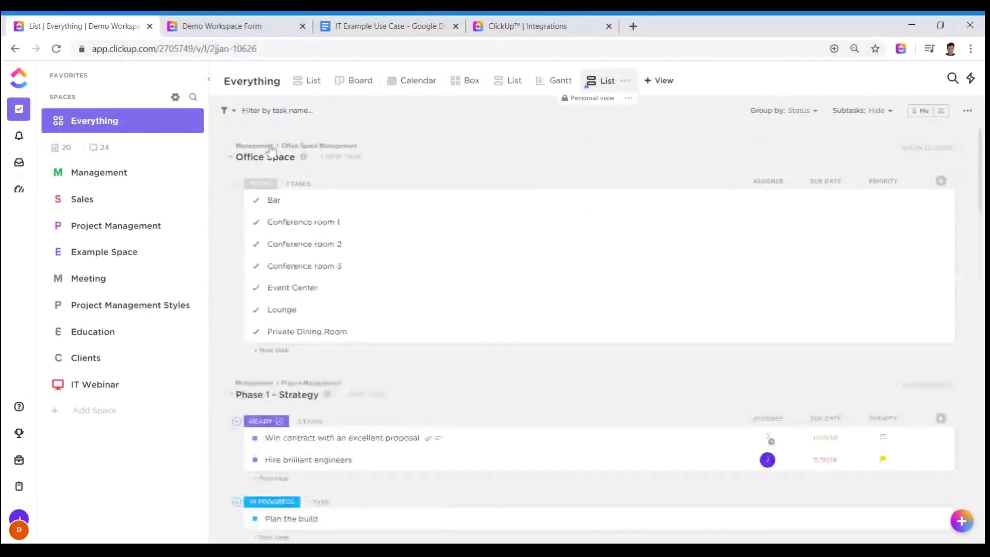
pyautogui.click(231, 111)
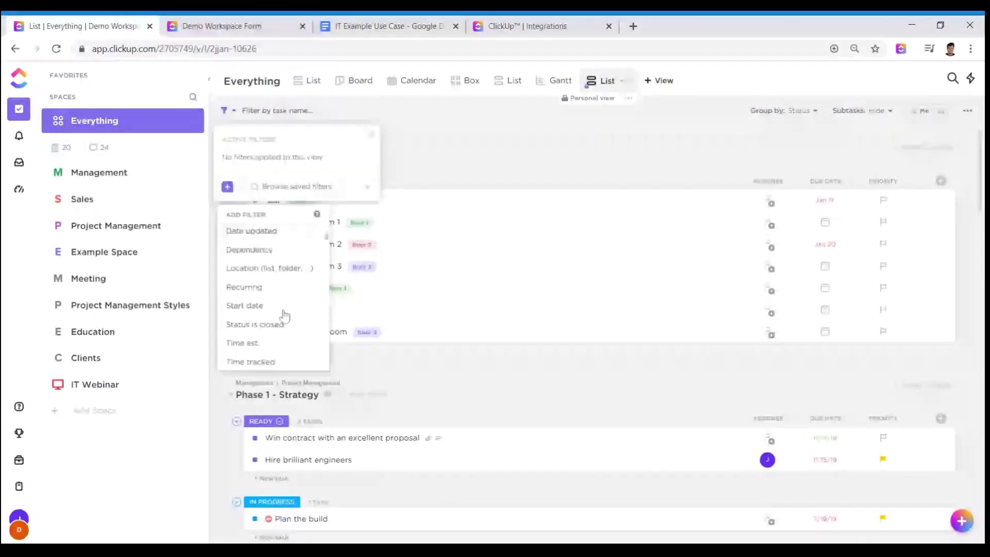
pyautogui.click(289, 276)
pyautogui.click(425, 277)
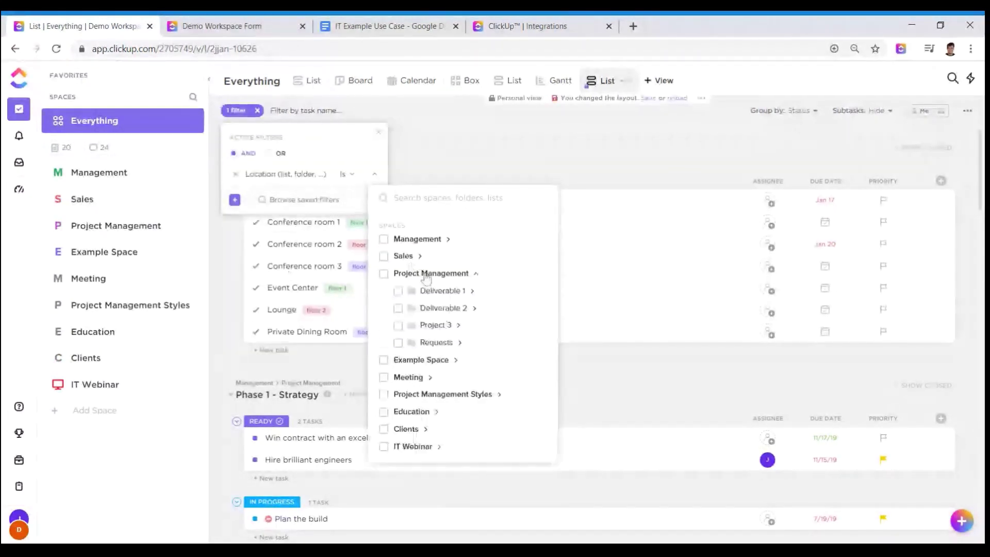
pyautogui.click(398, 291)
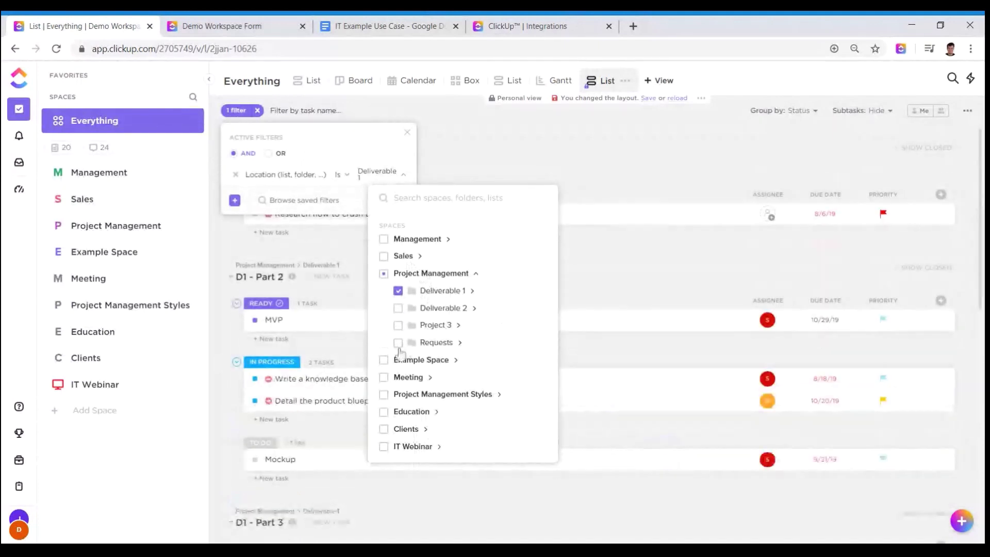
pyautogui.click(398, 343)
# Add Phase 2: Construction from the Waterfall folder of Project Management Styles to the location filter.
pyautogui.click(442, 395)
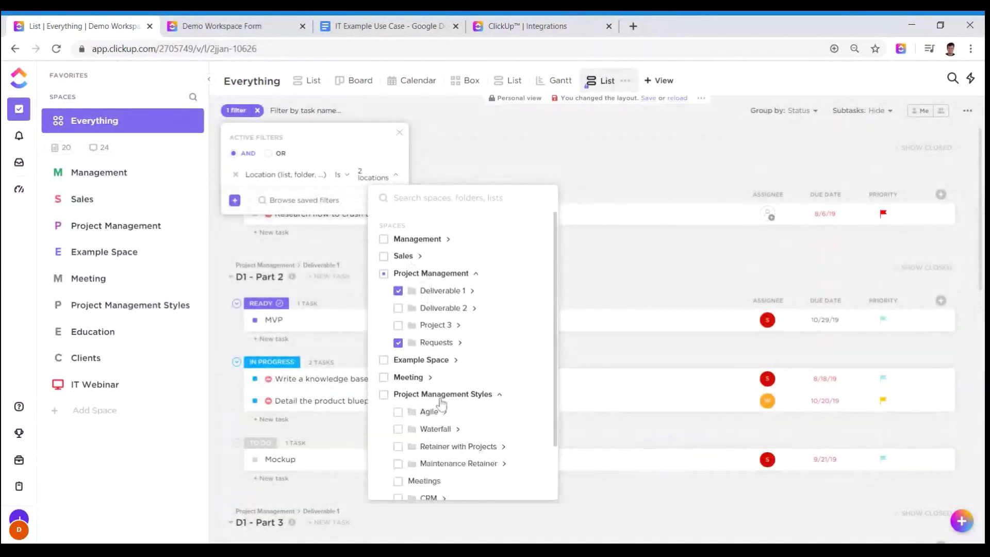
pyautogui.click(436, 429)
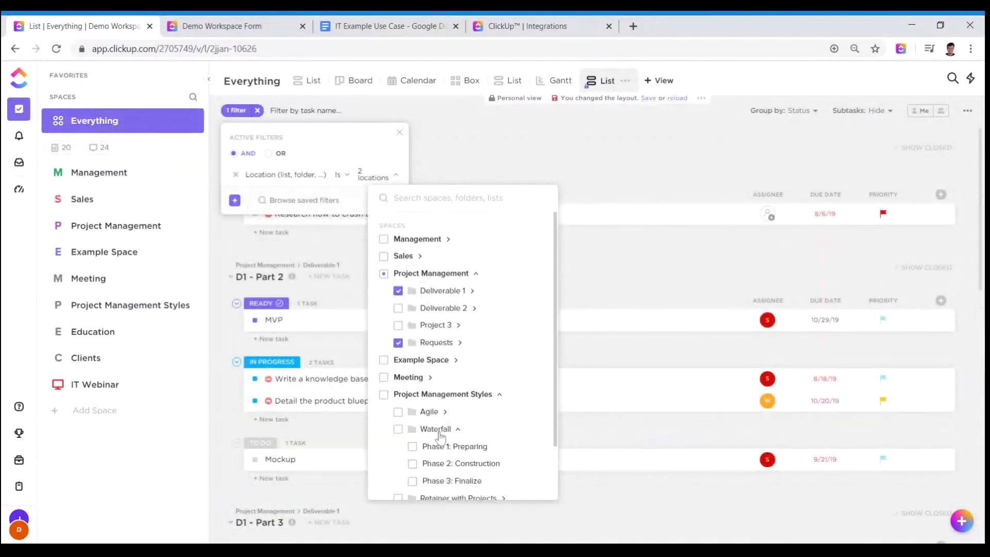
pyautogui.click(413, 464)
pyautogui.click(608, 172)
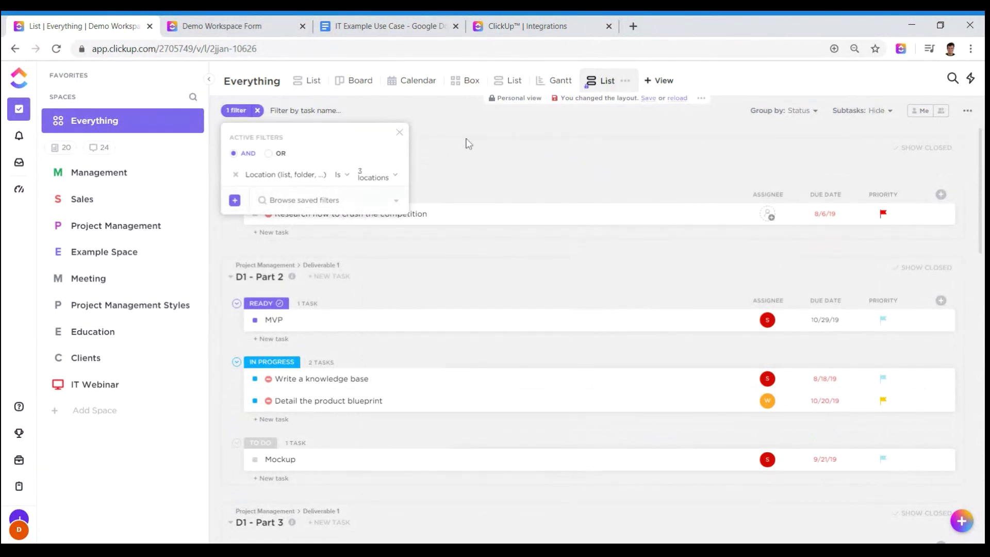
pyautogui.click(399, 133)
# Check the grouping options for the filtered Everything list and look over its tasks.
pyautogui.click(804, 111)
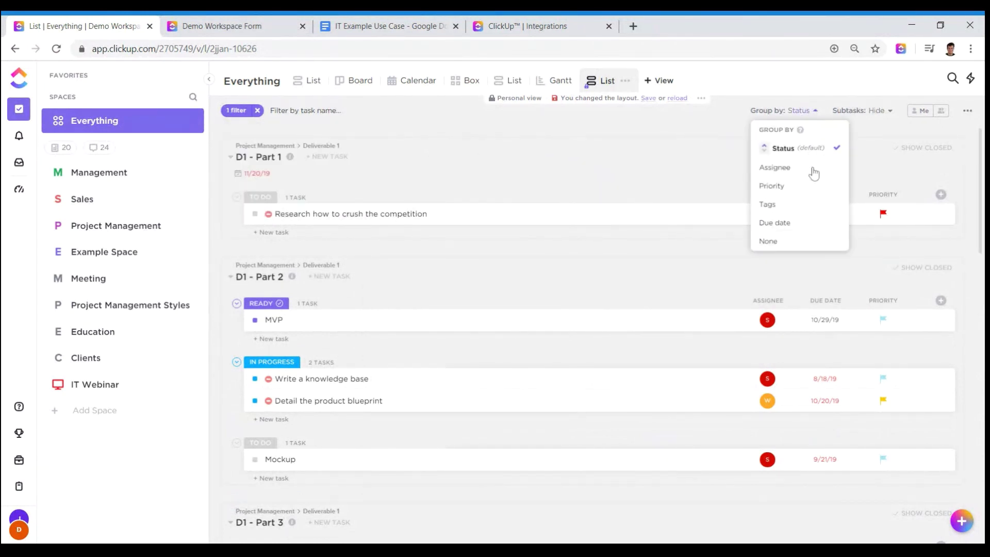
pyautogui.click(513, 178)
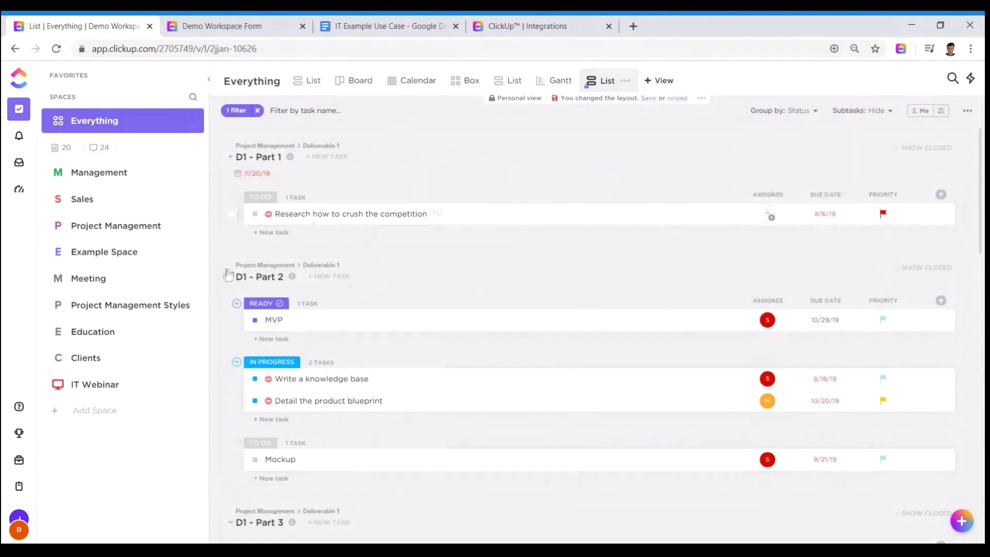
pyautogui.scroll(-2, 512, 325)
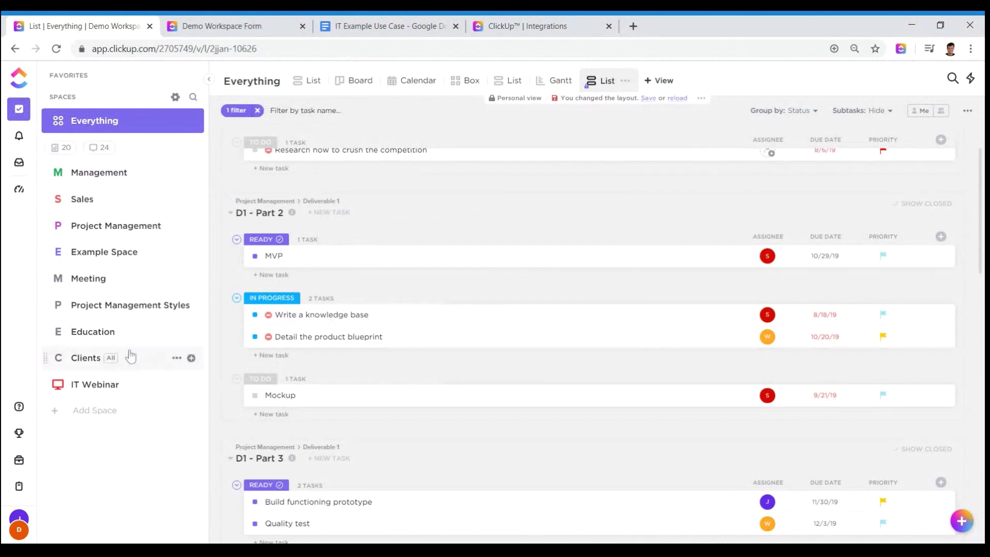
# Format "Some text here" as Heading 3 in the Doc of the IT Webinar space's Compliance list.
pyautogui.click(98, 384)
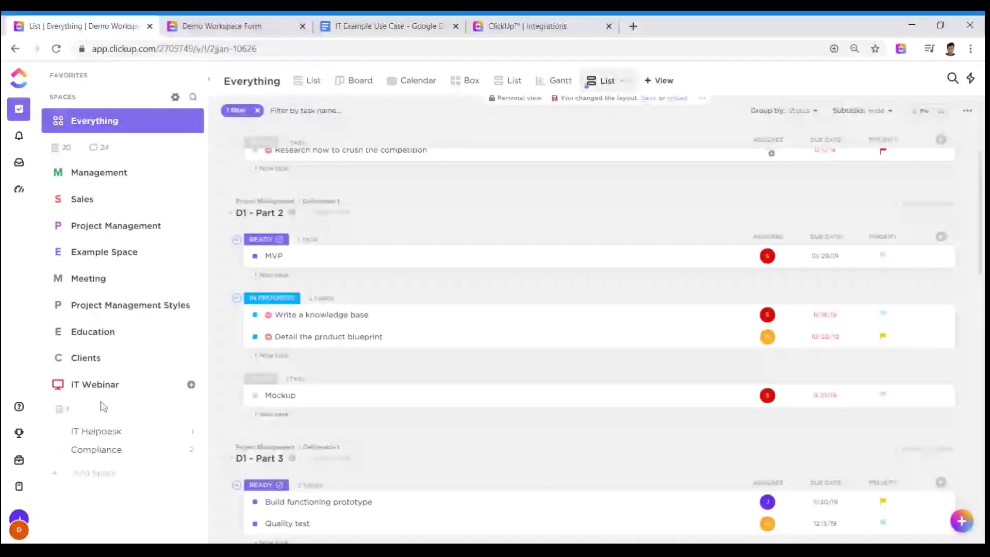
pyautogui.click(96, 450)
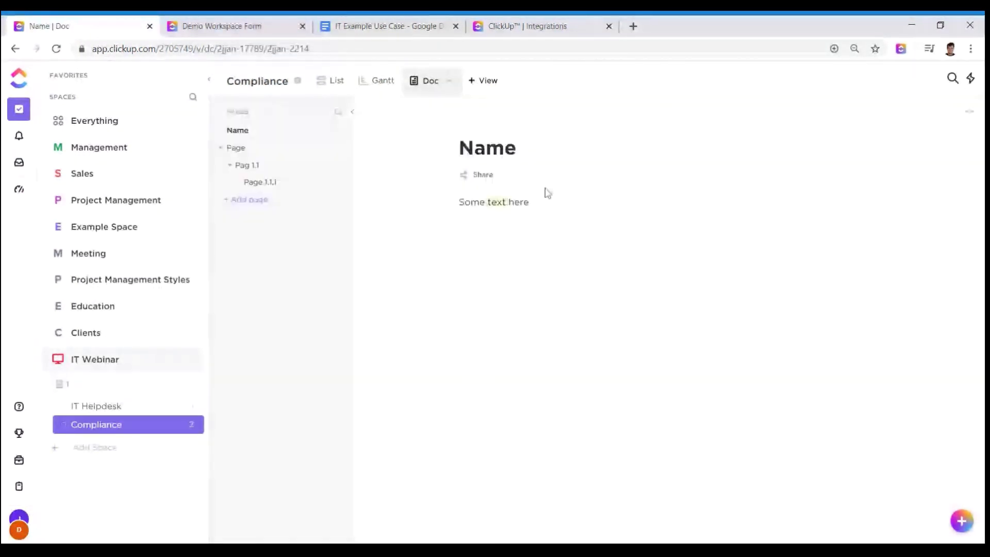
pyautogui.moveTo(530, 202); pyautogui.dragTo(413, 190)
pyautogui.click(503, 223)
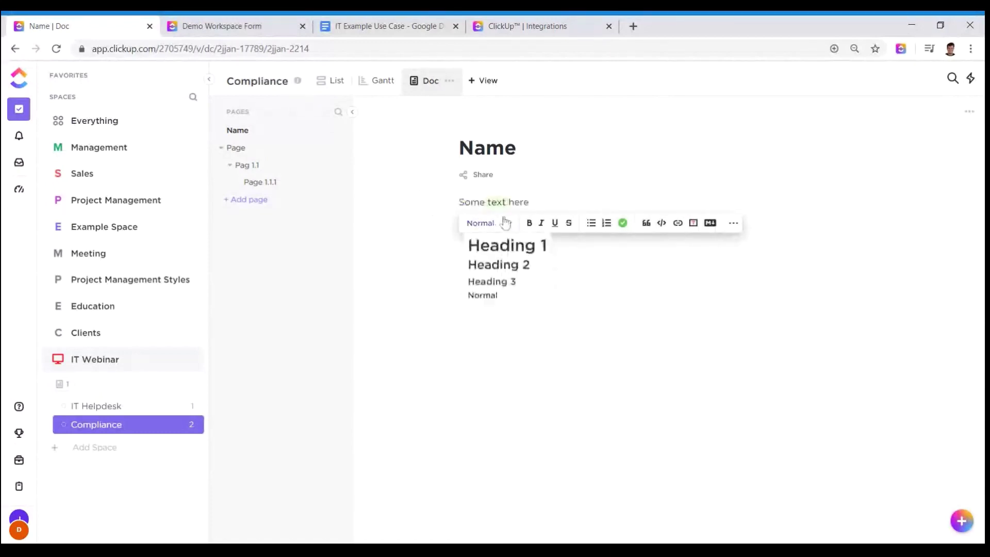
pyautogui.click(495, 282)
# Review the additional text formatting options for the "Some text here" line, leaving the formatting as it is.
pyautogui.moveTo(549, 204); pyautogui.dragTo(421, 223)
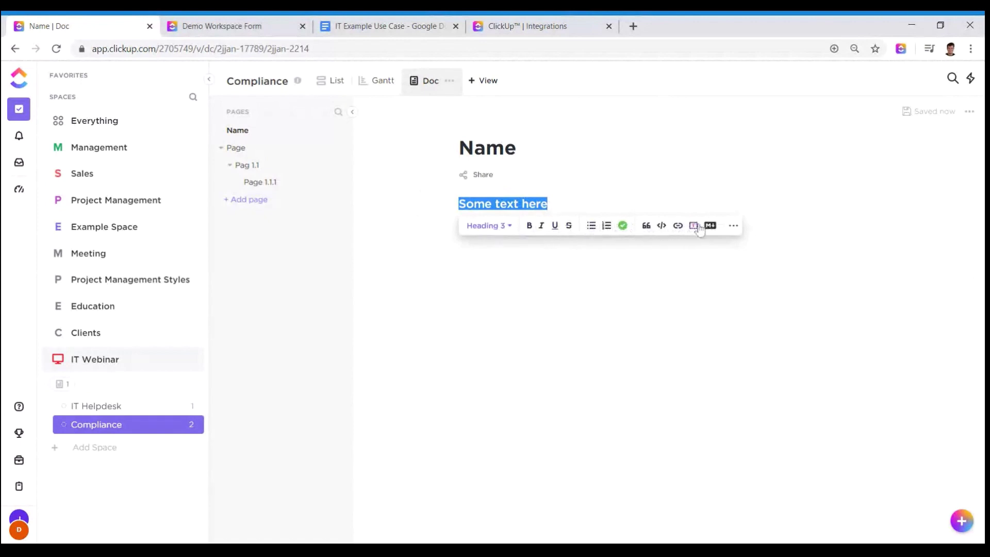
pyautogui.click(732, 225)
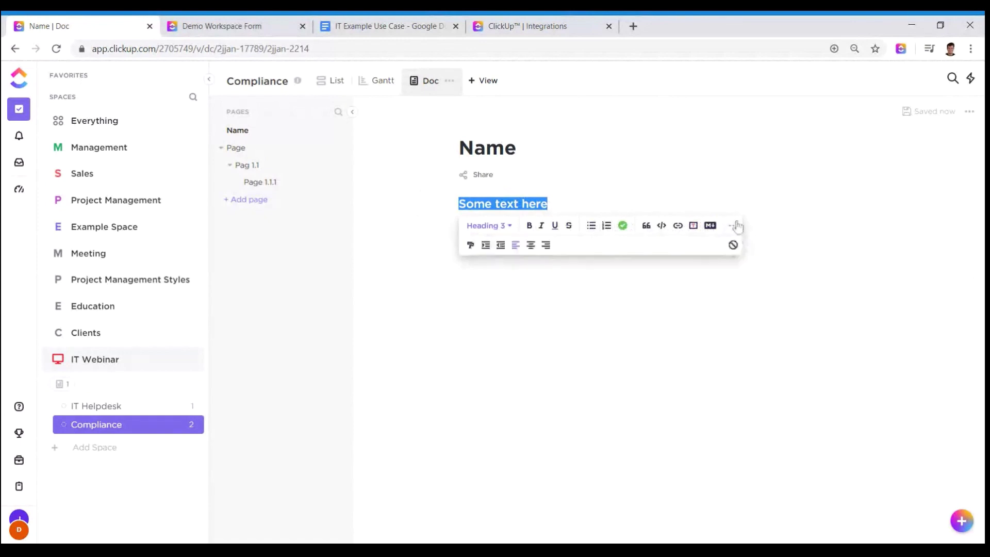
pyautogui.click(736, 226)
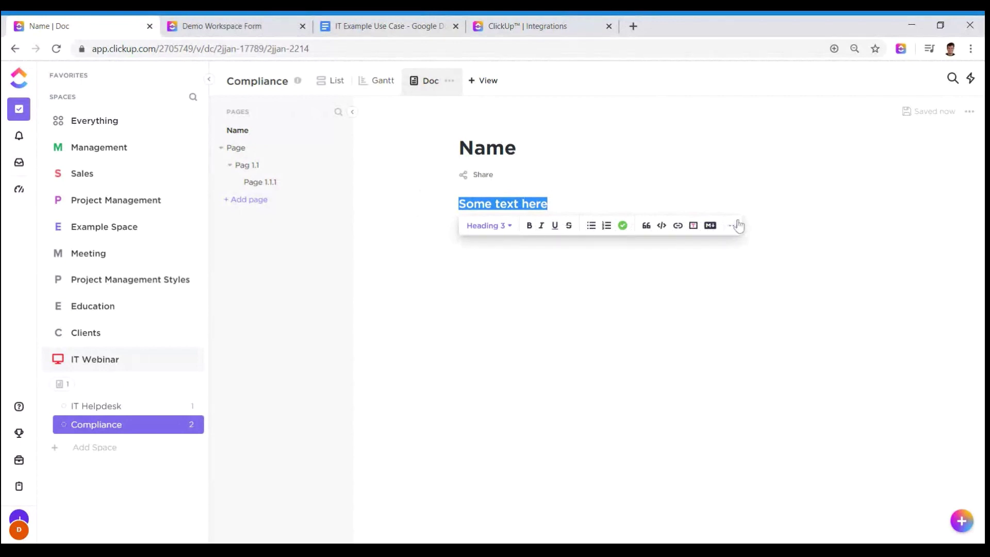
pyautogui.click(561, 193)
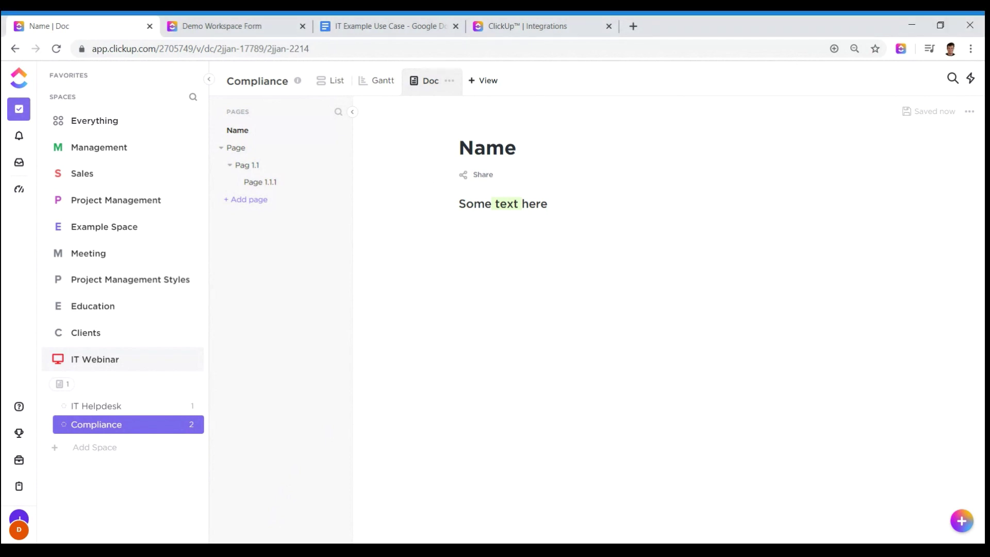
# View the IT Helpdesk list and open the Waterfall folder in the Project Management Styles space.
pyautogui.click(80, 405)
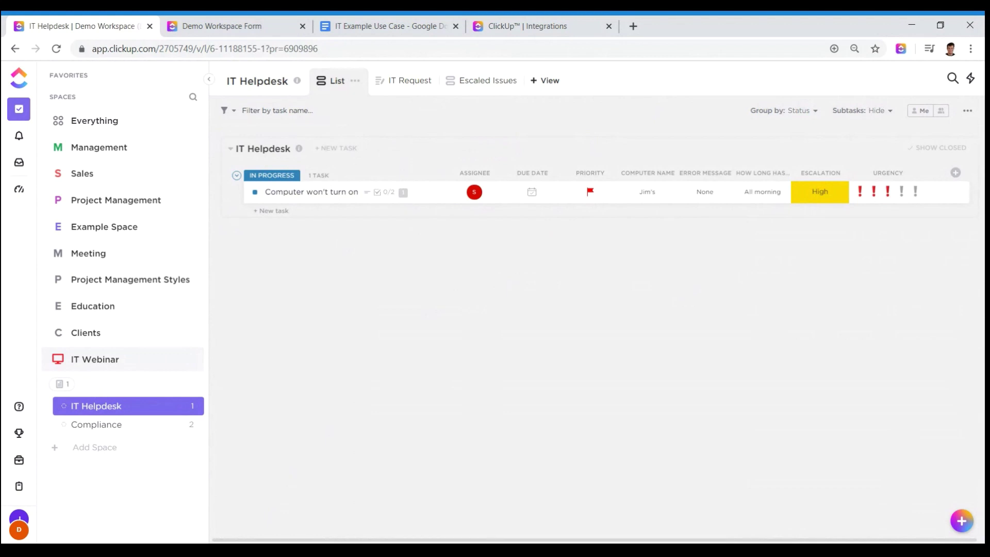
pyautogui.click(340, 202)
pyautogui.press('Escape')
pyautogui.click(135, 281)
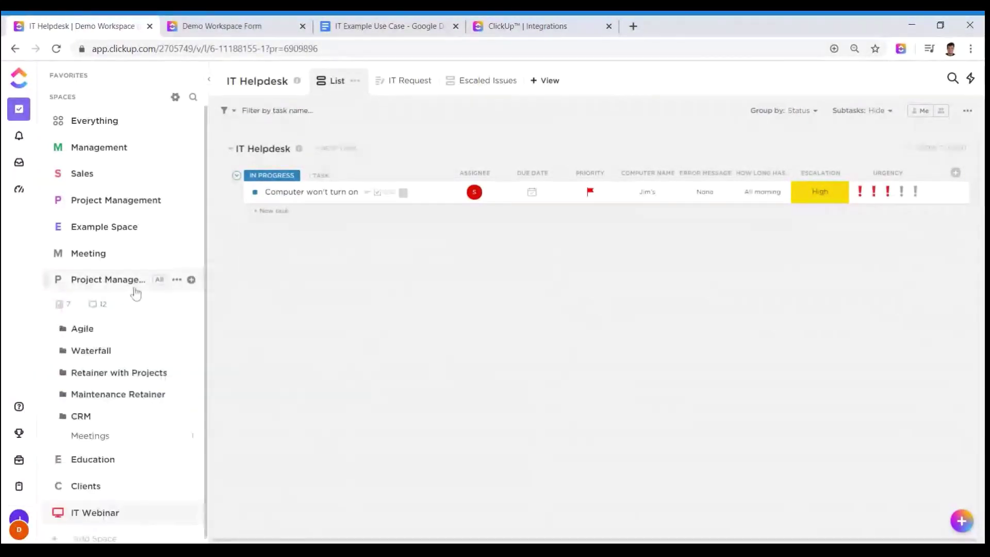
pyautogui.click(91, 351)
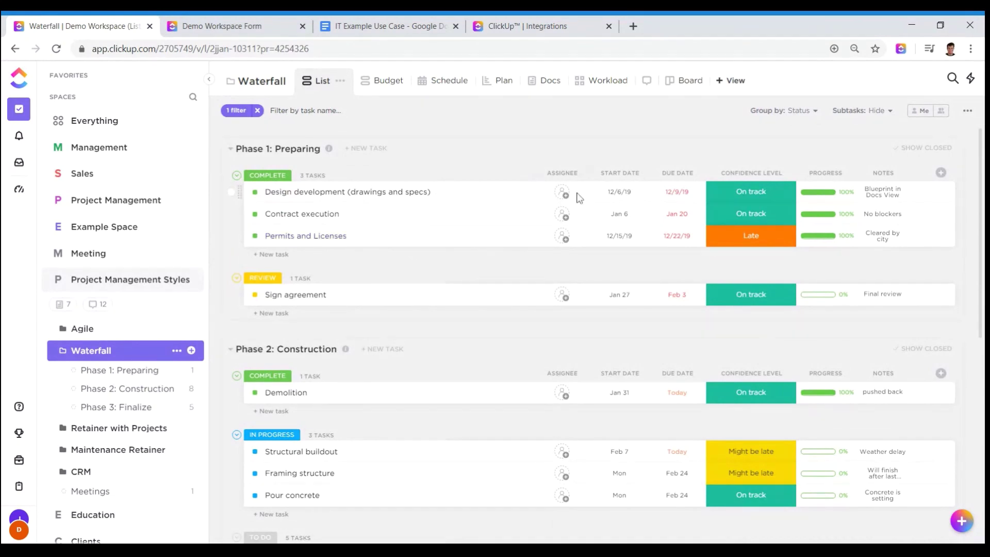
# Open the Design development (drawings and specs) task in Phase 1: Preparing, check its available statuses, and close the task.
pyautogui.click(380, 193)
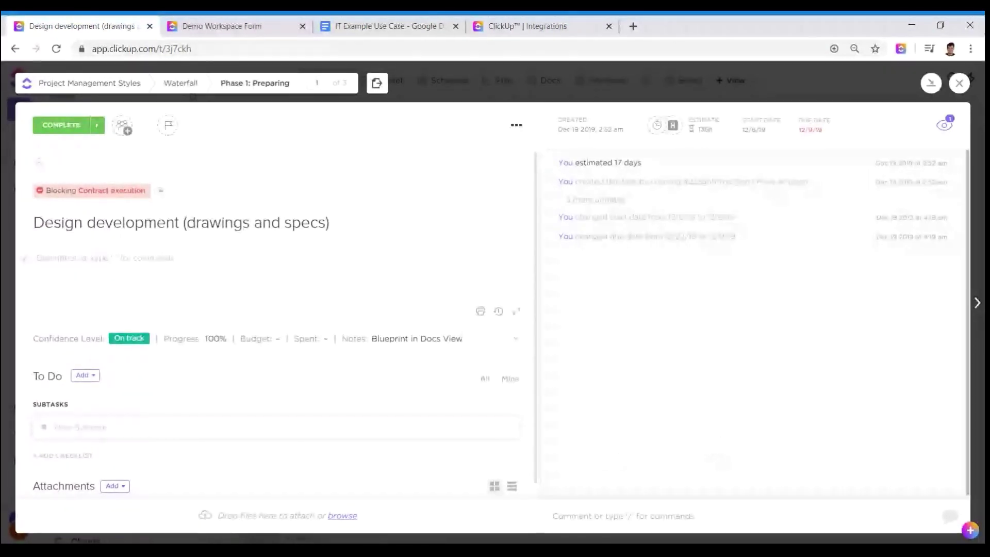
pyautogui.click(64, 125)
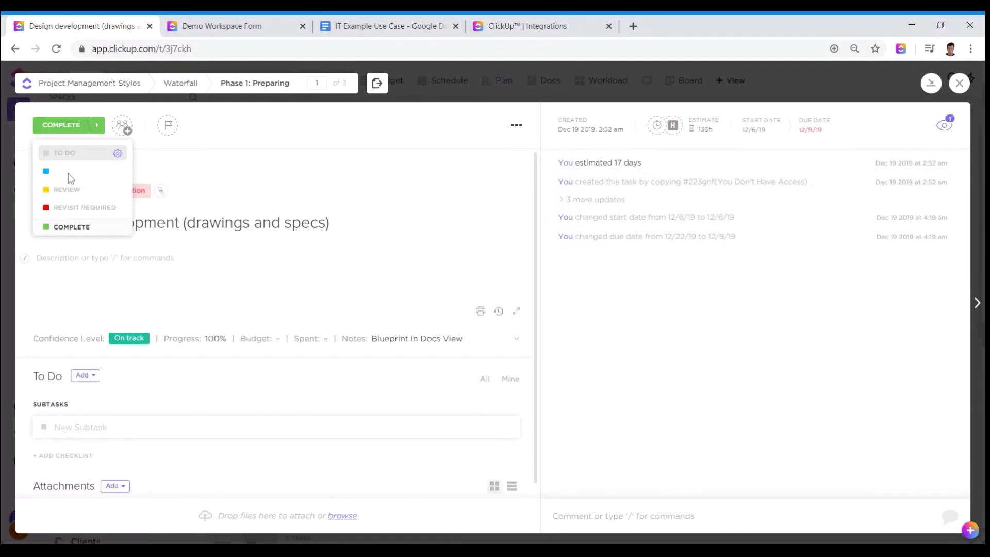
pyautogui.click(618, 369)
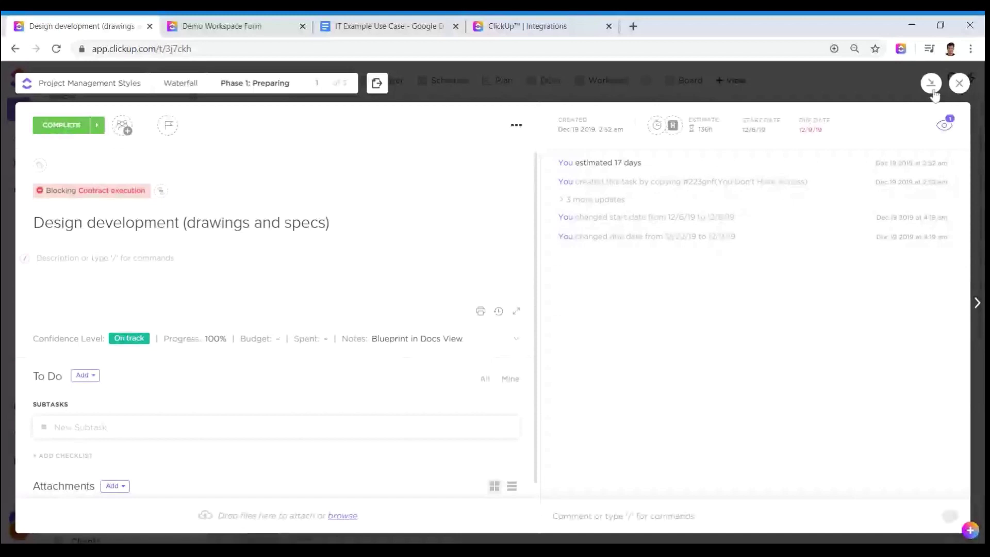
pyautogui.click(934, 93)
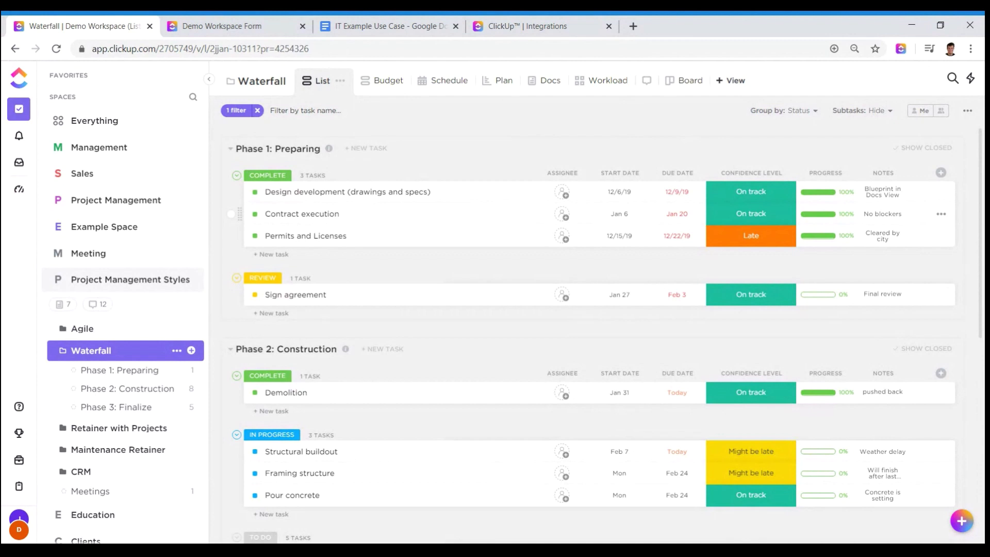
# Expand the Agile folder and reverse the order of the status groups in the Waterfall folder's List view.
pyautogui.click(88, 332)
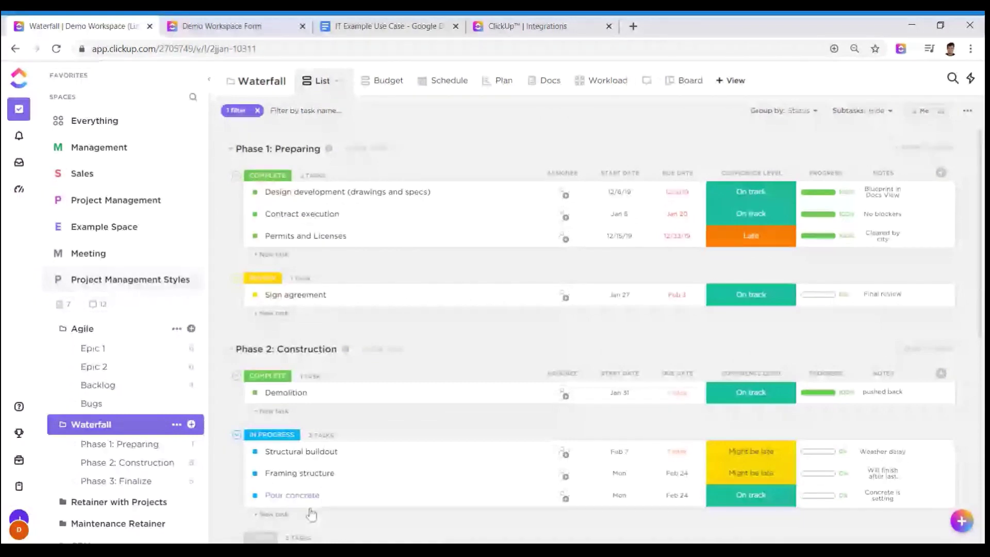
pyautogui.click(311, 550)
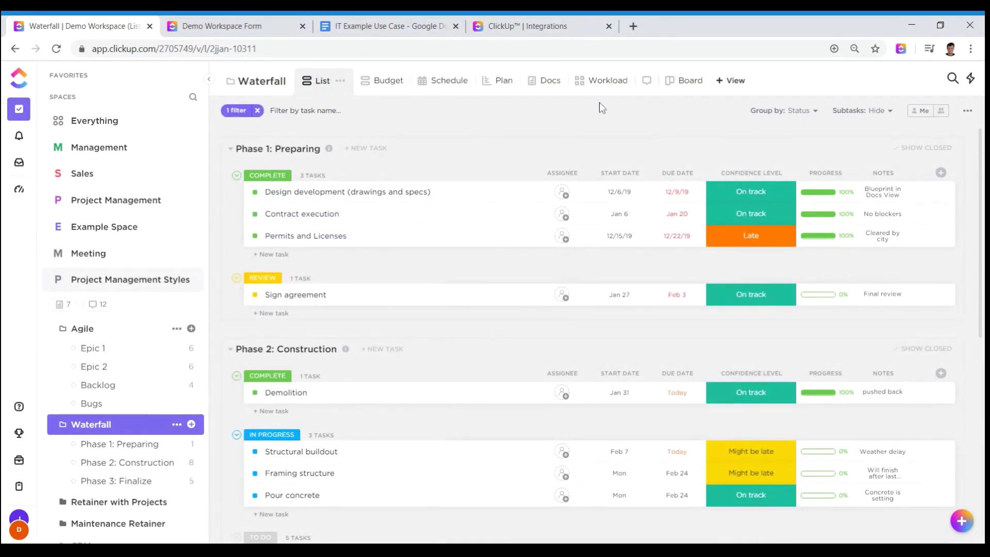
pyautogui.click(815, 111)
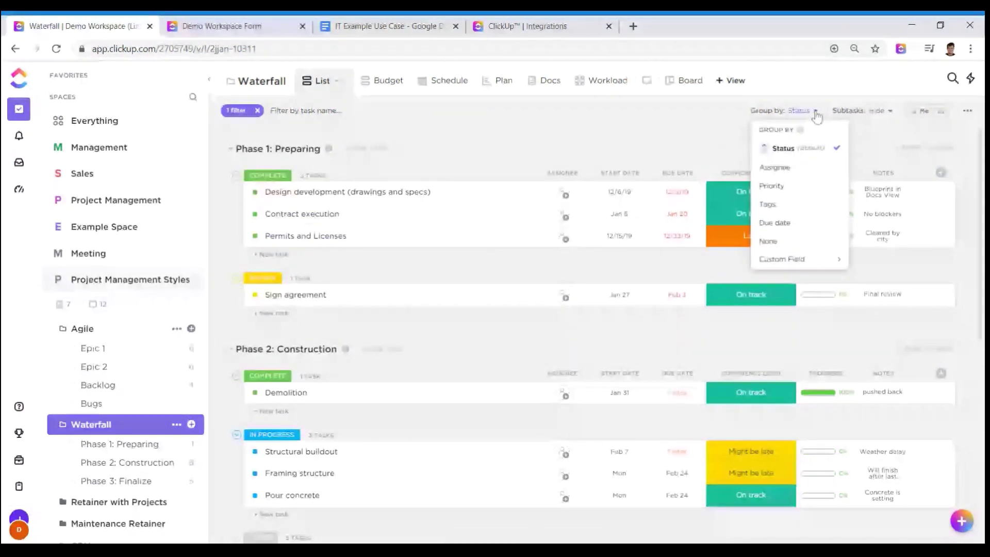
pyautogui.click(762, 153)
pyautogui.scroll(-3, 403, 178)
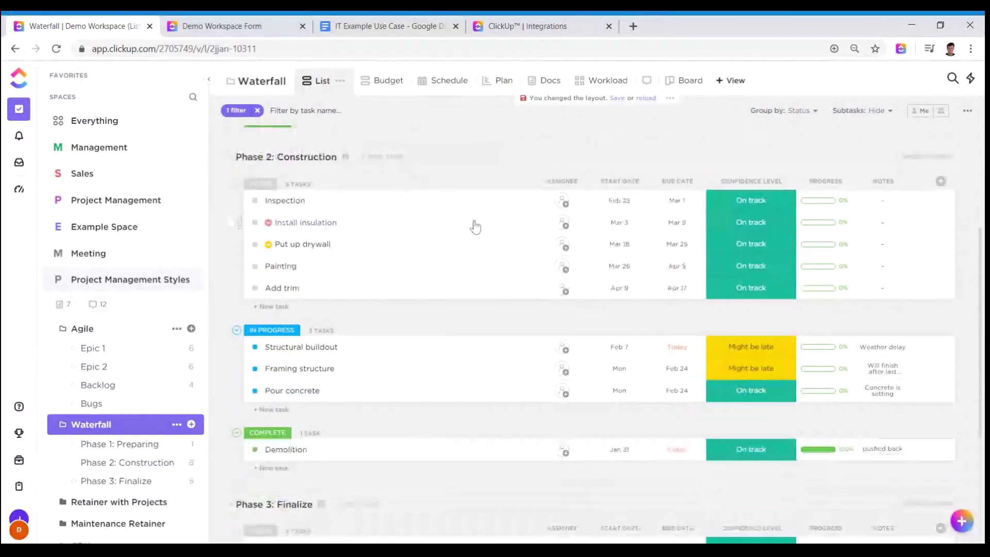
pyautogui.scroll(4, 475, 225)
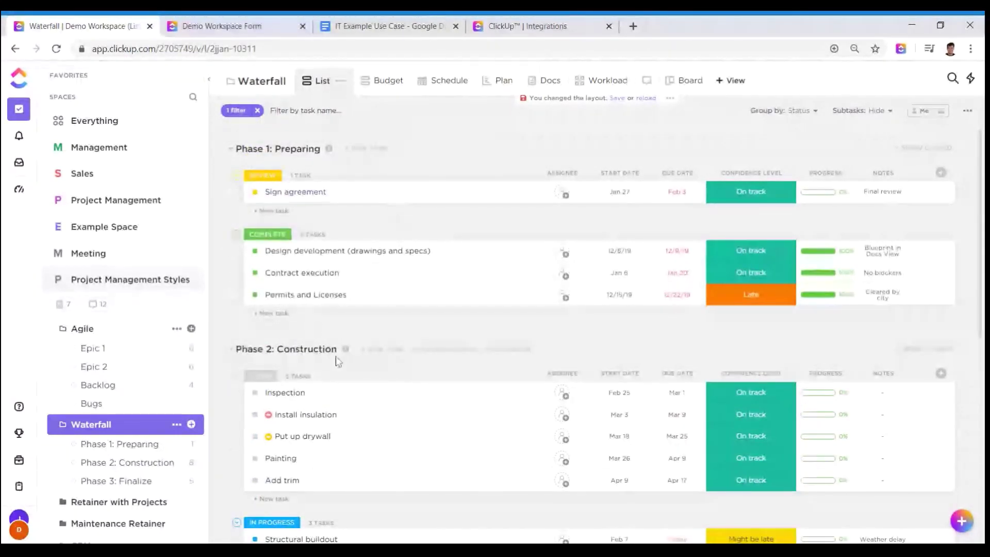
# Open the Phase 1: Preparing list of the Waterfall folder and reverse the order of its status groups.
pyautogui.scroll(-3, 129, 361)
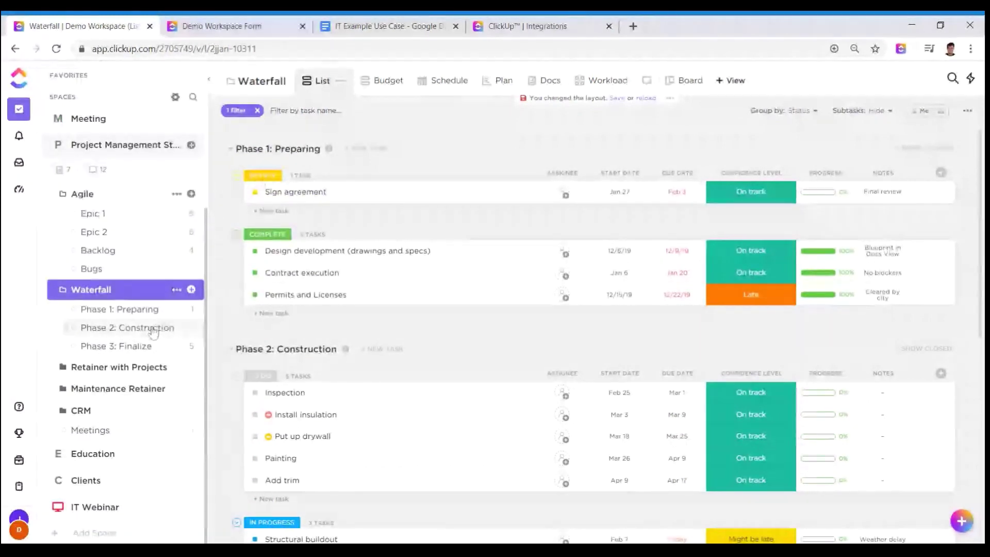
pyautogui.click(142, 309)
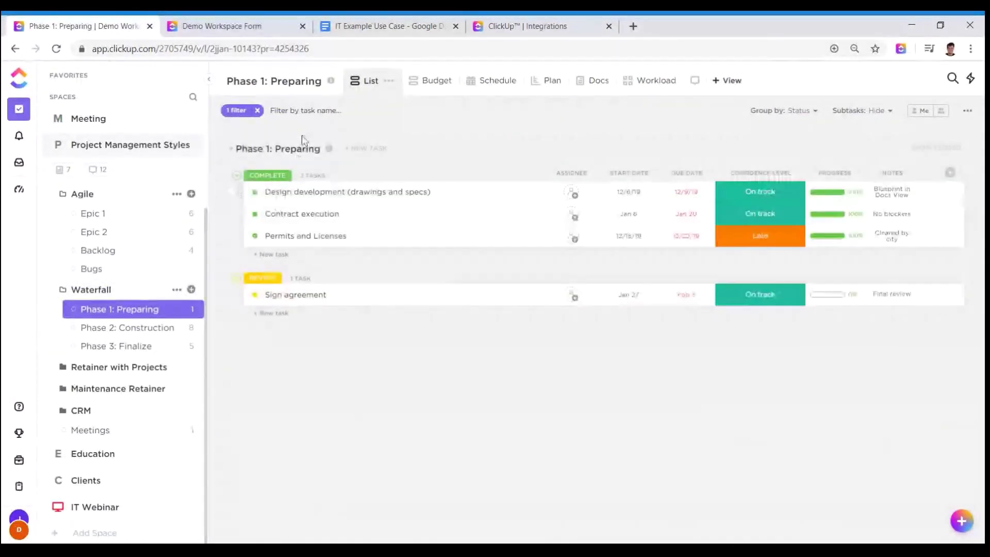
pyautogui.click(813, 112)
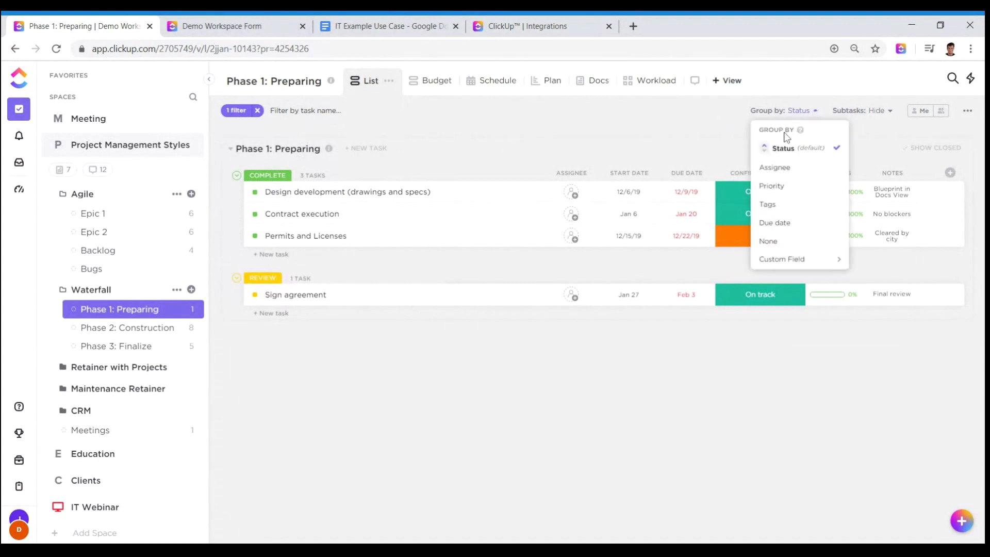
pyautogui.click(764, 148)
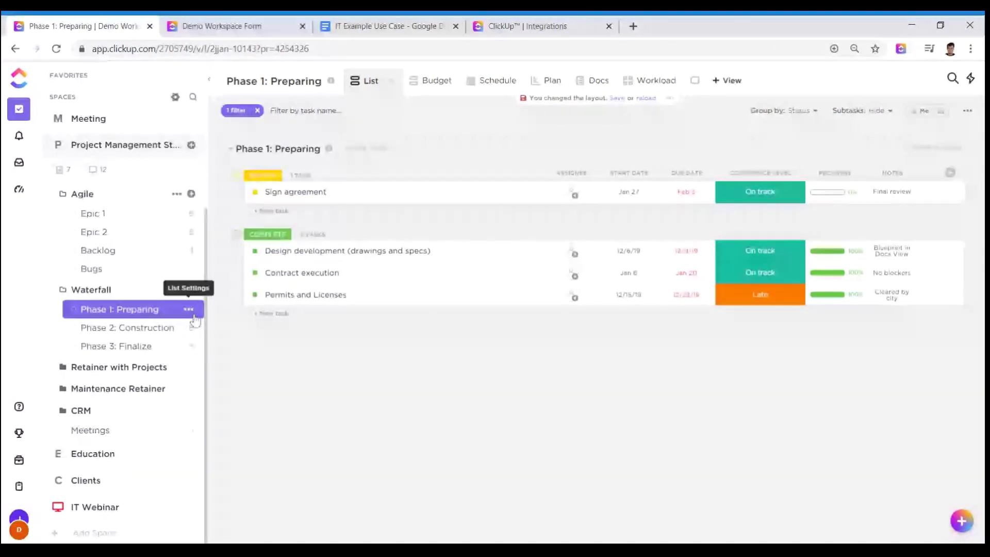
# Review the custom status setup for Phase 1: Preparing, including the closed status COMPLETE, and close the status editor without saving.
pyautogui.click(188, 309)
pyautogui.click(257, 441)
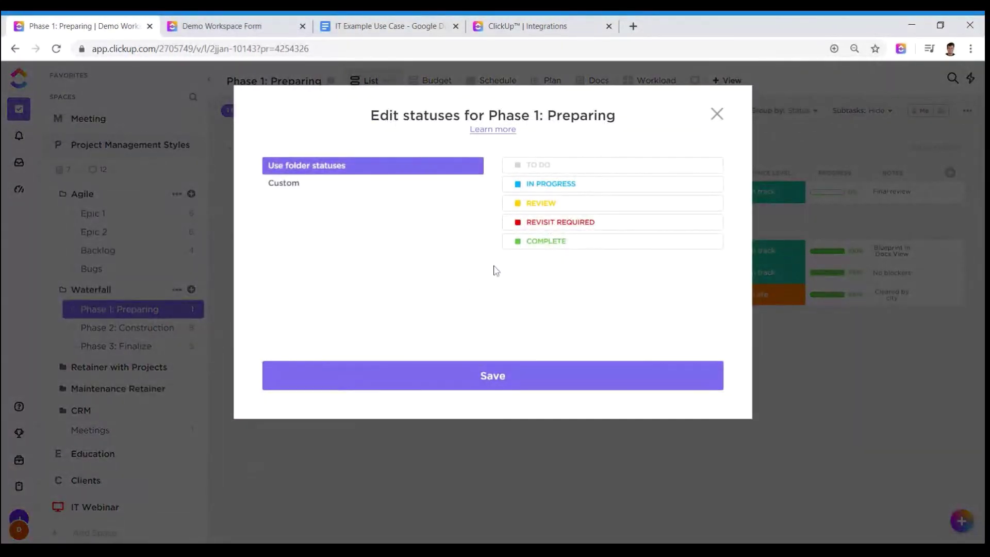
pyautogui.click(433, 185)
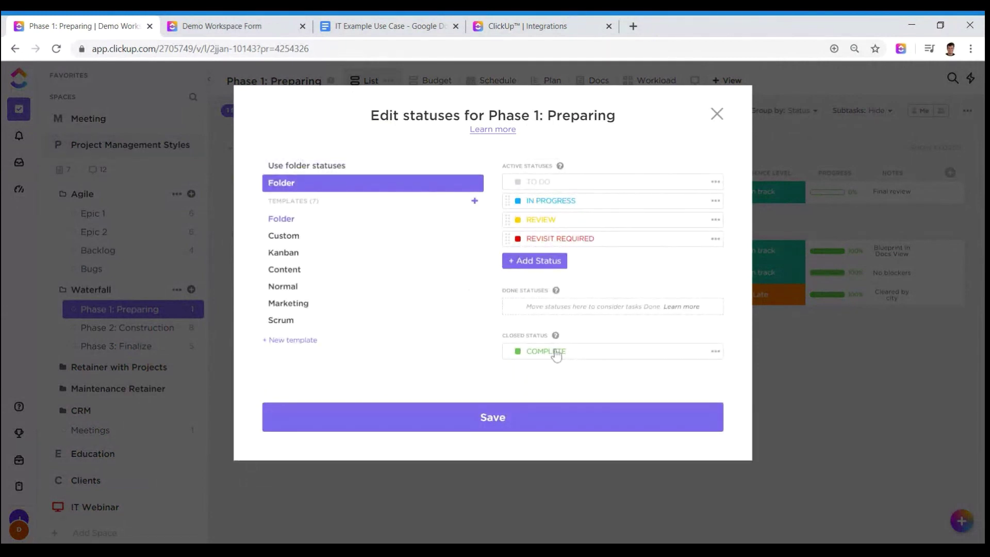
pyautogui.click(572, 353)
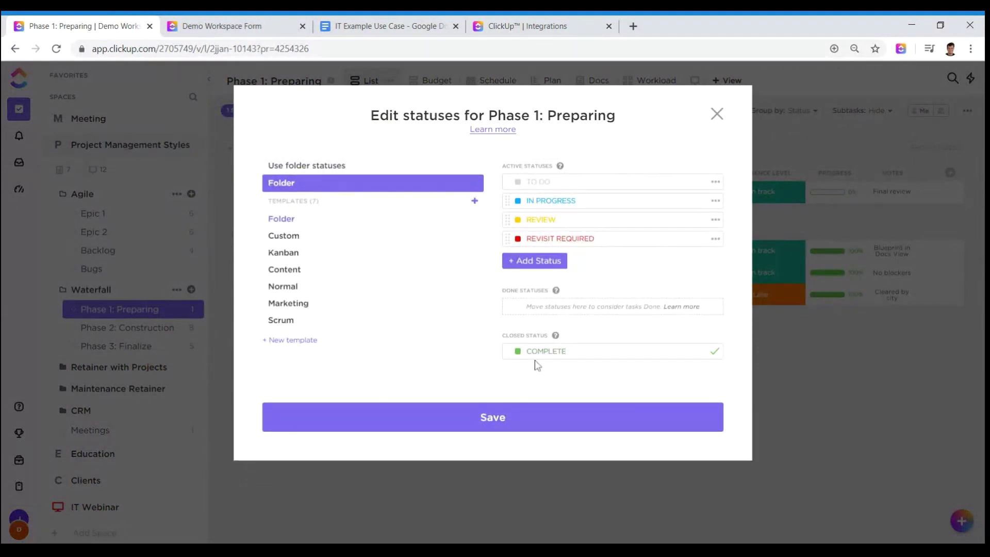
pyautogui.click(539, 394)
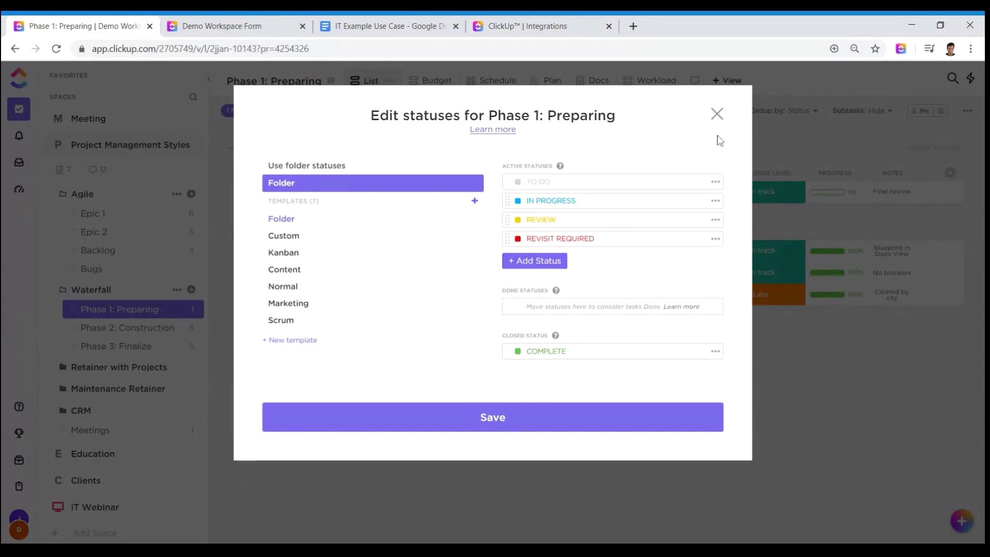
pyautogui.click(717, 114)
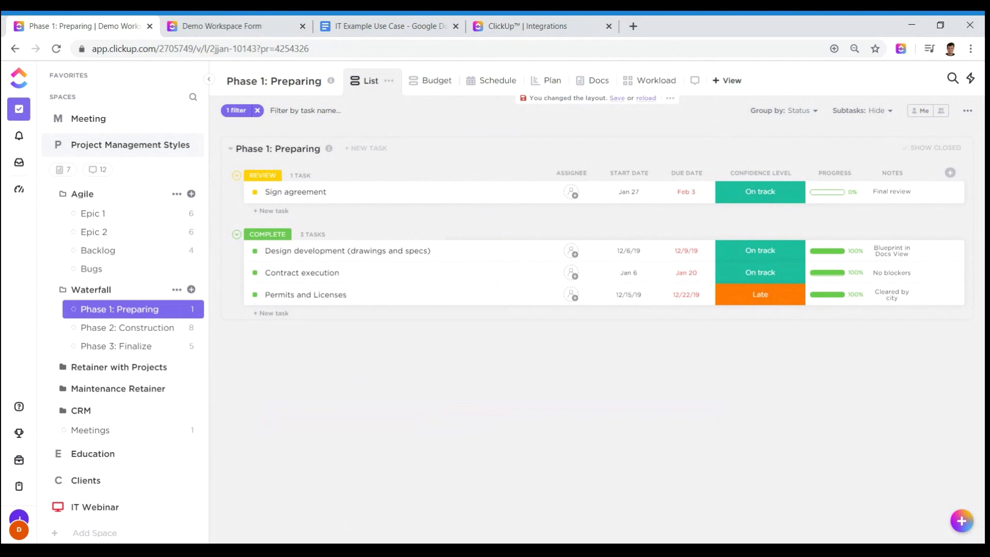
# View the ClickUp Integrations page and open Zapier's ClickUp integrations page in a new browser tab.
pyautogui.click(531, 19)
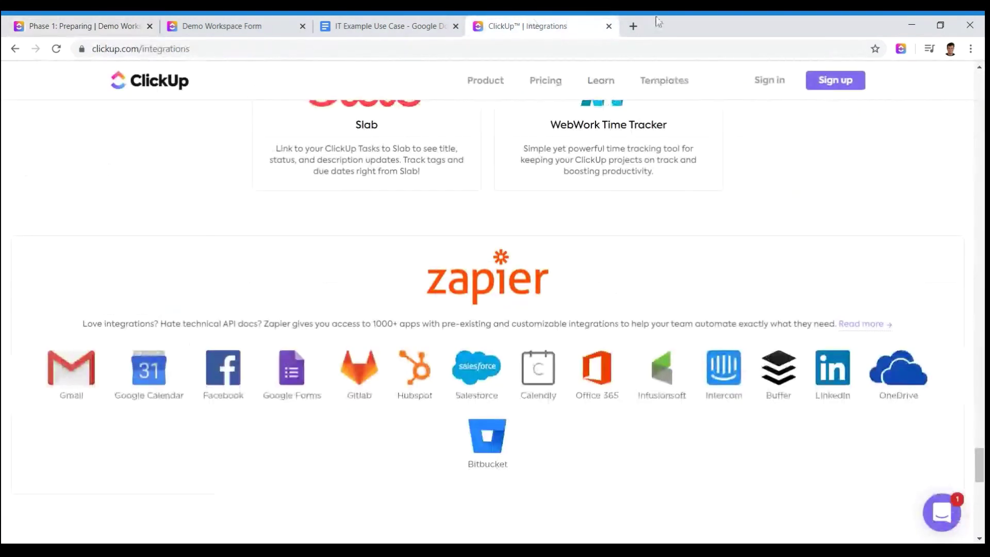
pyautogui.click(633, 26)
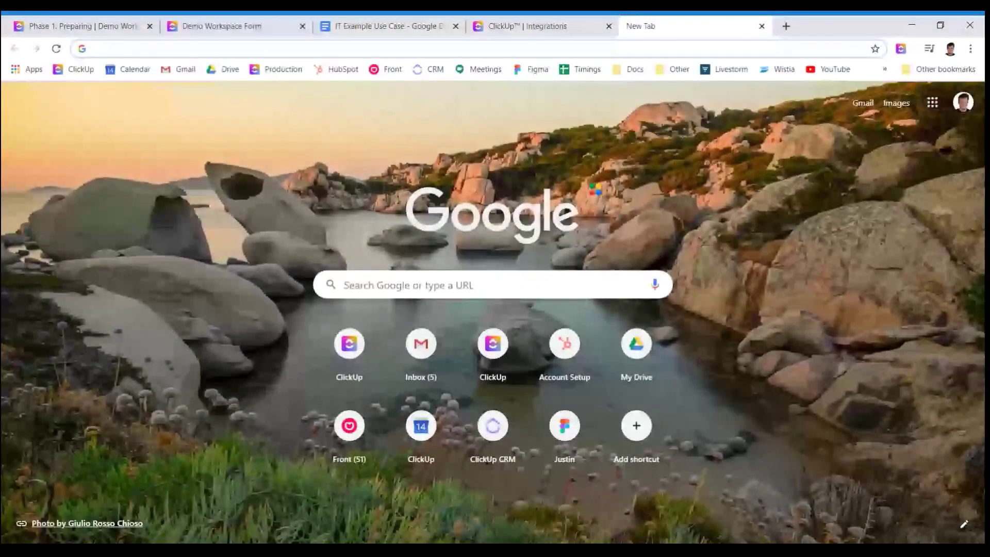
pyautogui.write('zap')
pyautogui.press('Return')
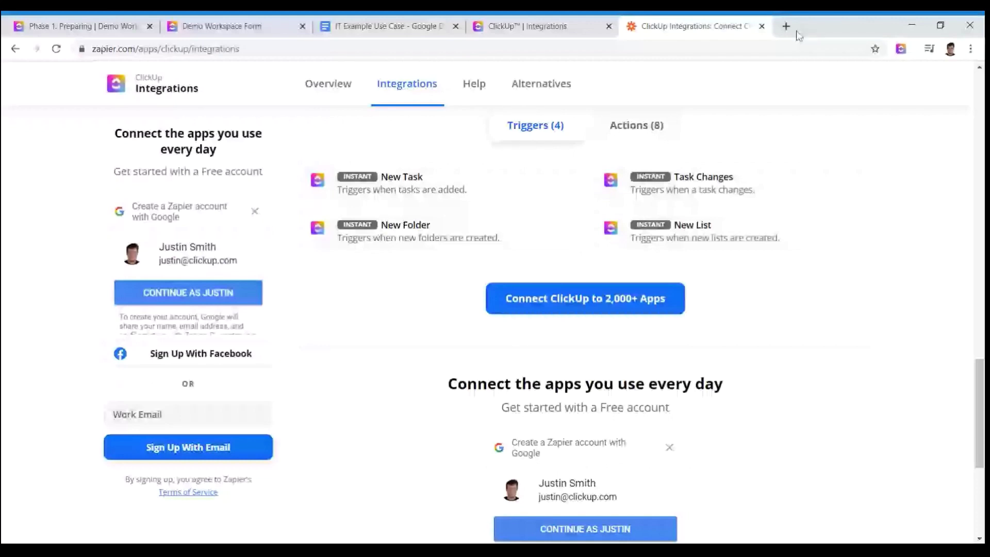
# Search the web for "zapier clickup doc" in a new browser tab and read through ClickUp's Zapier help article.
pyautogui.click(785, 25)
pyautogui.write('zapi')
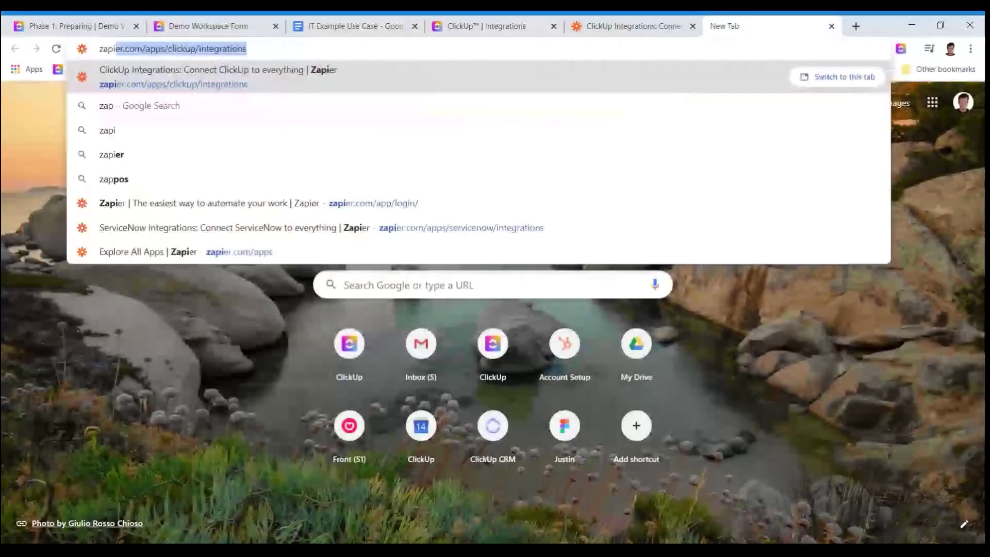
pyautogui.write('er')
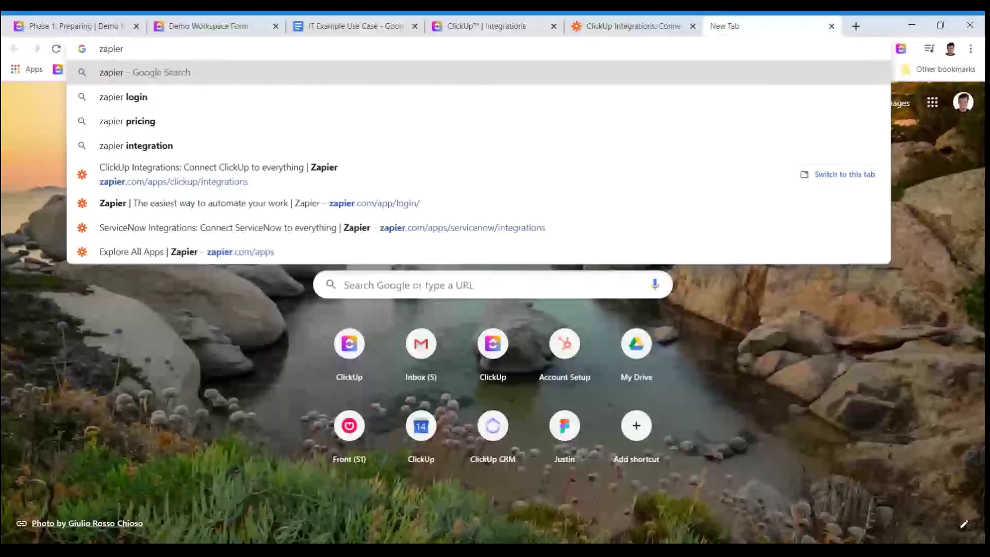
pyautogui.write('clickup')
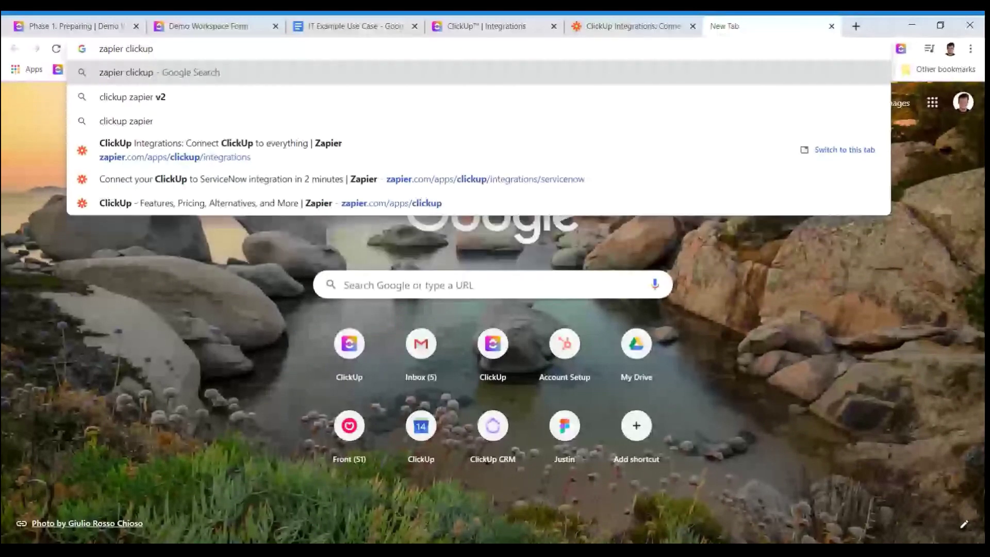
pyautogui.write(' doc')
pyautogui.press('Return')
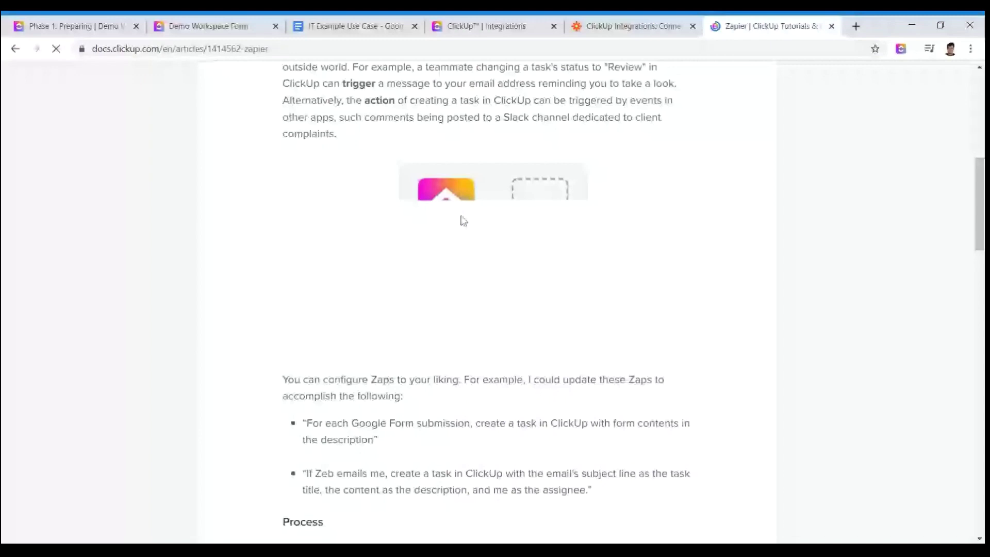
pyautogui.scroll(-11, 464, 221)
pyautogui.scroll(-15, 448, 224)
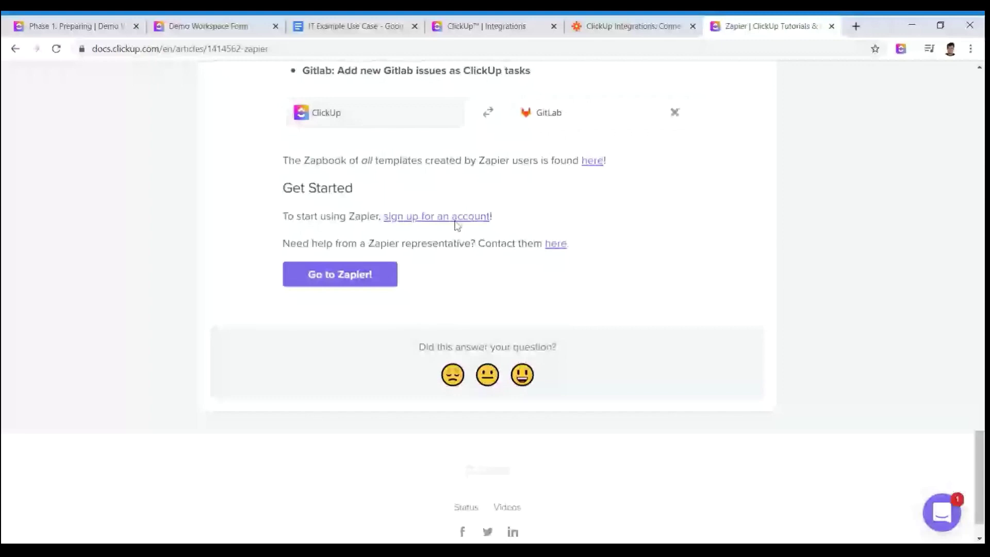
pyautogui.scroll(20, 275, 485)
pyautogui.hotkey('alt', 'Tab')
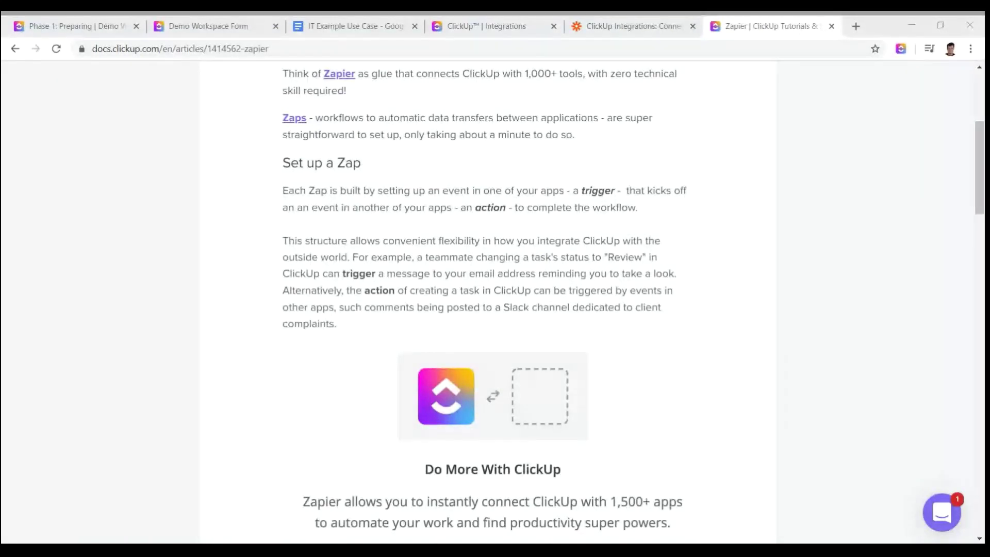
pyautogui.click(269, 357)
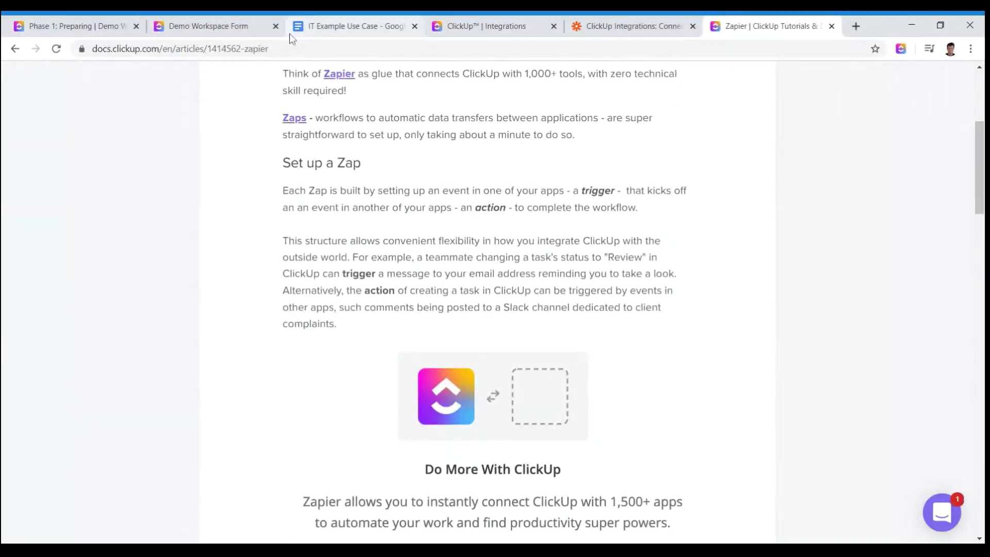
# Return to the Phase 1: Preparing list in ClickUp, open its Budget view, and check the view settings.
pyautogui.click(129, 28)
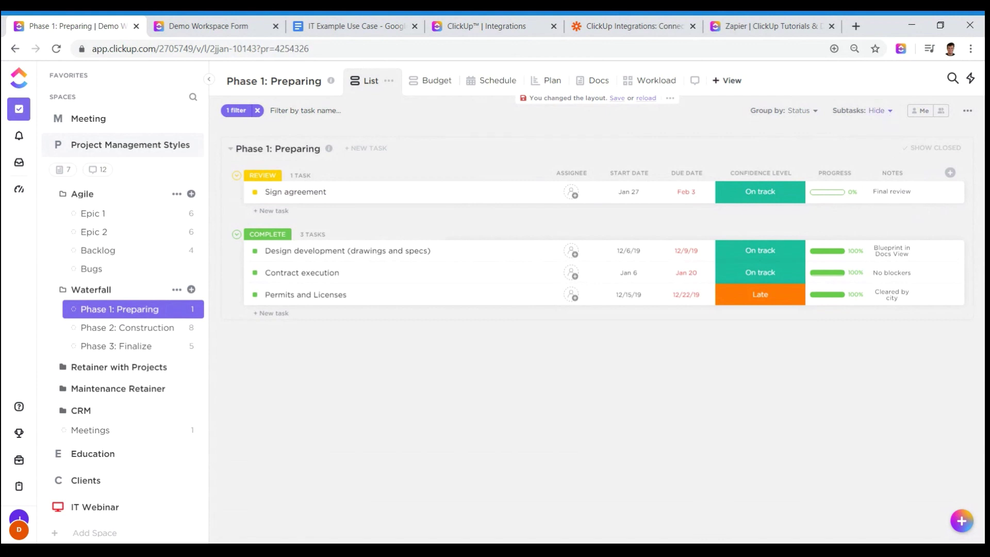
pyautogui.click(295, 548)
pyautogui.click(442, 85)
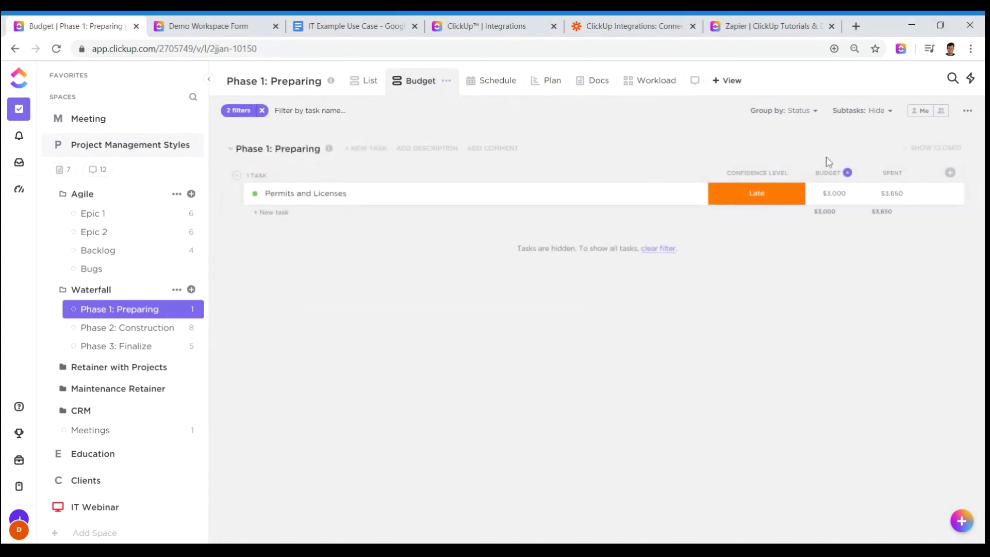
pyautogui.click(967, 110)
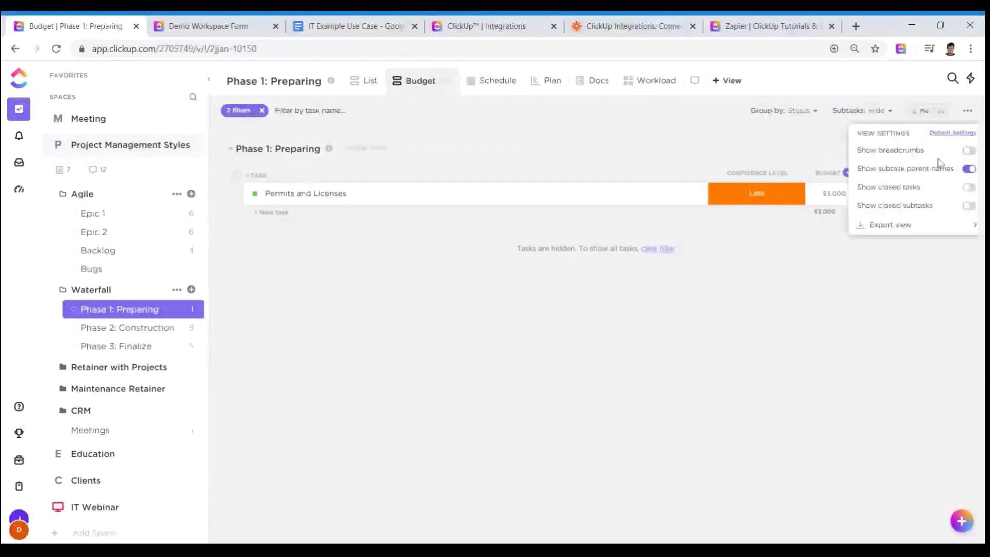
pyautogui.click(371, 171)
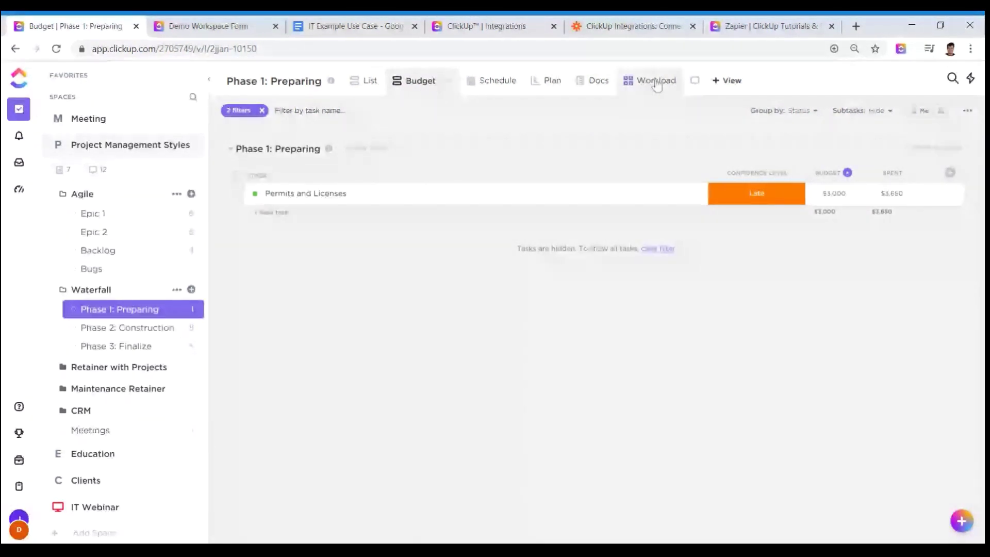
# Open the Agile folder's Board view and check which custom fields are shown on its task cards.
pyautogui.click(95, 289)
pyautogui.scroll(1, 110, 303)
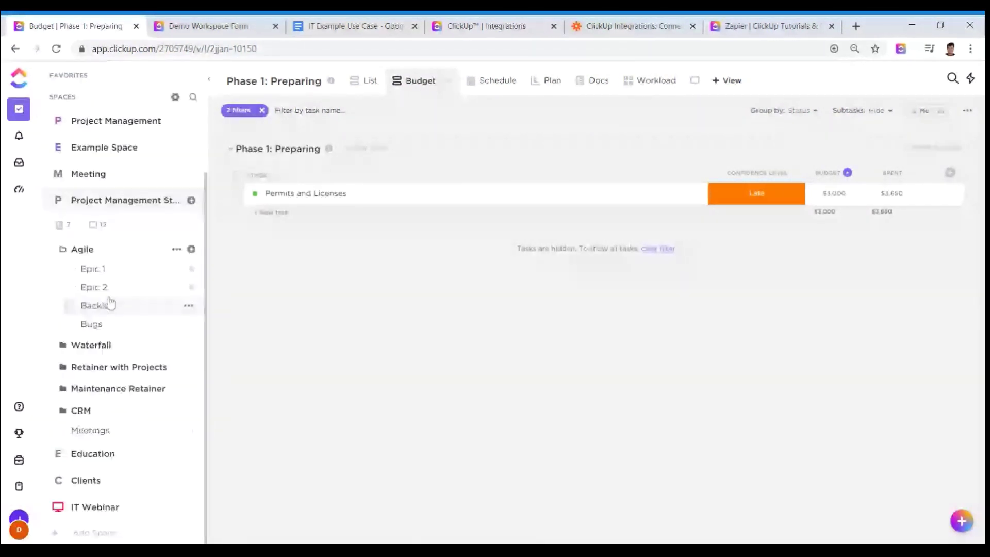
pyautogui.click(83, 251)
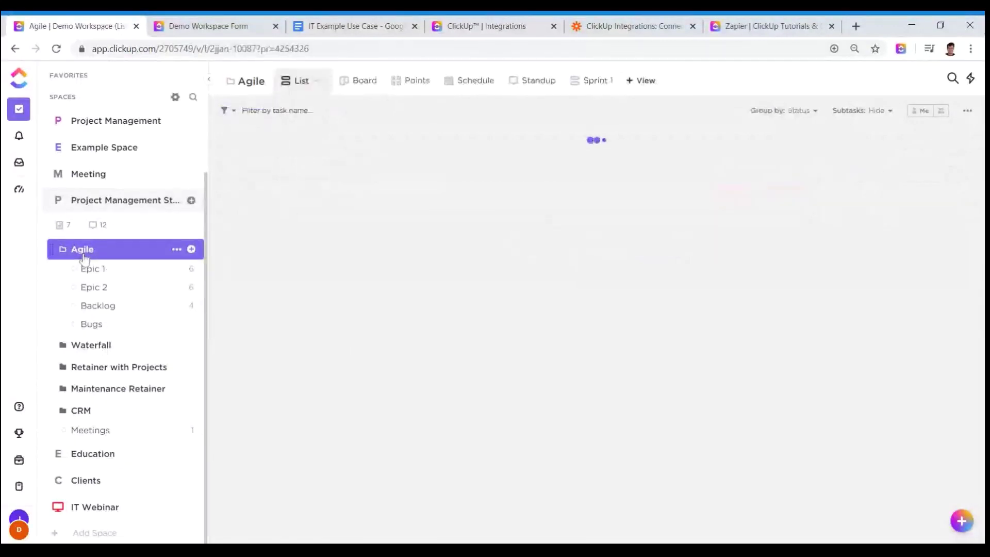
pyautogui.click(359, 81)
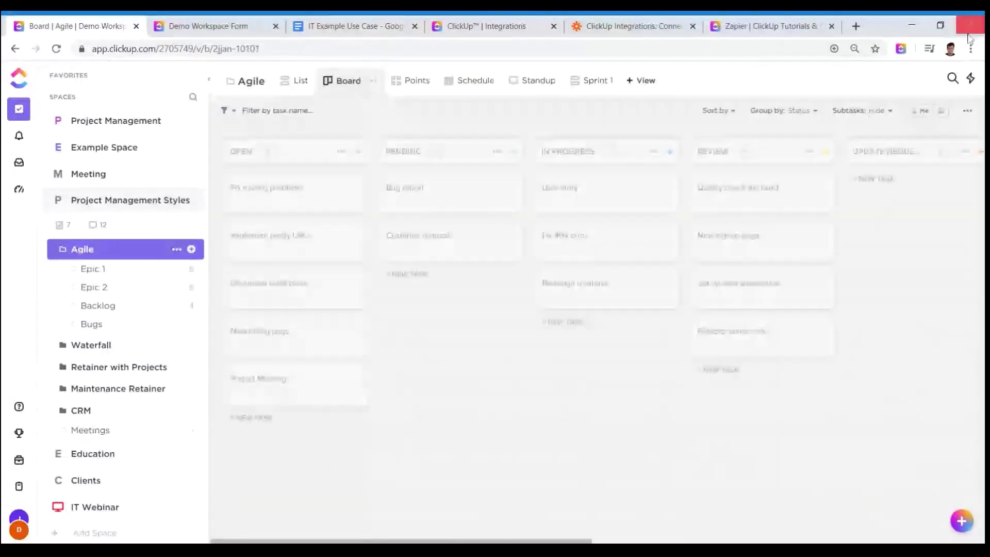
pyautogui.click(967, 110)
pyautogui.click(876, 308)
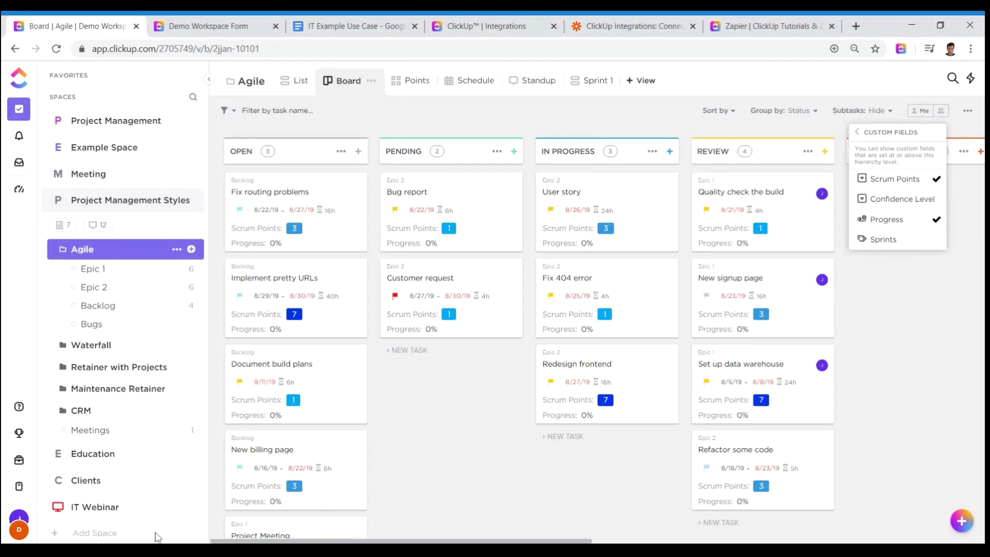
pyautogui.click(428, 436)
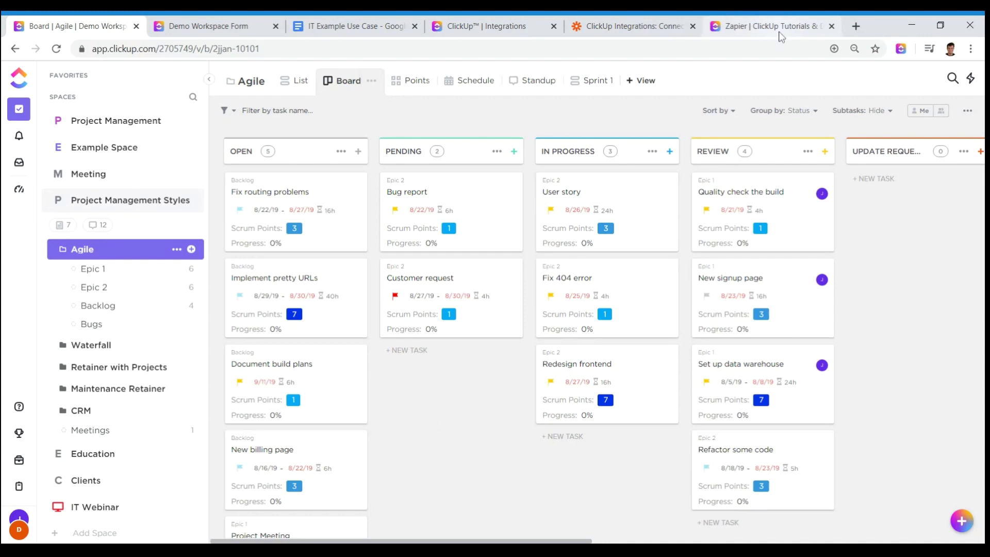
# Open the IT Request form of the IT Helpdesk list in the IT Webinar space and add the Escalation custom field below Attachment.
pyautogui.click(103, 505)
pyautogui.click(98, 424)
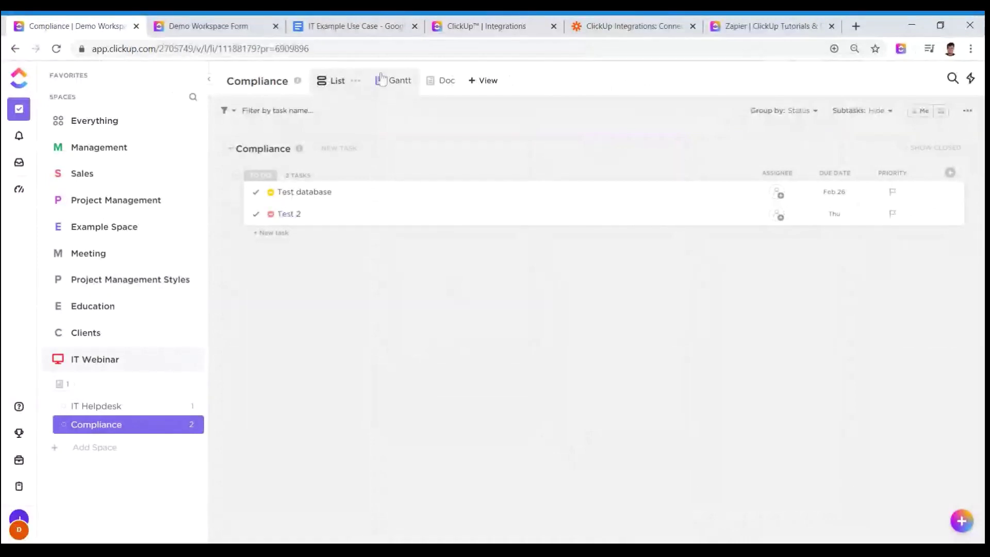
pyautogui.click(106, 405)
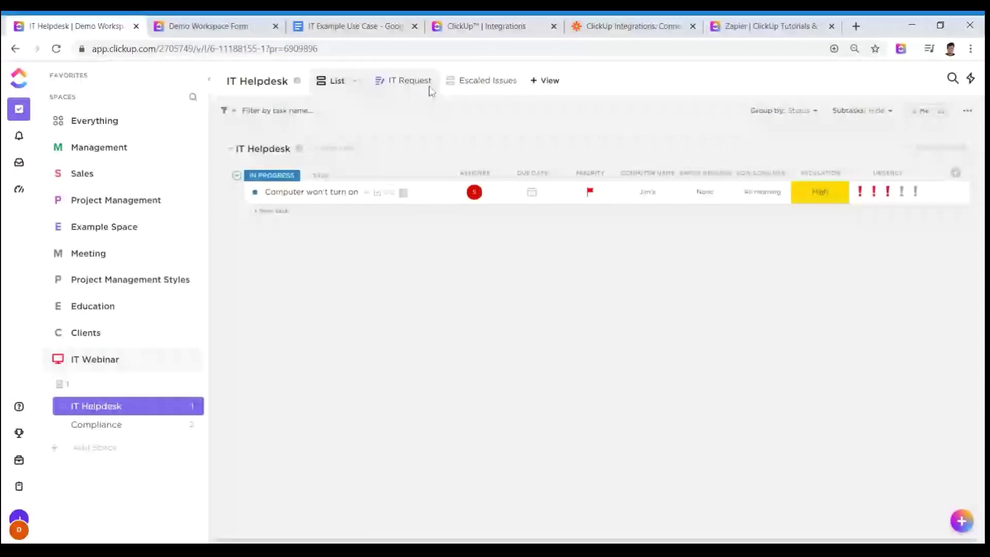
pyautogui.click(408, 81)
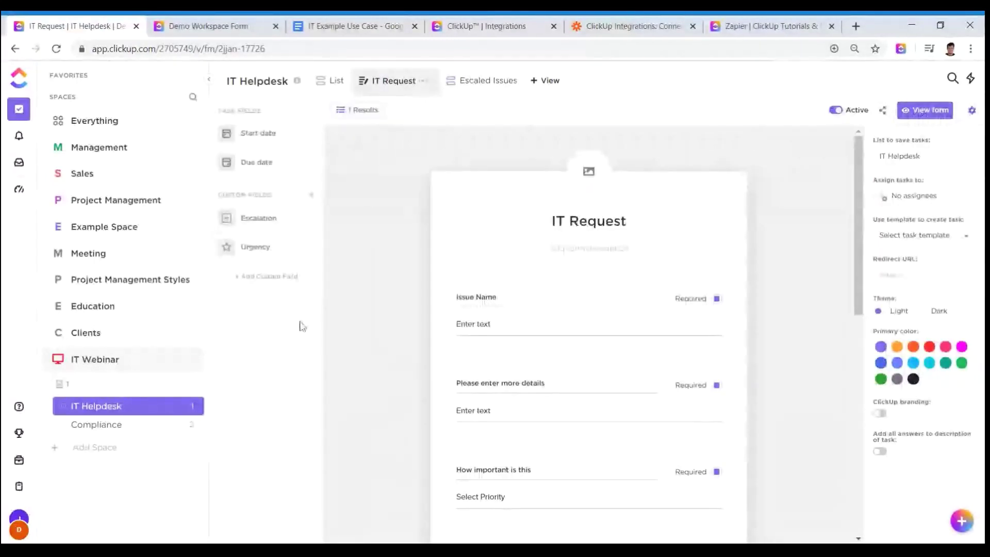
pyautogui.moveTo(243, 206); pyautogui.dragTo(675, 433)
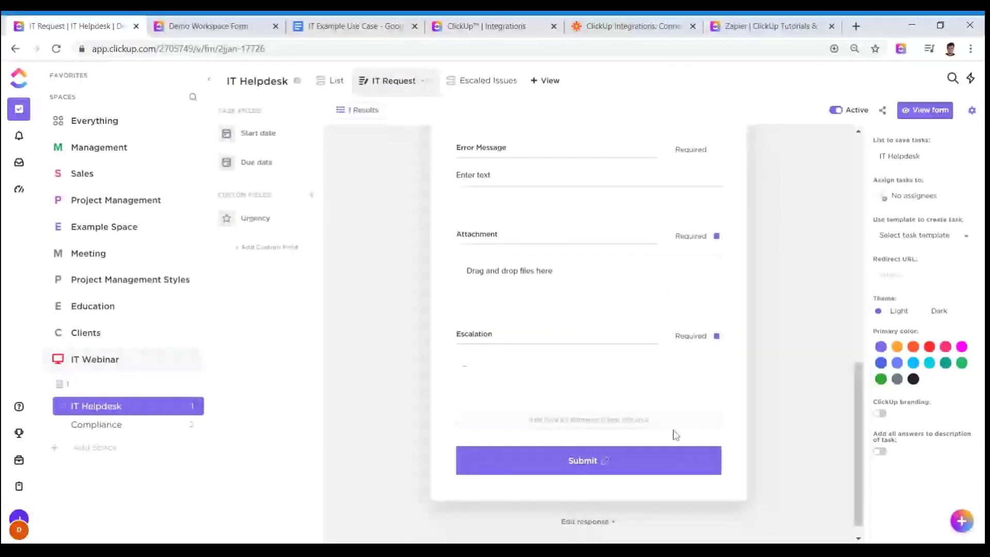
pyautogui.click(747, 362)
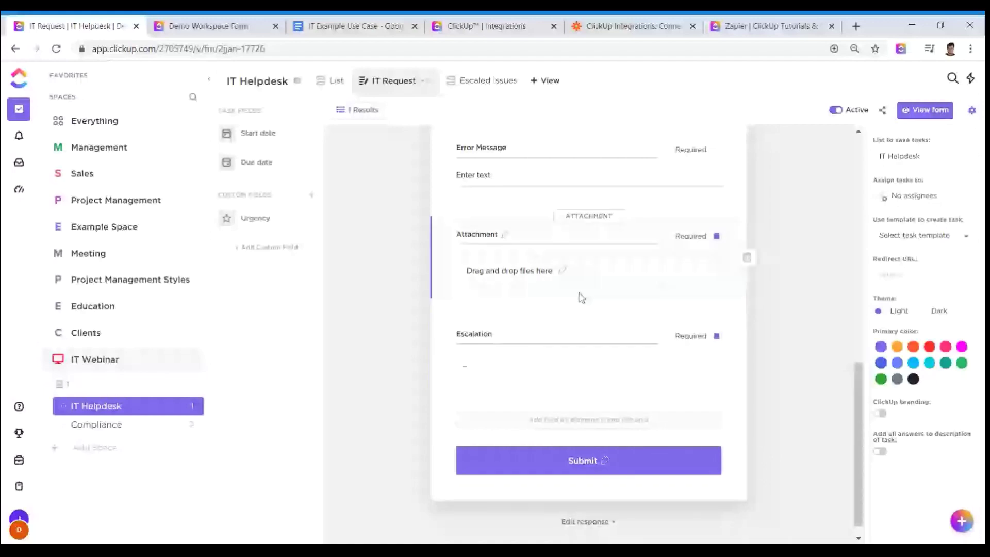
# Search the web for "clickup form hidden" in the Zapier help article's browser tab and open the Forms: Hidden Fields article.
pyautogui.click(787, 22)
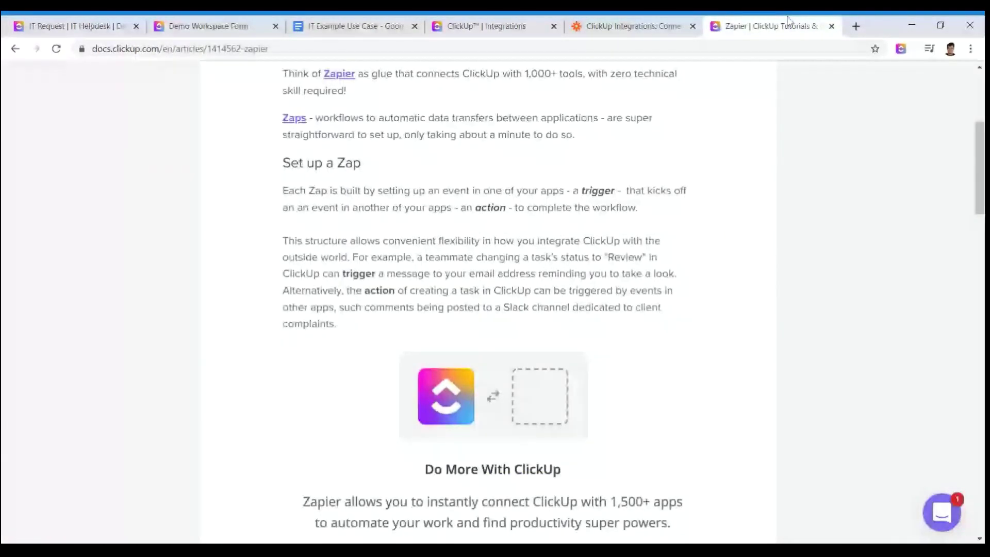
pyautogui.click(238, 50)
pyautogui.write('clickup ')
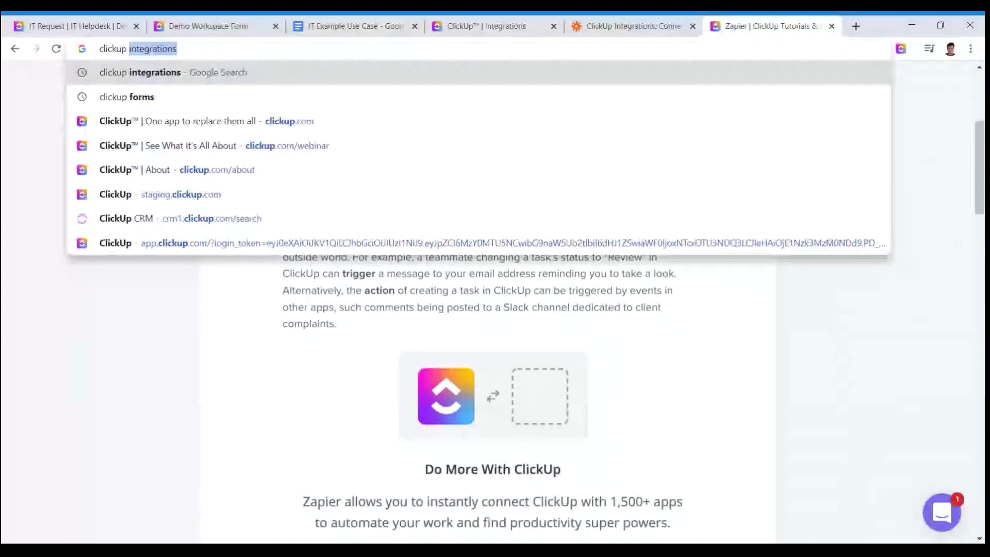
pyautogui.write('form hidden')
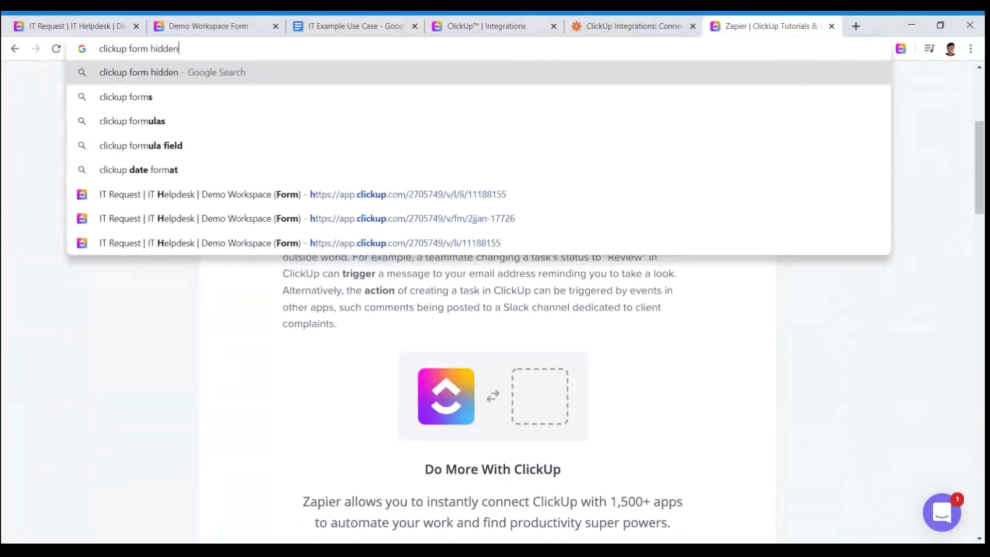
pyautogui.press('Return')
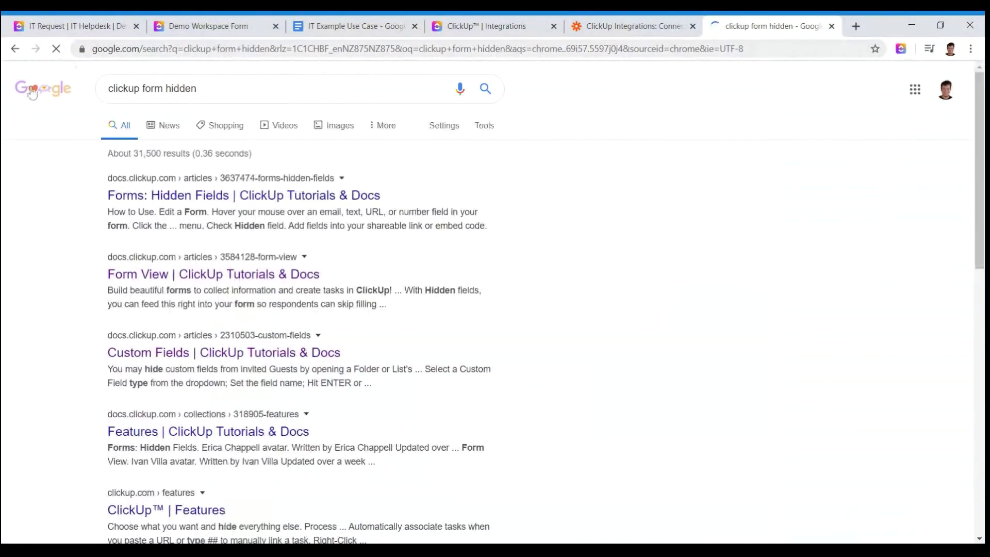
pyautogui.click(264, 195)
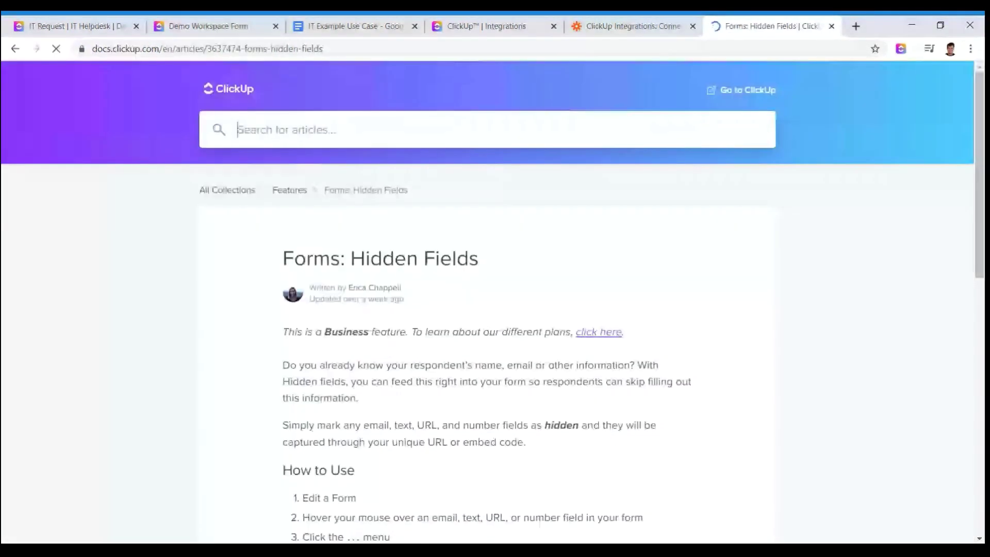
# Read the Forms: Hidden Fields article for its usage steps and supported field types, and return to the IT Request form in ClickUp.
pyautogui.scroll(-5, 555, 276)
pyautogui.scroll(-4, 553, 277)
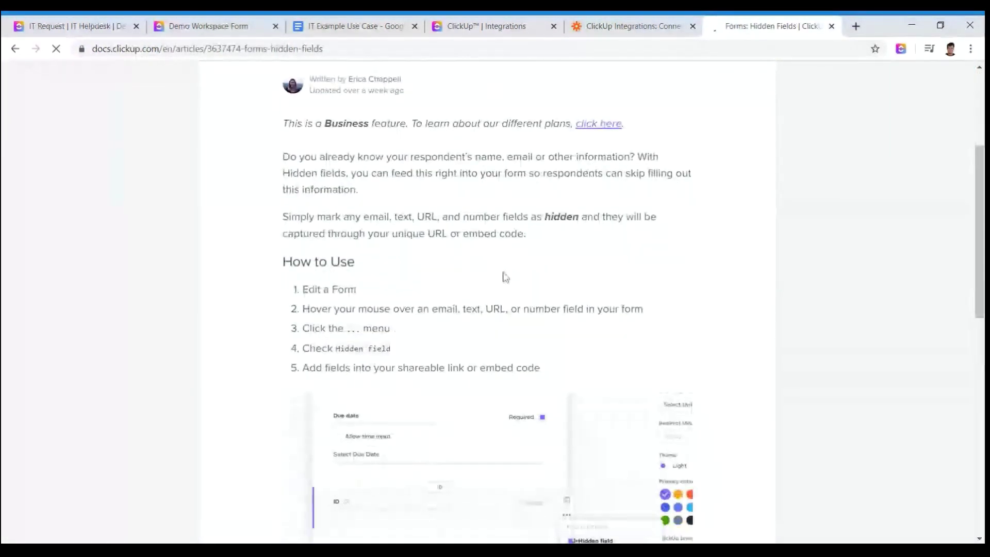
pyautogui.scroll(1, 451, 221)
pyautogui.scroll(1, 432, 236)
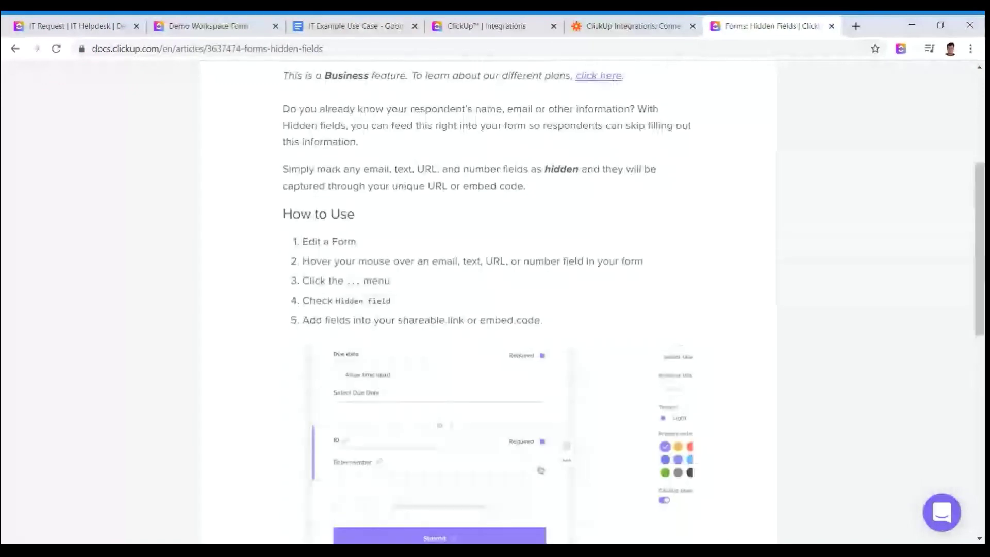
pyautogui.scroll(-6, 497, 189)
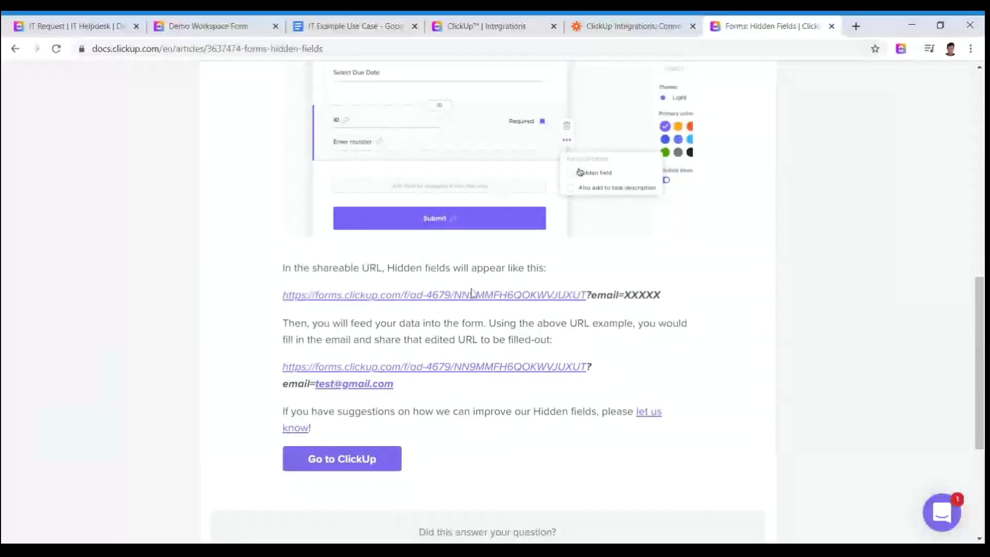
pyautogui.scroll(7, 581, 173)
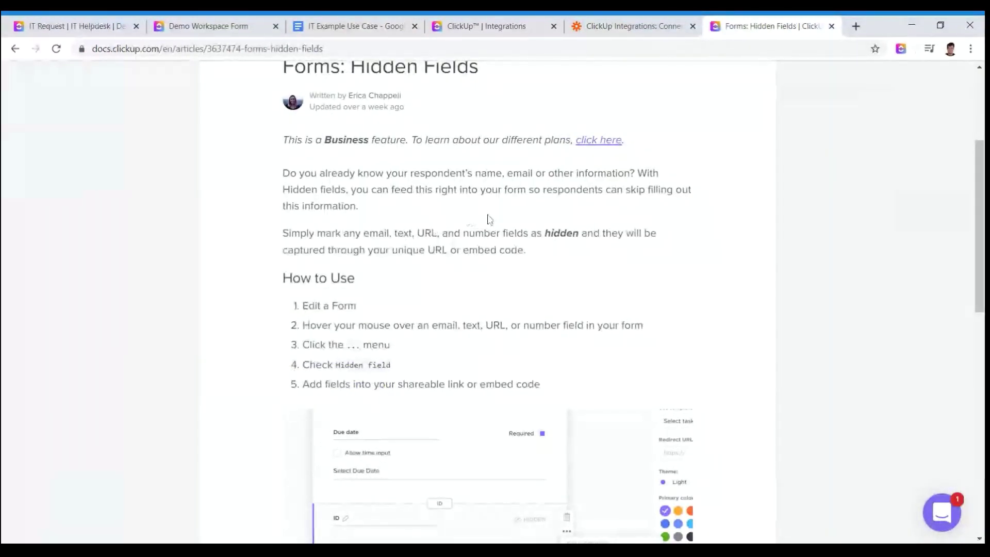
pyautogui.moveTo(378, 233); pyautogui.dragTo(438, 233)
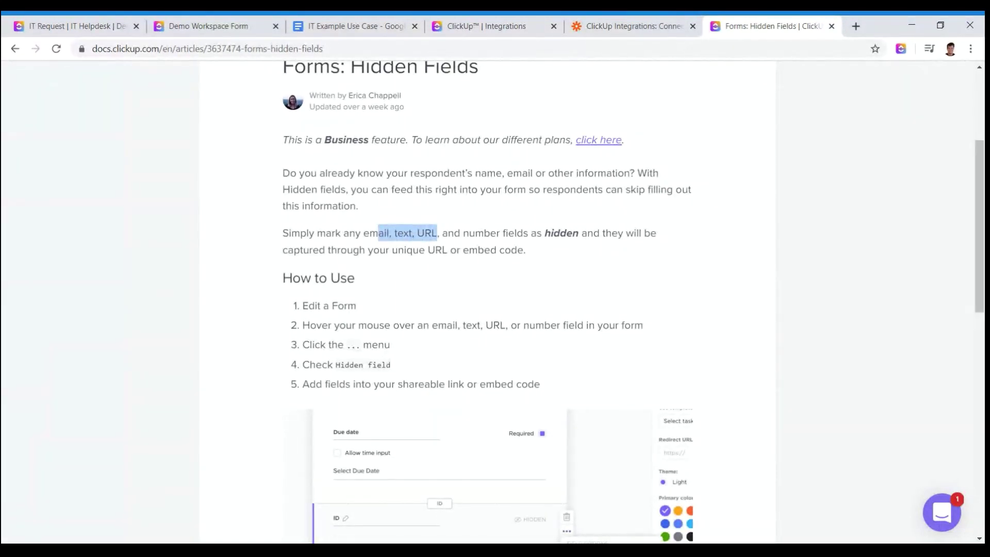
pyautogui.click(394, 232)
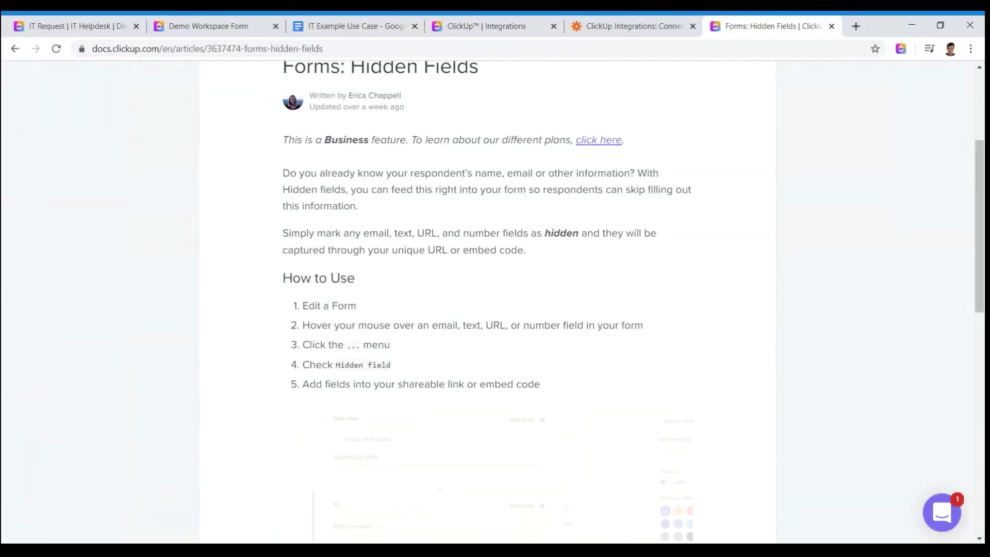
pyautogui.doubleClick(402, 233)
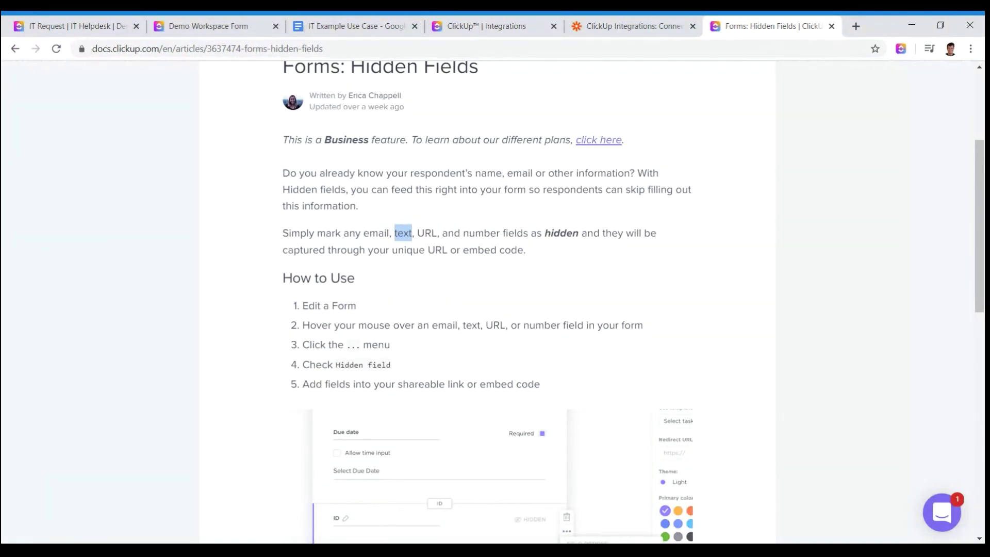
pyautogui.click(77, 26)
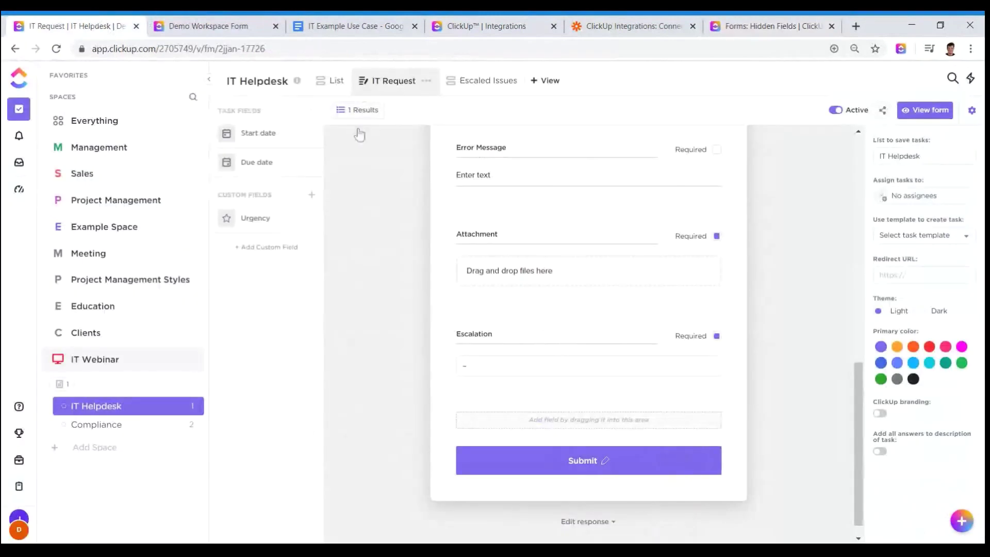